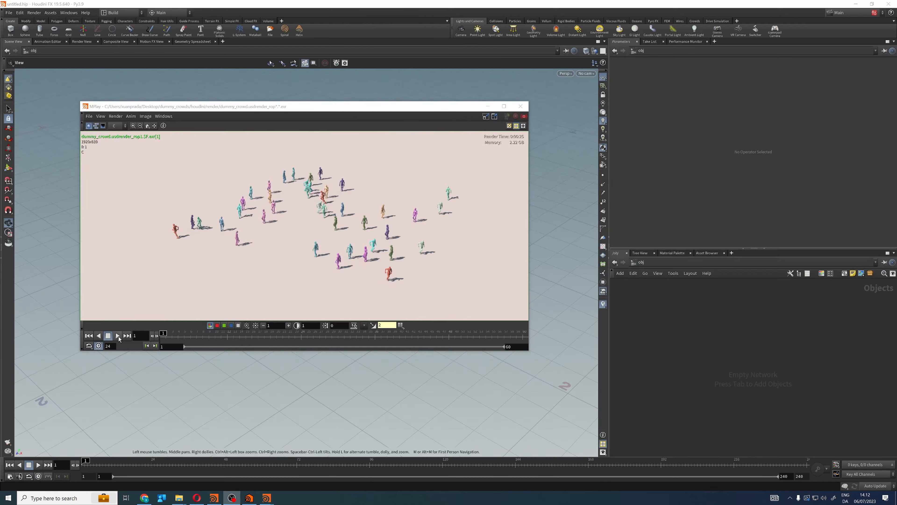
Step: Play through the rendered crowd sequence in the MPlay viewer, stop it, rewind to the start, and put the enlarged viewer away
left_click(118, 335)
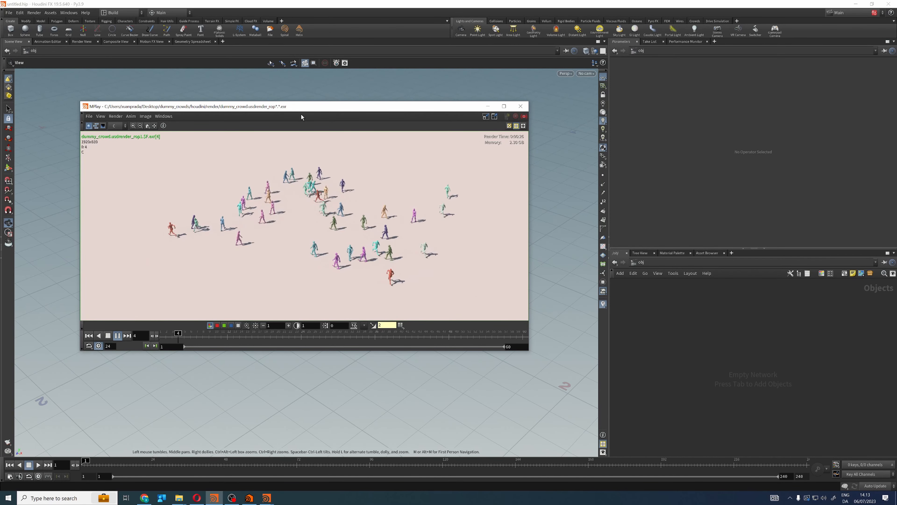
mouse_move(294, 108)
left_mouse_down()
mouse_move(315, 110)
mouse_move(285, 110)
left_mouse_up()
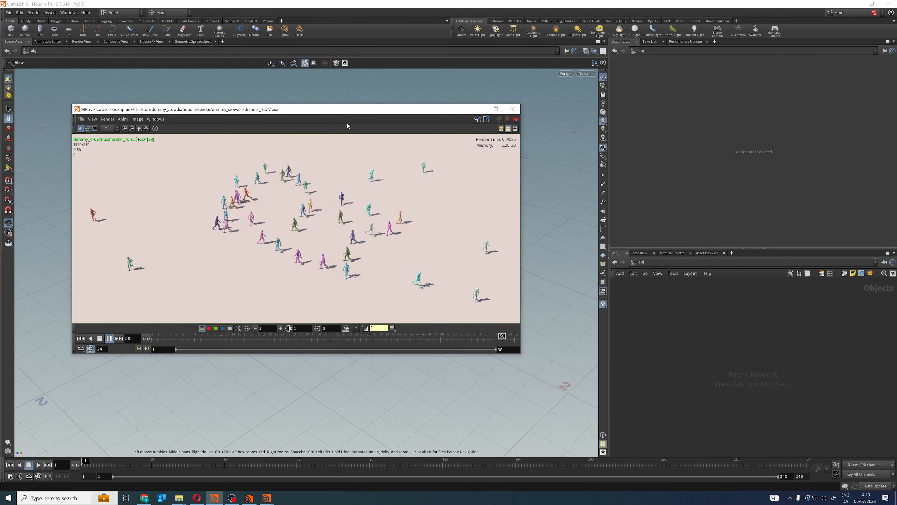
left_click_drag(304, 112, 315, 107)
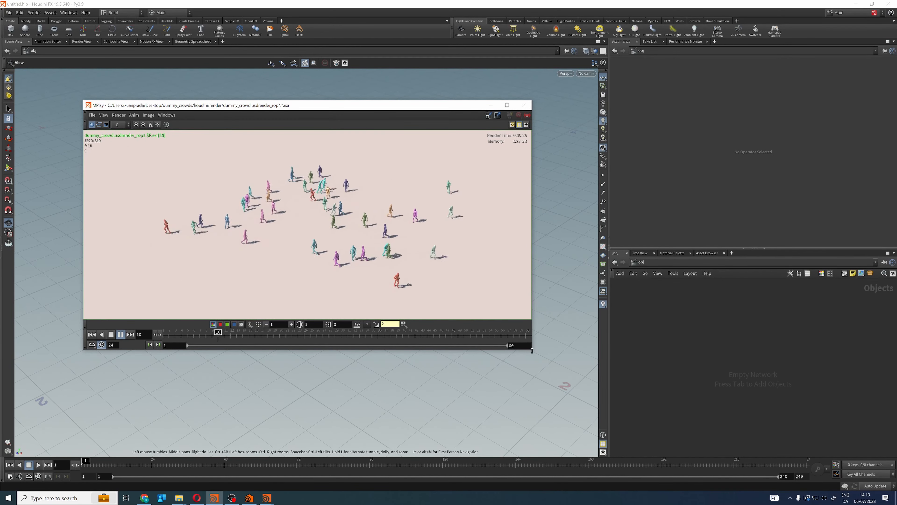
left_click_drag(532, 351, 553, 377)
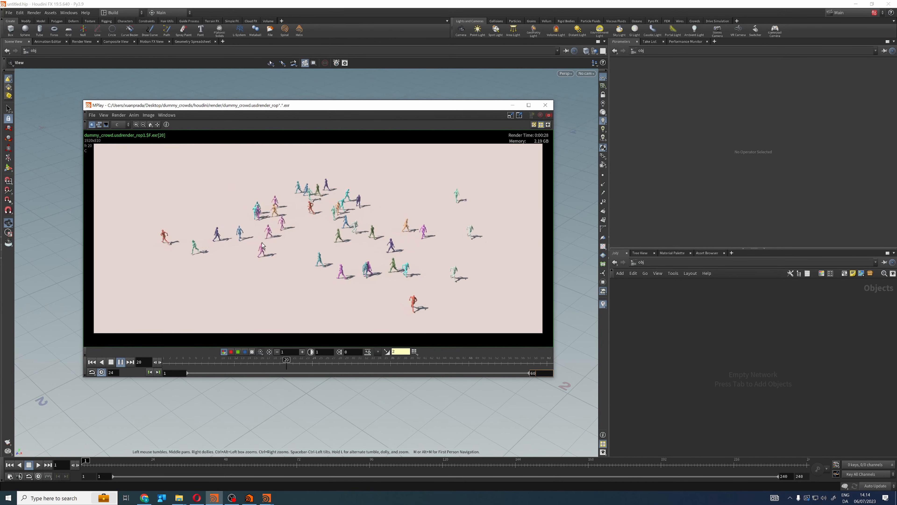
left_click(111, 362)
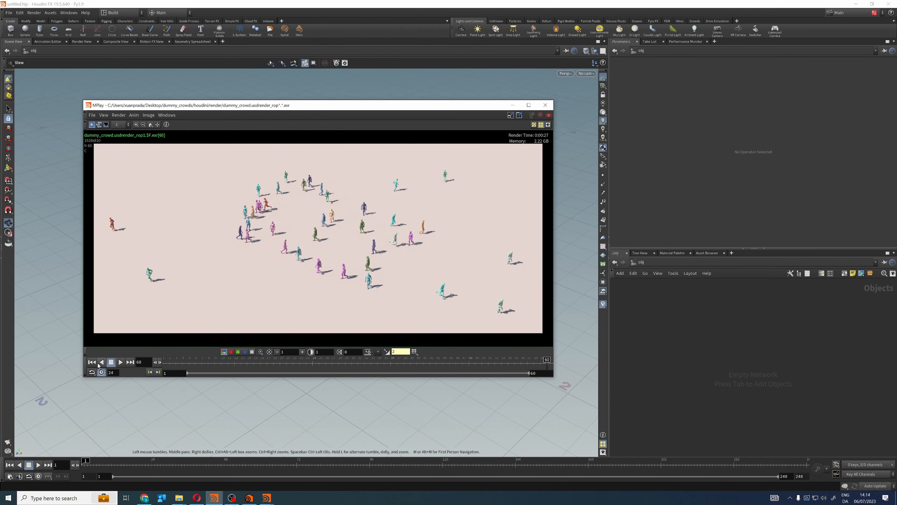
left_click(92, 362)
left_click(513, 106)
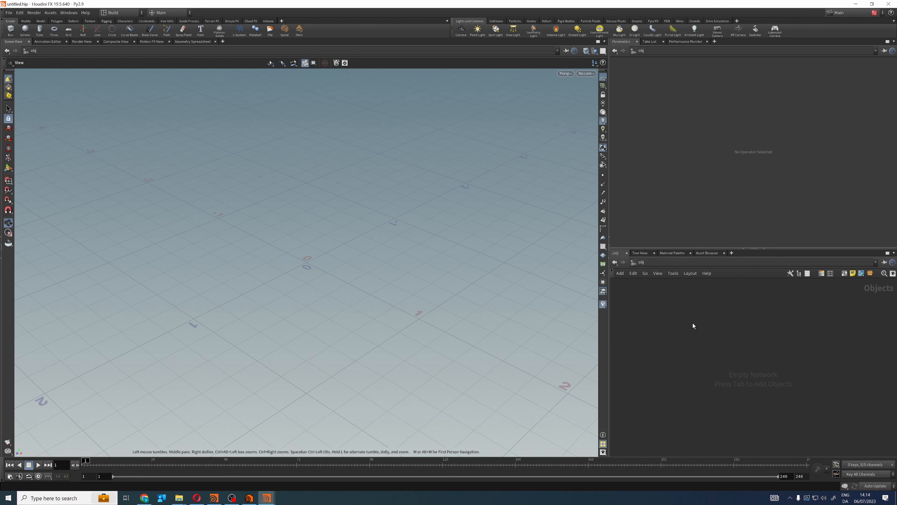
Step: Import the Filmbox FBX file Walking.fbx from $JOB/abc into the scene with the default import options
left_click(8, 12)
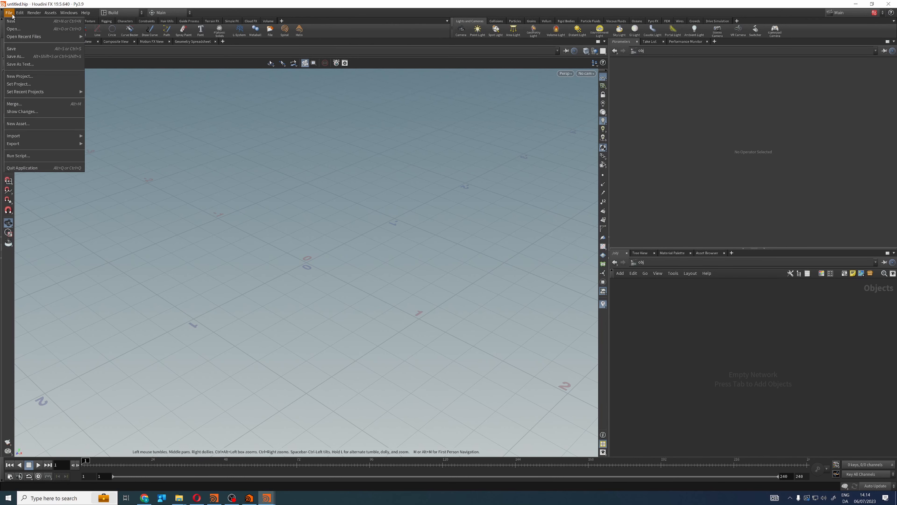
mouse_move(34, 137)
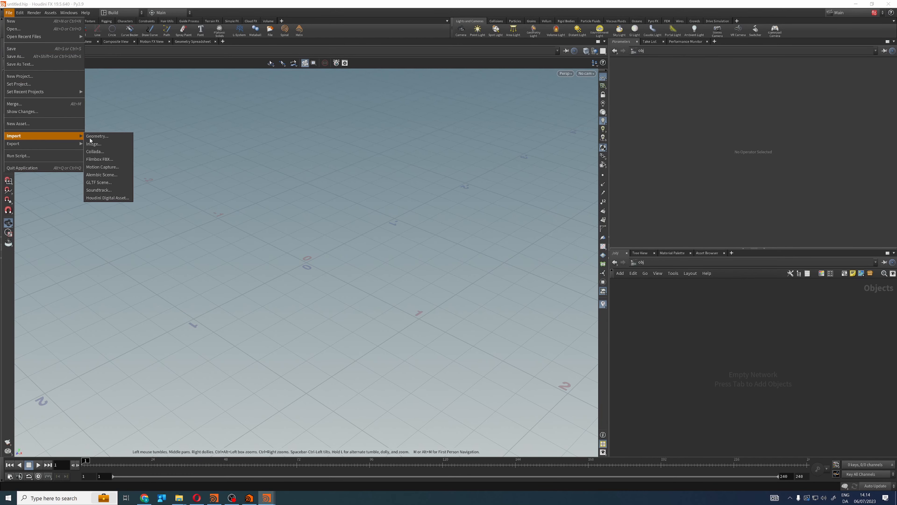
left_click(113, 160)
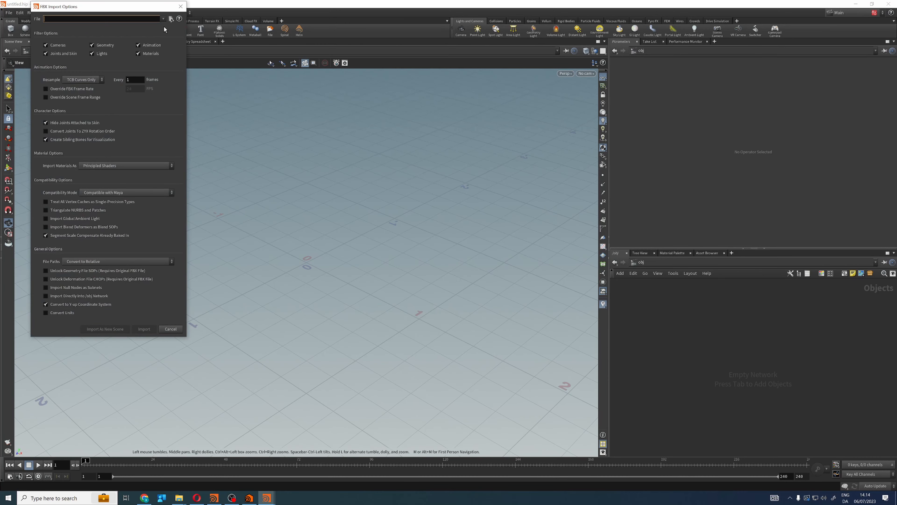
left_click(171, 18)
left_click_drag(703, 88, 315, 89)
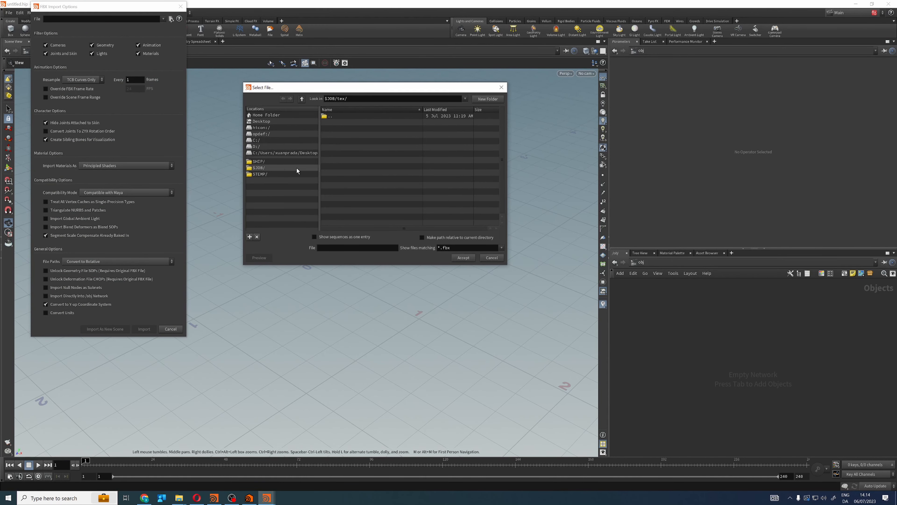
left_click(302, 100)
double_click(335, 121)
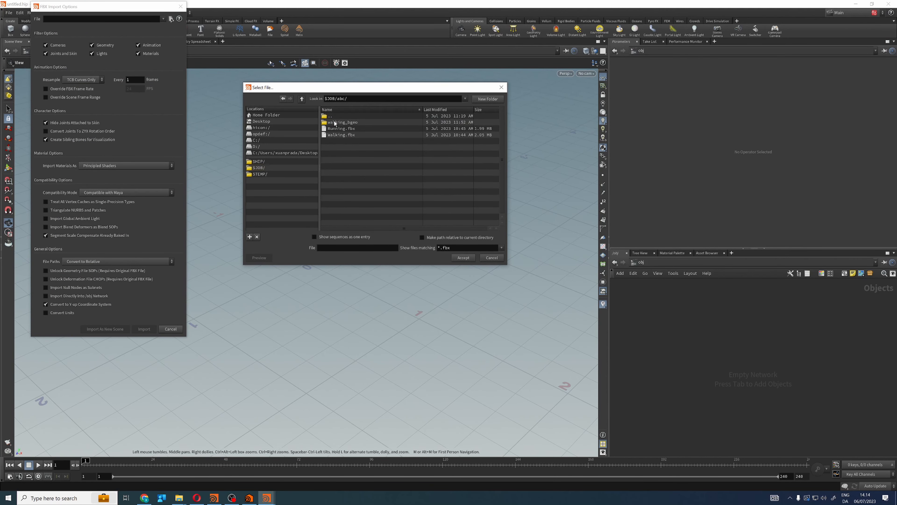
left_click(349, 129)
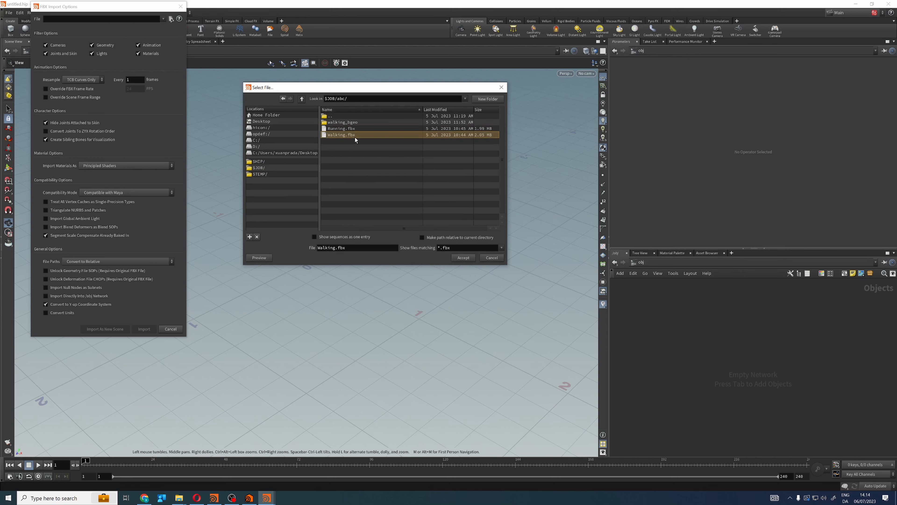
left_click(348, 135)
left_click(463, 257)
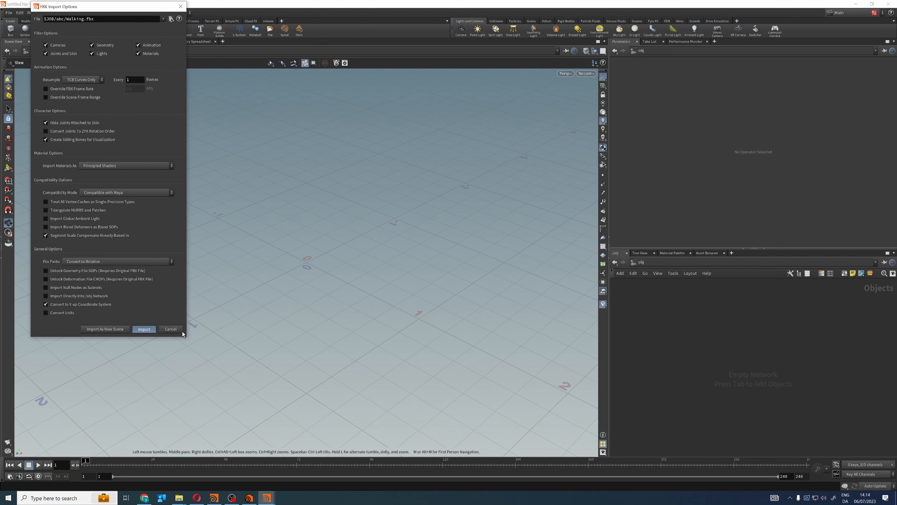
left_click(144, 328)
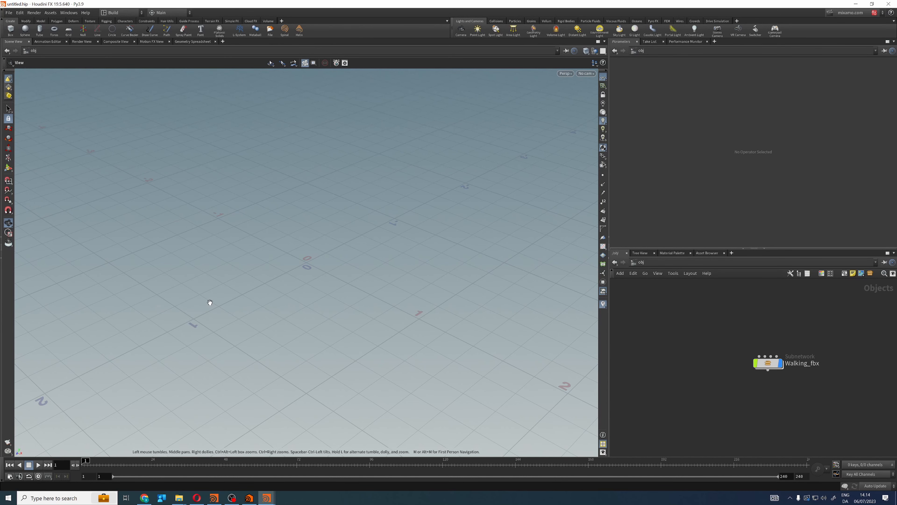
Step: Frame the imported walking character and examine it from several angles in the scene view
key("f")
left_click_drag(318, 280, 314, 266)
right_click_drag(314, 266, 31, 280)
left_click_drag(278, 294, 327, 256)
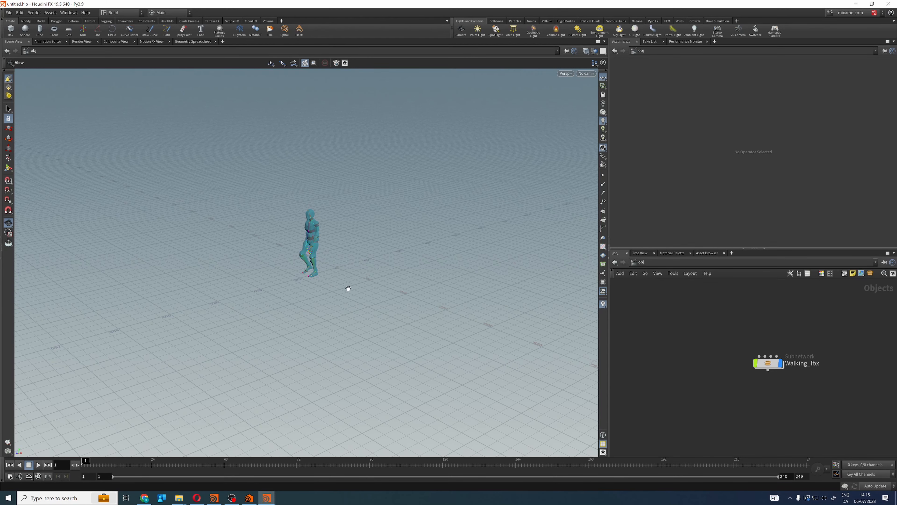
left_click_drag(348, 288, 262, 292)
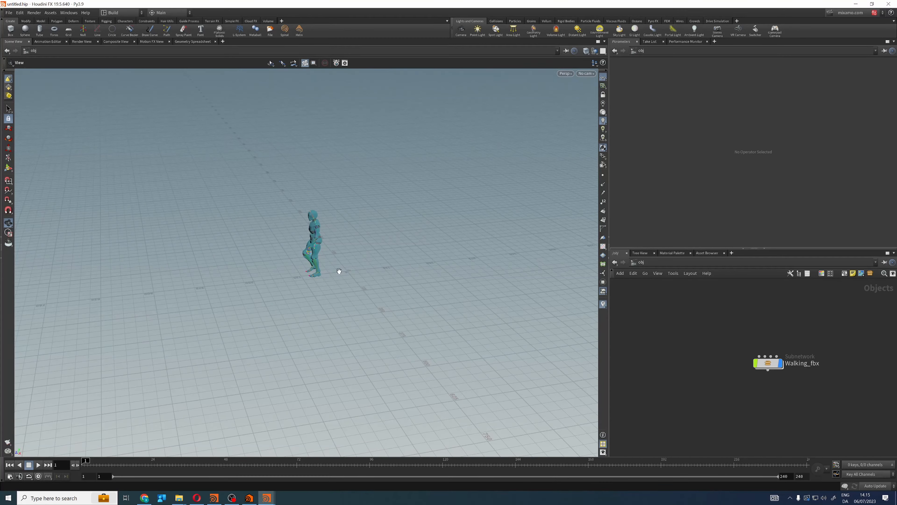
left_click_drag(341, 270, 401, 254)
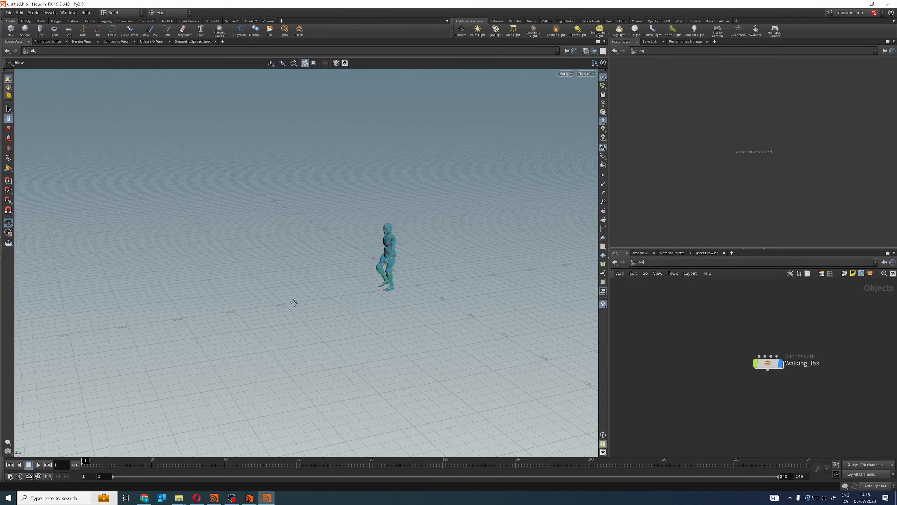
left_click_drag(294, 302, 317, 306)
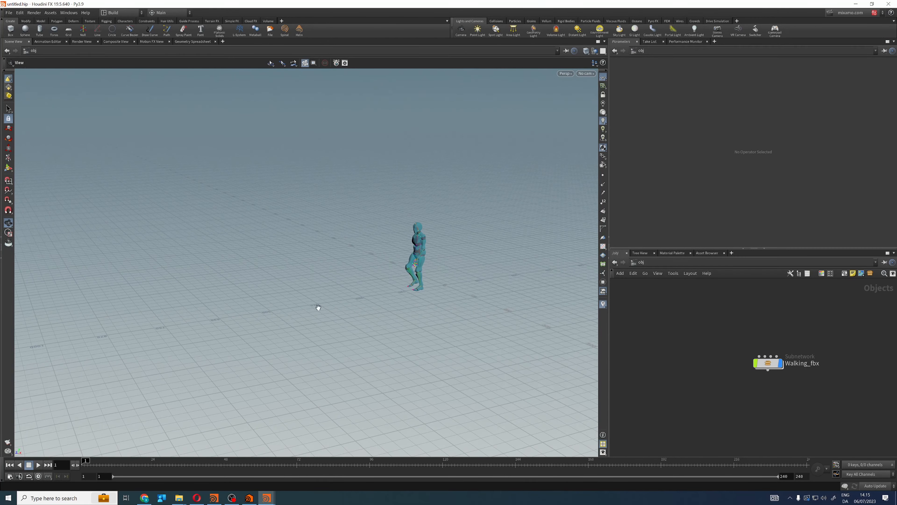
Step: Set the start frame of the global animation range to 0 and apply it
left_click(10, 476)
left_click(31, 366)
type("0")
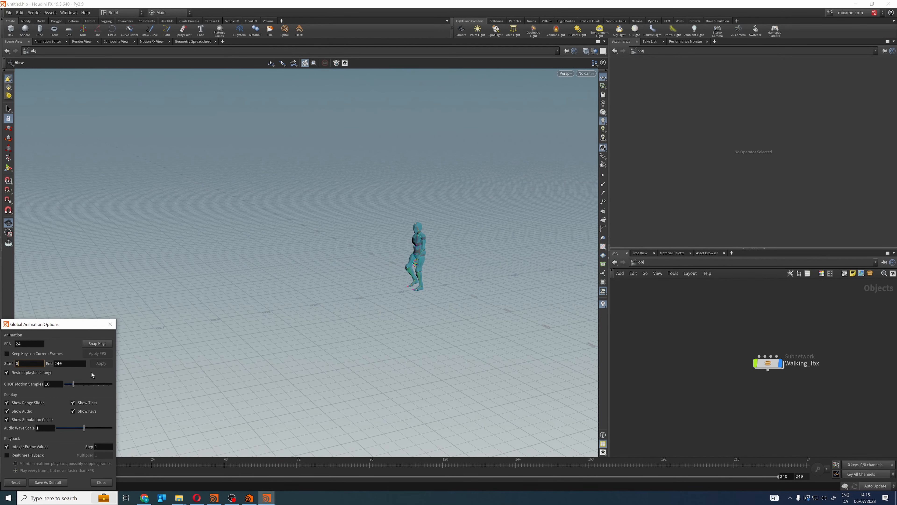
key("Return")
left_click(96, 366)
left_click(100, 482)
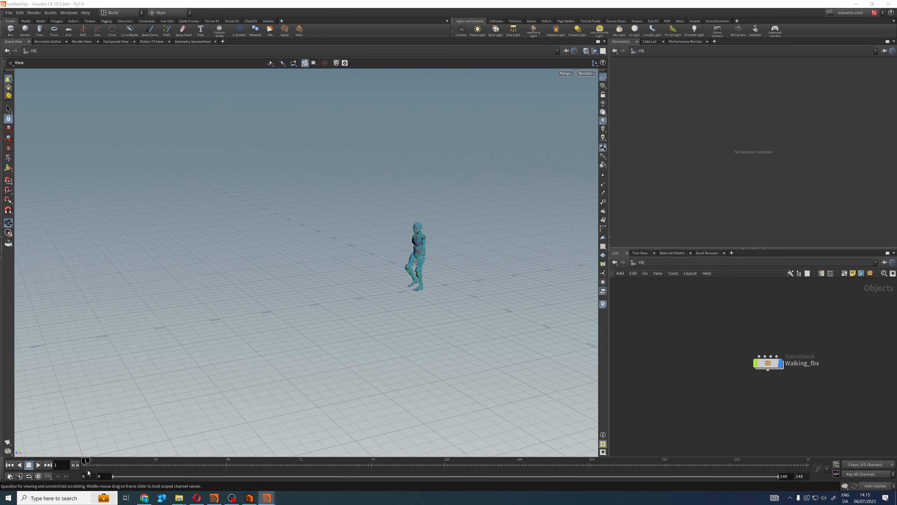
Step: Compare the character's pose at frame 0 with its pose at frame 1
left_click(86, 463)
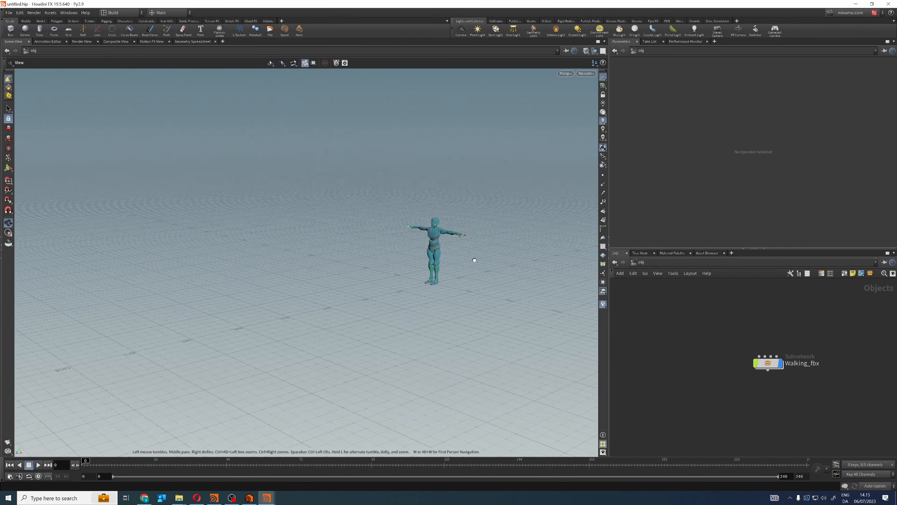
mouse_move(474, 260)
left_mouse_down()
mouse_move(537, 251)
mouse_move(461, 268)
left_mouse_up()
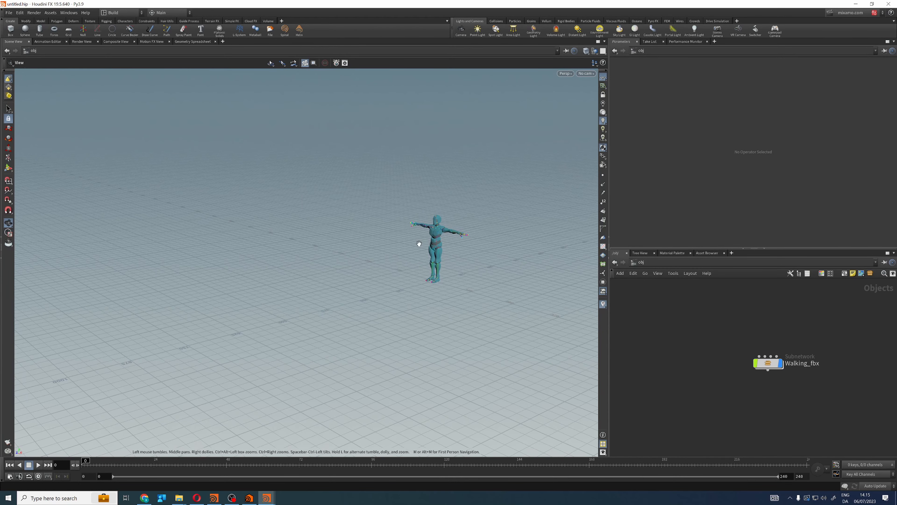
key("f")
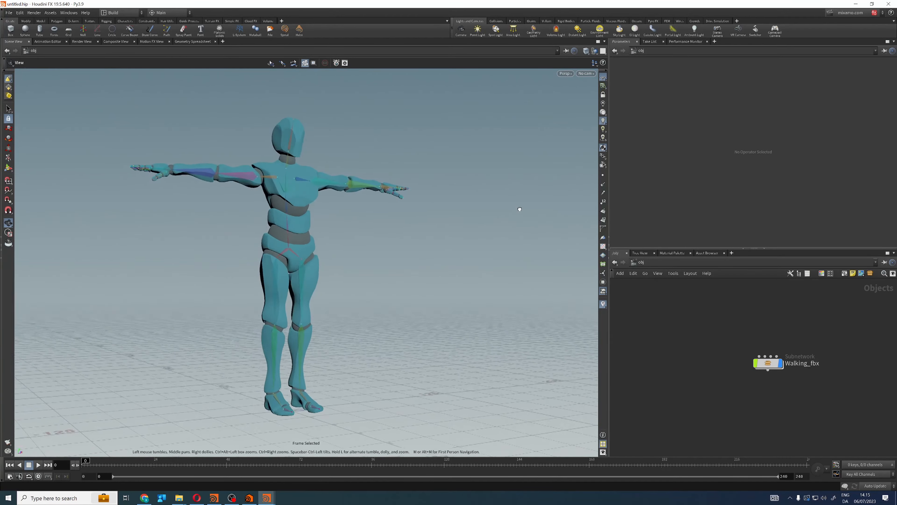
left_click_drag(520, 209, 433, 230)
scroll(351, 258, "down", 5)
middle_click_drag(350, 258, 389, 234)
left_click_drag(388, 235, 278, 245)
left_click(87, 460)
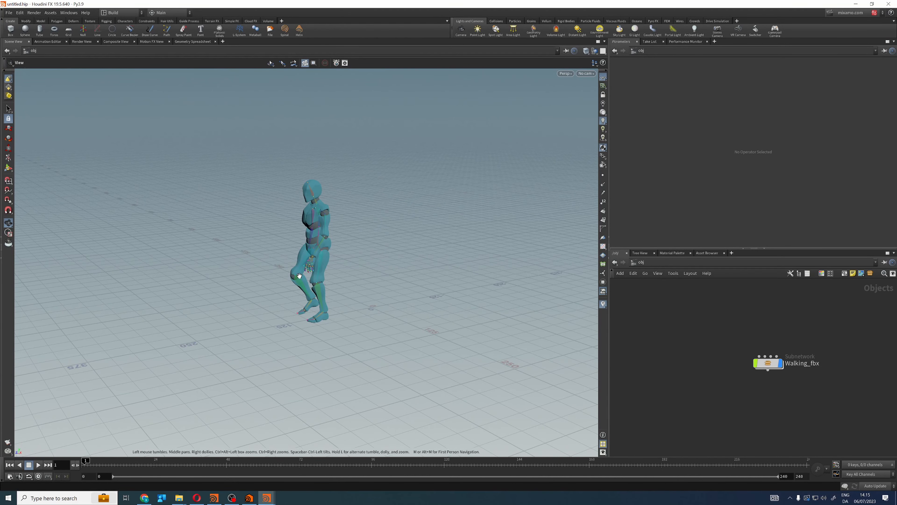
Step: Play the character's walk animation in real time, stop it, and scrub the timeline to frame 50
right_click_drag(327, 273, 95, 269)
middle_click_drag(301, 280, 360, 271)
left_click_drag(361, 270, 328, 279)
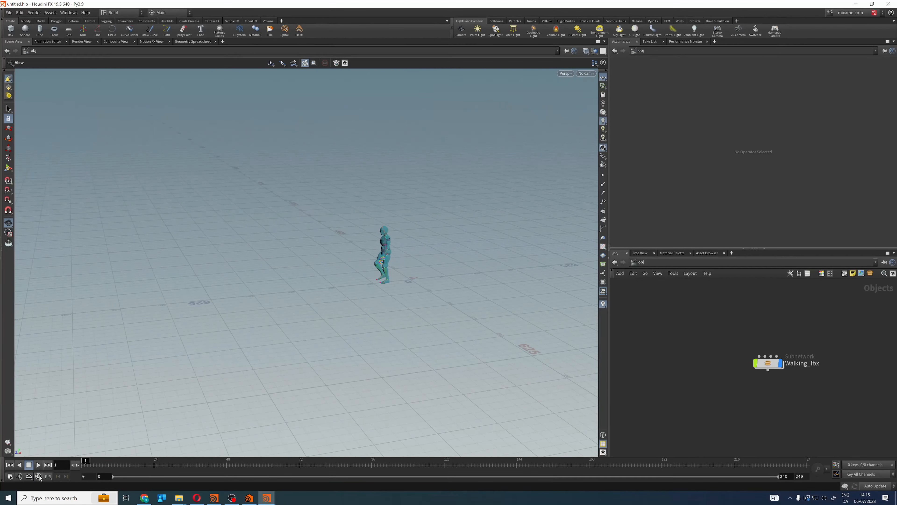
left_click(38, 465)
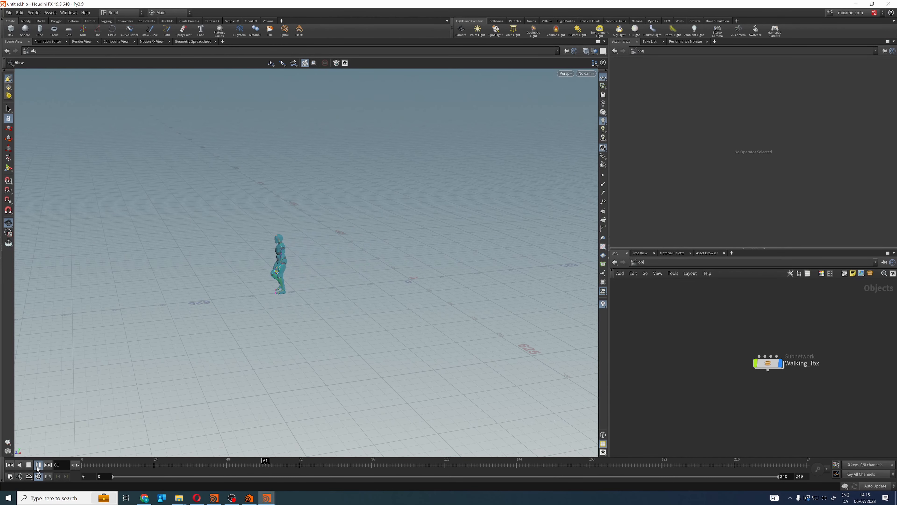
left_click(38, 465)
left_click(226, 465)
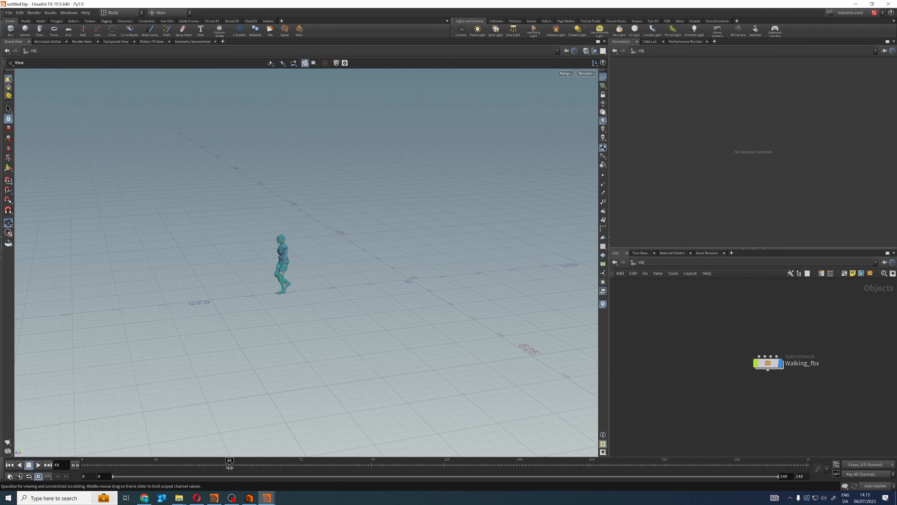
left_click_drag(226, 468, 233, 470)
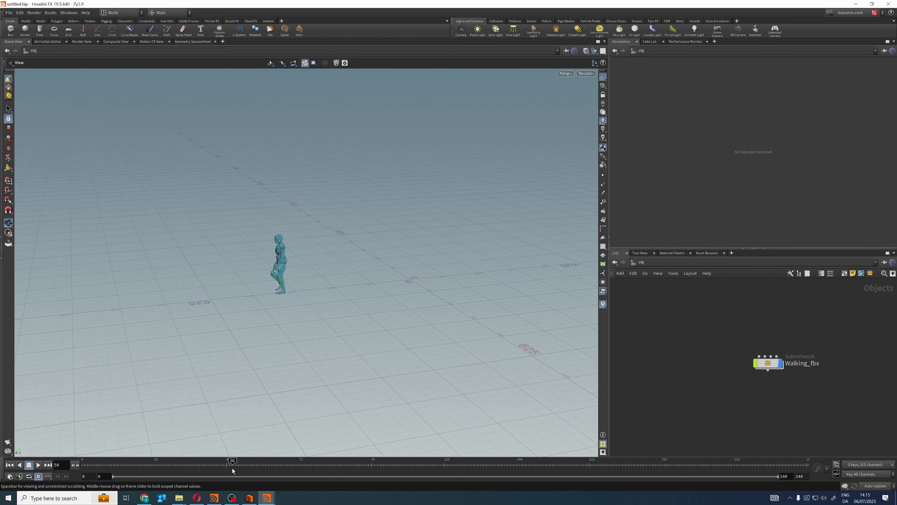
Step: Look closely at the walking pose, return the timeline to frame 0, and examine the character's T-pose
key("f")
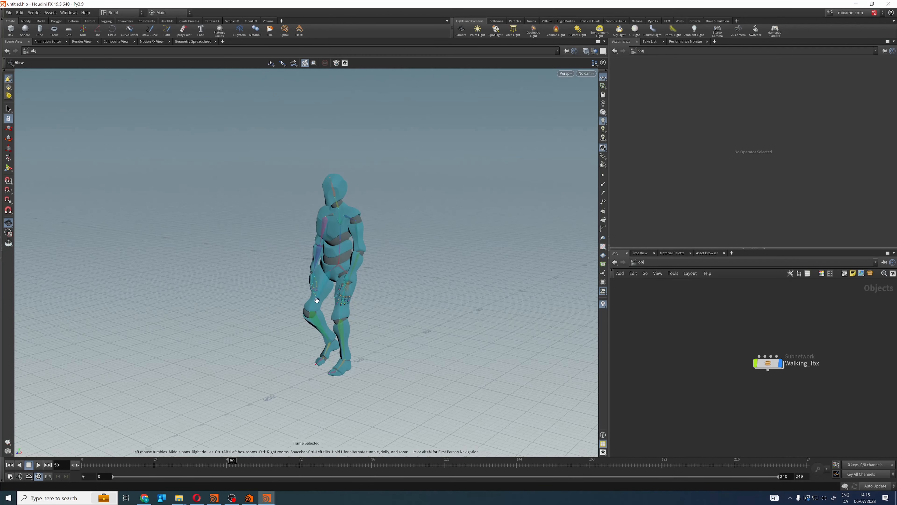
left_click(9, 465)
key("f")
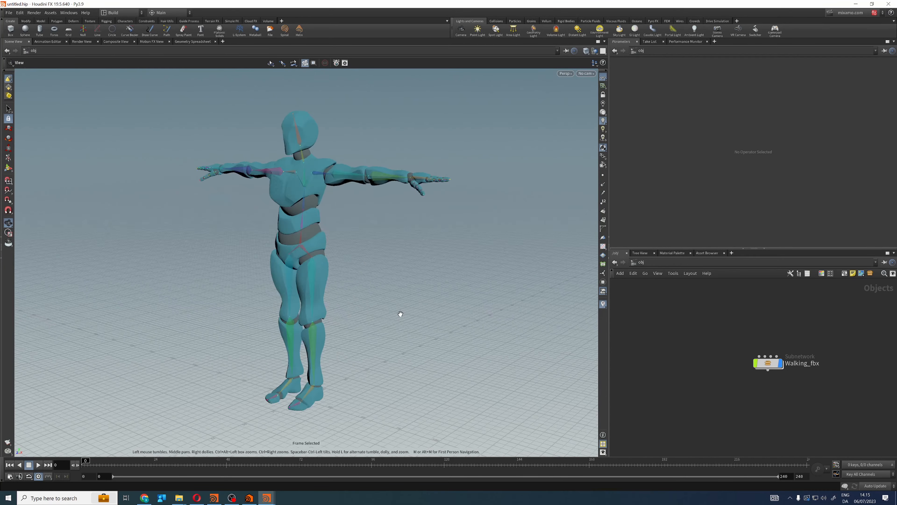
scroll(224, 308, "down", 3)
left_click_drag(399, 314, 396, 294)
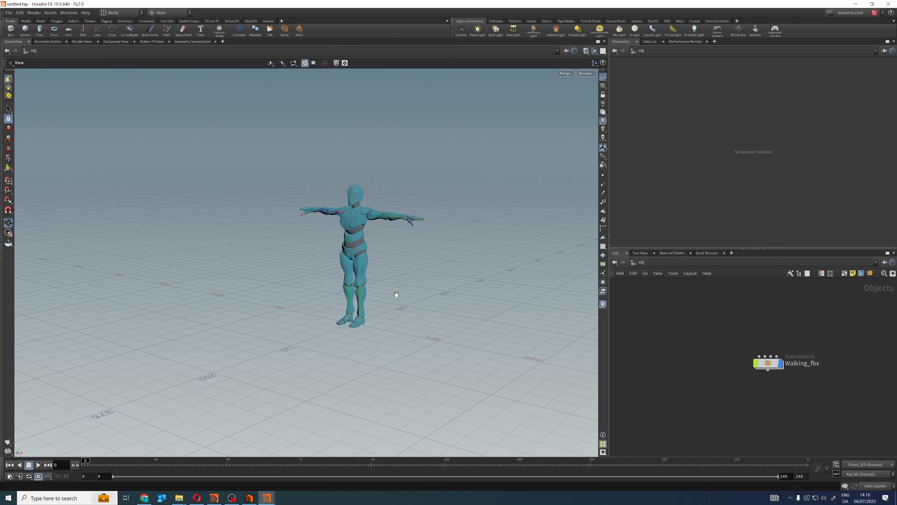
mouse_move(87, 464)
left_mouse_down()
mouse_move(254, 465)
mouse_move(82, 465)
left_mouse_up()
left_click_drag(664, 354, 678, 379)
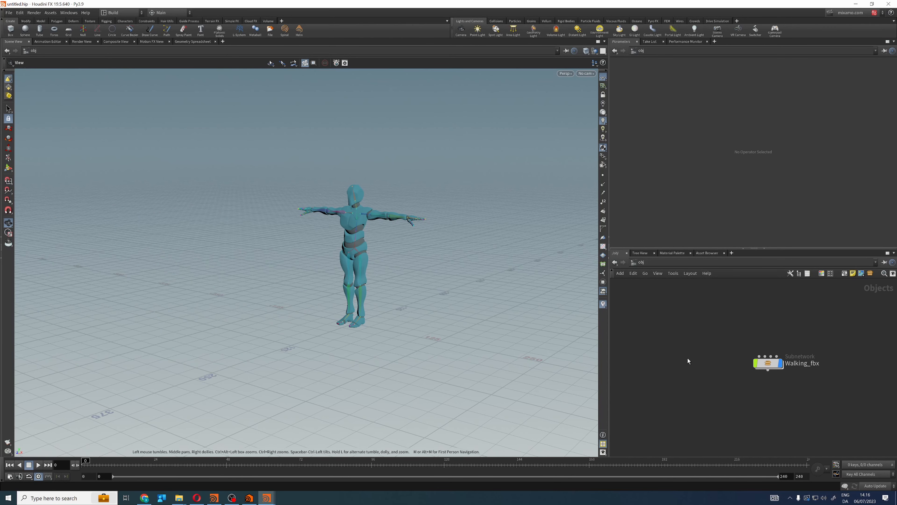
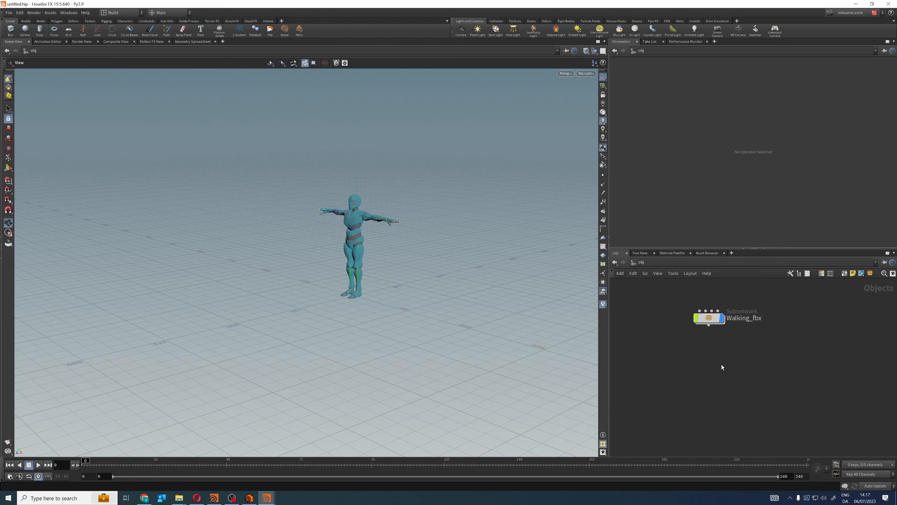
Step: Add a Test Geometry: Template Body below Walking_fbx and compare its size with the imported character
key("Tab")
type("test")
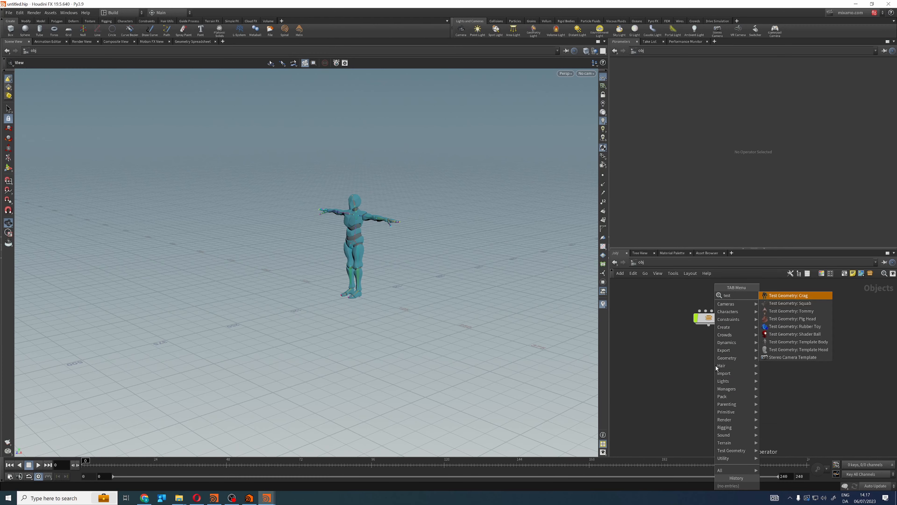
key("Up")
key("Up")
key("Up")
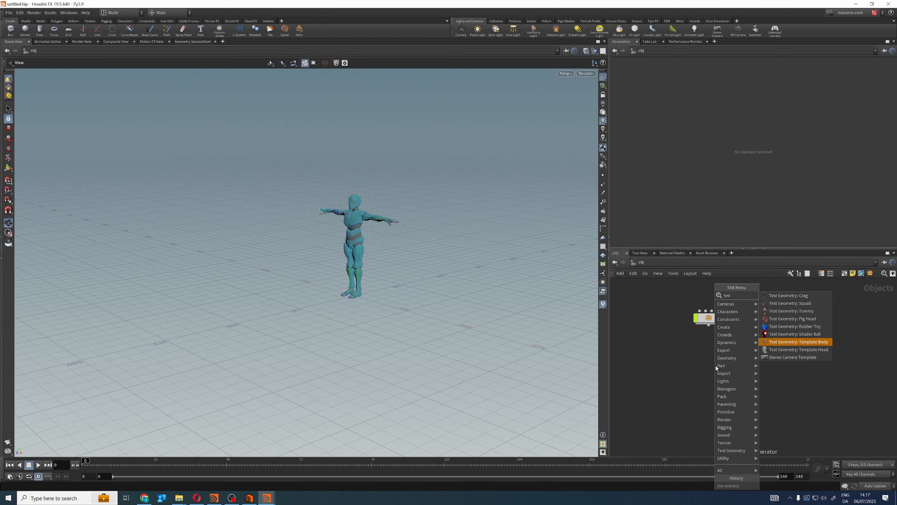
key("Return")
left_click(715, 366)
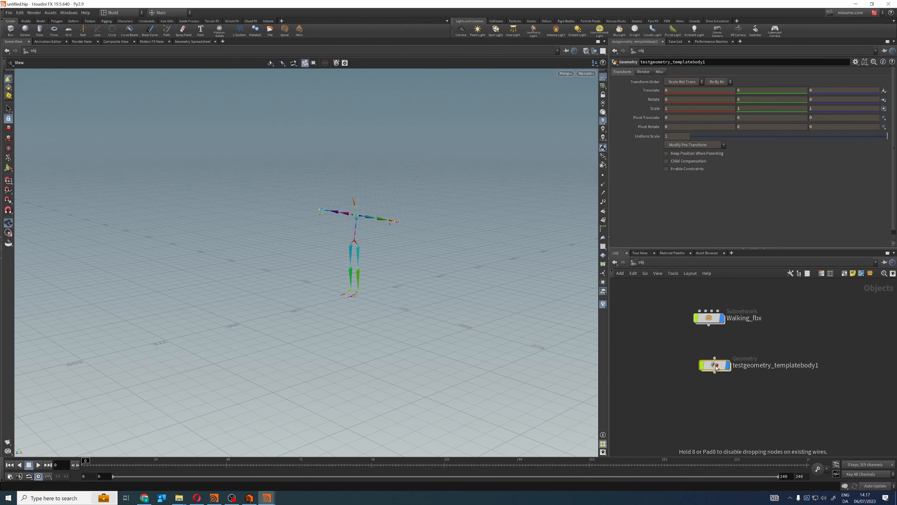
left_click_drag(704, 367, 698, 353)
key("f")
scroll(310, 267, "down", 12)
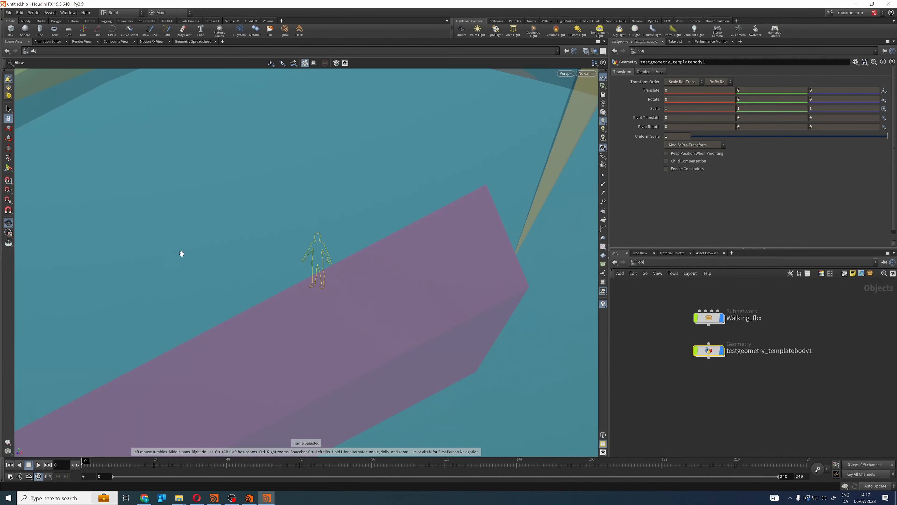
scroll(150, 249, "down", 7)
left_click_drag(151, 246, 344, 278)
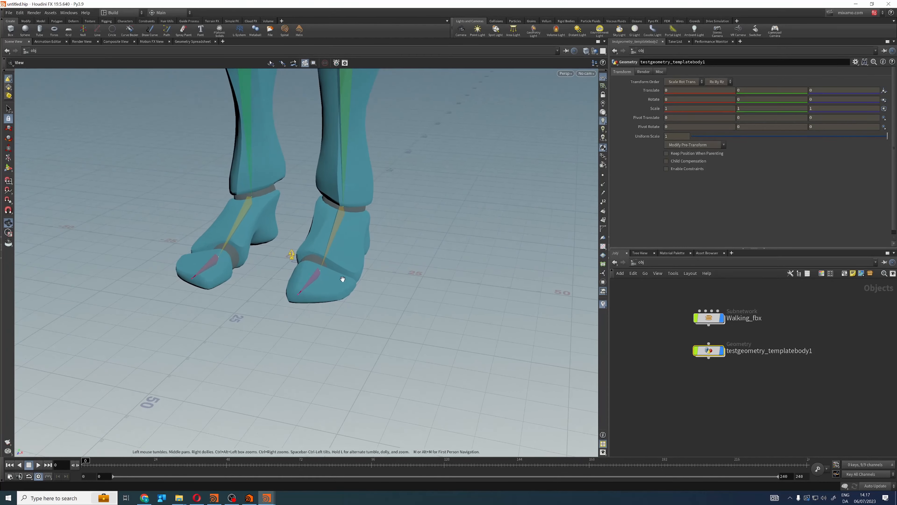
Step: Enter the Walking_fbx subnetwork, enlarge the network area, and find the mixamorig_Hips null at the root of the skeleton
left_click(709, 319)
double_click(709, 321)
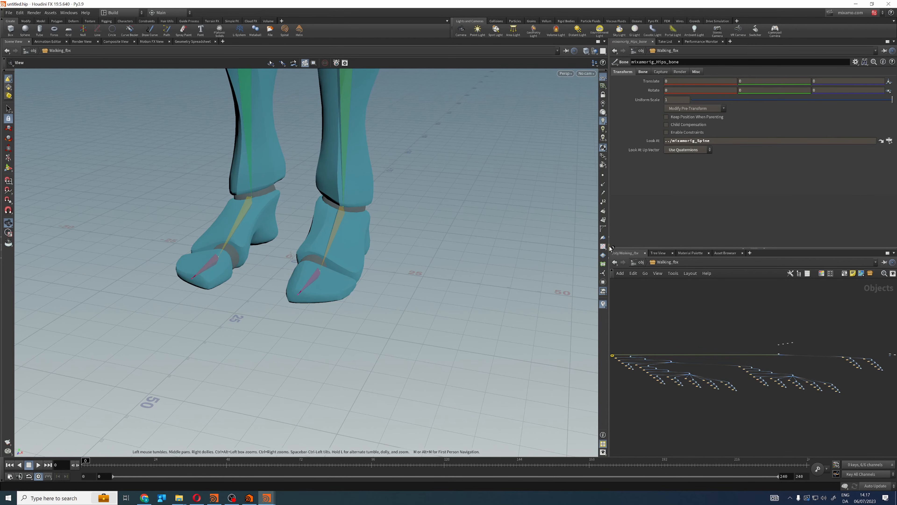
left_click_drag(610, 248, 536, 249)
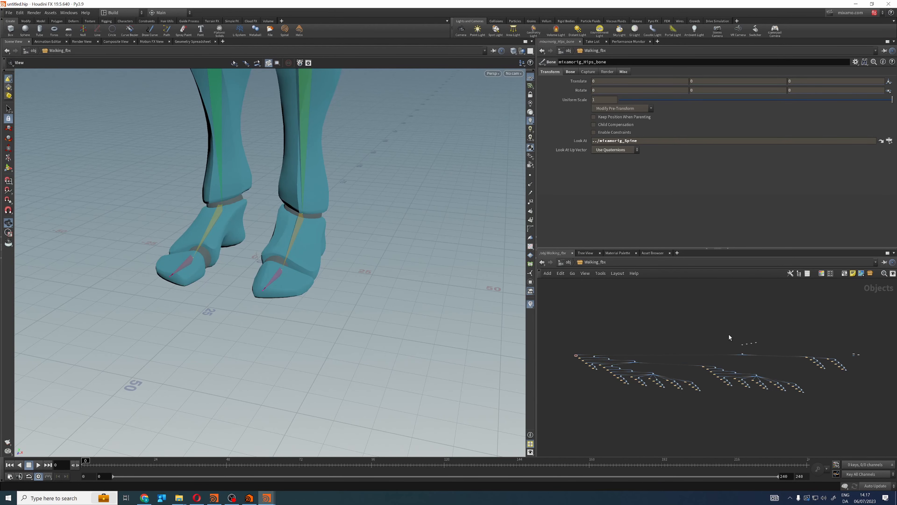
middle_click_drag(752, 362, 725, 386)
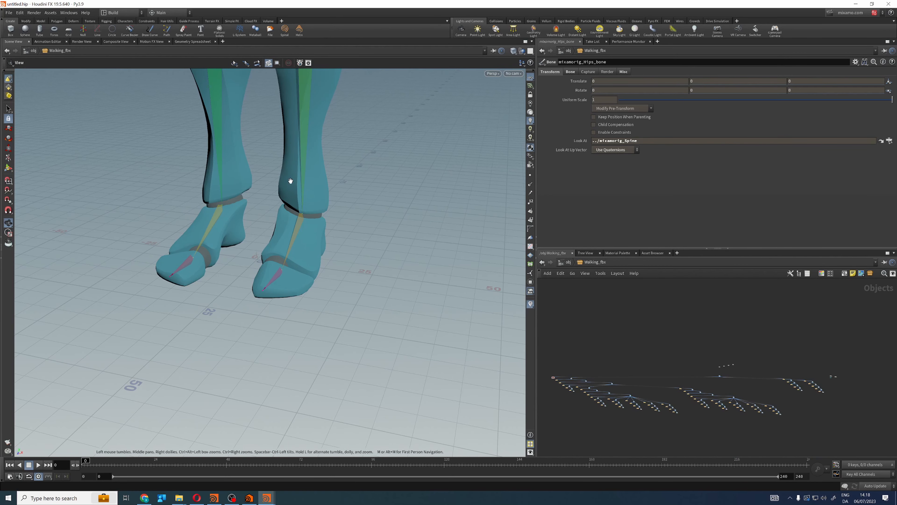
left_click_drag(375, 249, 375, 212)
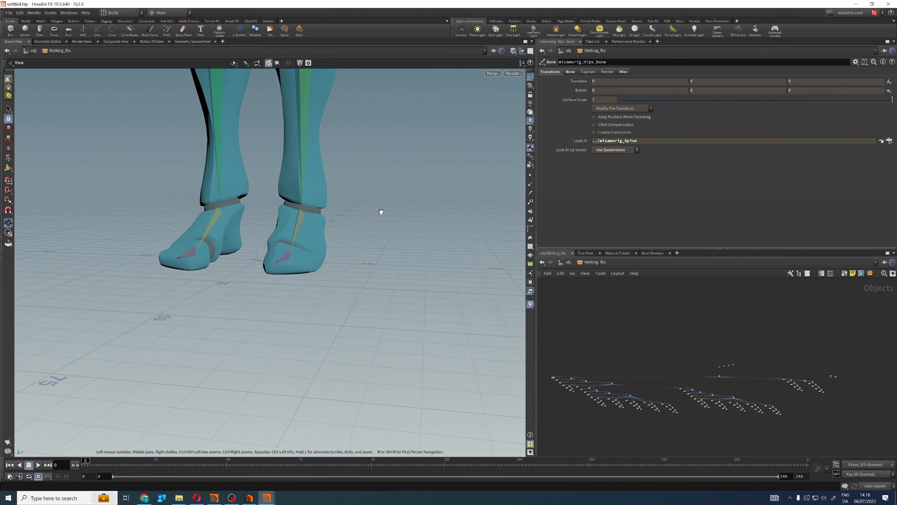
key("u")
double_click(672, 317)
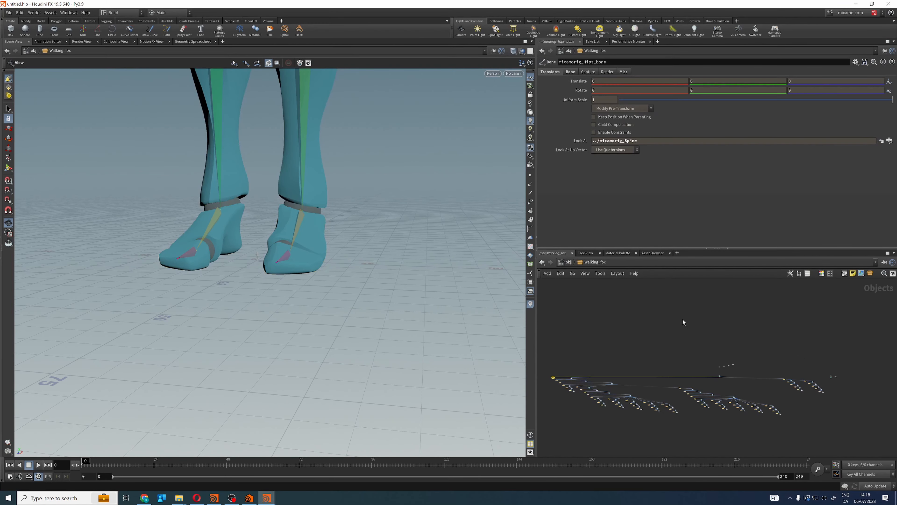
middle_click_drag(594, 414, 608, 398)
left_click_drag(554, 345, 860, 421)
left_click(860, 422)
scroll(752, 377, "up", 10)
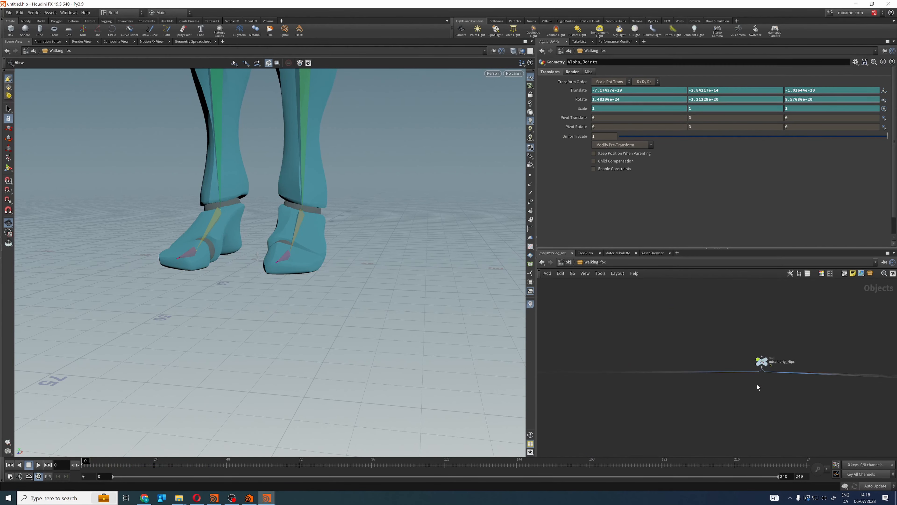
scroll(713, 392, "up", 4)
double_click(758, 340)
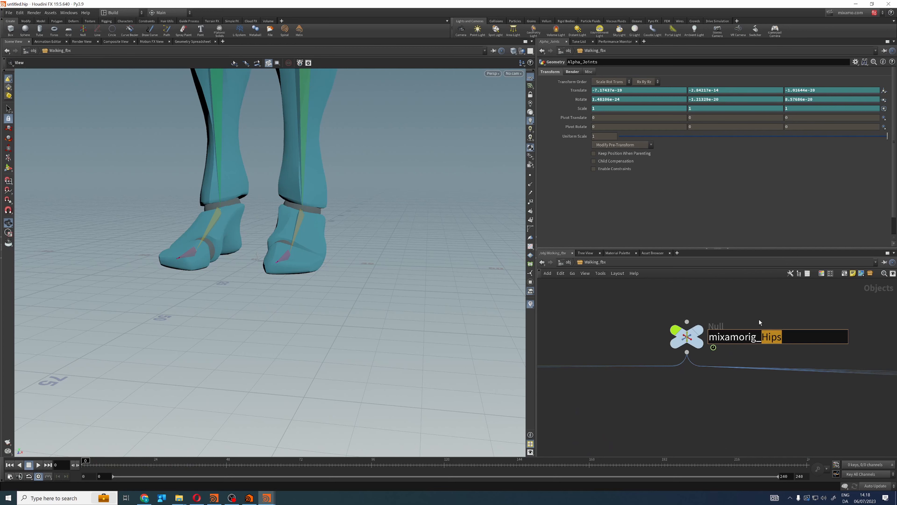
key("Escape")
Step: Add a null above mixamorig_Hips and connect its output to the input of mixamorig_Hips
key("Tab")
type("nul")
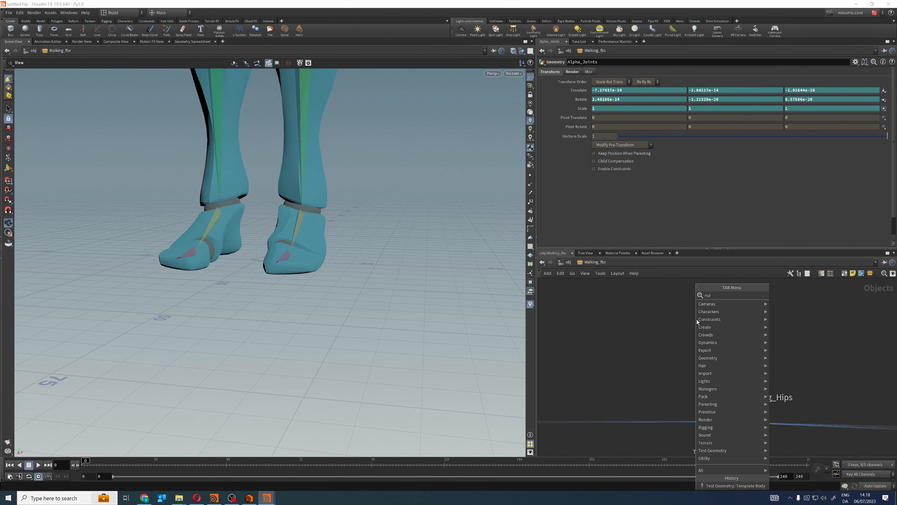
key("Return")
left_click(696, 320)
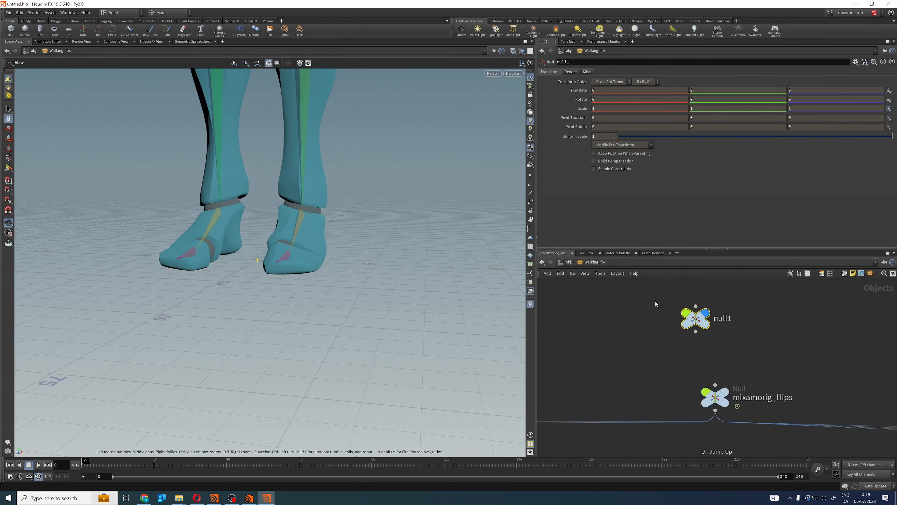
left_click_drag(695, 319, 708, 318)
left_click(707, 331)
left_click(715, 385)
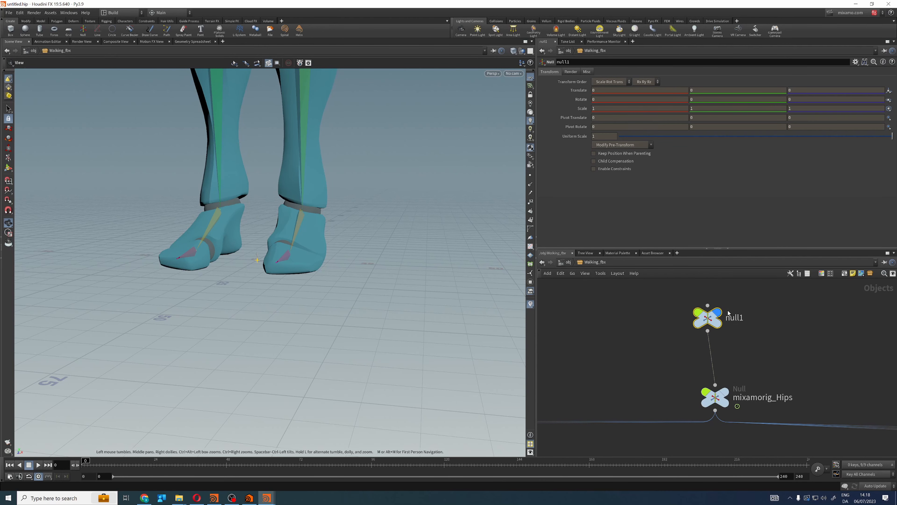
Step: Set the new parent null's uniform scale to 0.01
left_click_drag(602, 136, 565, 131)
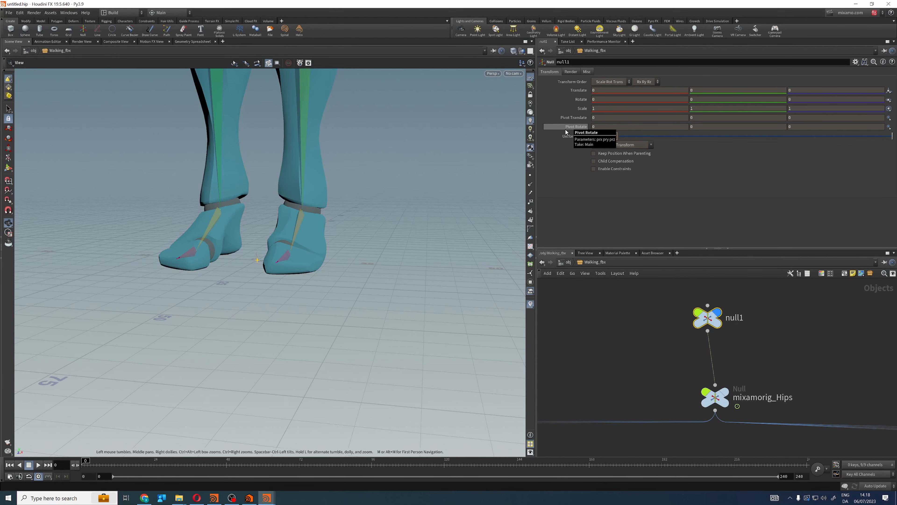
type("0.01")
key("Return")
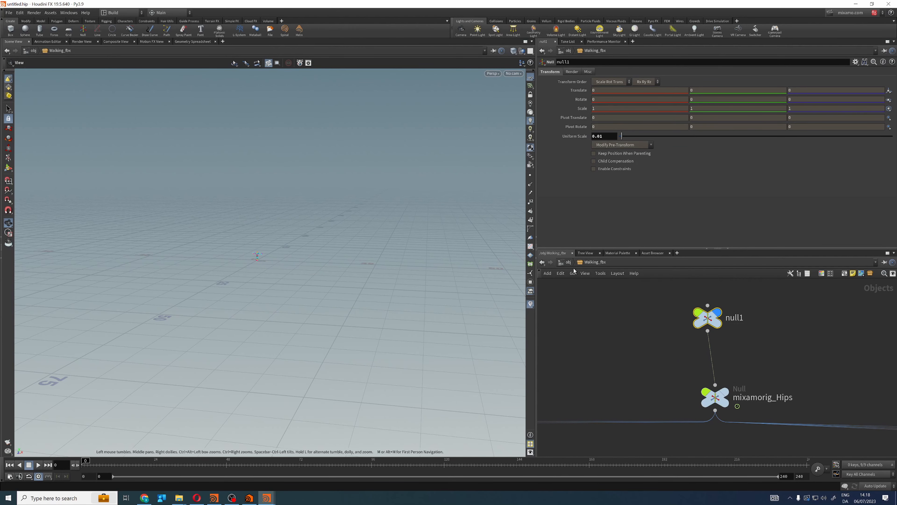
Step: Return to the object level, compare the scaled character with the template body, and delete testgeometry_templatebody1
key("u")
key("space+f")
left_click_drag(315, 244, 256, 249)
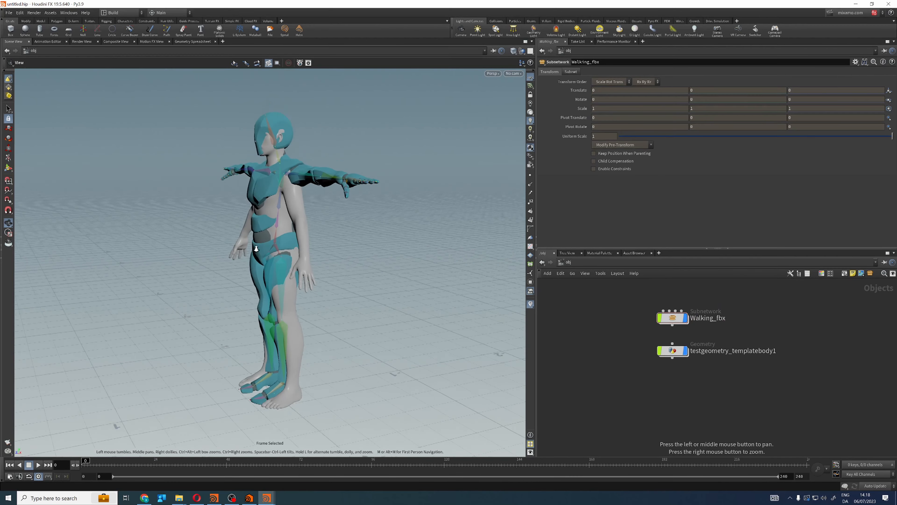
right_click_drag(256, 249, 247, 251)
left_click_drag(247, 251, 297, 253)
left_click(672, 350)
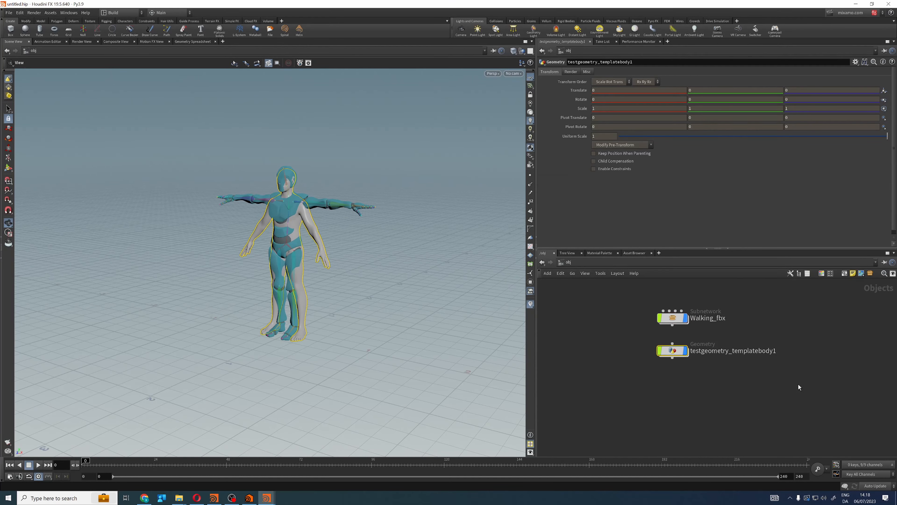
key("Delete")
key("f")
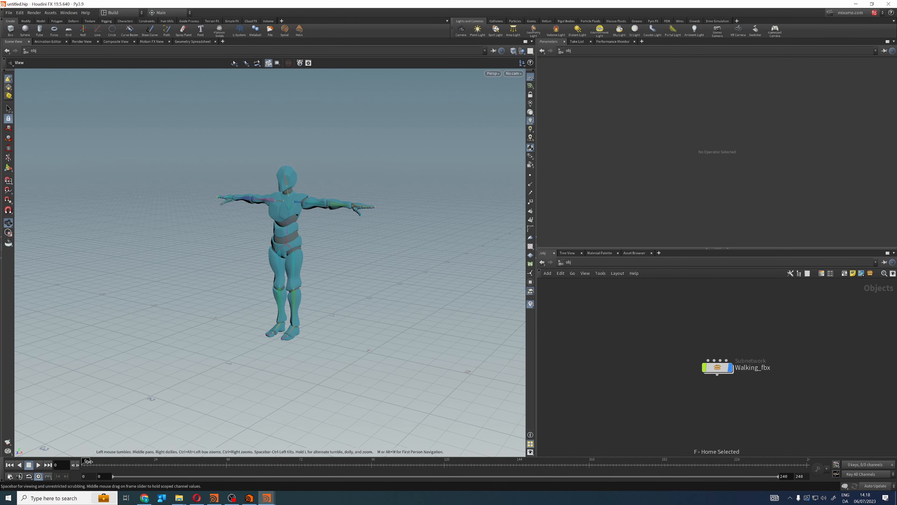
Step: Set the start frame to 1 in the Global Animation Options and move the dialog clear of the character
mouse_move(86, 462)
left_mouse_down()
mouse_move(96, 466)
mouse_move(84, 467)
left_mouse_up()
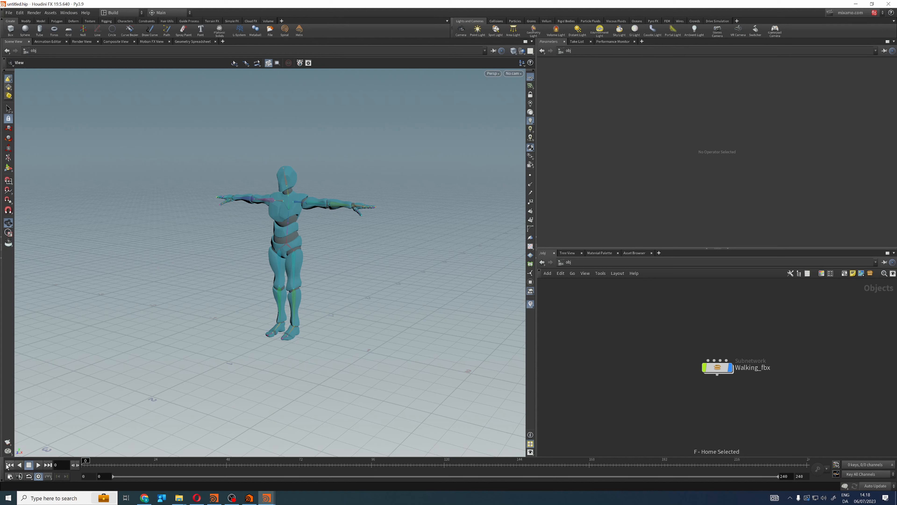
left_click(10, 476)
left_click_drag(62, 329, 210, 169)
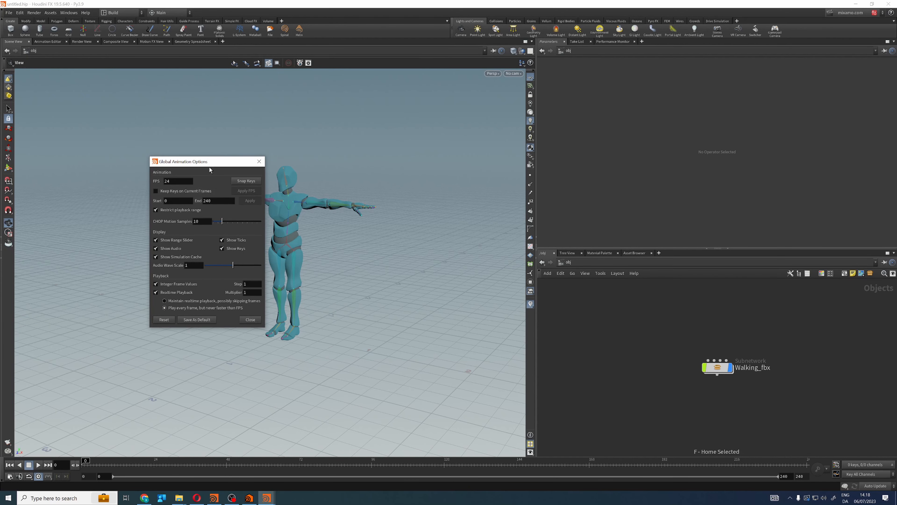
left_click(180, 201)
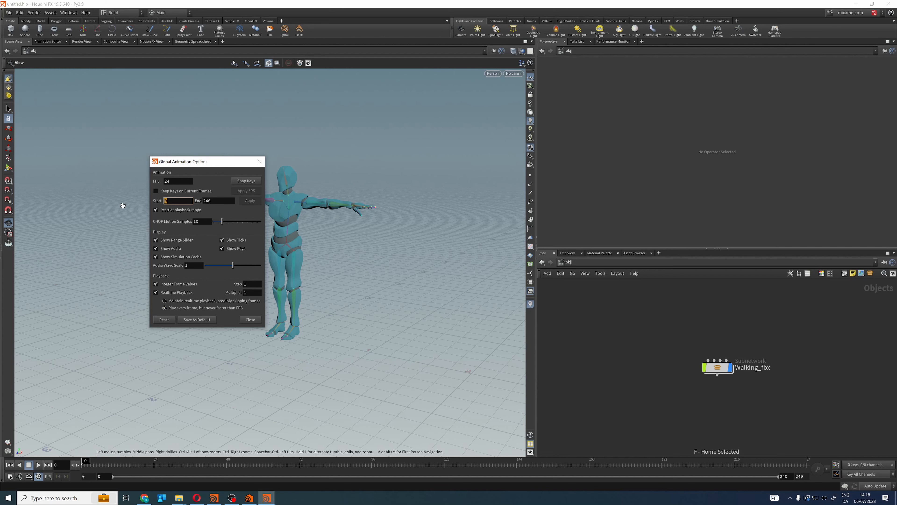
key("Return")
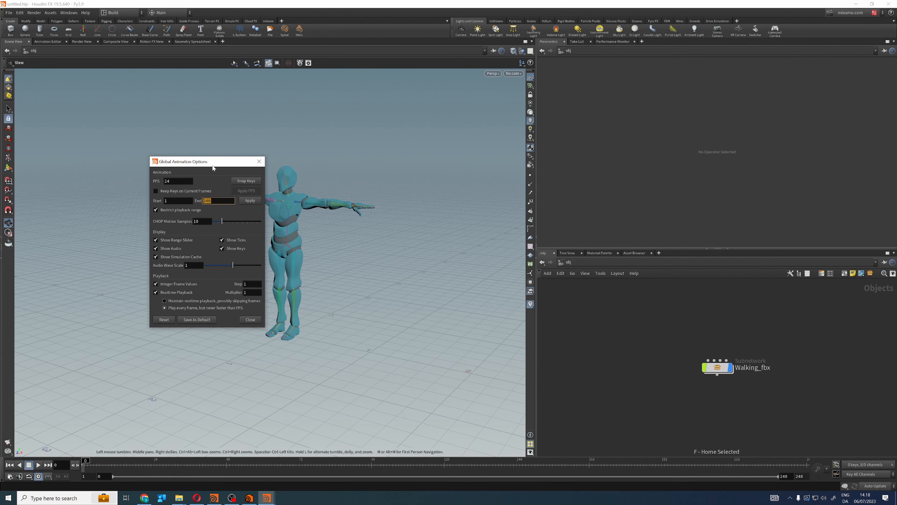
left_click_drag(221, 162, 155, 124)
Step: Scrub through the walk to find its last frame, set the global end frame to 99, and apply the range
key("Up")
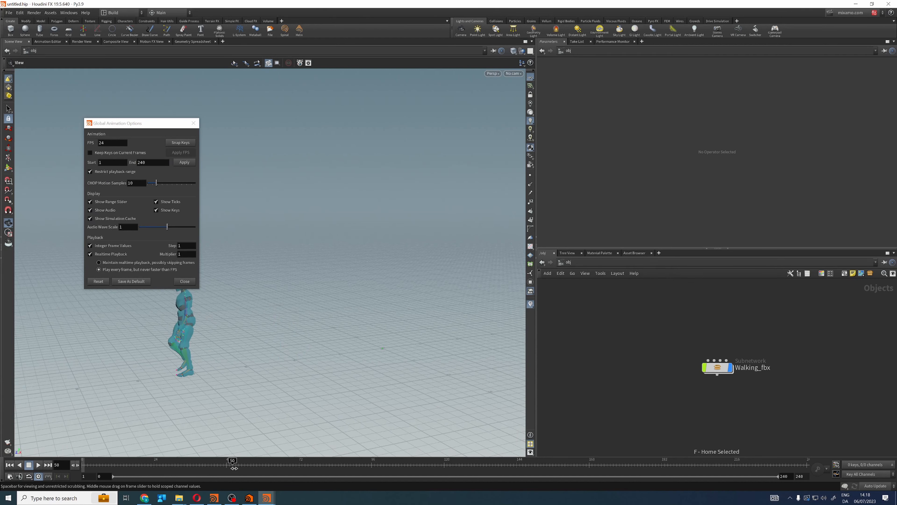
left_click(260, 467)
left_click_drag(261, 470, 446, 469)
key("ctrl+Up")
left_click_drag(152, 162, 90, 163)
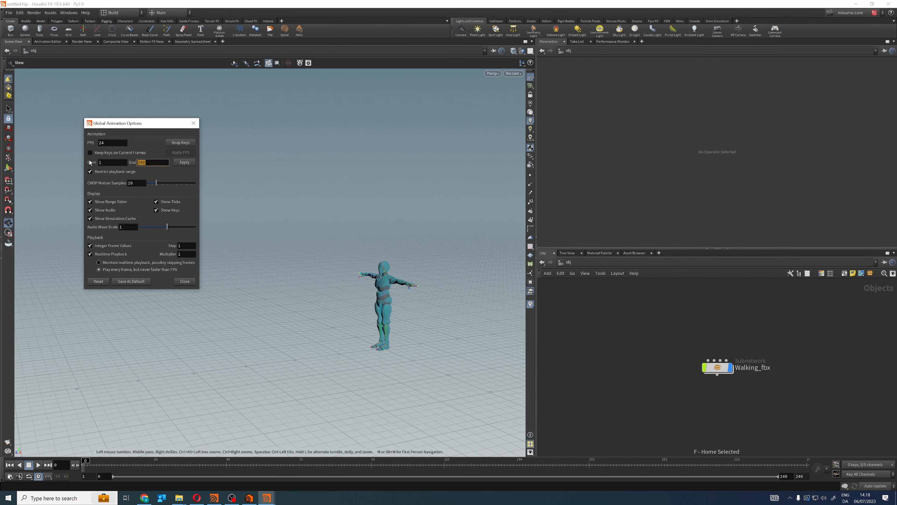
left_click(184, 162)
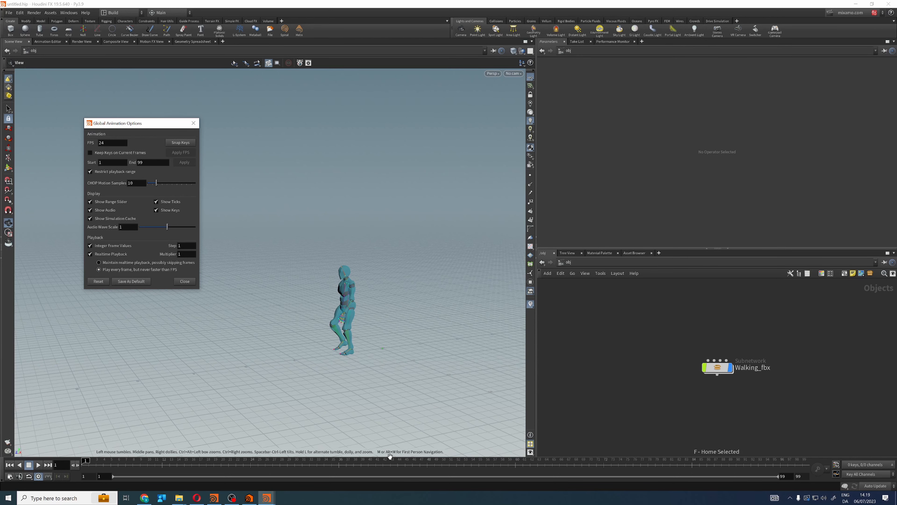
Step: Check the walk across the new frame range by scrubbing and playing it, closing the Global Animation Options
left_click_drag(407, 464, 695, 467)
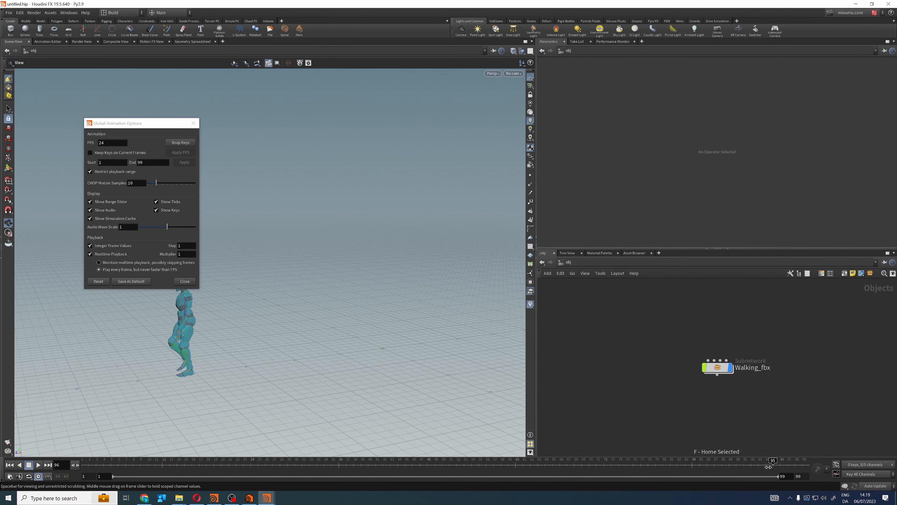
left_click(361, 464)
left_click_drag(321, 464, 76, 448)
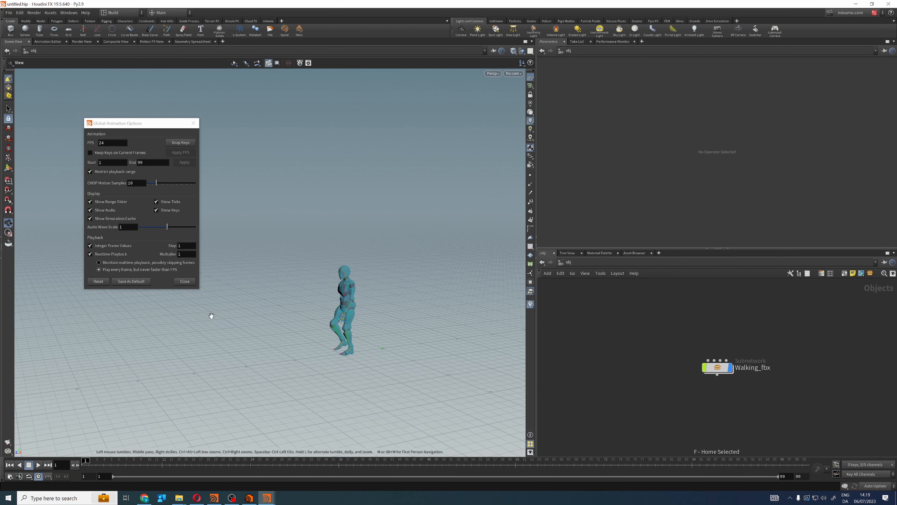
left_click(185, 281)
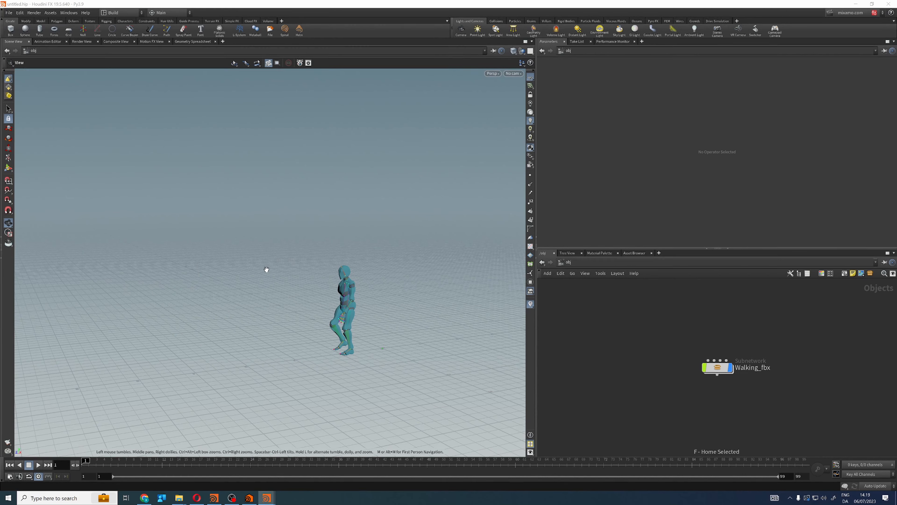
left_click_drag(266, 268, 404, 301)
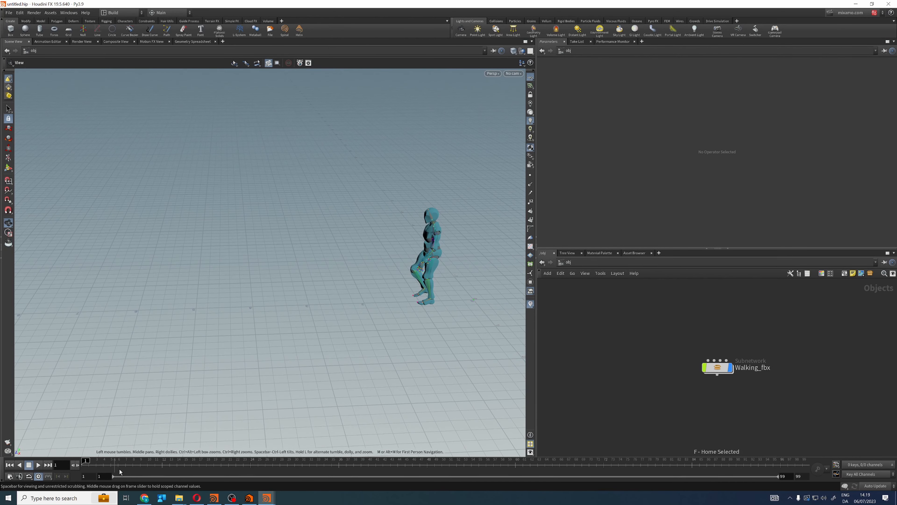
left_click(38, 465)
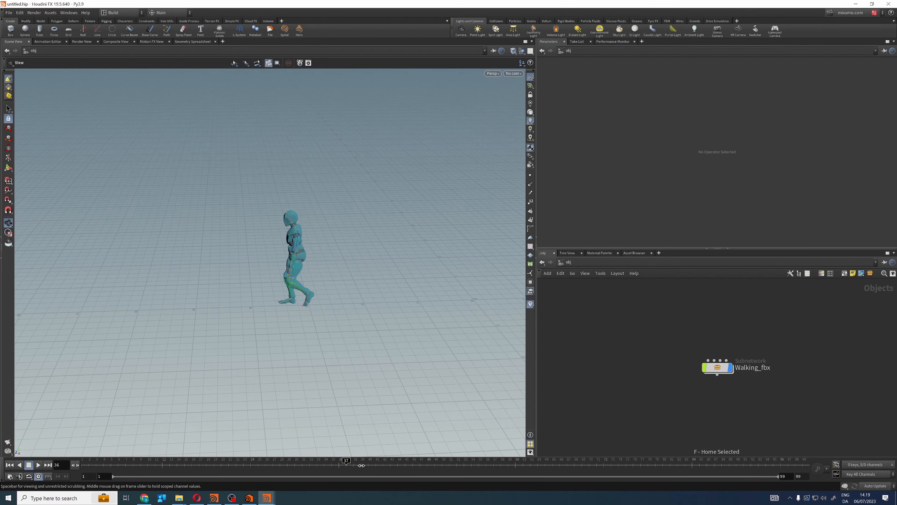
Step: Inside the Walking_fbx subnetwork, select the mixamorig_Hips null and open its channels in a floating Animation Editor
double_click(717, 367)
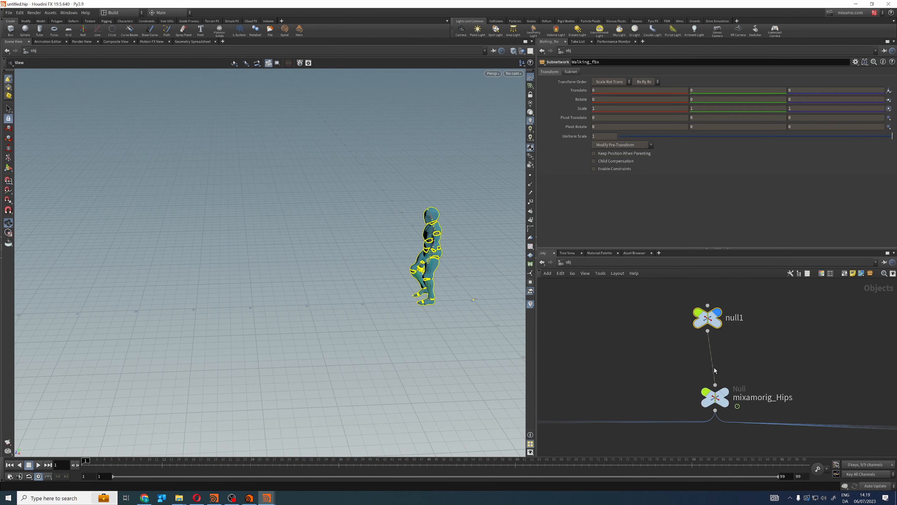
middle_click_drag(668, 387, 637, 310)
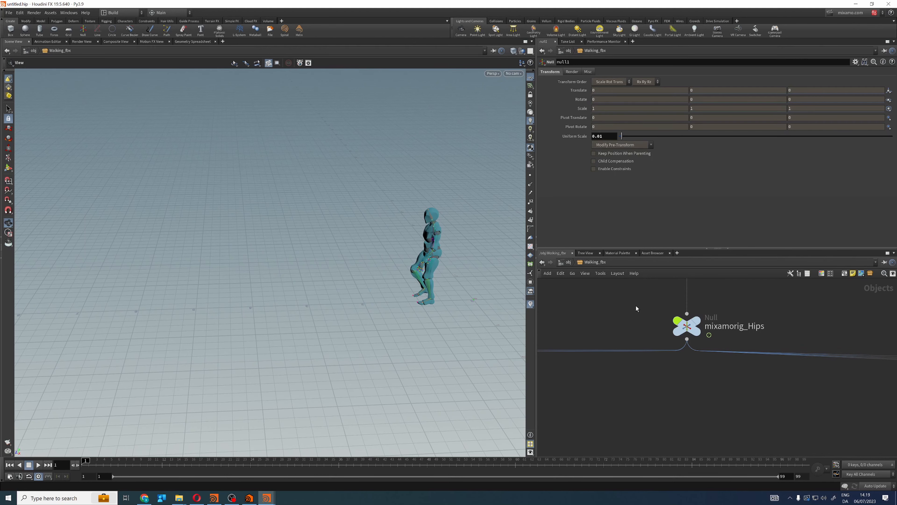
left_click_drag(637, 311, 733, 382)
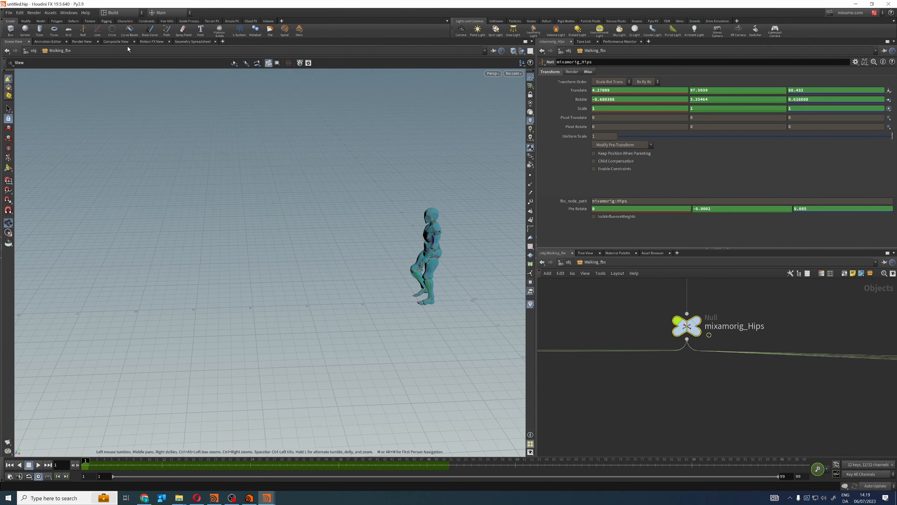
left_click(68, 12)
left_click(84, 31)
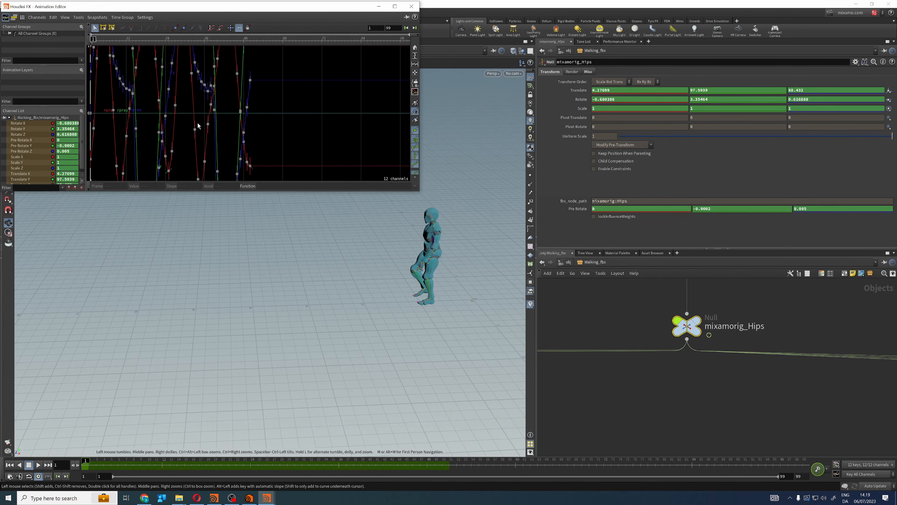
Step: Enlarge and reposition the Animation Editor window, and frame all of the hip curves in its graph
left_click_drag(171, 14, 210, 84)
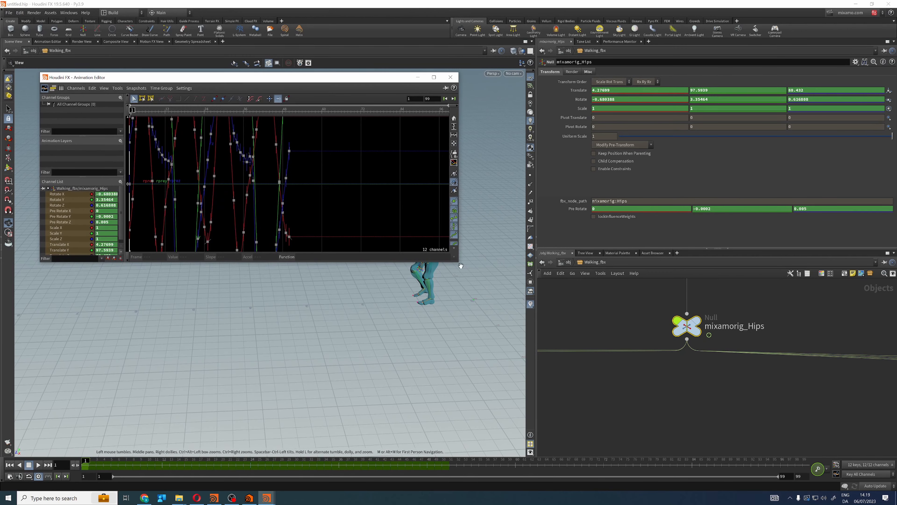
left_click_drag(461, 266, 592, 308)
left_click_drag(386, 83, 405, 97)
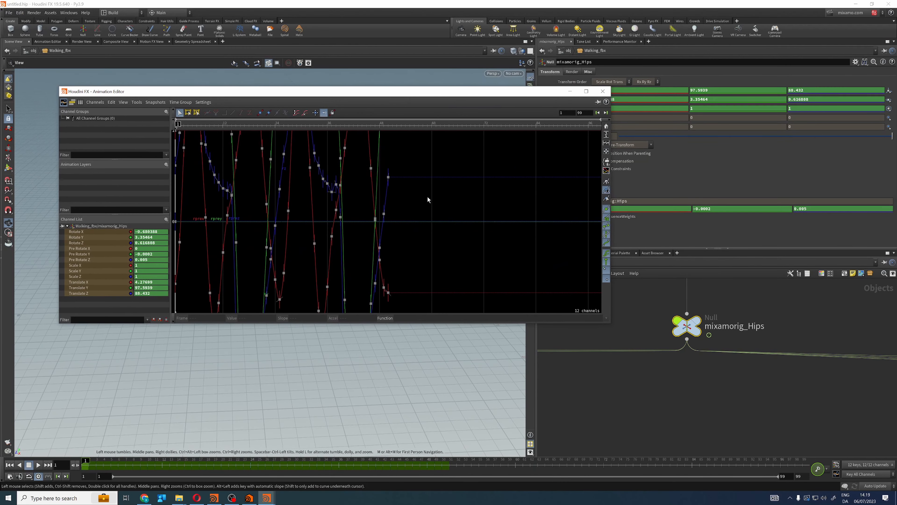
key("h")
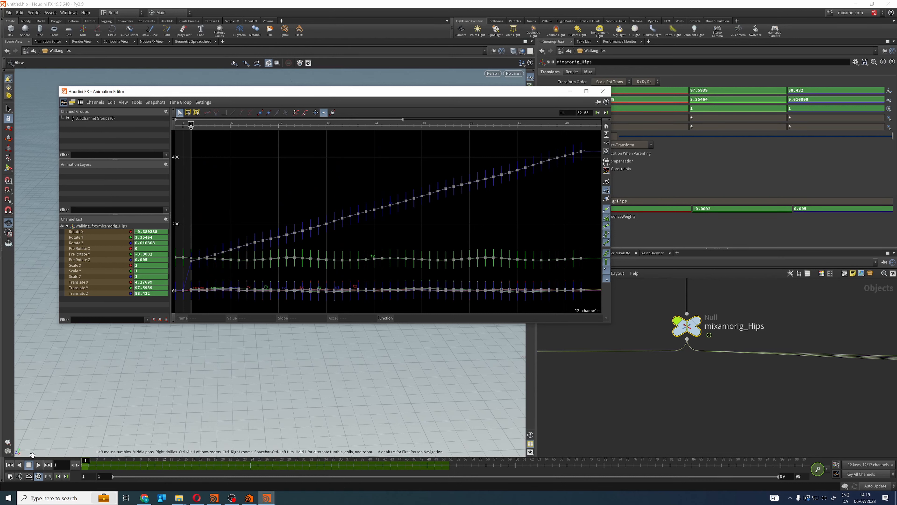
Step: Isolate the hips' Translate Z curve and delete all keys between its frame 1 and frame 50 keys
left_click(86, 294)
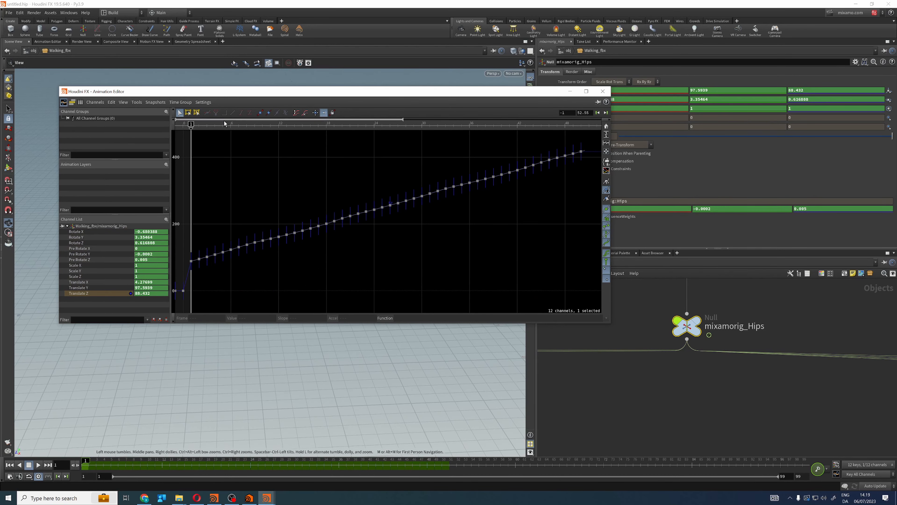
left_click_drag(225, 124, 262, 157)
left_click_drag(575, 138, 202, 271)
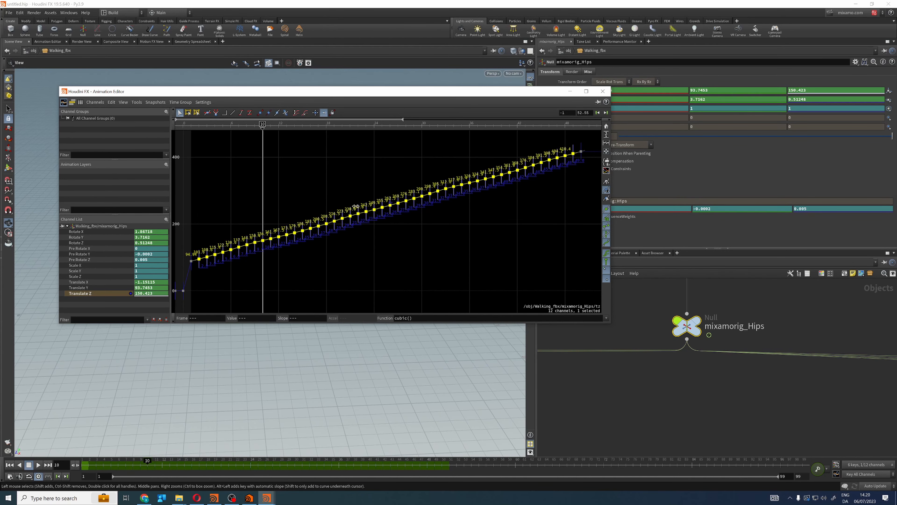
key("Delete")
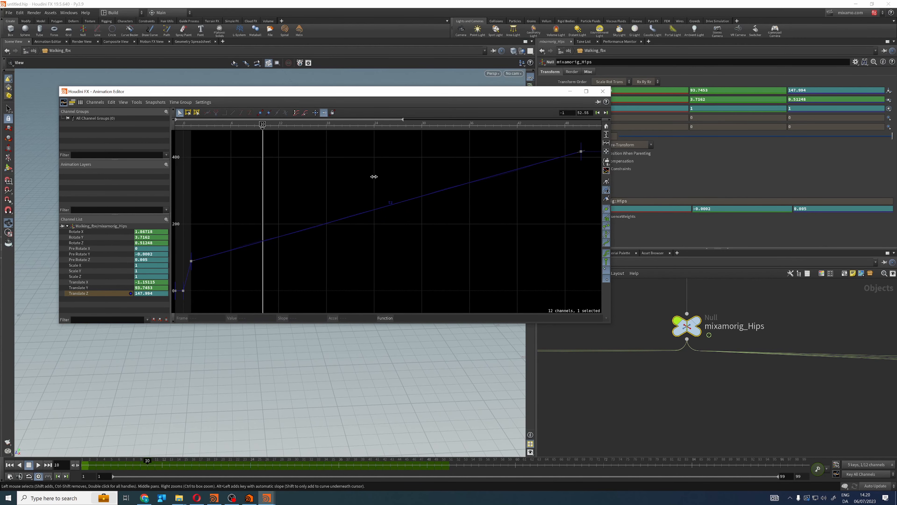
Step: Move the Animation Editor clear of the character and scrub the early walk frames to check the simplified forward motion
left_click_drag(67, 91, 434, 75)
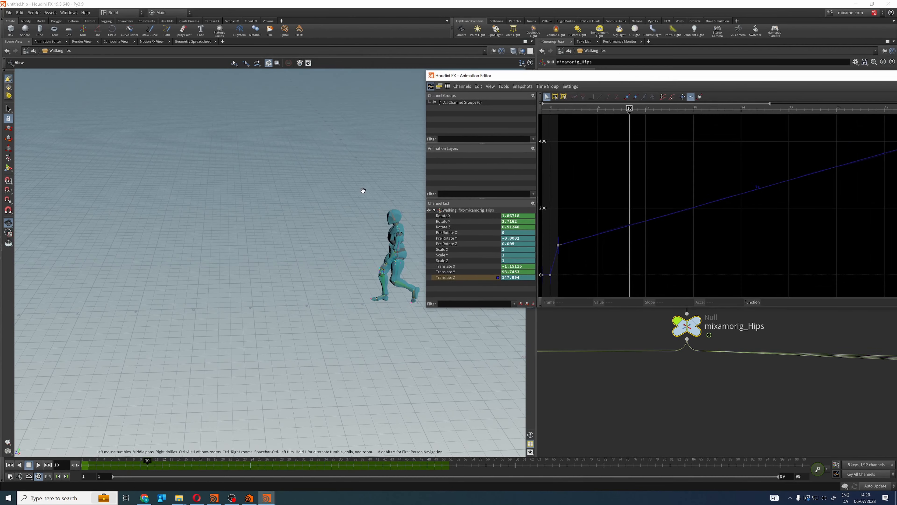
left_click_drag(335, 209, 330, 204)
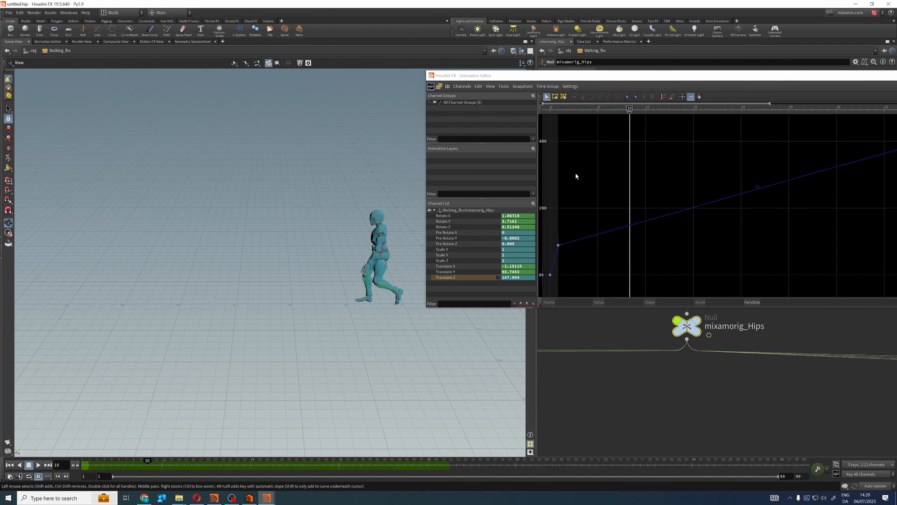
middle_click_drag(579, 171, 649, 168)
left_click(613, 109)
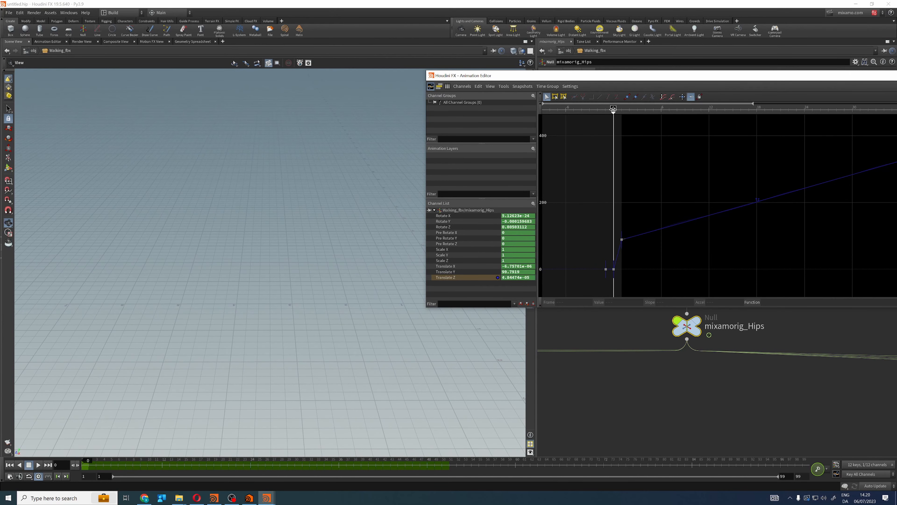
middle_click_drag(374, 188, 212, 191)
left_click_drag(213, 190, 247, 184)
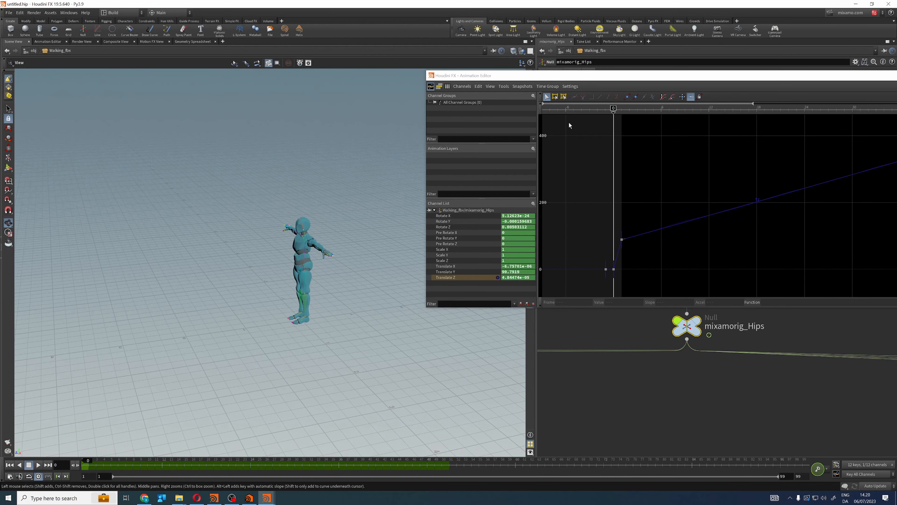
left_click_drag(614, 107, 723, 104)
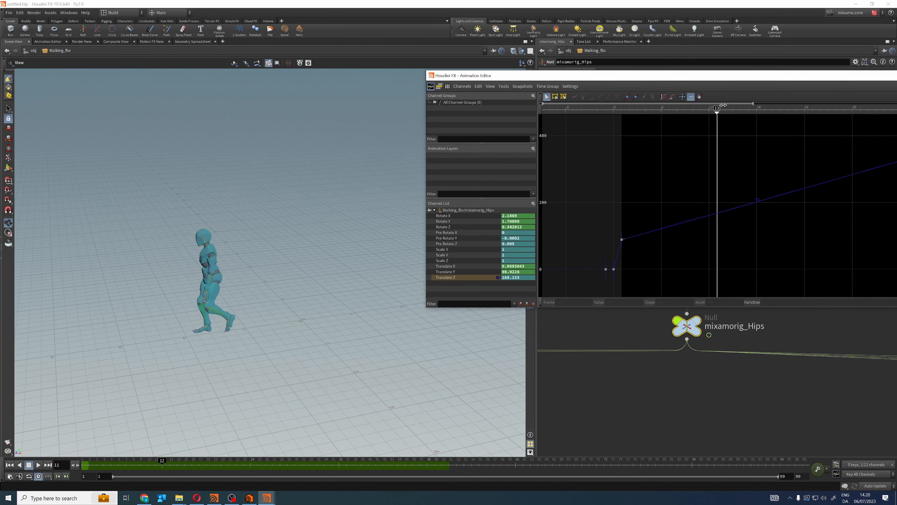
Step: Move the Animation Editor back over the viewport, enlarge it, and scrub the Translate Z curve to its last key at frame 50
scroll(256, 194, "down", 5)
left_click_drag(611, 74, 174, 102)
scroll(391, 216, "down", 2)
left_click_drag(544, 333, 595, 356)
middle_click_drag(431, 267, 407, 278)
left_click_drag(270, 147, 506, 152)
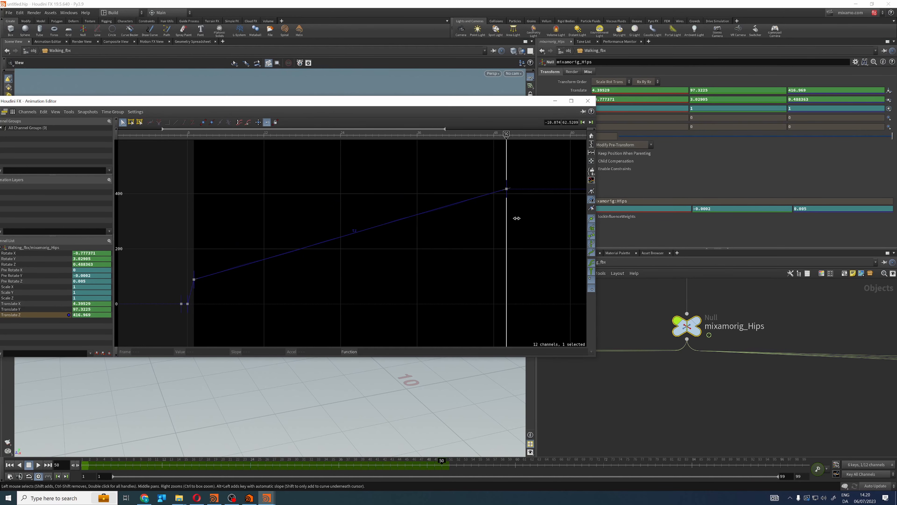
Step: Examine the Translate Z curve from frame 50 to frame 99, and return the playhead to frame 1
middle_click_drag(515, 218, 498, 246)
middle_click_drag(425, 217, 182, 230)
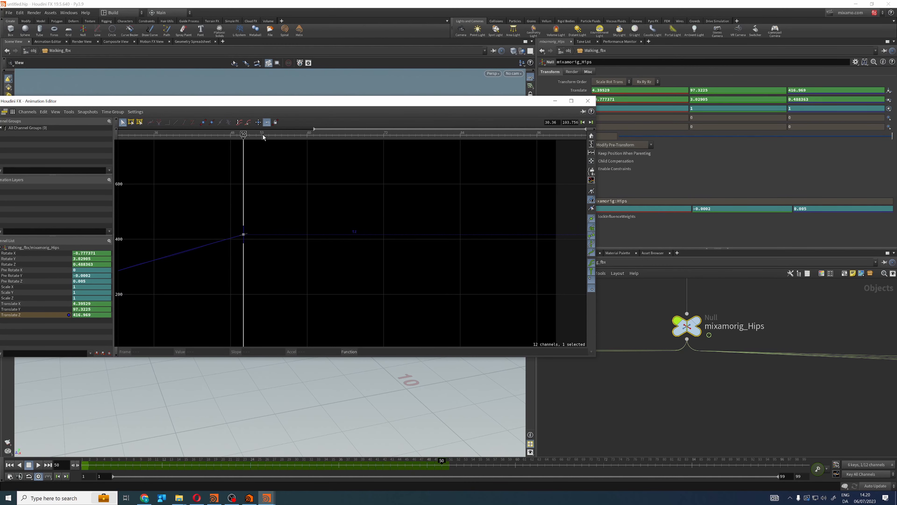
left_click_drag(263, 137, 555, 147)
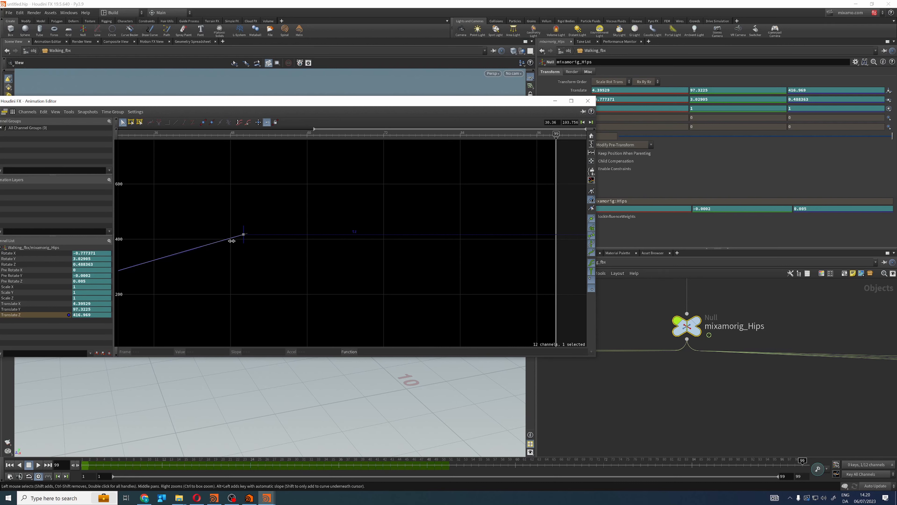
mouse_move(245, 235)
middle_click_drag(267, 278, 459, 249)
scroll(340, 283, "down", 2)
left_click_drag(219, 136, 176, 168)
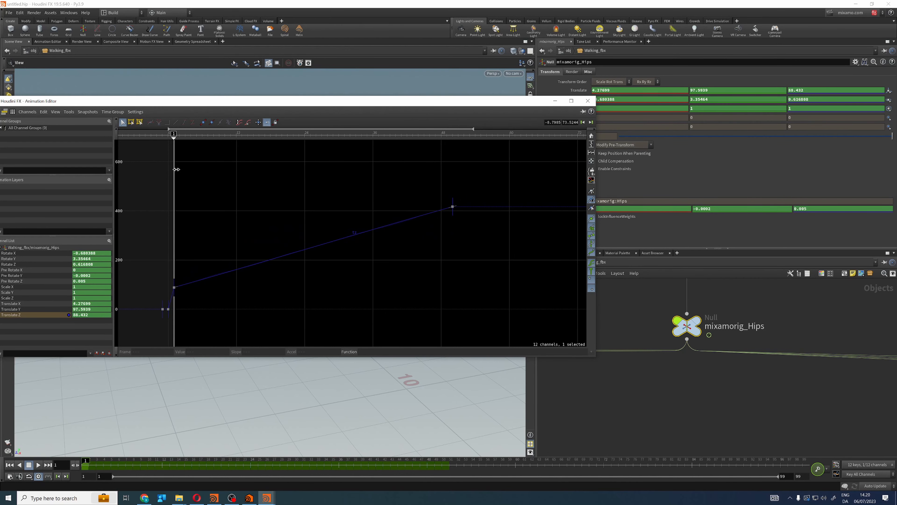
Step: Select the Translate Z key at frame 1, open Calculator beside the graph, and enter the key's value as 88
left_click_drag(194, 265, 171, 299)
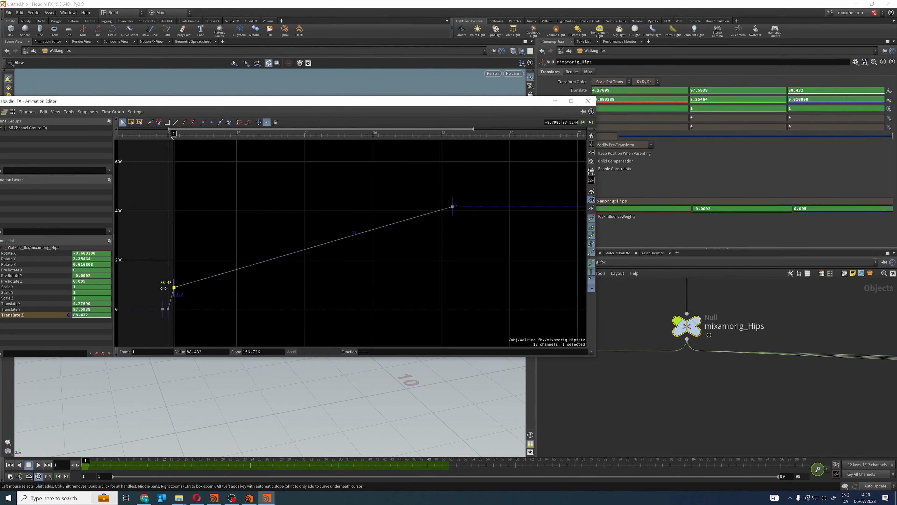
key("super")
type("calc")
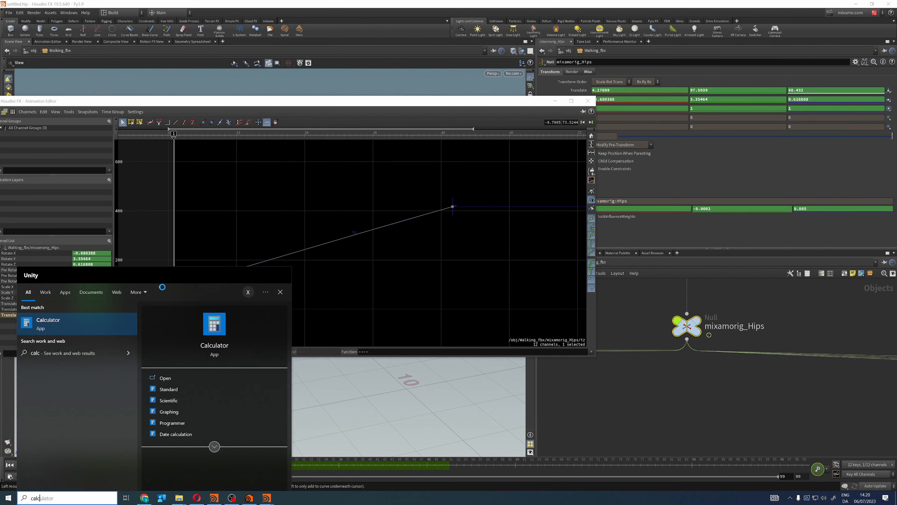
key("Return")
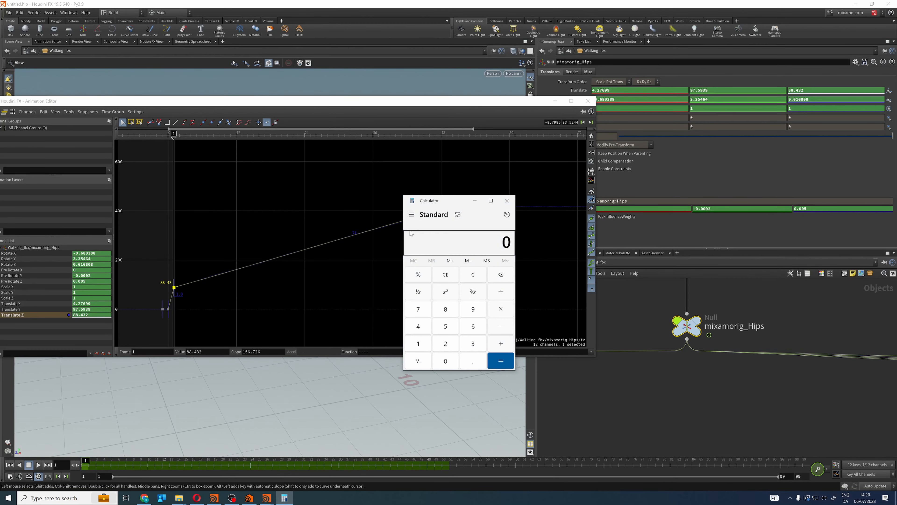
left_click_drag(435, 208, 646, 168)
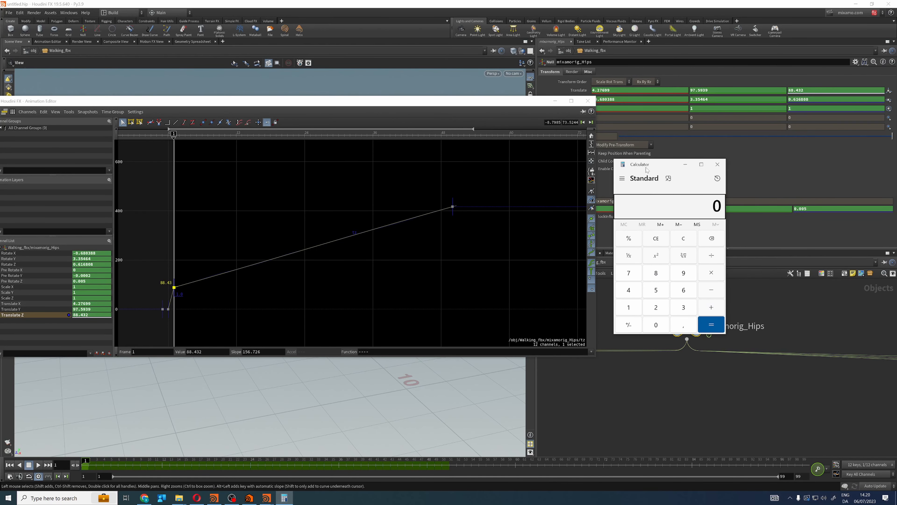
type("88")
Step: Check the Translate Z values of the frame 50 and frame 1 keys and calculate 416 - 88 in Calculator
left_click(419, 181)
left_click(452, 206)
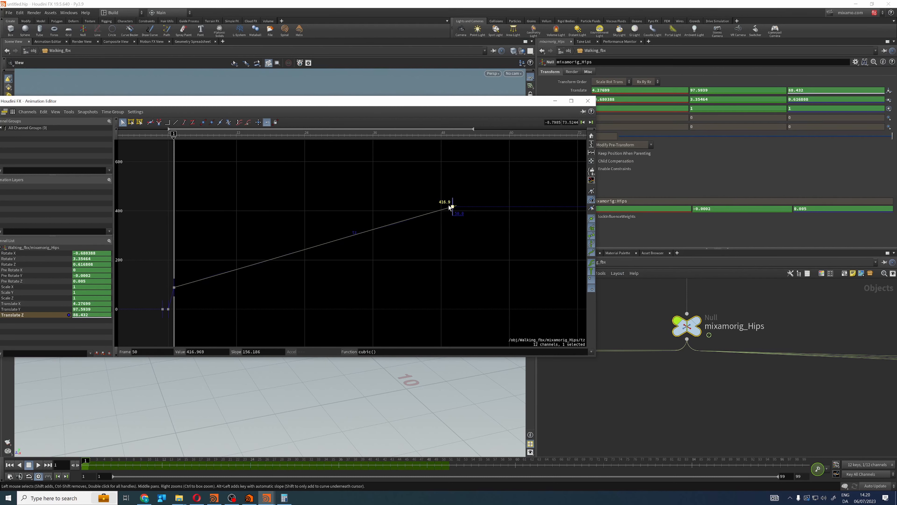
left_click(284, 498)
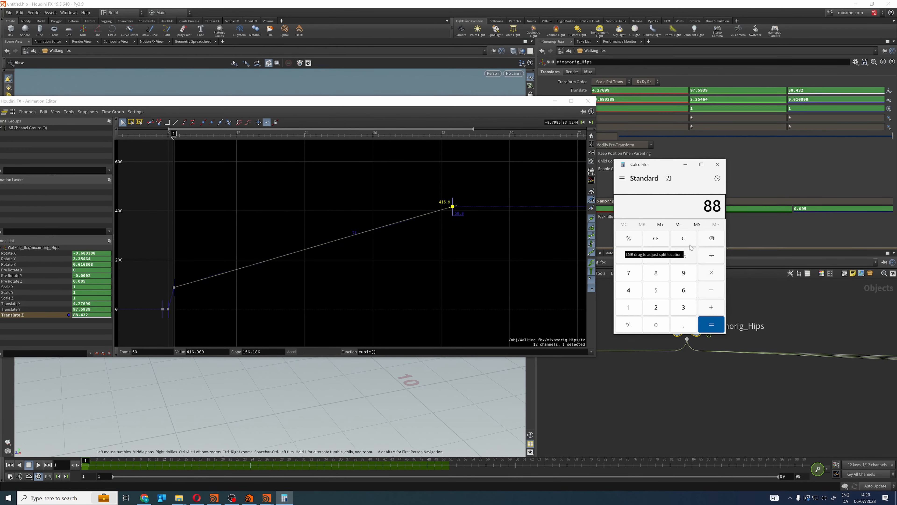
left_click(679, 240)
type("416 -")
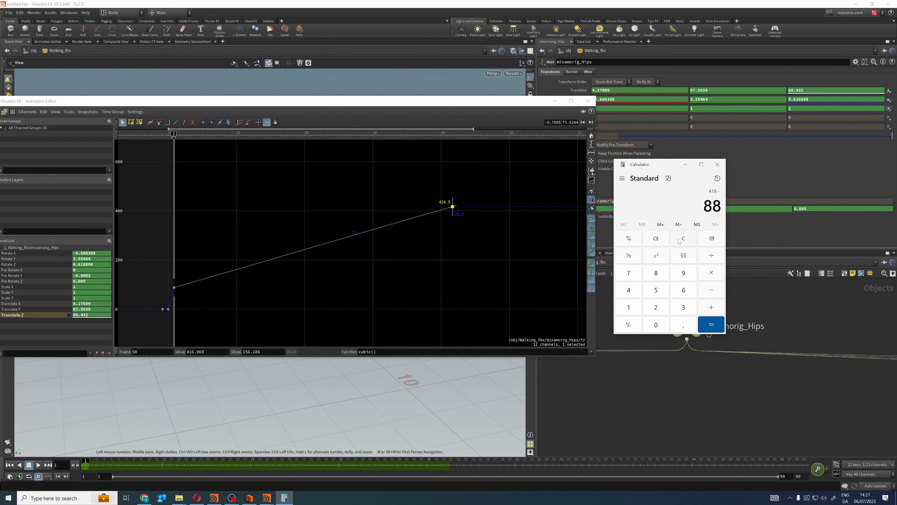
left_click_drag(239, 255, 169, 289)
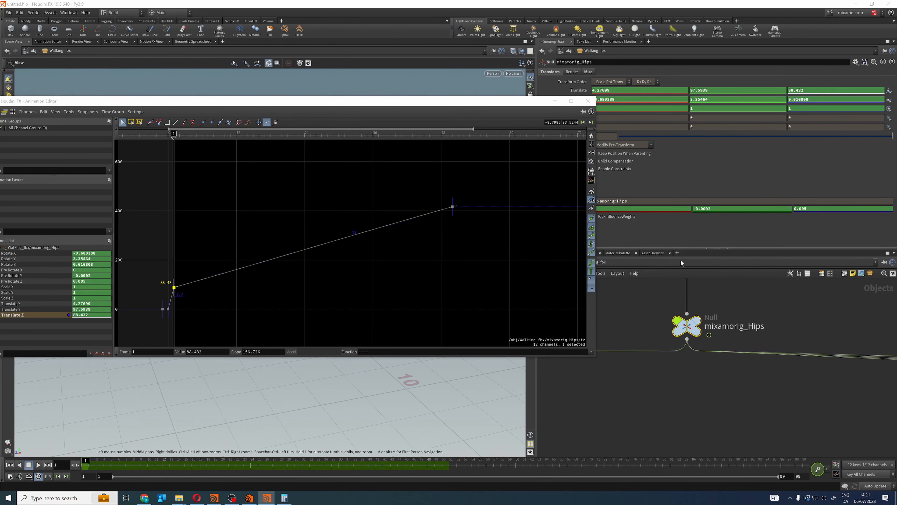
key("alt+Tab")
key("alt+Tab")
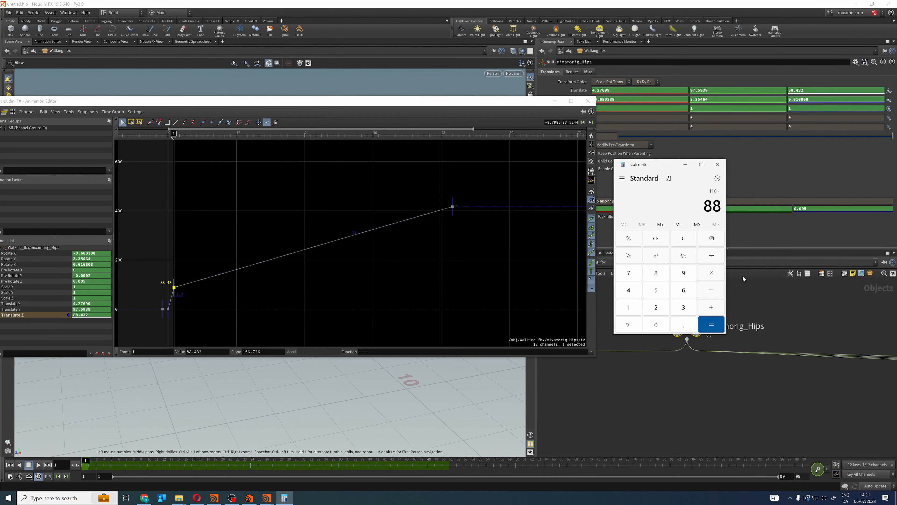
left_click(710, 324)
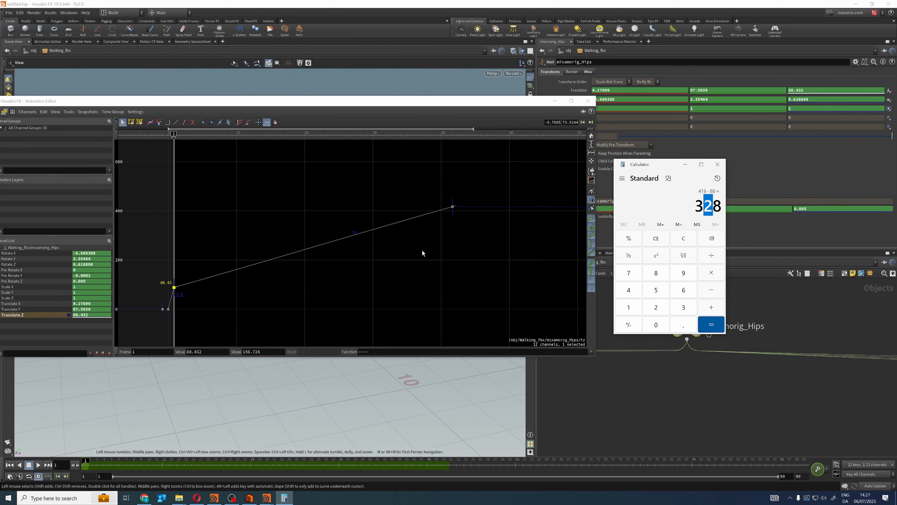
Step: Go to frame 50, select its Translate Z key, and add 416 to the 328 result in Calculator
left_click(261, 289)
left_click_drag(177, 142, 457, 148)
middle_click_drag(494, 180, 403, 184)
left_click_drag(261, 214, 318, 264)
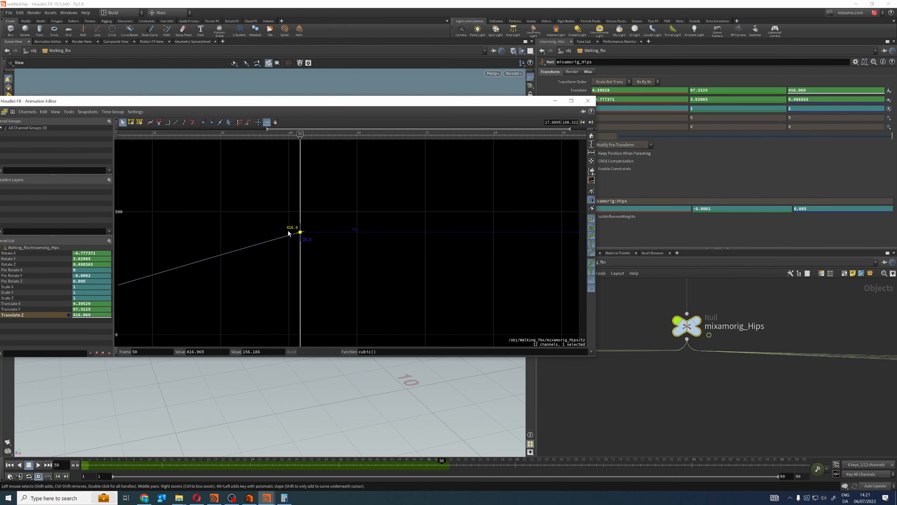
left_click(288, 498)
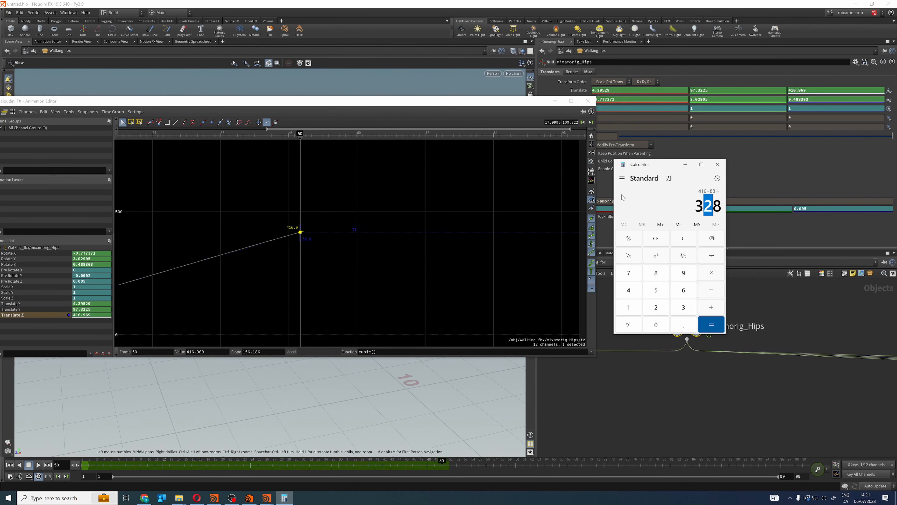
left_click_drag(660, 171, 637, 165)
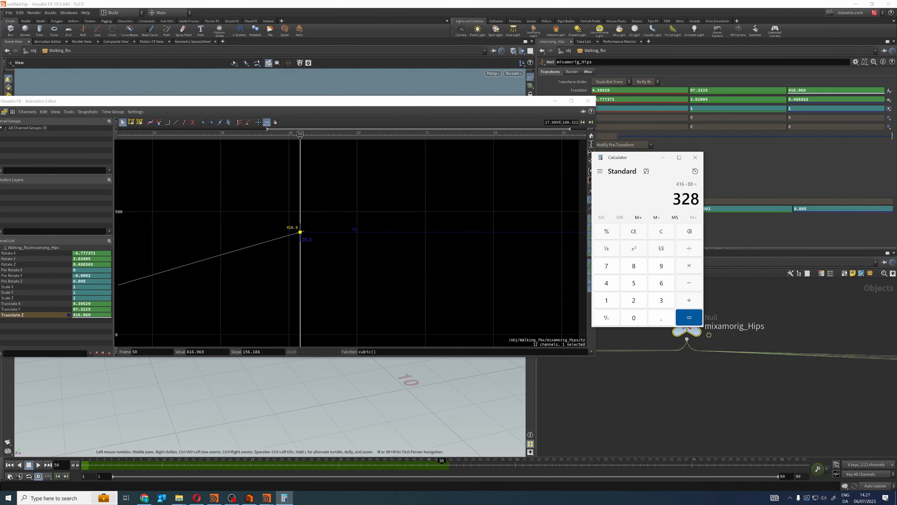
middle_click_drag(285, 233, 461, 219)
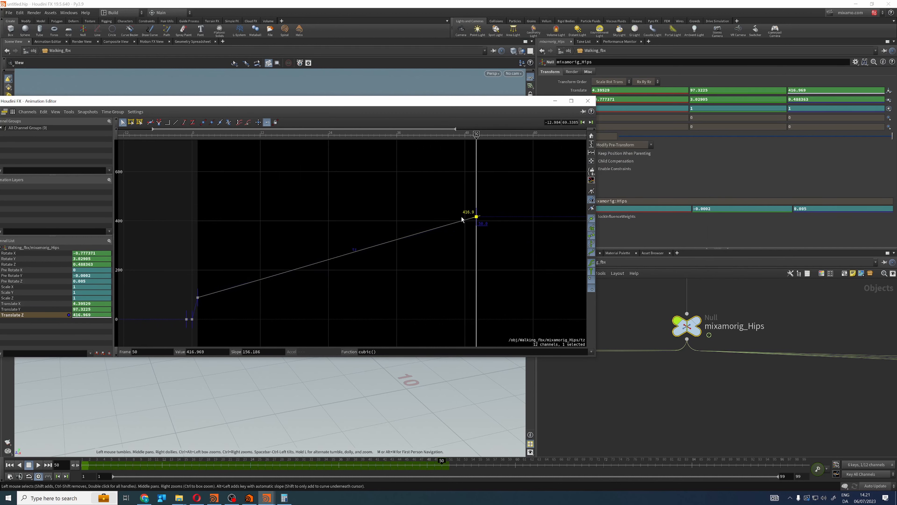
middle_click_drag(509, 192, 293, 233)
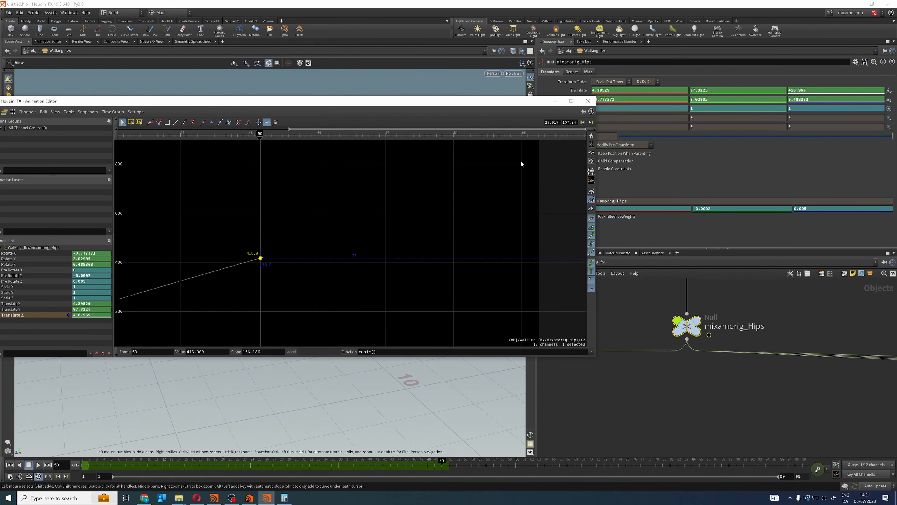
left_click(290, 498)
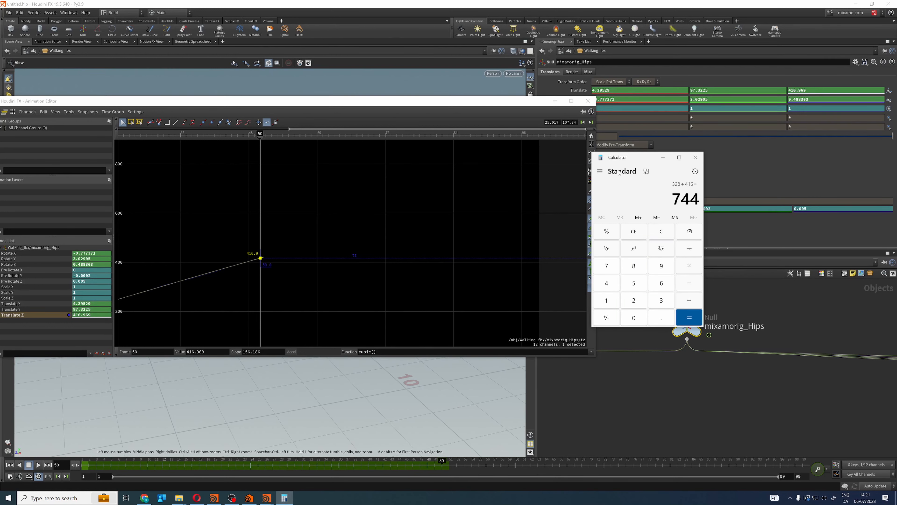
Step: Go to frame 98, set the hips' Translate Z to 744, and commit the value as a keyframe
left_click(466, 186)
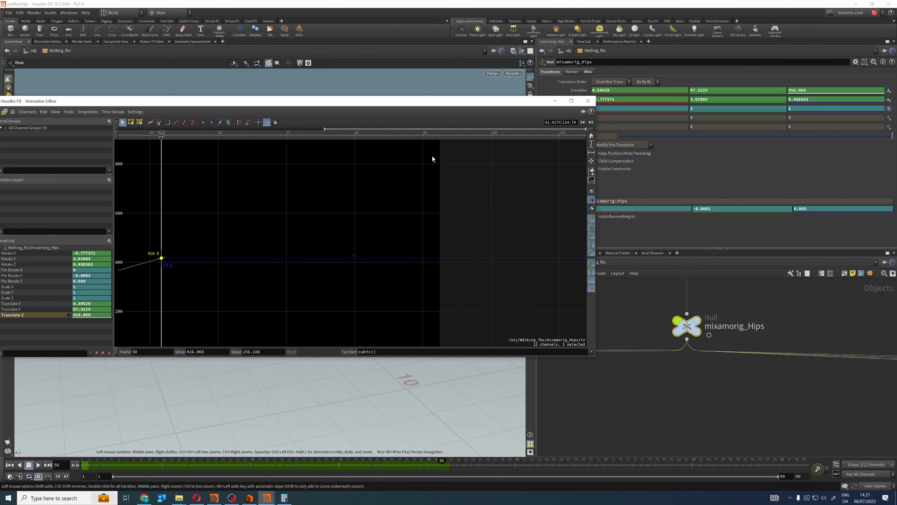
left_click_drag(515, 134, 435, 140)
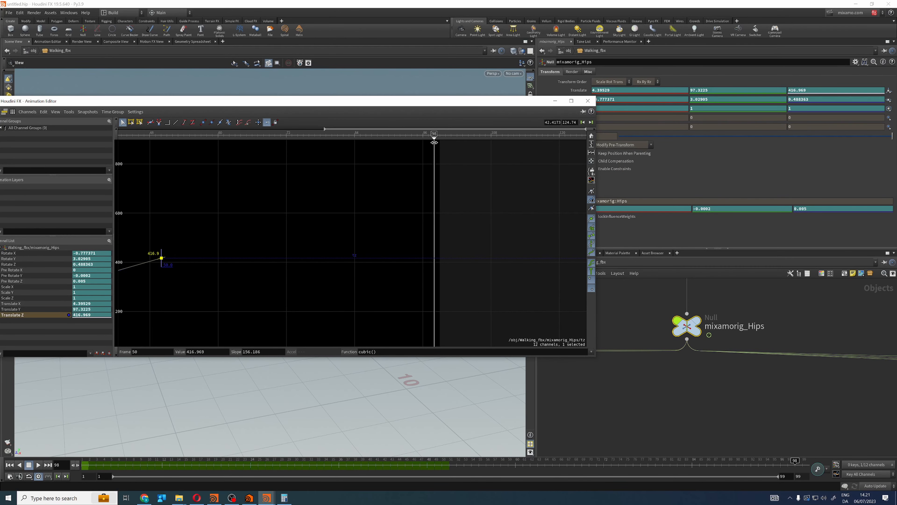
left_click(86, 316)
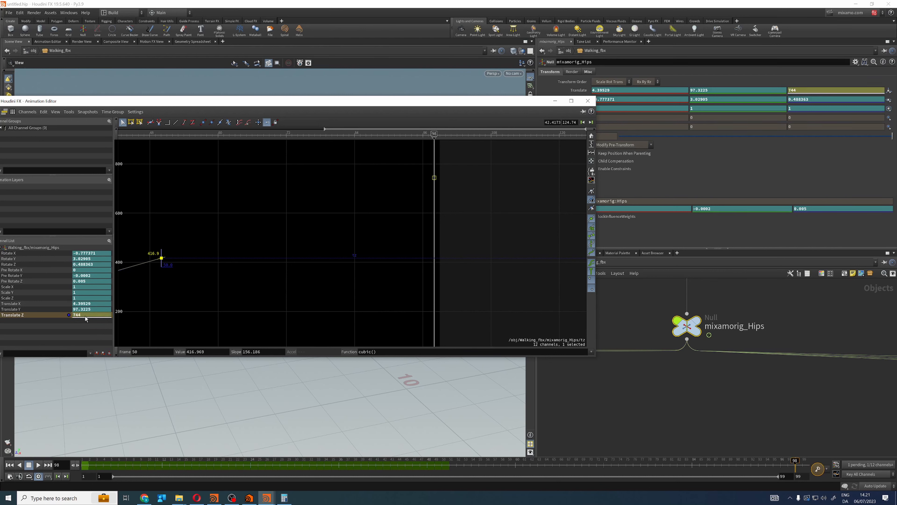
right_click(63, 316)
mouse_move(93, 336)
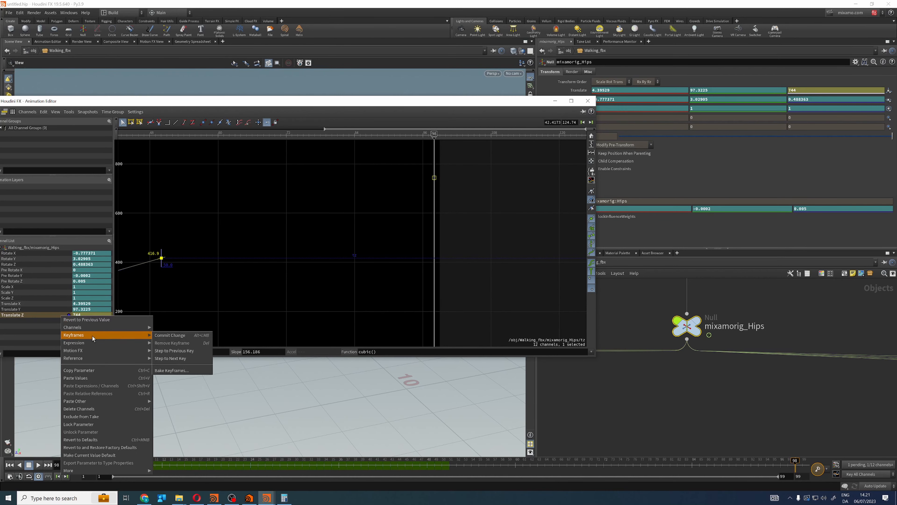
left_click(166, 335)
Step: Uncover the viewport, play back the walk from frame 1 to check the forward motion, and return to frame 1
left_click_drag(381, 103, 896, 228)
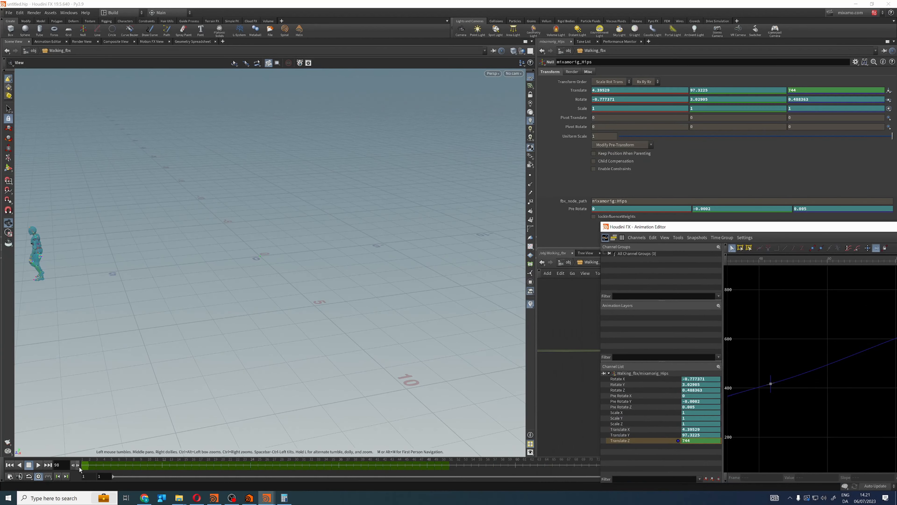
left_click_drag(134, 469, 72, 456)
middle_click_drag(216, 312, 356, 308)
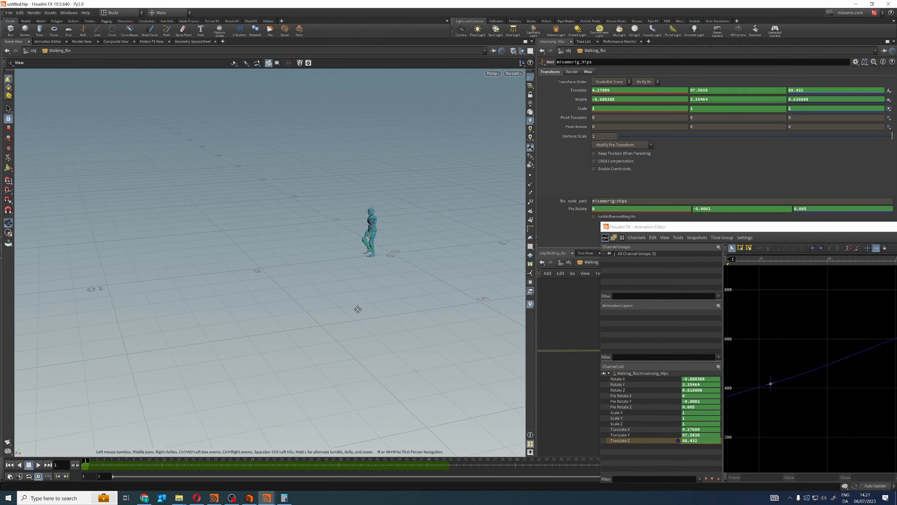
left_click(40, 465)
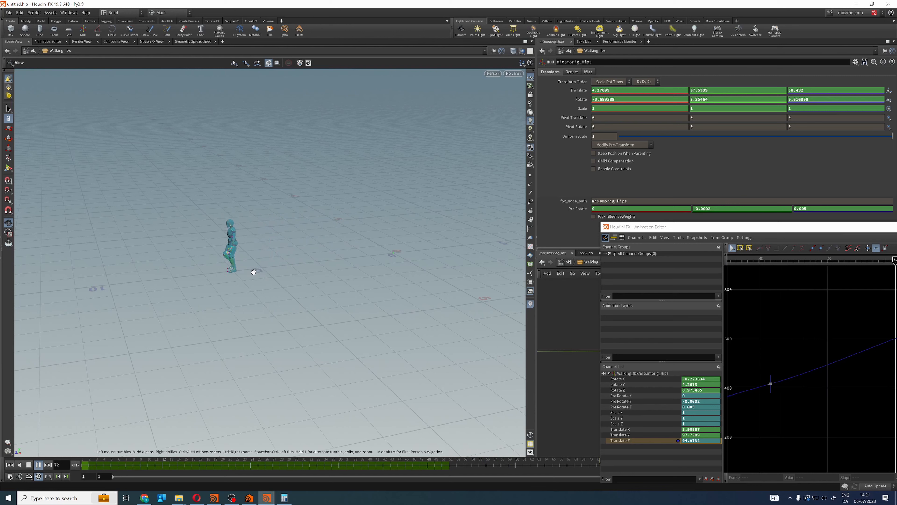
left_click(29, 465)
mouse_move(439, 464)
left_mouse_down()
mouse_move(596, 475)
mouse_move(85, 470)
left_mouse_up()
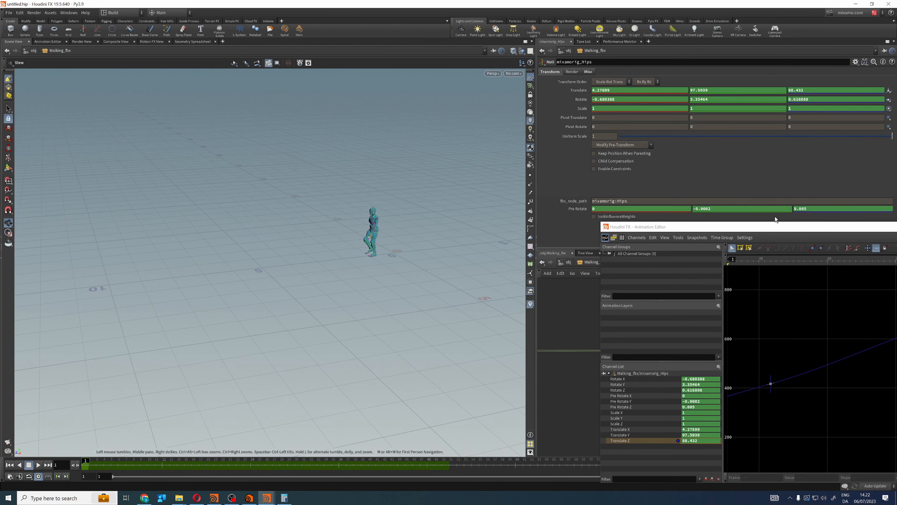
Step: Select the Translate Z key at frame 98 and straighten the curve segment leading from frame 50 to it
left_click_drag(774, 232, 225, 102)
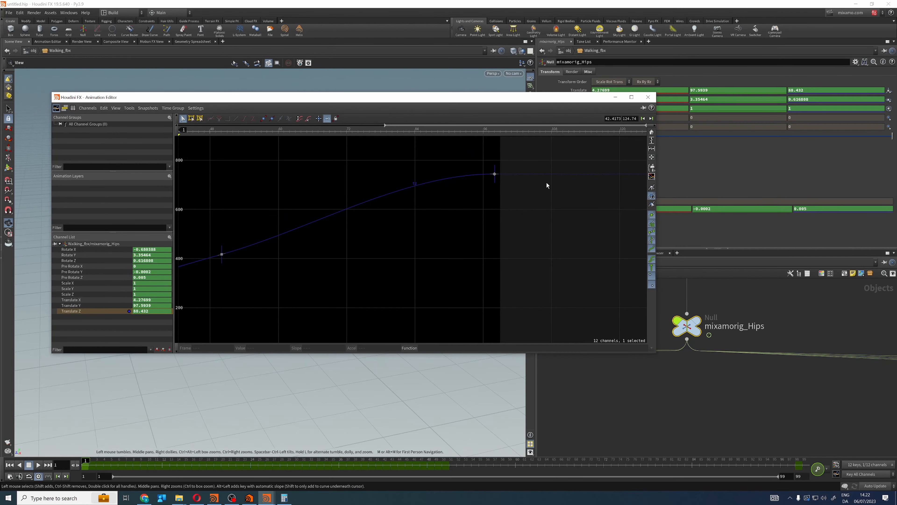
left_click_drag(477, 161, 507, 189)
left_click(236, 119)
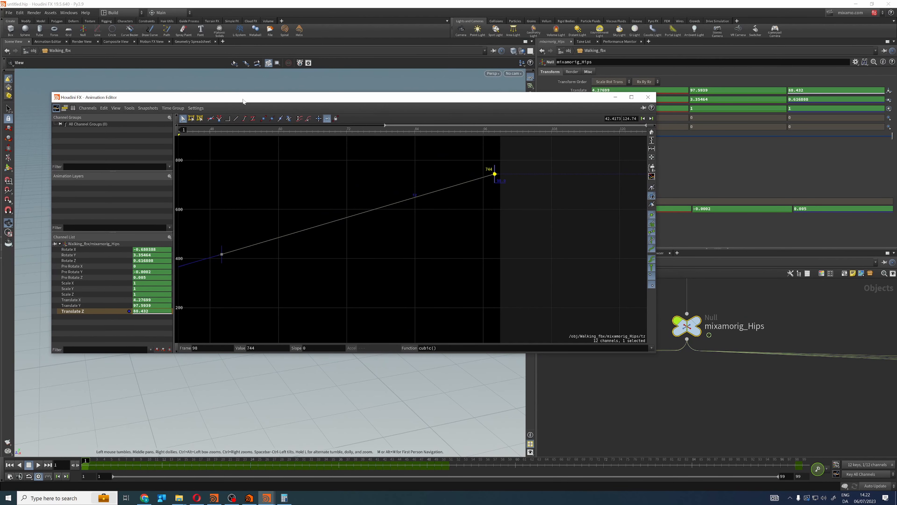
Step: Play back the walk with the straightened Translate Z curve and return to the first frame
left_click_drag(212, 97, 565, 76)
left_click(37, 465)
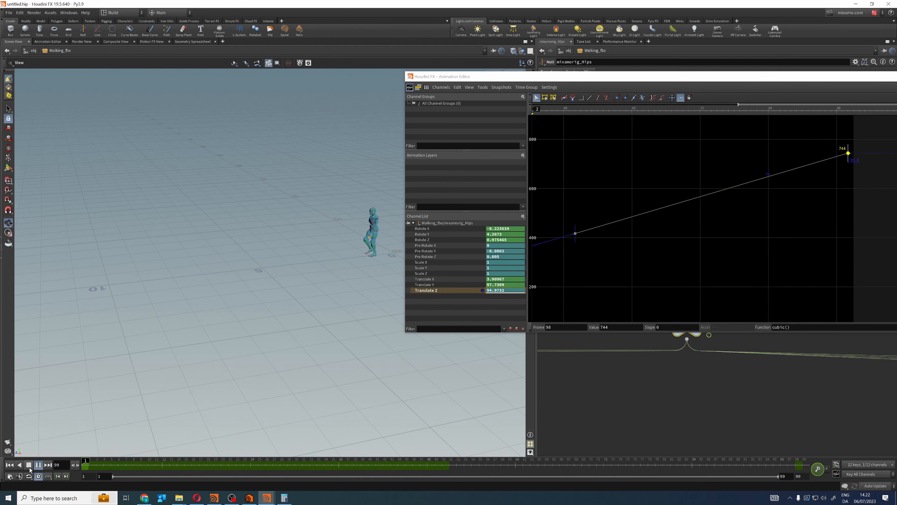
left_click(29, 465)
left_click(11, 465)
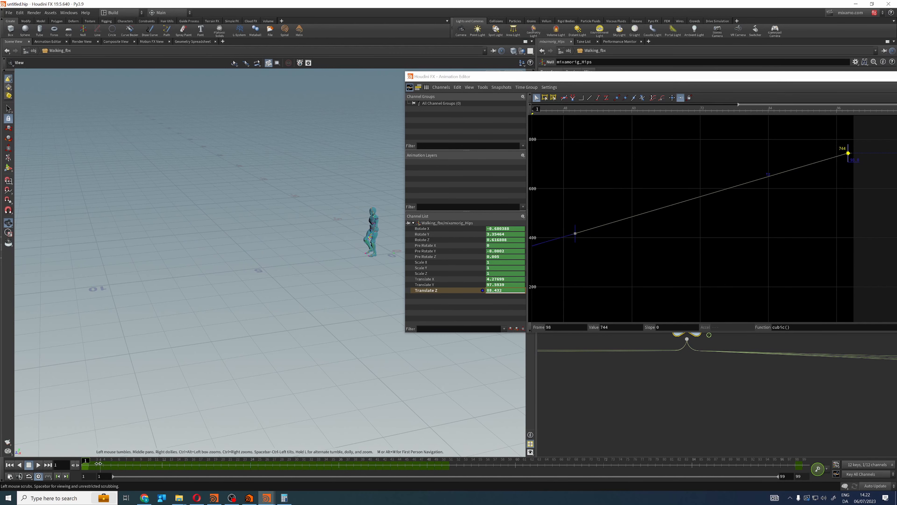
Step: Close the Animation Editor and select all skeleton nodes from mixamorig_Hips downward in the Walking_fbx network
left_click_drag(704, 81, 252, 125)
left_click(541, 123)
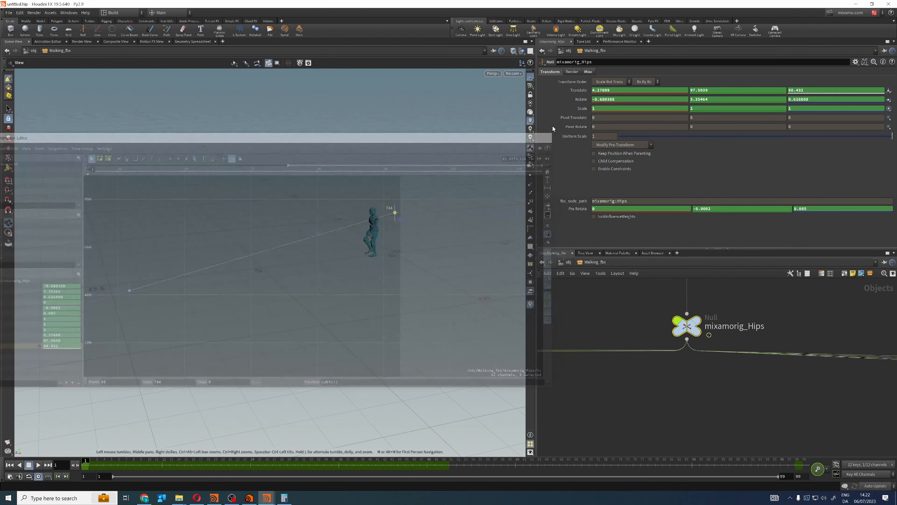
scroll(686, 374, "down", 6)
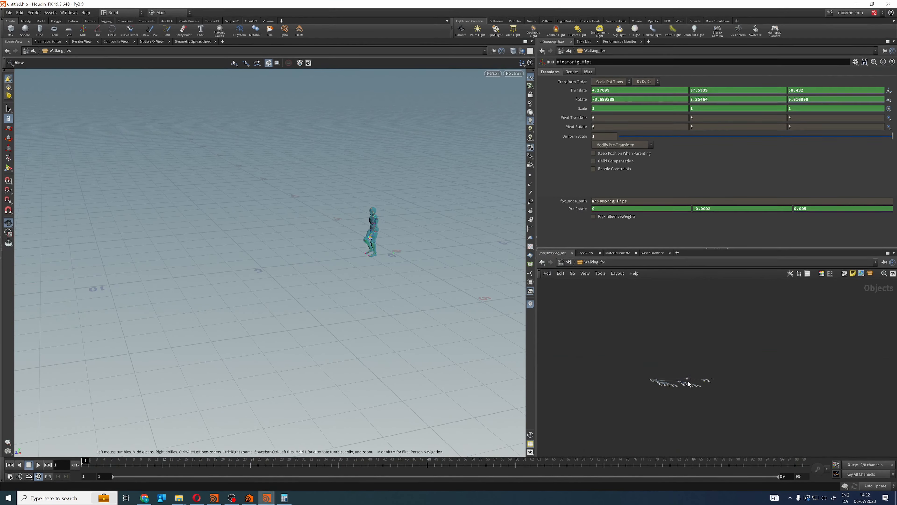
scroll(703, 398, "up", 6)
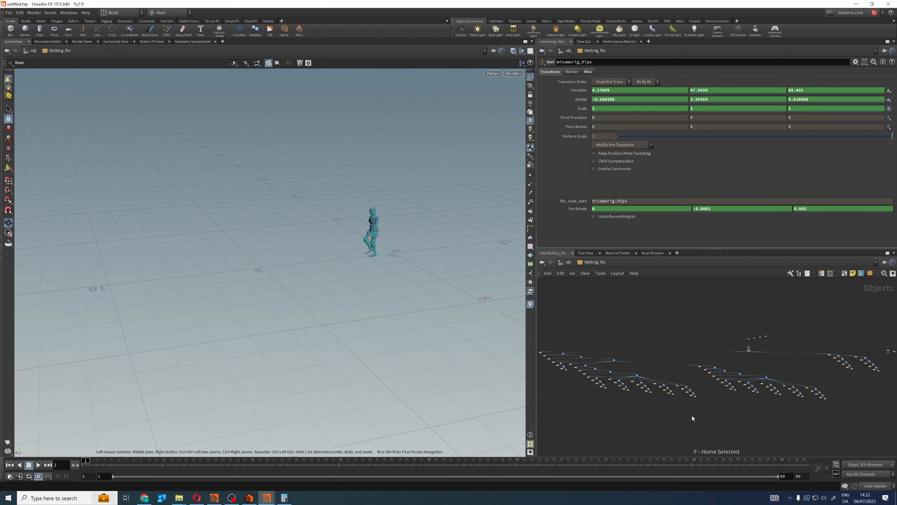
left_click_drag(543, 425, 847, 351)
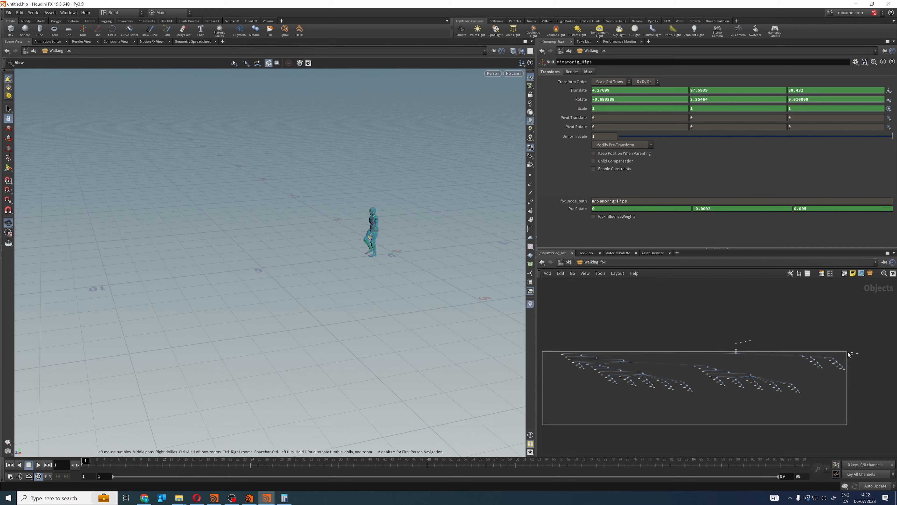
Step: Examine which nodes the selection covers around null1, mixamorig_Hips, Alpha_Surface, Alpha_Joints and materials, and check the highlighted skeleton in the viewport
scroll(763, 344, "up", 5)
scroll(656, 344, "up", 2)
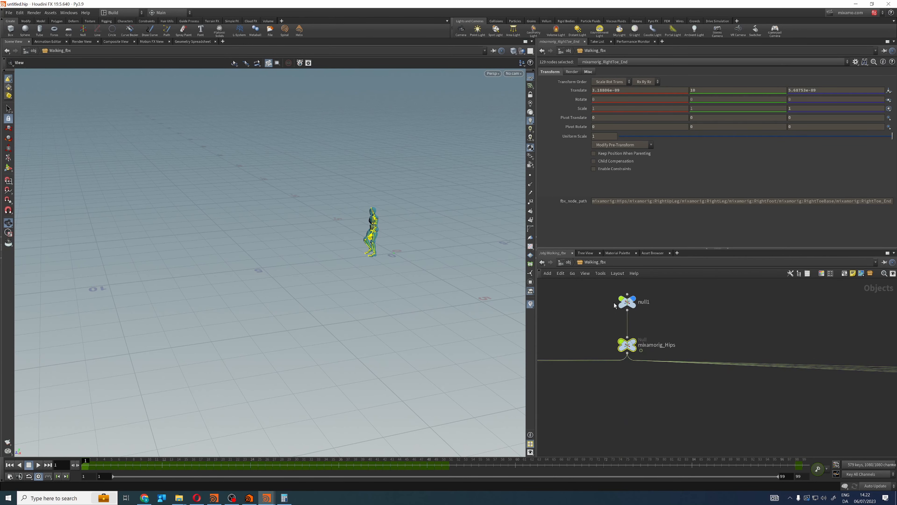
scroll(756, 316, "down", 5)
middle_click_drag(802, 310, 623, 311)
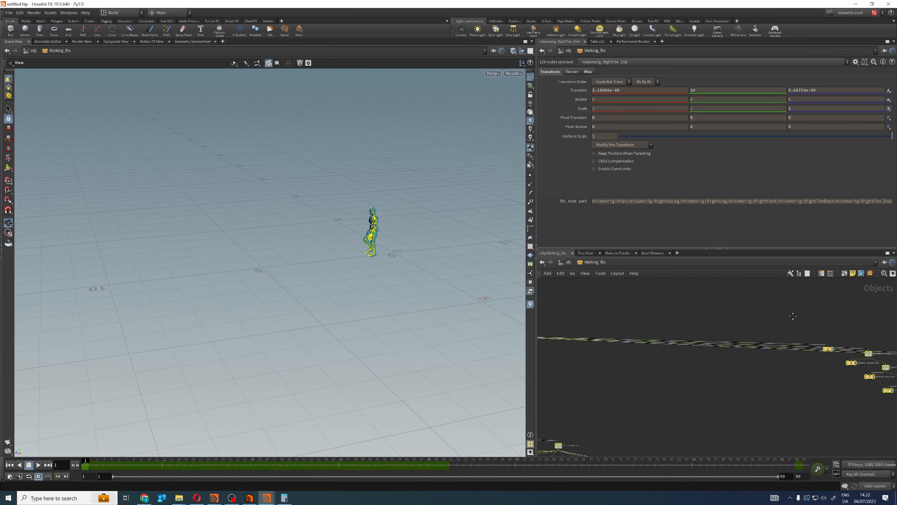
middle_click_drag(793, 315, 531, 313)
middle_click_drag(769, 349, 548, 351)
scroll(611, 337, "up", 5)
middle_click_drag(611, 337, 720, 334)
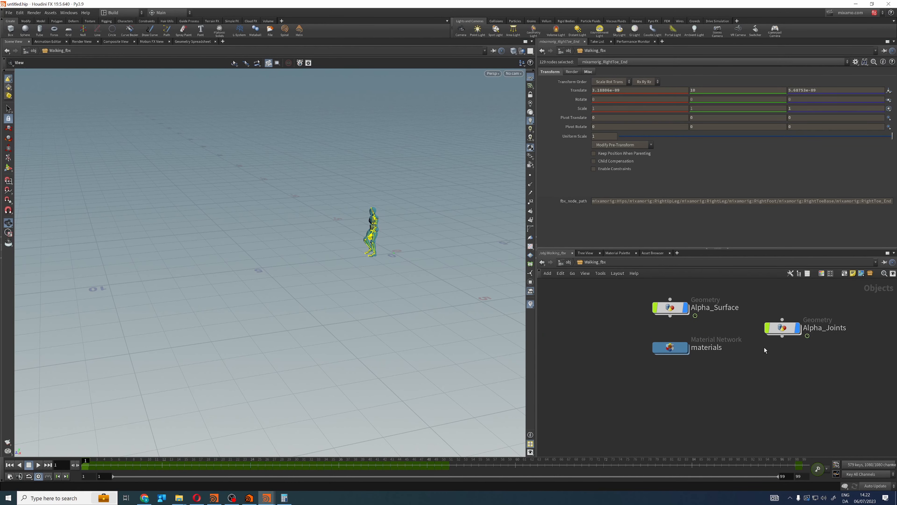
key("f")
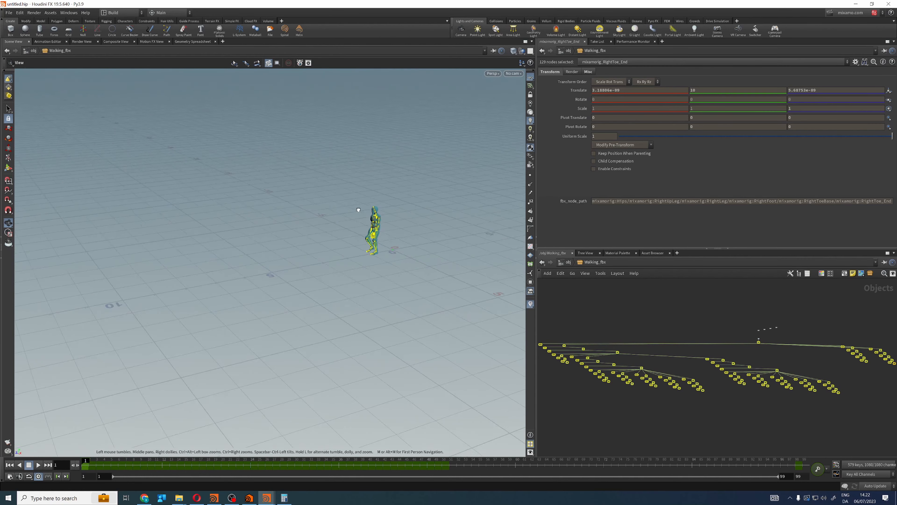
left_click_drag(361, 208, 386, 247)
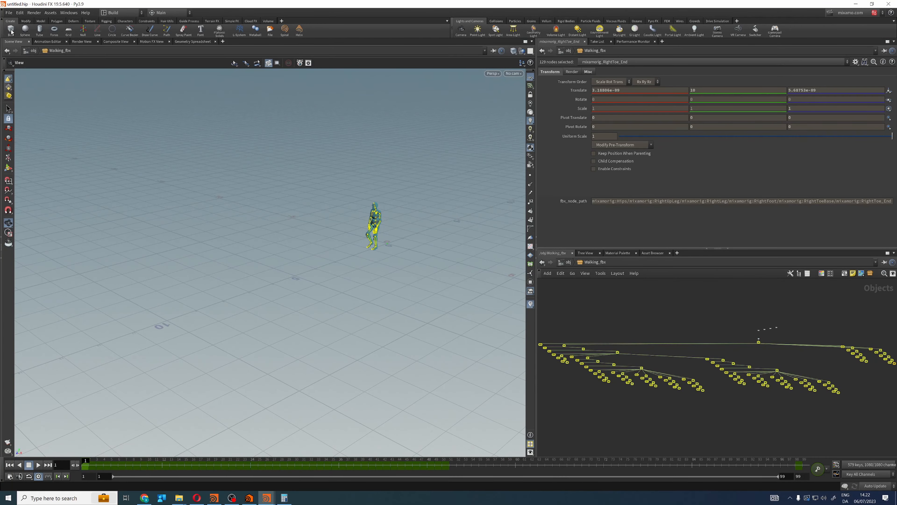
Step: Close Calculator and open an enlarged Animation Editor showing the channels of the selected skeleton nodes
left_click(285, 497)
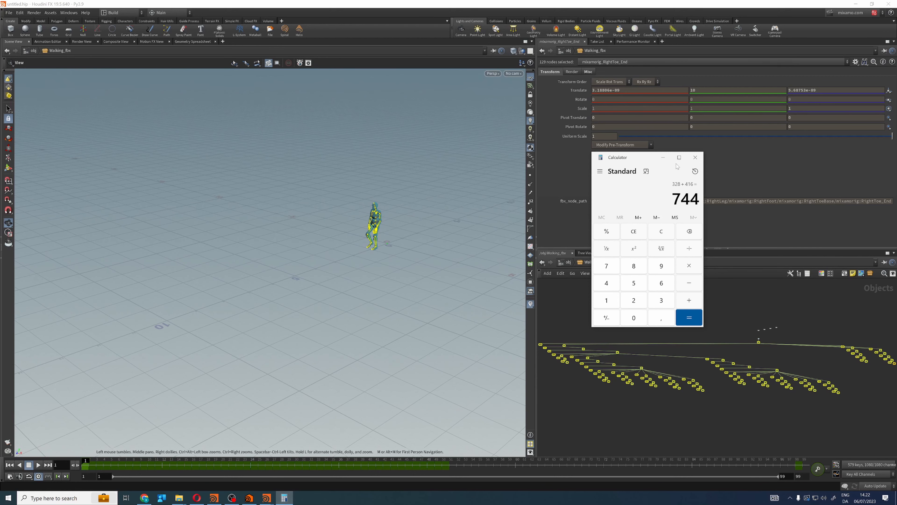
left_click(695, 157)
left_click(69, 12)
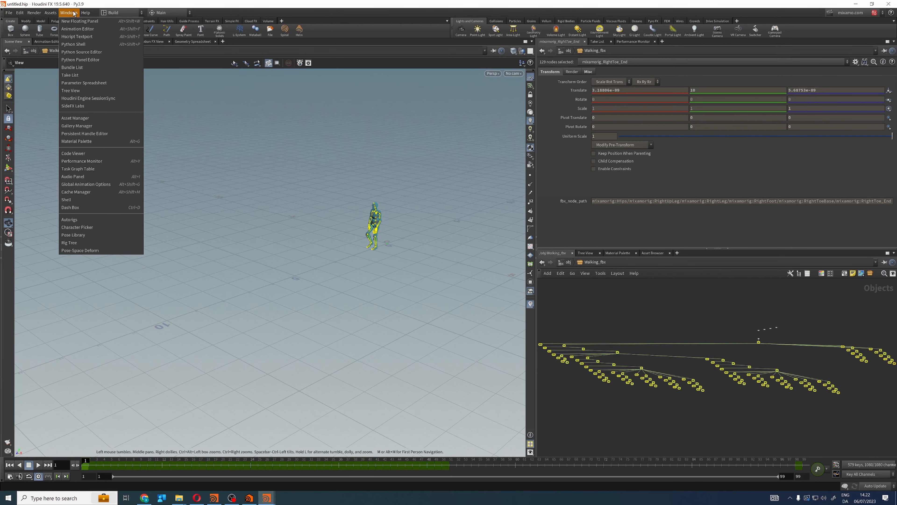
left_click(78, 29)
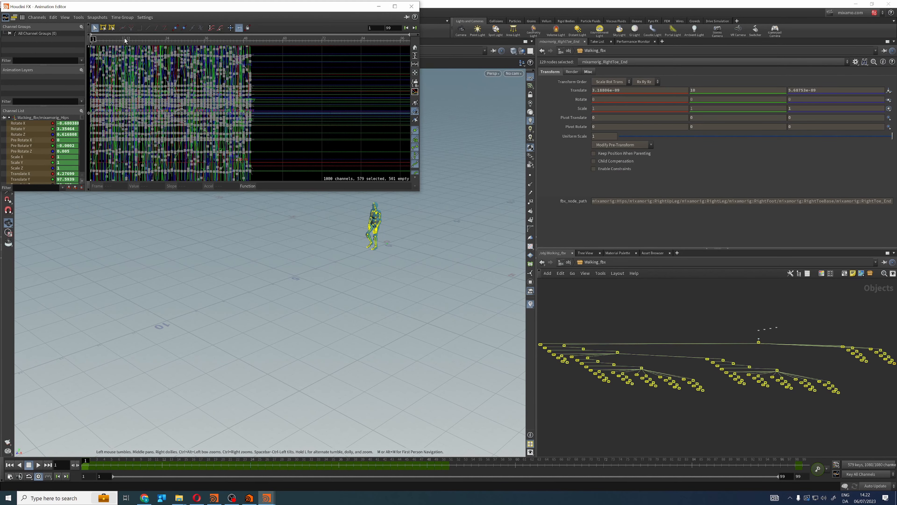
left_click_drag(419, 192, 747, 326)
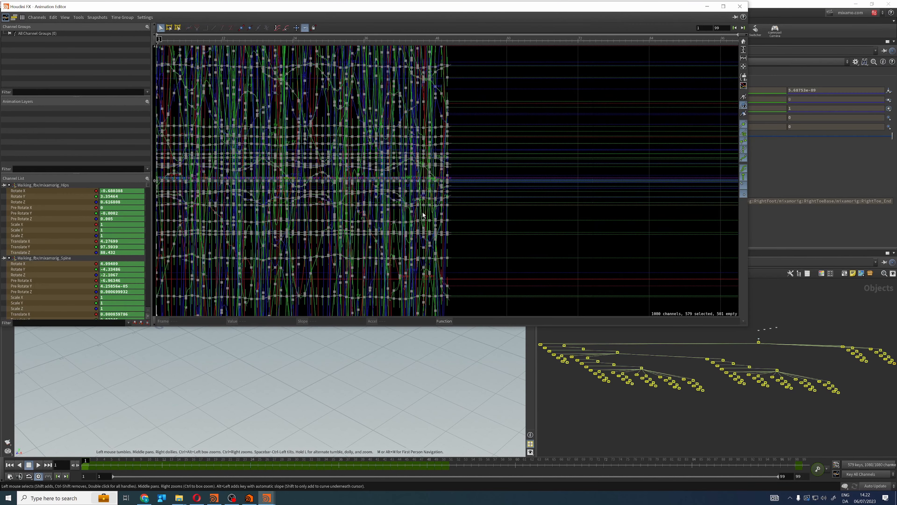
Step: Exclude the mixamorig_Hips Translate Z channel from the graph and select all keys of the remaining channels
key("h")
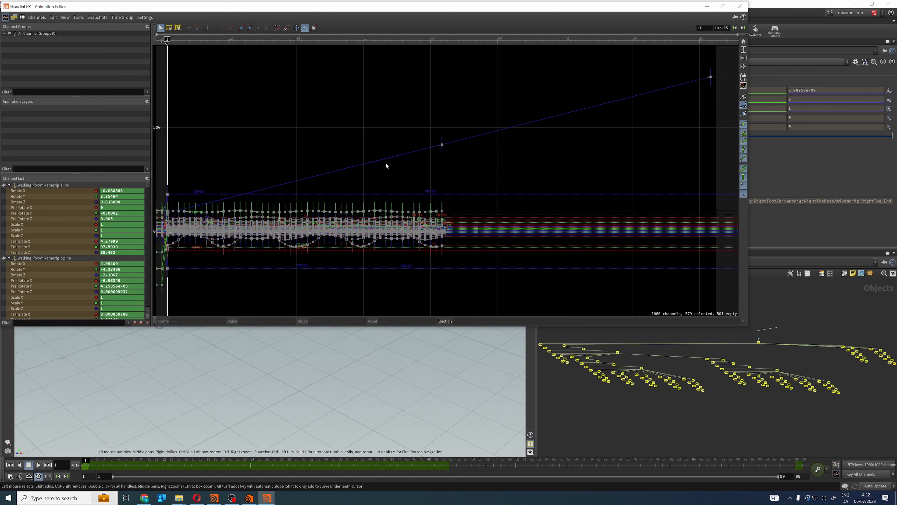
left_click(29, 252, "ctrl")
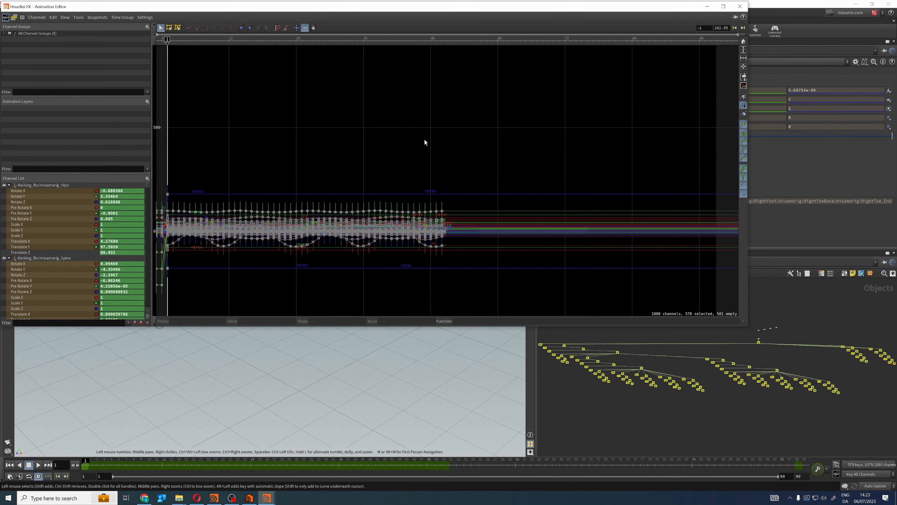
key("h")
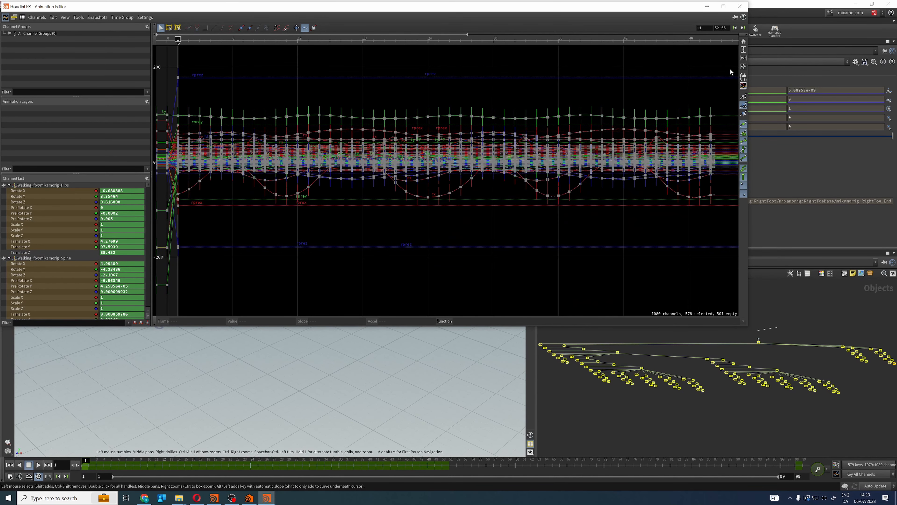
left_click_drag(709, 186, 176, 280)
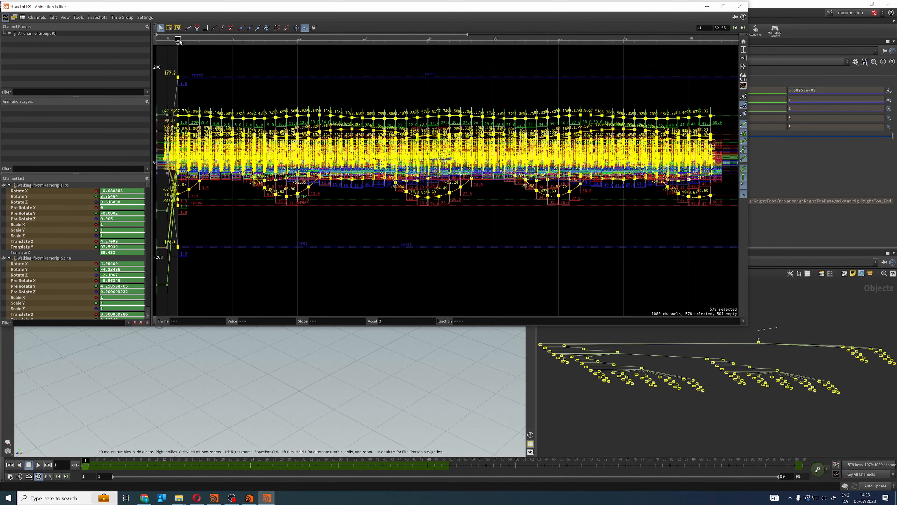
Step: Copy the selected keys, paste them at frame 51 to repeat the walk cycle, and clear the key selection
left_click_drag(178, 42, 710, 47)
middle_click_drag(639, 85, 410, 109)
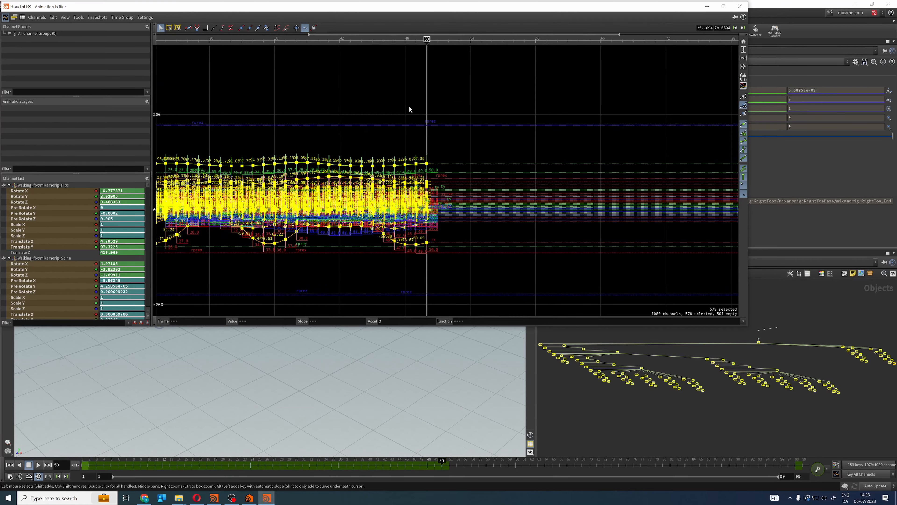
scroll(431, 101, "up", 2)
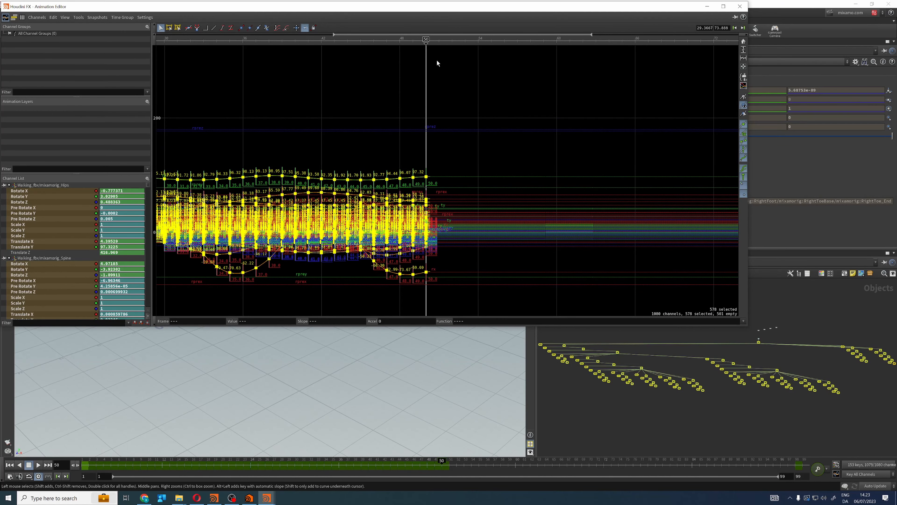
left_click_drag(426, 39, 439, 40)
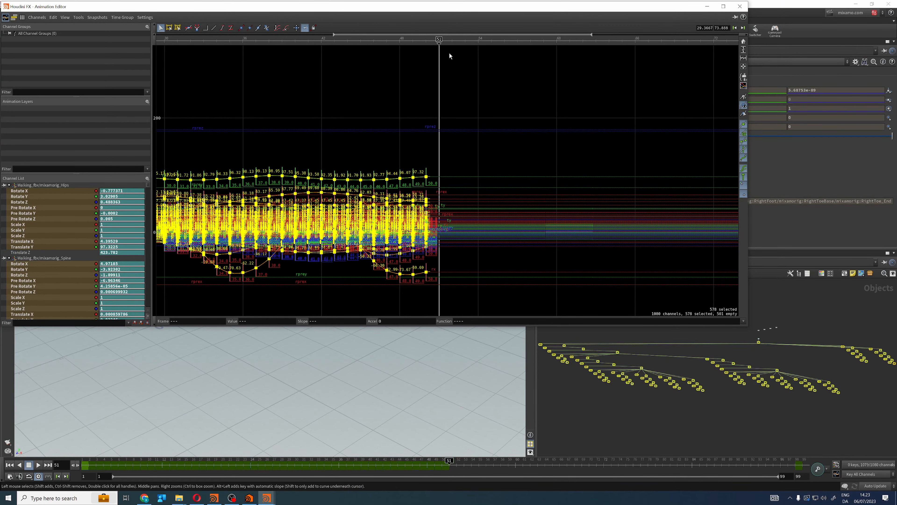
left_click(56, 17)
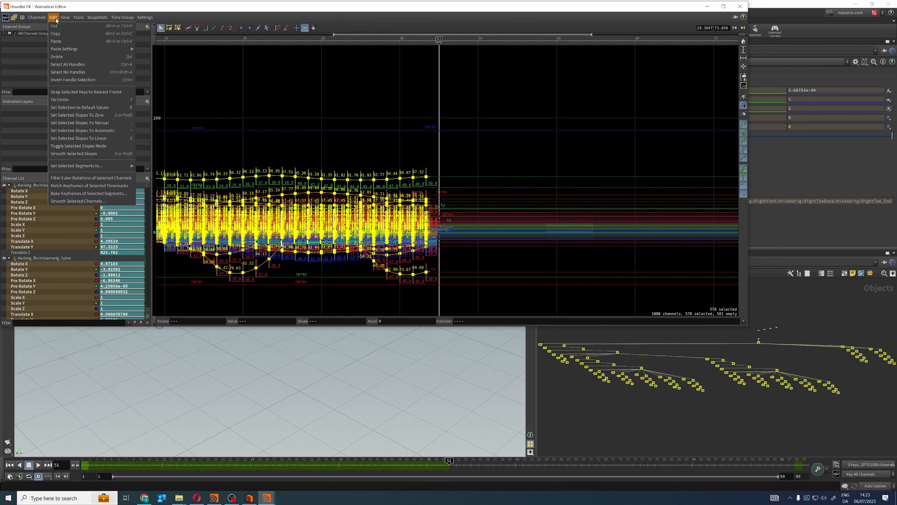
left_click(65, 35)
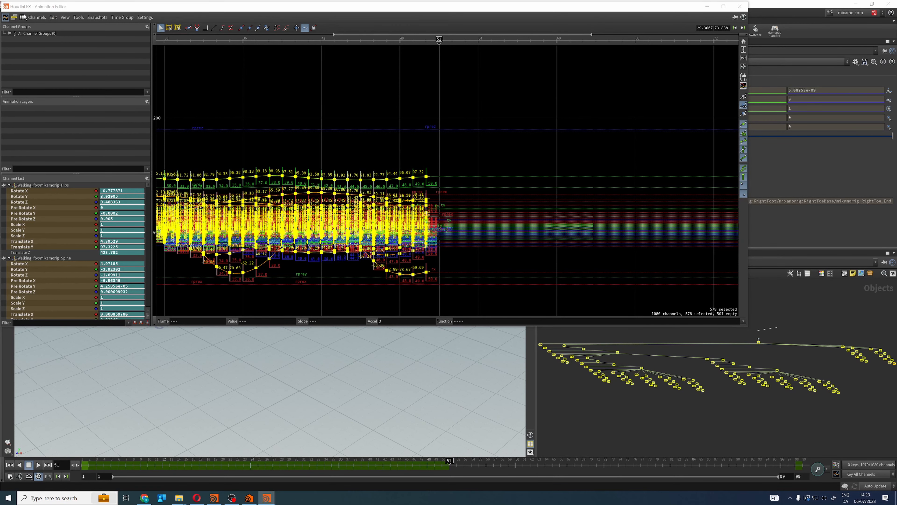
left_click(54, 17)
left_click(70, 41)
left_click(530, 114)
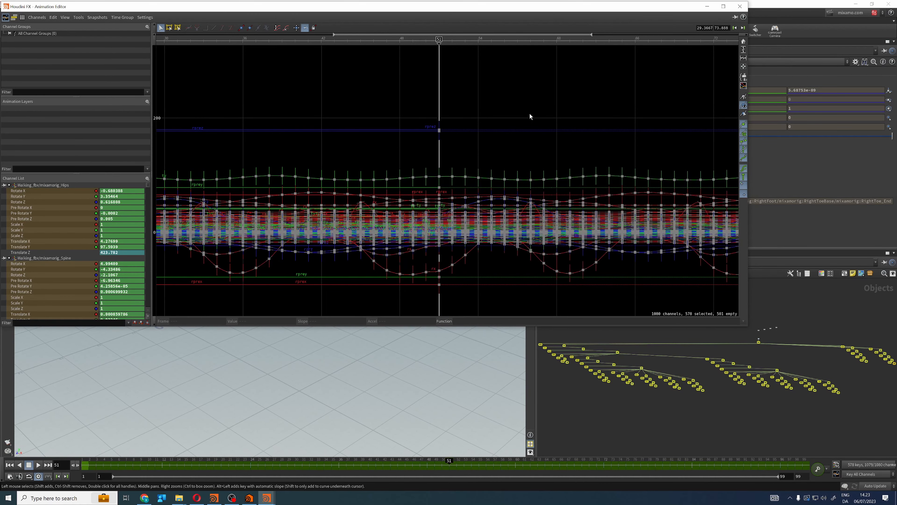
Step: Close the Animation Editor, return to the obj network, and play the extended walk from the first frame before rewinding it
left_click(739, 6)
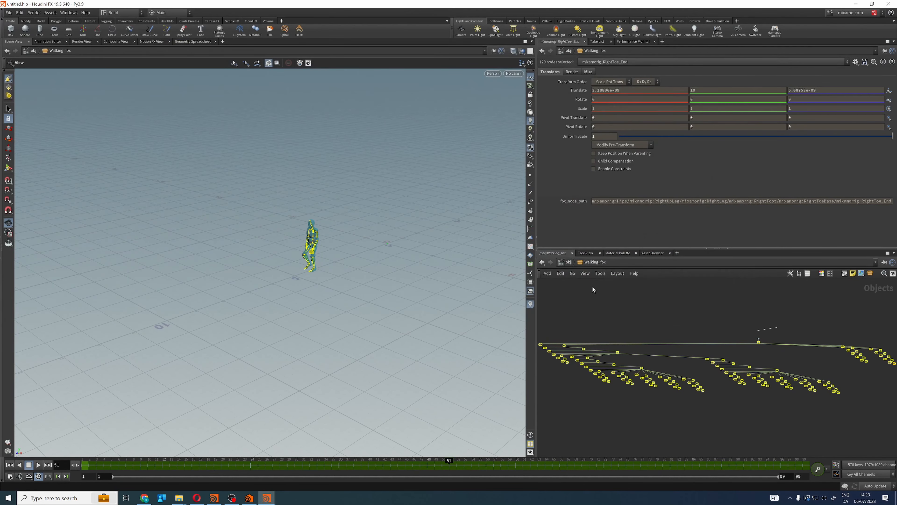
left_click(569, 263)
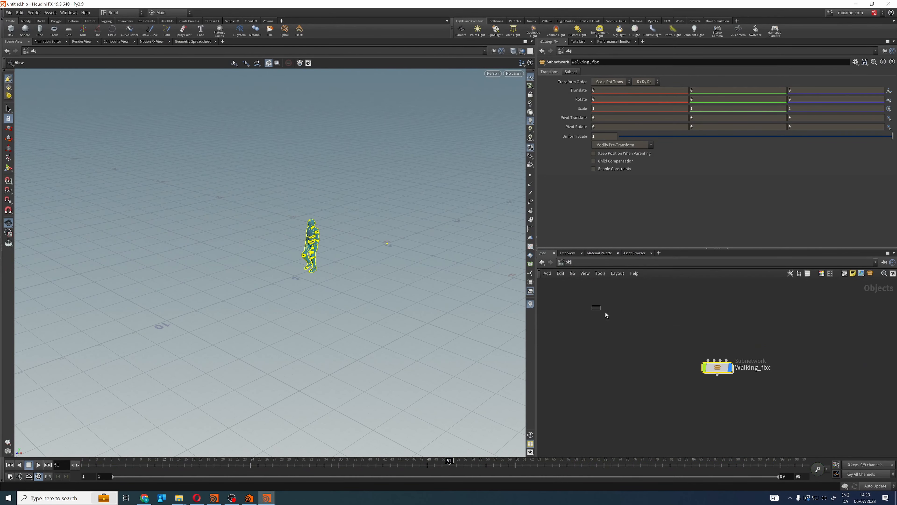
left_click(10, 464)
left_click(38, 464)
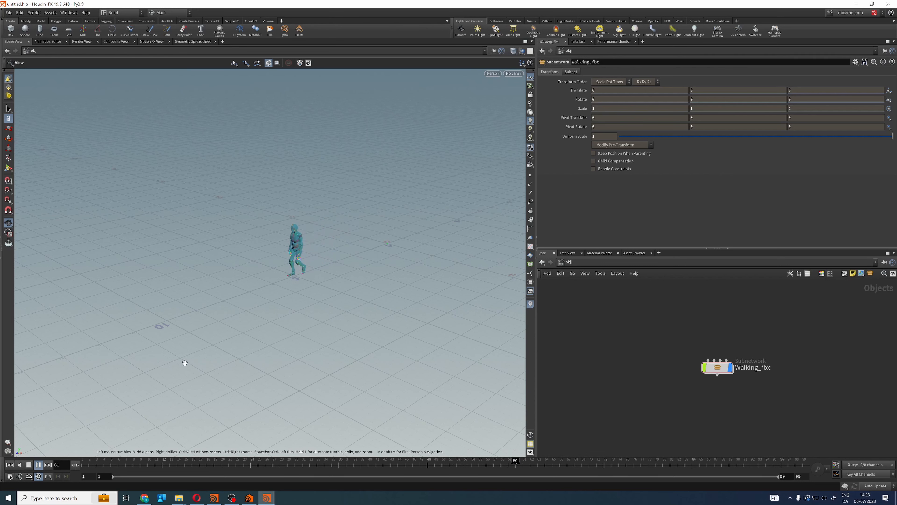
left_click(29, 465)
left_click(10, 466)
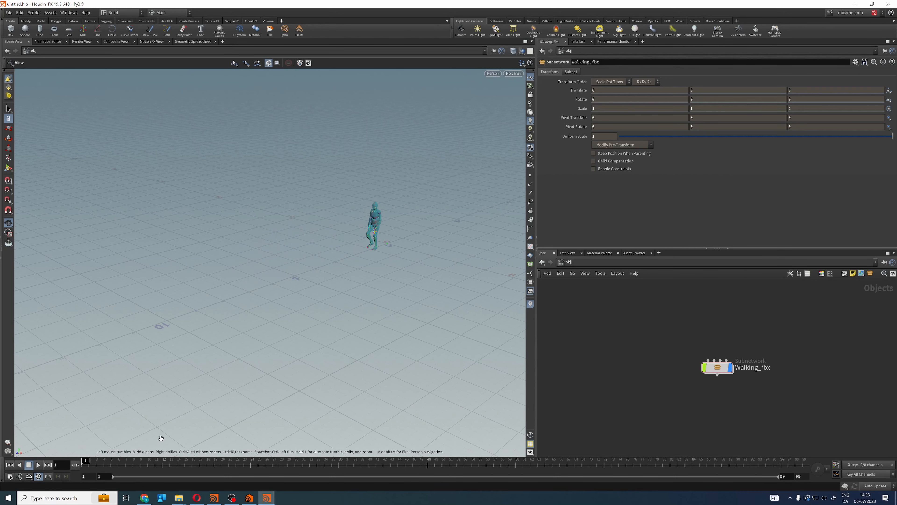
Step: Examine the character up close in the viewport at frame 1 from a low, near-horizontal viewing angle
middle_click_drag(667, 343, 659, 335)
key("f")
left_click_drag(271, 344, 333, 280)
right_click_drag(334, 279, 335, 234)
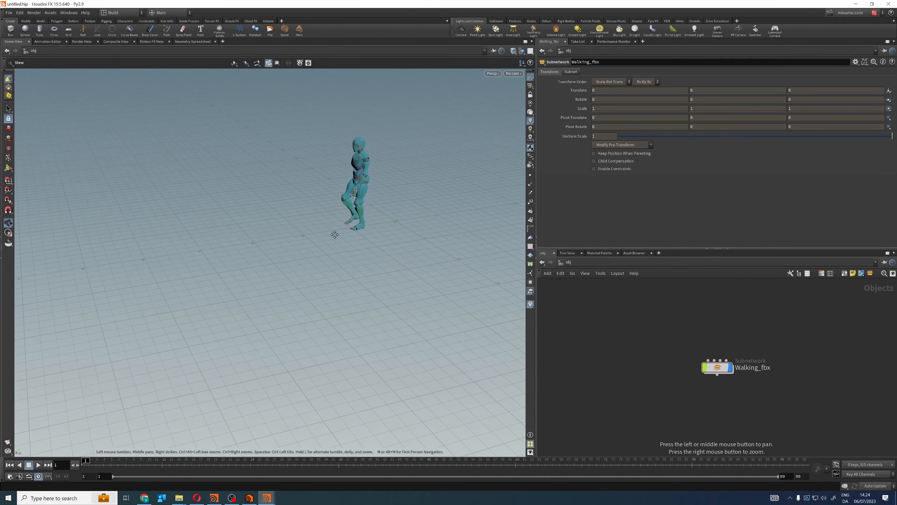
middle_click_drag(335, 234, 329, 262)
key("f")
middle_click_drag(236, 296, 290, 293)
right_click_drag(289, 293, 193, 290)
left_click_drag(219, 301, 279, 263)
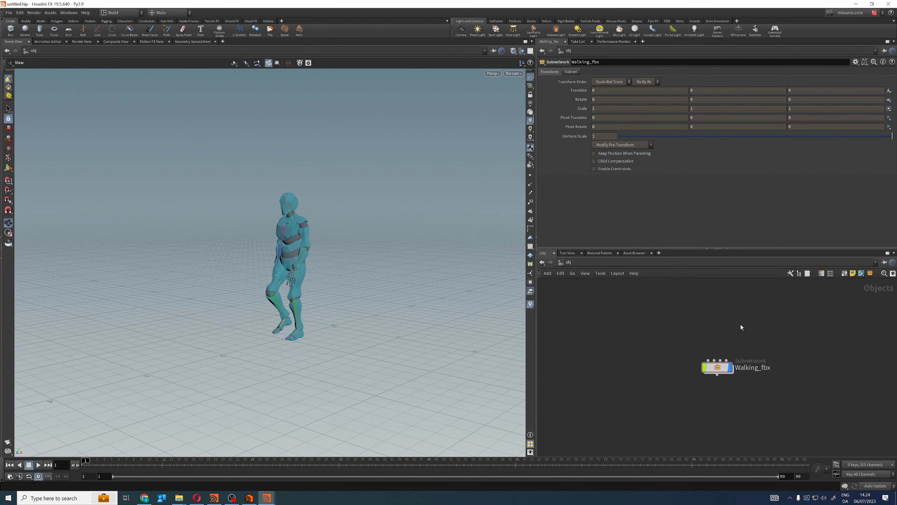
Step: Reposition the Walking_fbx subnetwork node in the obj network and clear the node selection
left_click_drag(717, 367, 653, 333)
left_click(654, 340)
key("Escape")
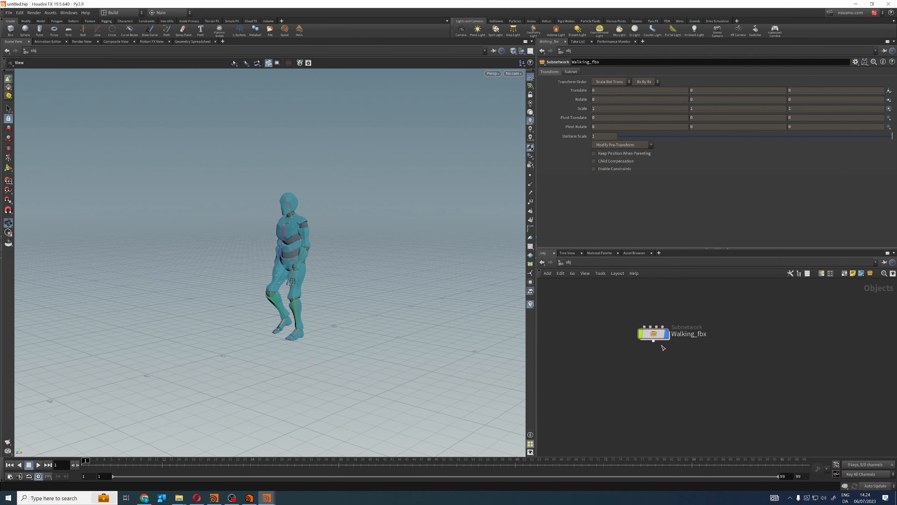
middle_click_drag(702, 354, 694, 362)
left_click_drag(625, 374, 771, 294)
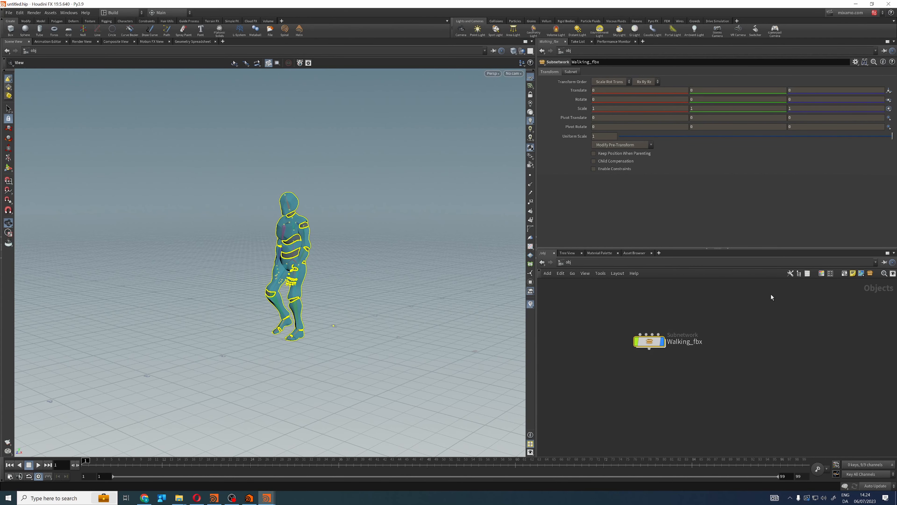
left_click(640, 286)
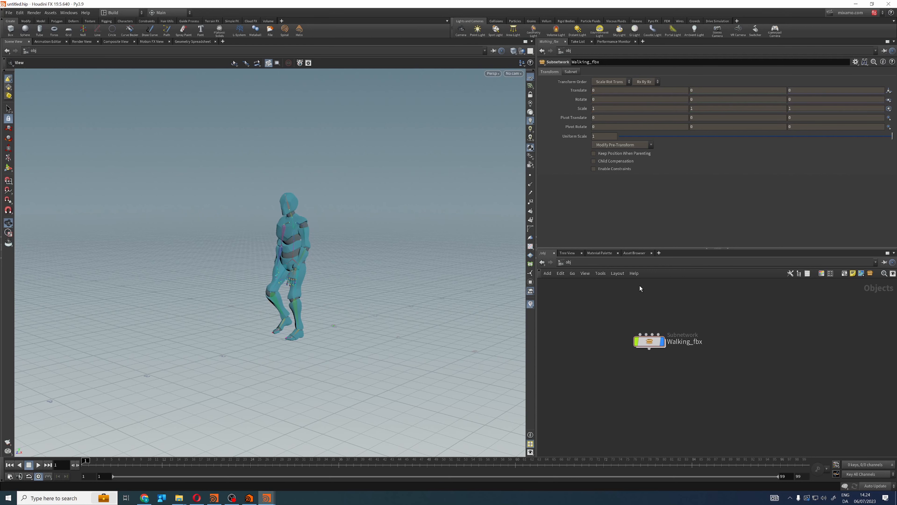
Step: Add an Alembic output node in the out network and close the Animation Editor window
left_click(607, 262)
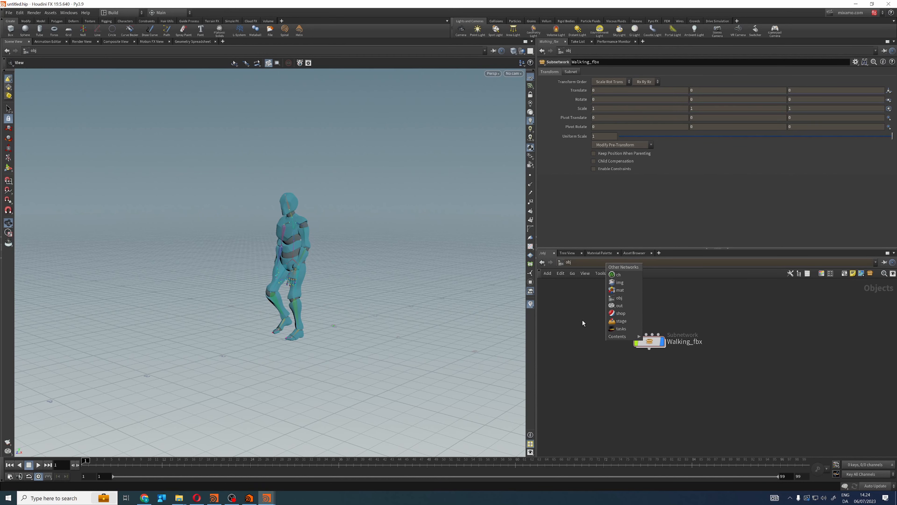
left_click(628, 306)
key("Tab")
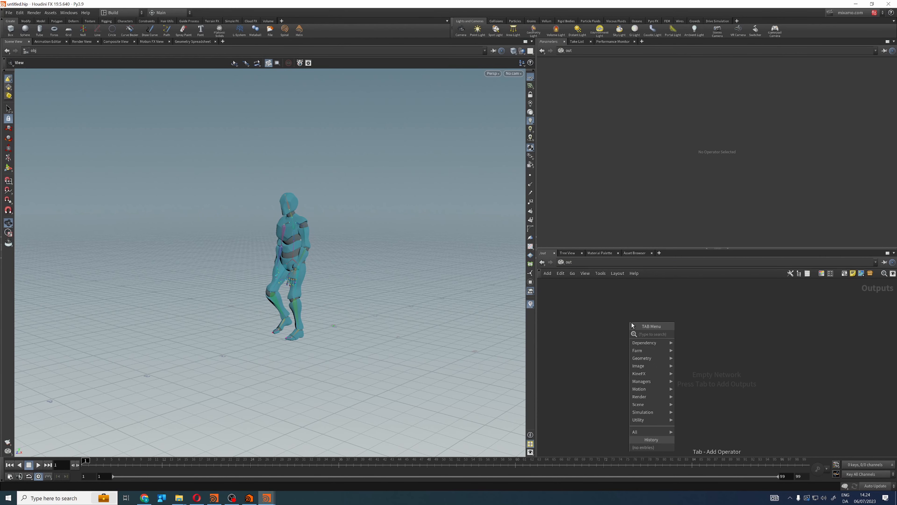
type("alembic")
key("Return")
left_click(632, 322)
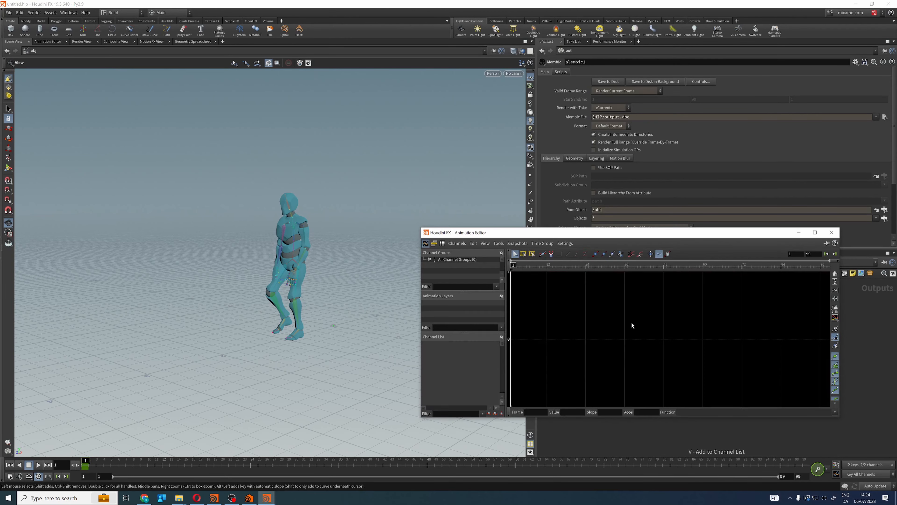
left_click(830, 233)
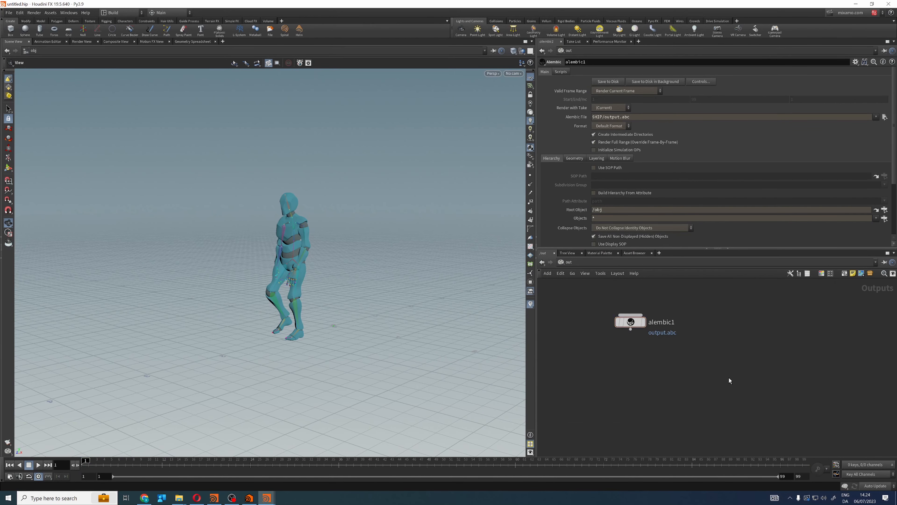
key("f")
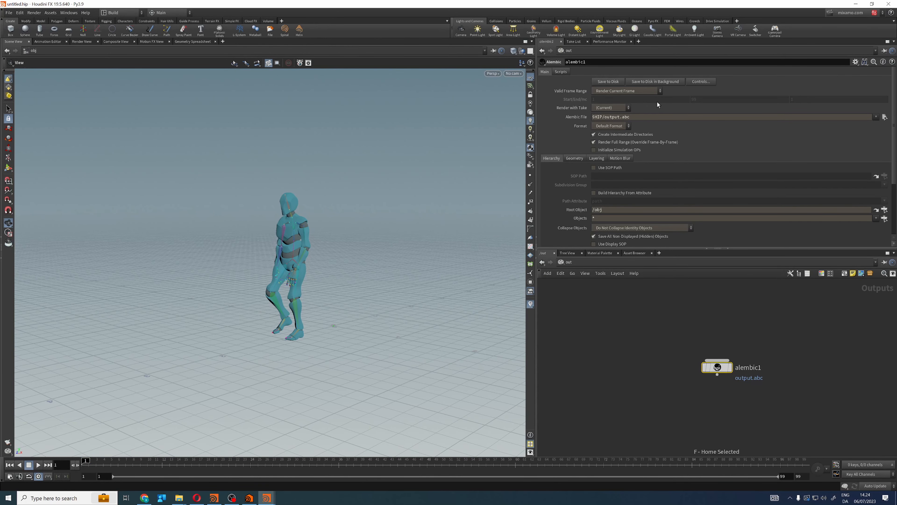
Step: Set the Alembic output node to Render Frame Range and choose Walking_fbx as the object to export
left_click_drag(603, 118, 655, 120)
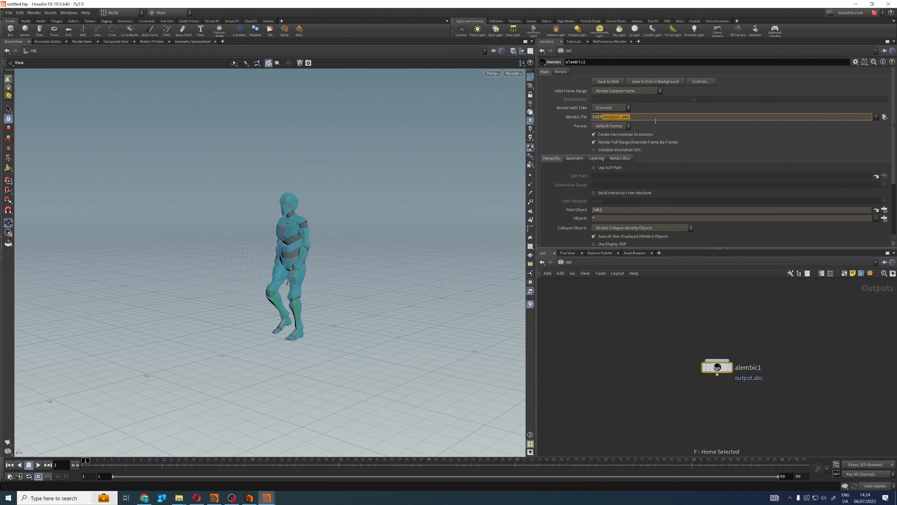
left_click(626, 91)
left_click(629, 103)
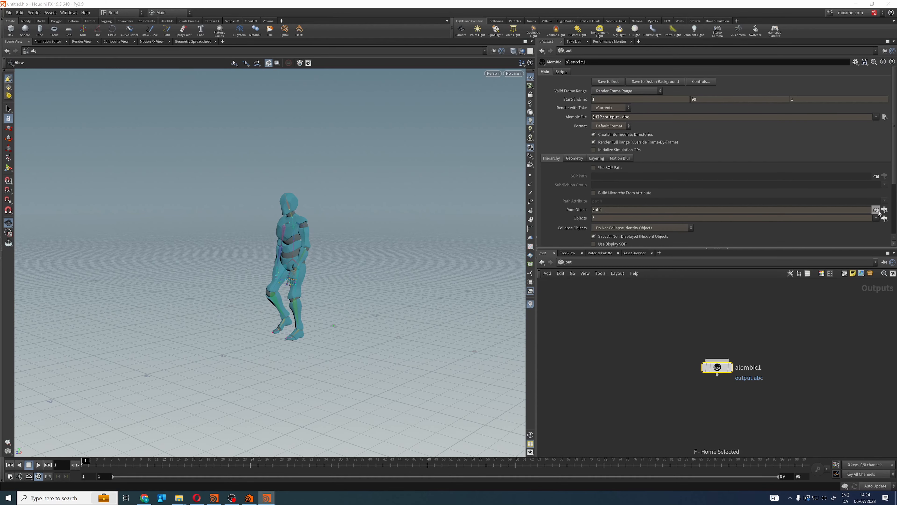
left_click(884, 218)
left_click(785, 123)
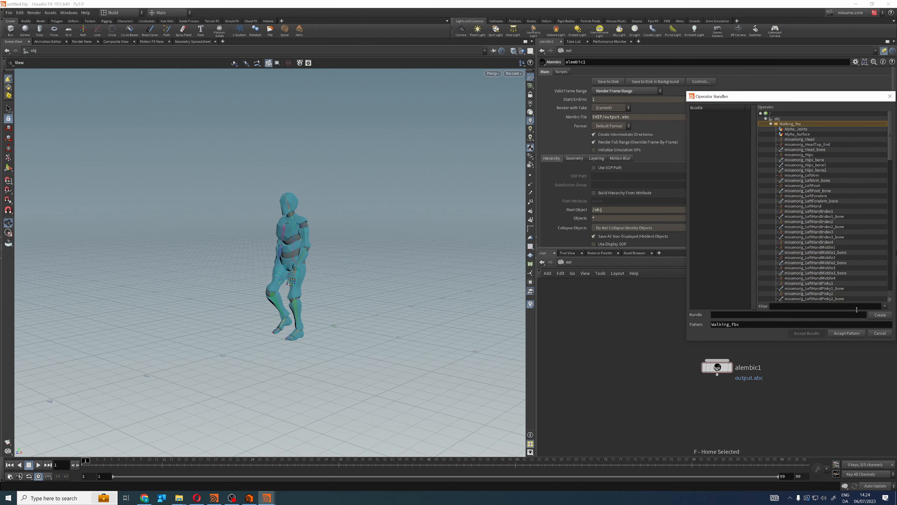
left_click(847, 333)
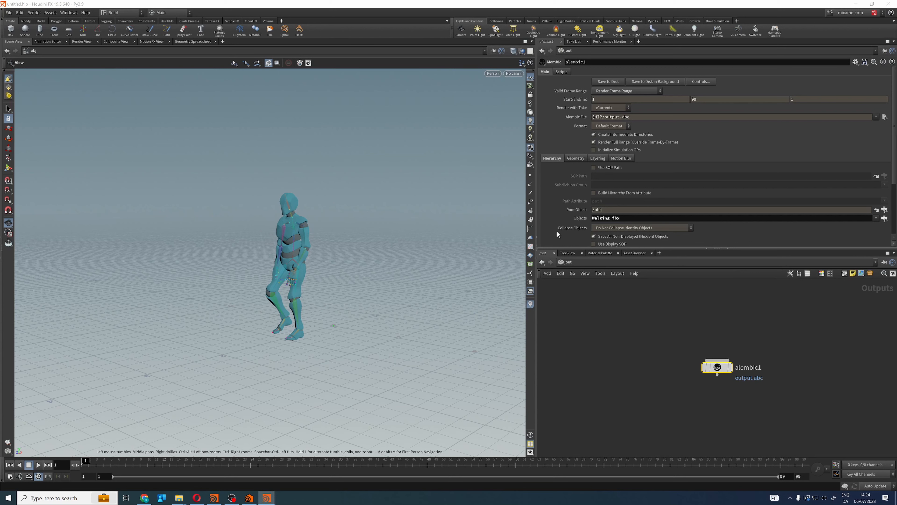
Step: Open the Alembic export options for Walking_fbx from the obj network, and browse the $JOB/abc/ folder without choosing a file
left_click(603, 261)
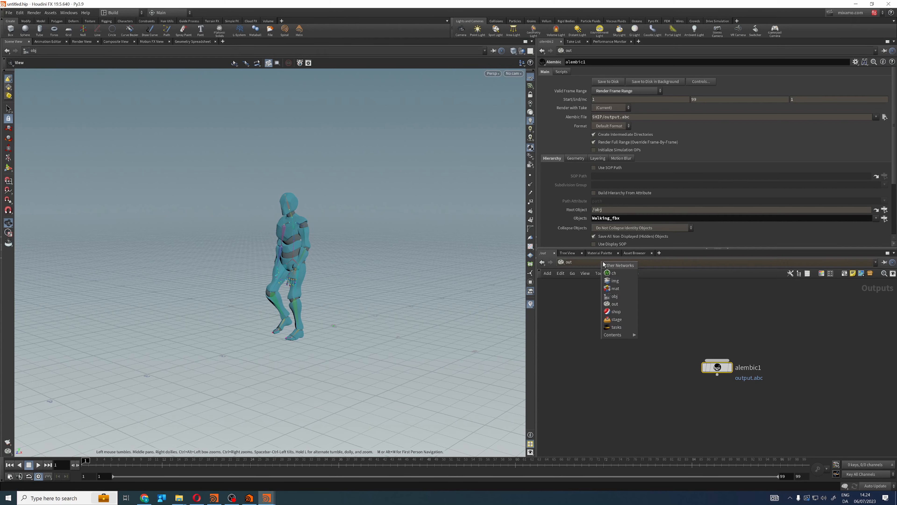
left_click(622, 299)
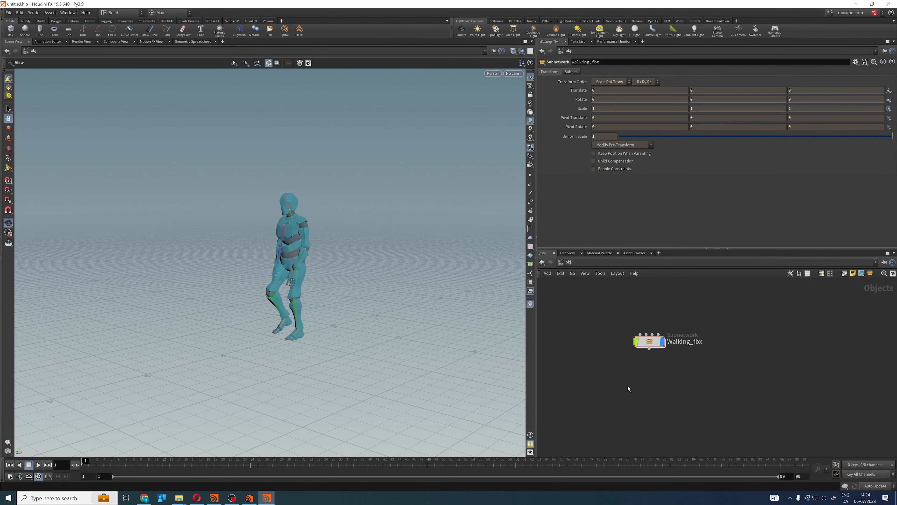
left_click_drag(618, 382, 736, 300)
left_click(9, 15)
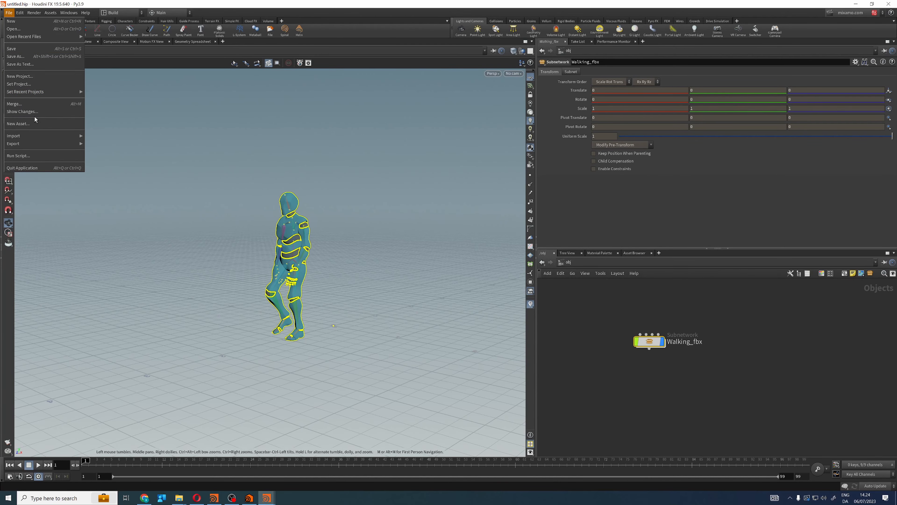
mouse_move(34, 144)
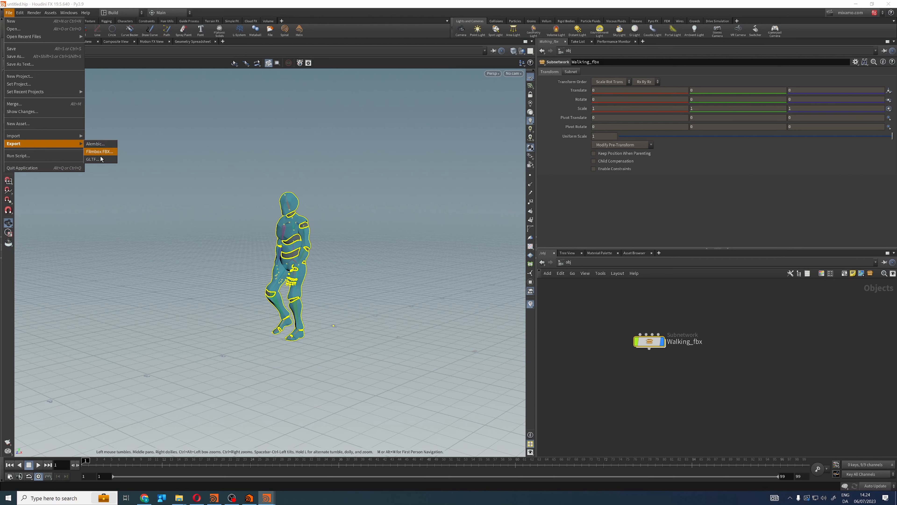
left_click(100, 144)
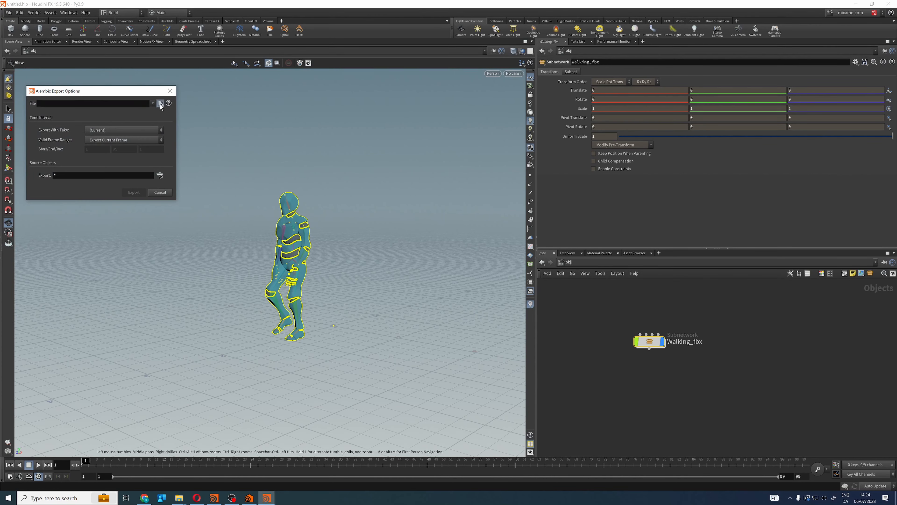
left_click(160, 104)
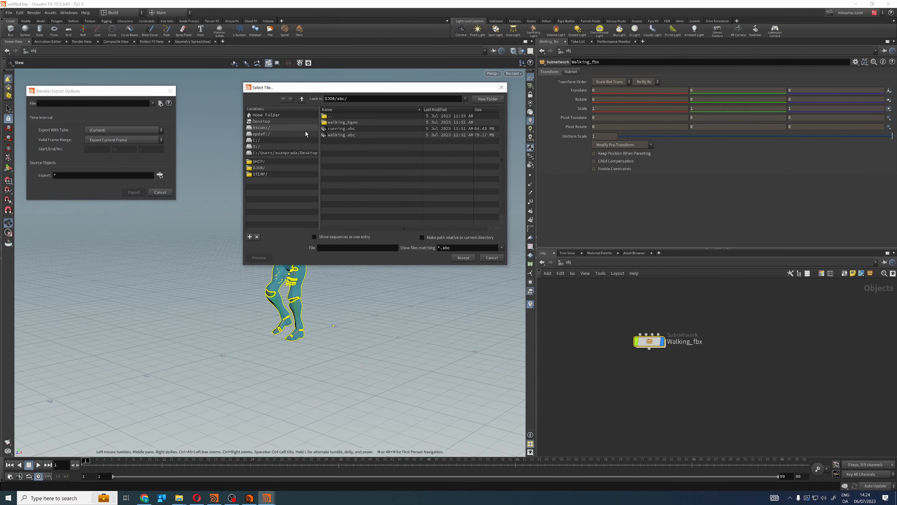
left_click(489, 258)
Step: Set the Alembic export to Export Frame Range with /obj/Walking_fbx as the source, and cancel the export
left_click(136, 140)
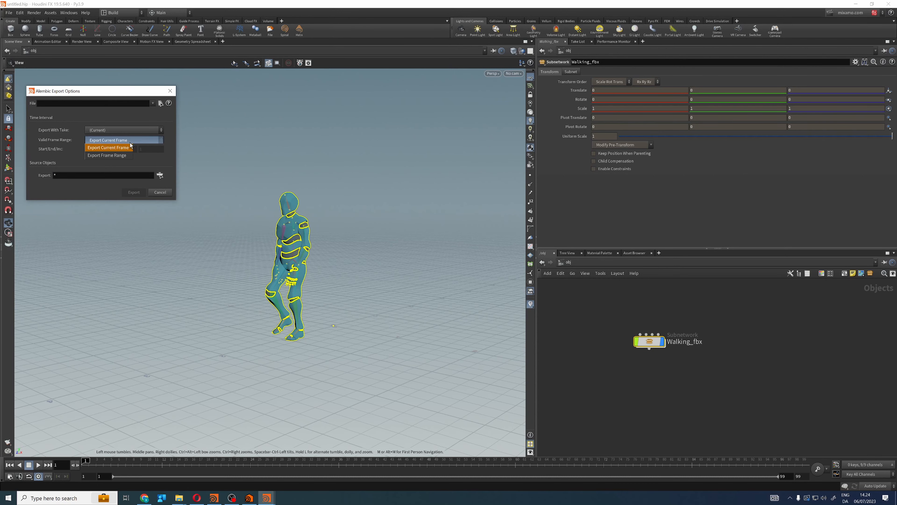
left_click(133, 153)
left_click(160, 175)
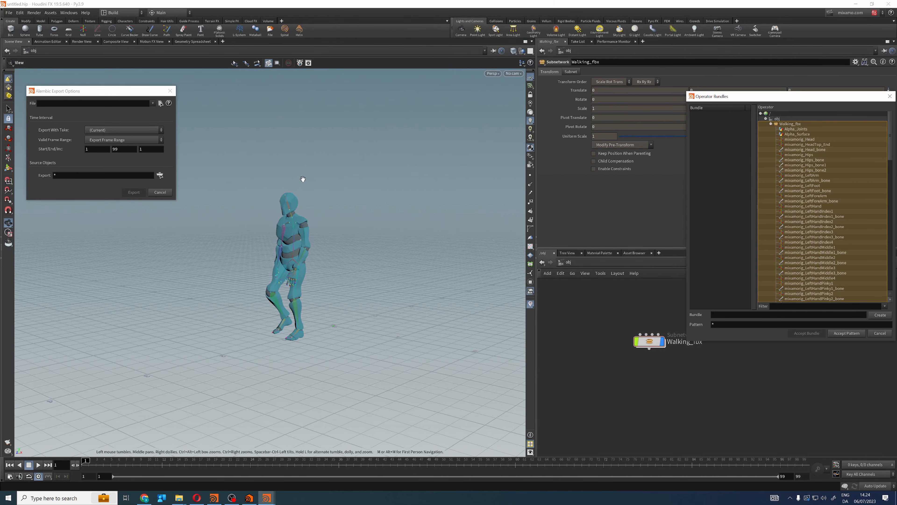
left_click_drag(786, 102, 308, 125)
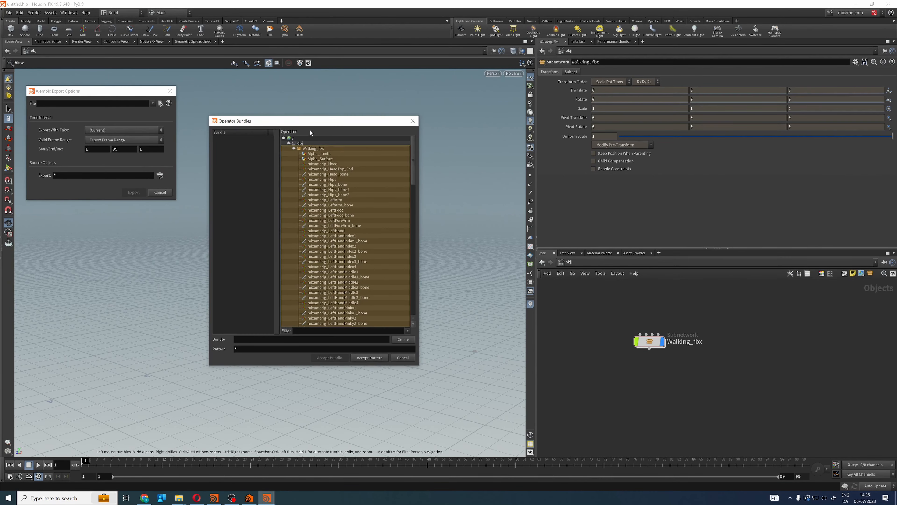
left_click(312, 148)
left_click(369, 358)
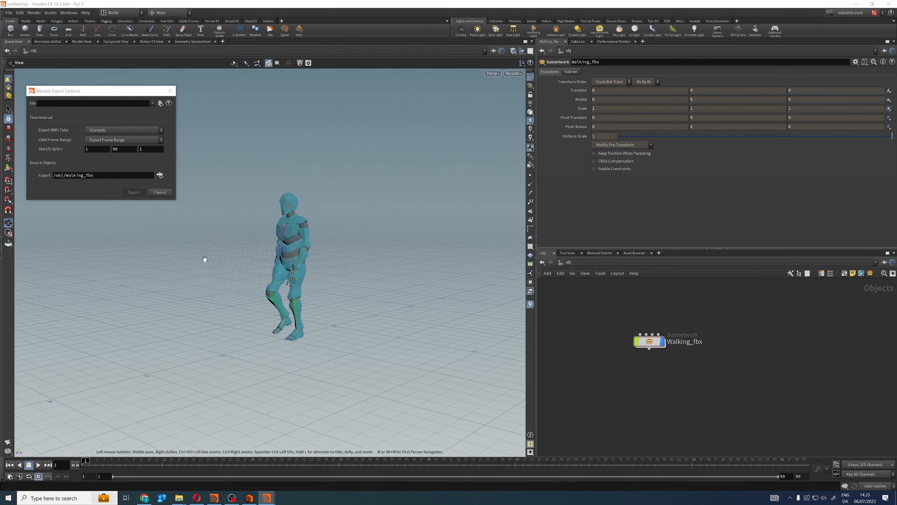
left_click(160, 193)
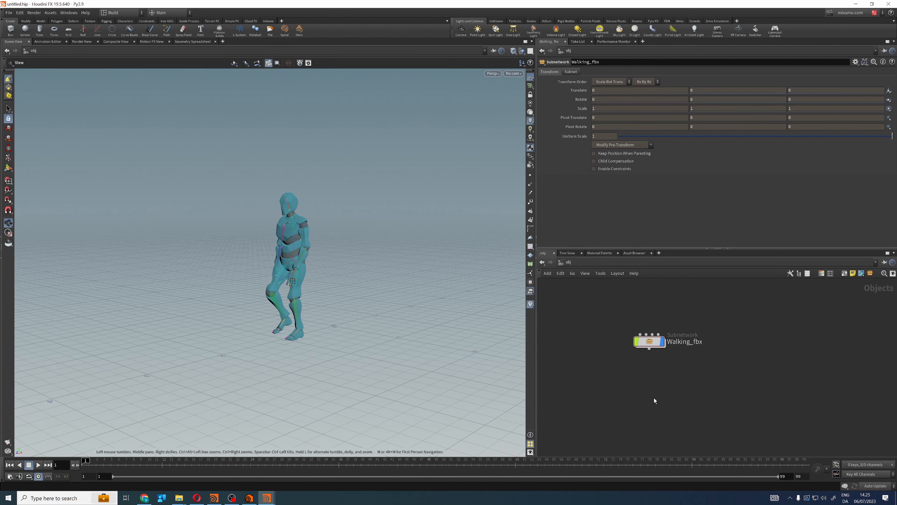
Step: Open the recent scene file mocap_v001.hip
left_click(8, 12)
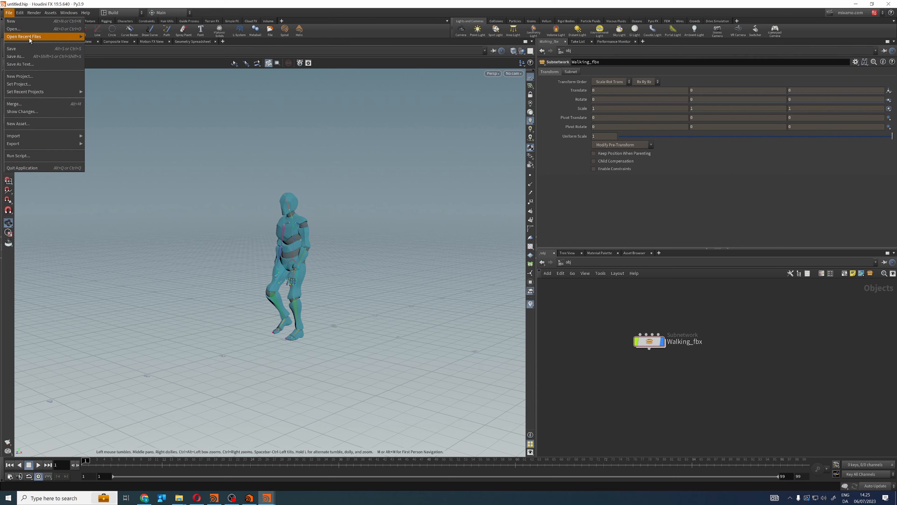
mouse_move(53, 37)
left_click(134, 44)
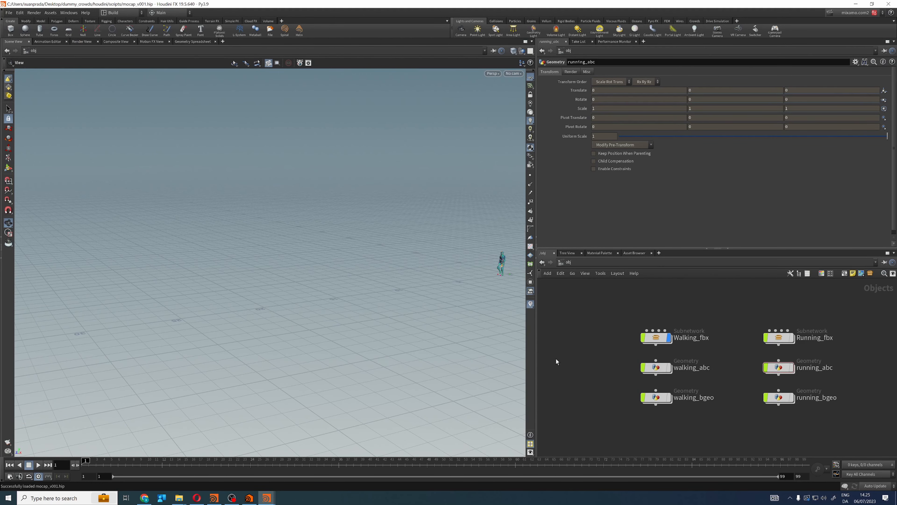
Step: Hide the Walking_fbx subnetwork, display walking_abc instead, and scrub its animation back to frame 1
left_click_drag(372, 332, 148, 427)
left_click_drag(105, 459, 84, 460)
left_click(669, 338)
left_click(670, 369)
left_click_drag(85, 460, 2, 459)
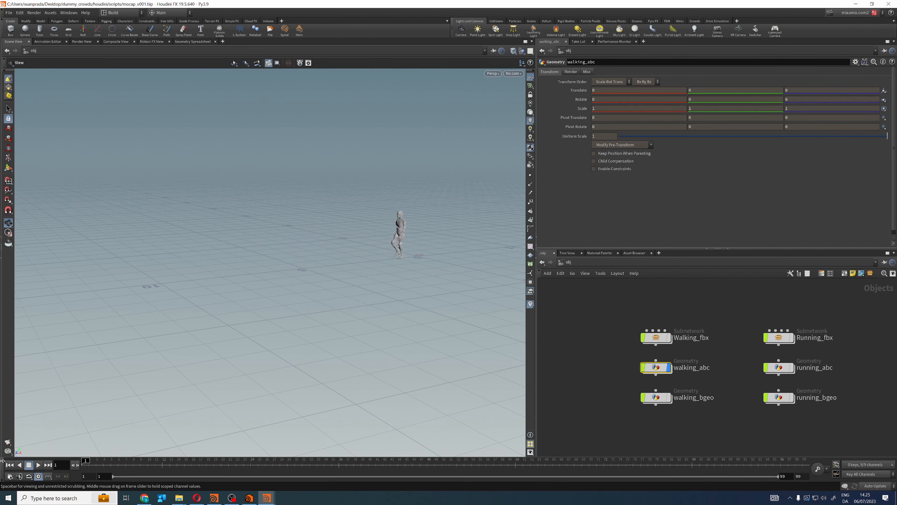
Step: Enter walking_abc and check the output file path of the rop_geometry1 node
double_click(681, 367)
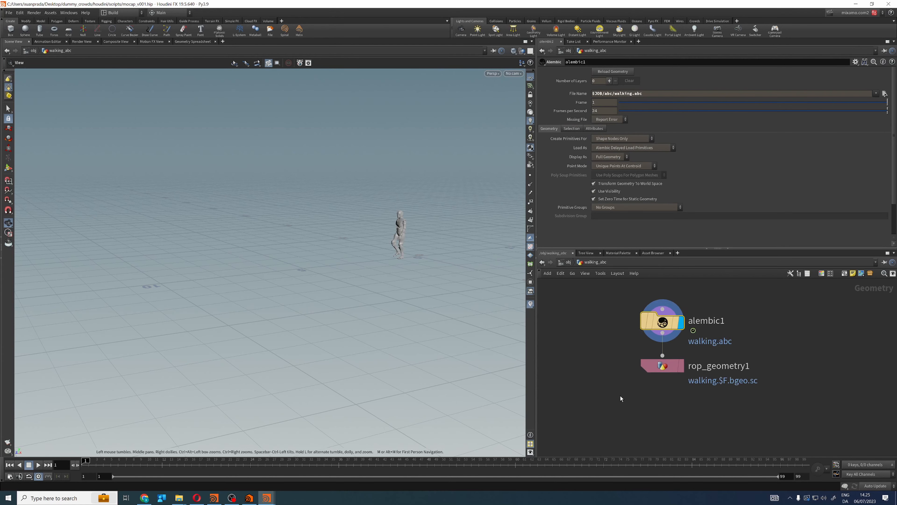
left_click(671, 368)
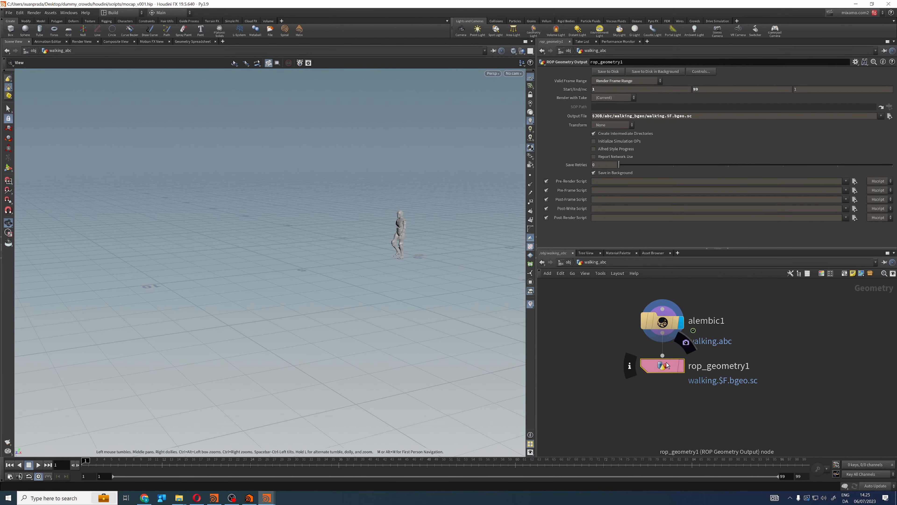
left_click_drag(704, 117, 590, 120)
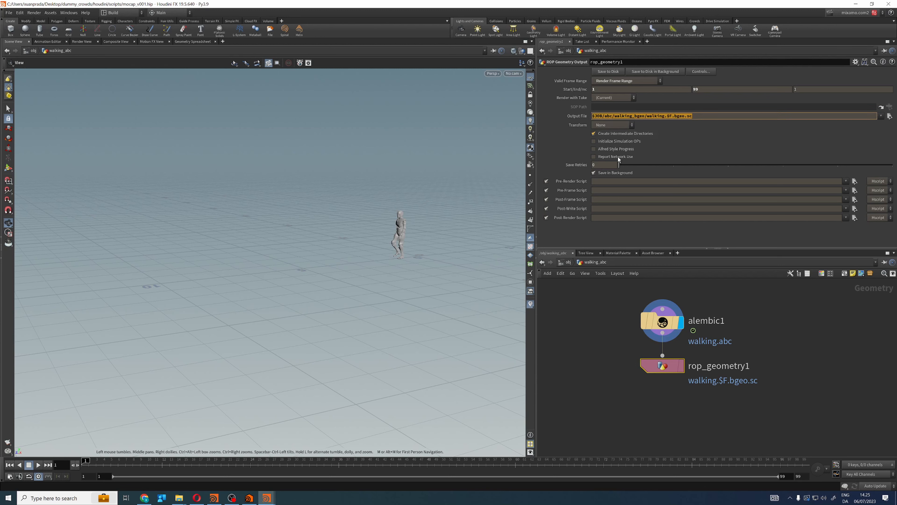
Step: Return to the object level, display walking_bgeo, and scrub its cached animation around frame 1
left_click(569, 262)
left_click(664, 397)
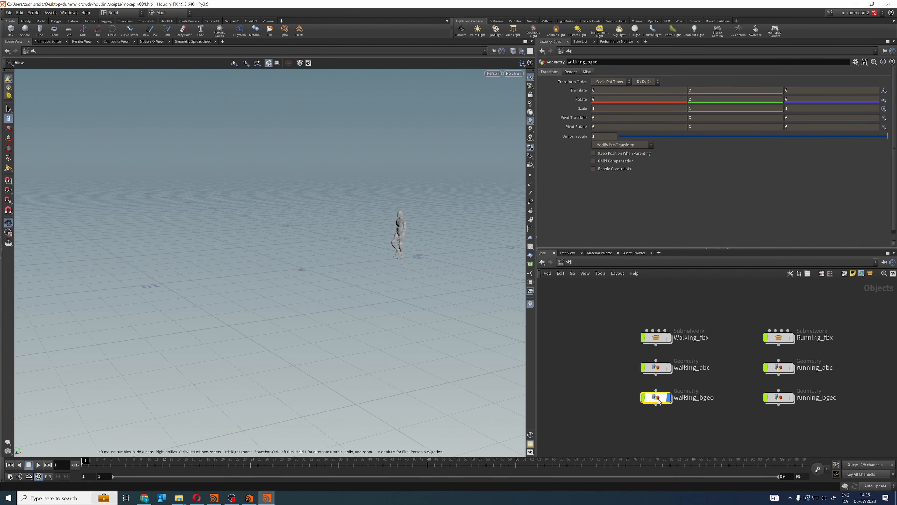
mouse_move(94, 462)
left_mouse_down()
mouse_move(633, 468)
mouse_move(100, 470)
mouse_move(749, 472)
mouse_move(84, 469)
left_mouse_up()
left_click_drag(586, 347, 587, 349)
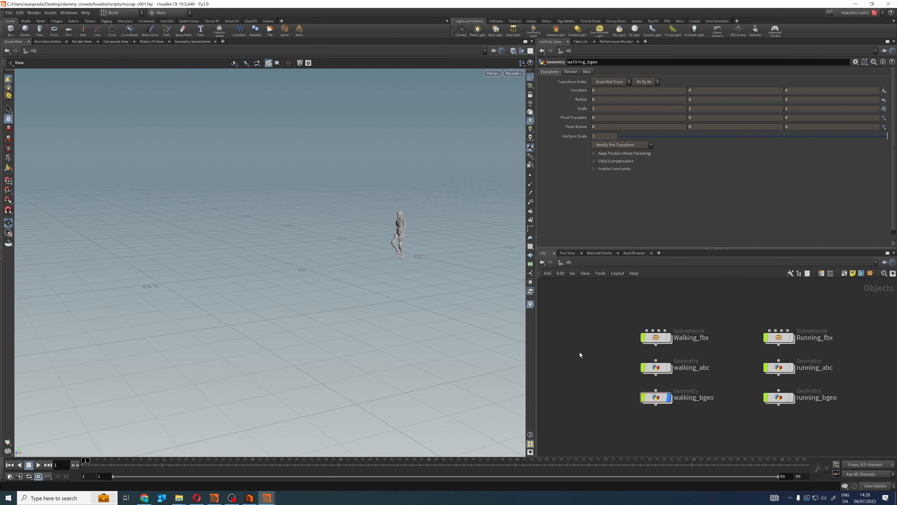
Step: Hide the walking_bgeo geometry and clear the node selection
left_click_drag(607, 416, 769, 387)
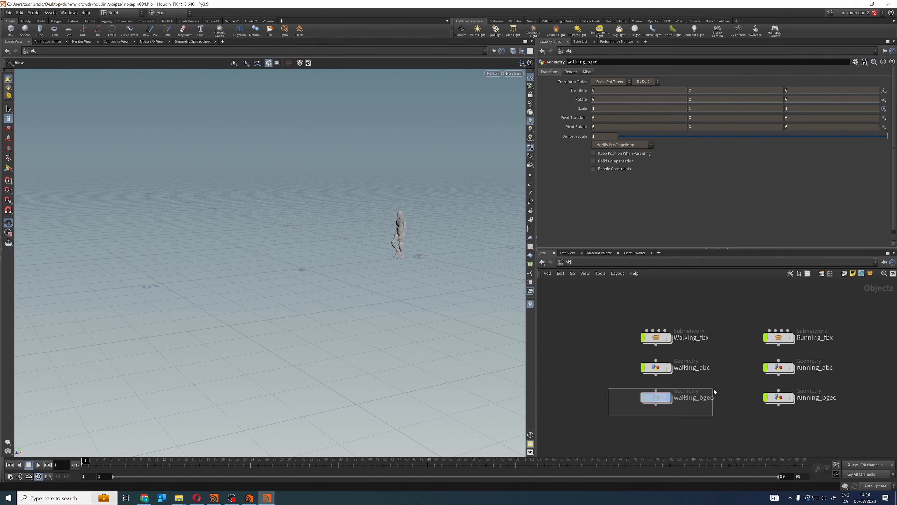
left_click_drag(600, 375, 712, 363)
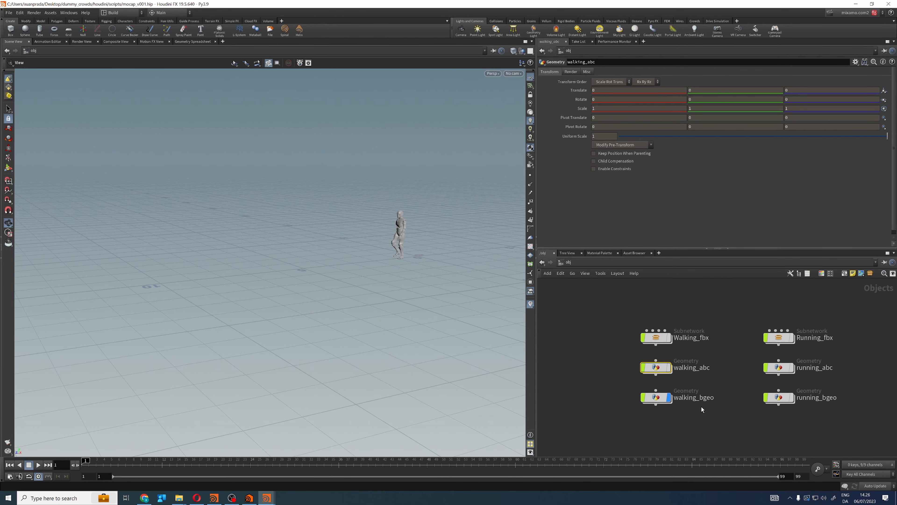
left_click(669, 397)
left_click(730, 329)
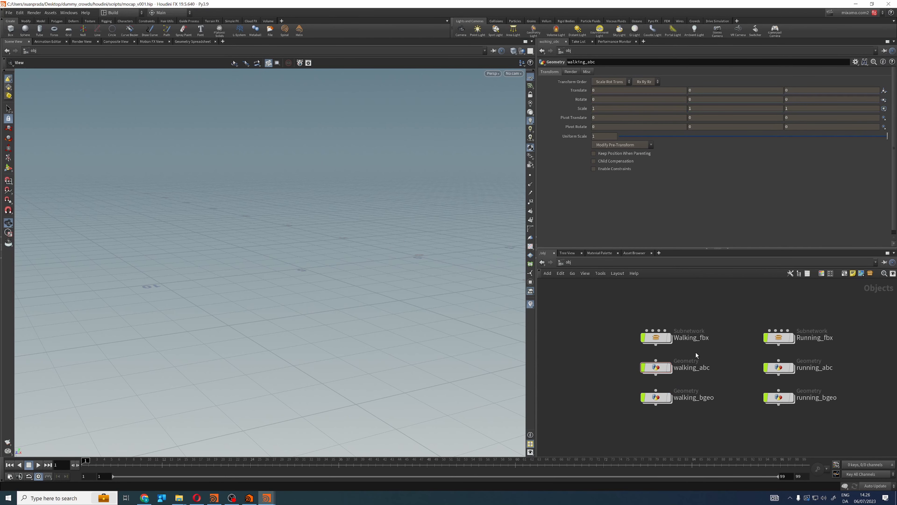
Step: Display running_bgeo in place of Running_fbx, play its run animation, and return to frame 1
middle_click_drag(738, 350, 702, 345)
left_click(758, 315)
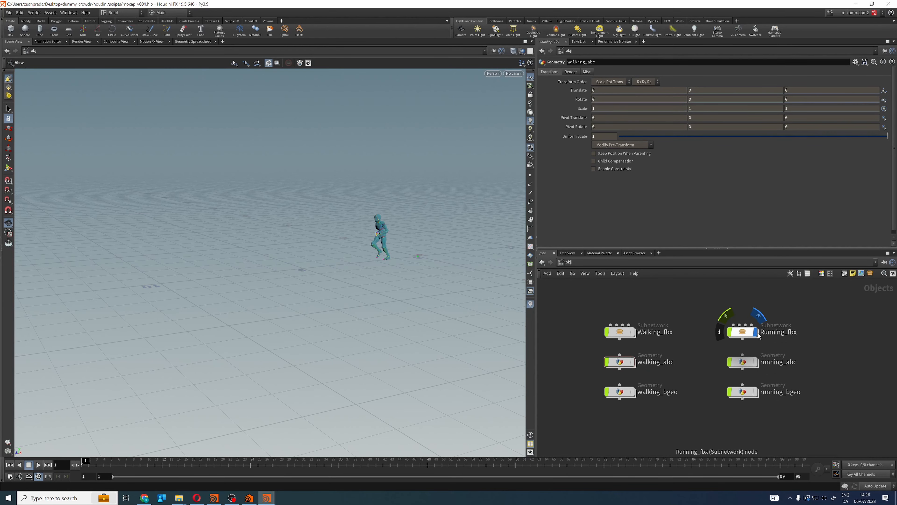
left_click(755, 331)
left_click(755, 392)
left_click(38, 464)
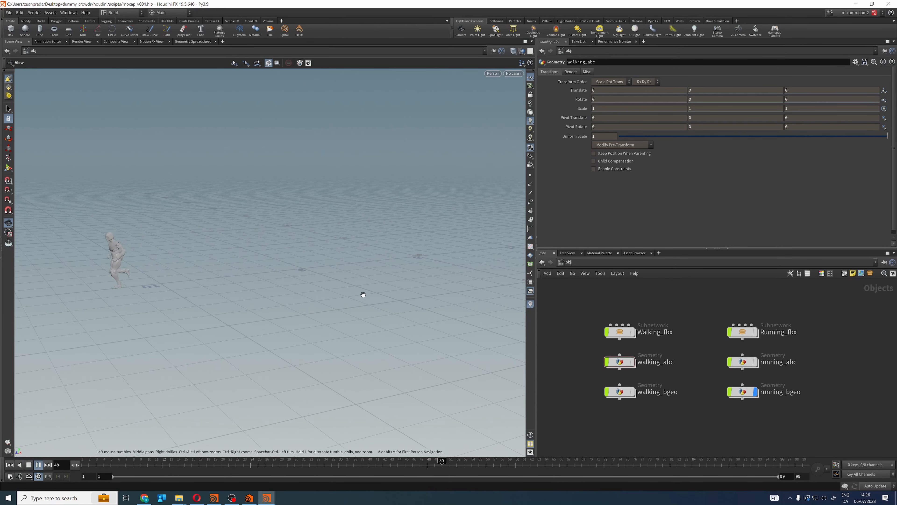
right_click_drag(303, 338, 296, 327)
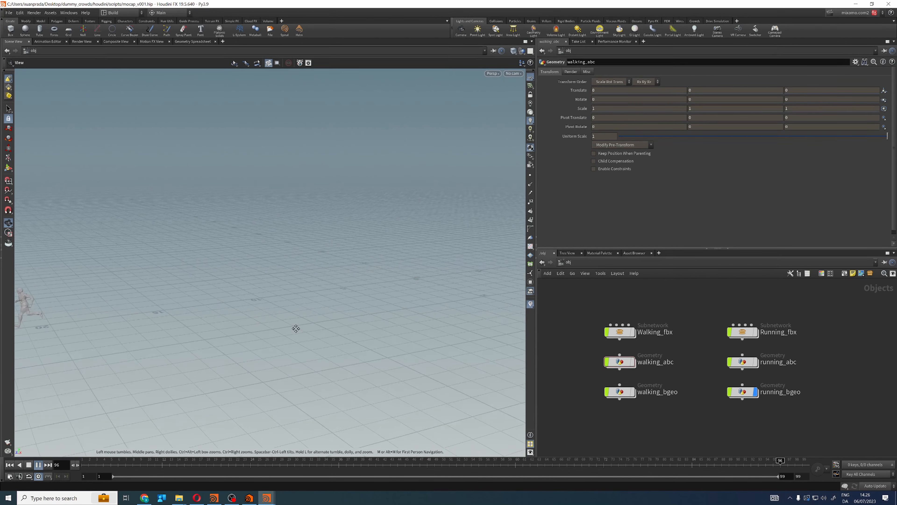
middle_click_drag(296, 327, 338, 329)
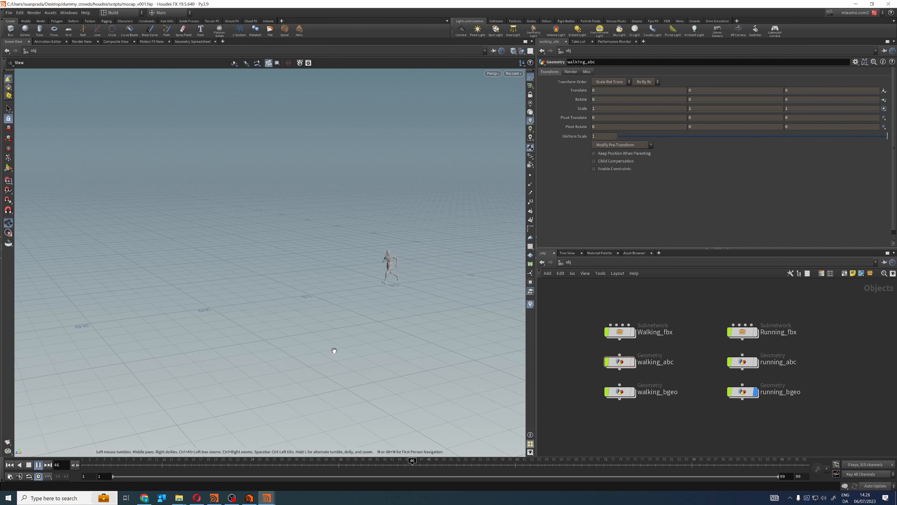
left_click(29, 465)
left_click(9, 465)
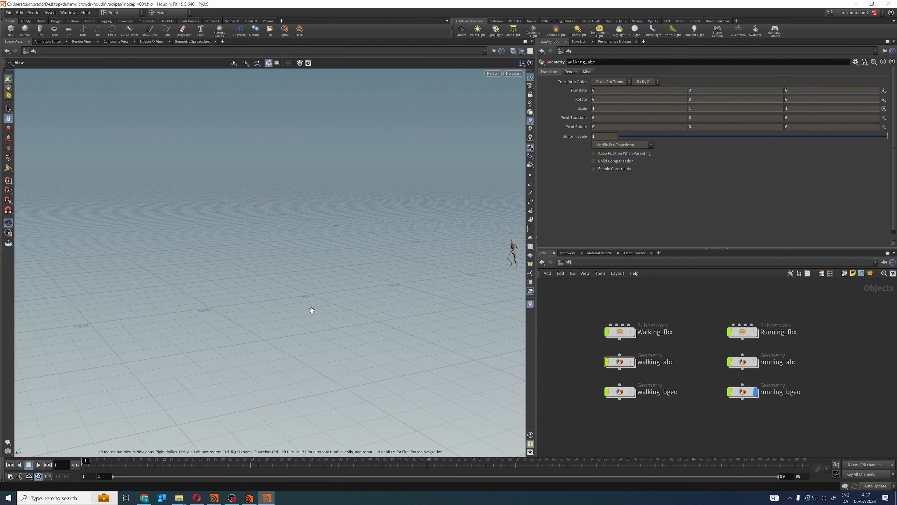
Step: Hide the running_bgeo geometry after viewing its first frame up close
key("f")
left_click_drag(339, 303, 350, 304)
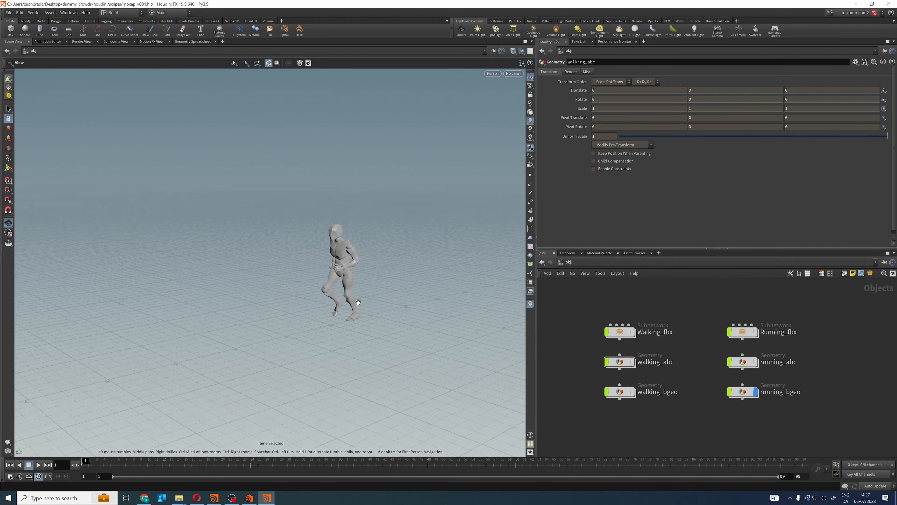
left_click(756, 392)
middle_click_drag(815, 359, 702, 364)
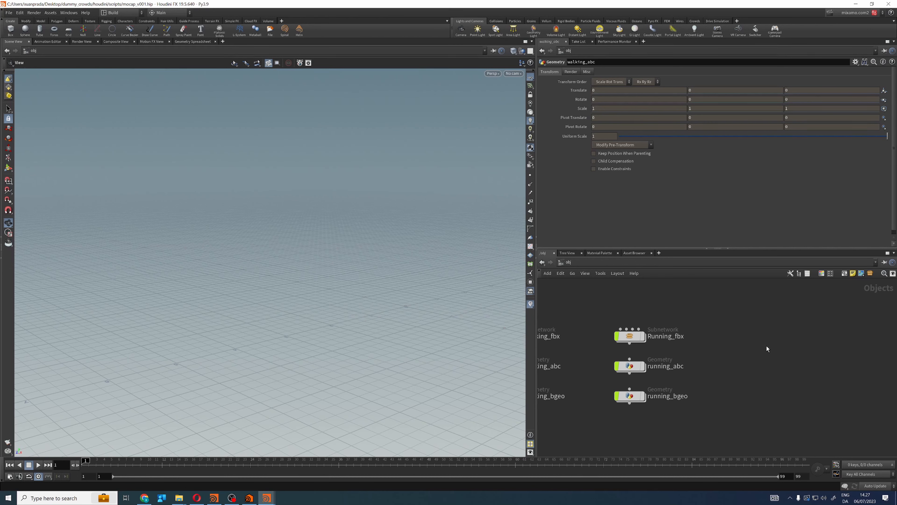
key("f")
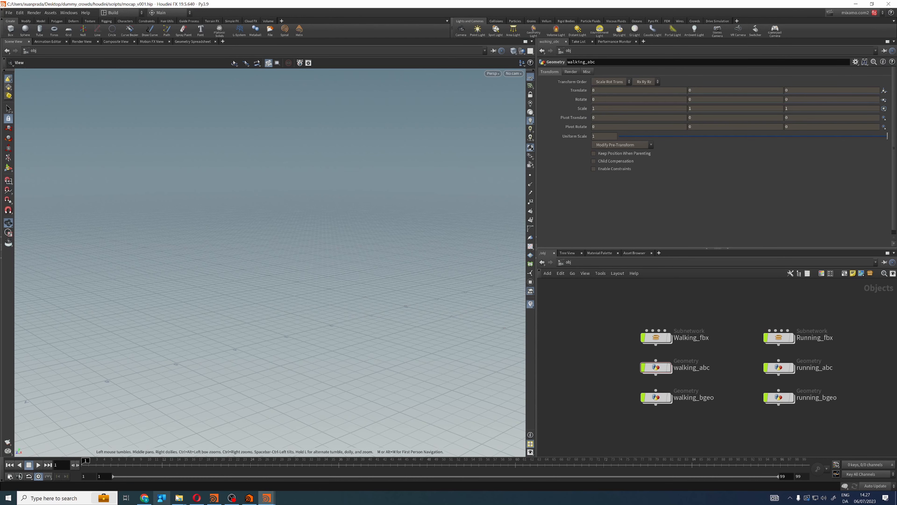
Step: Switch to MPlay, play the dummy_crowd render sequence, return it to frame 1, and minimize the window
left_click(214, 498)
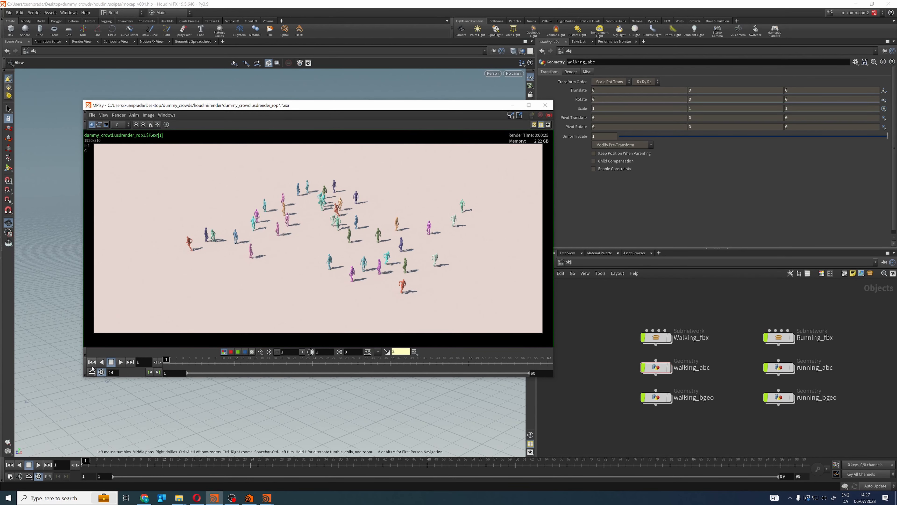
left_click(121, 362)
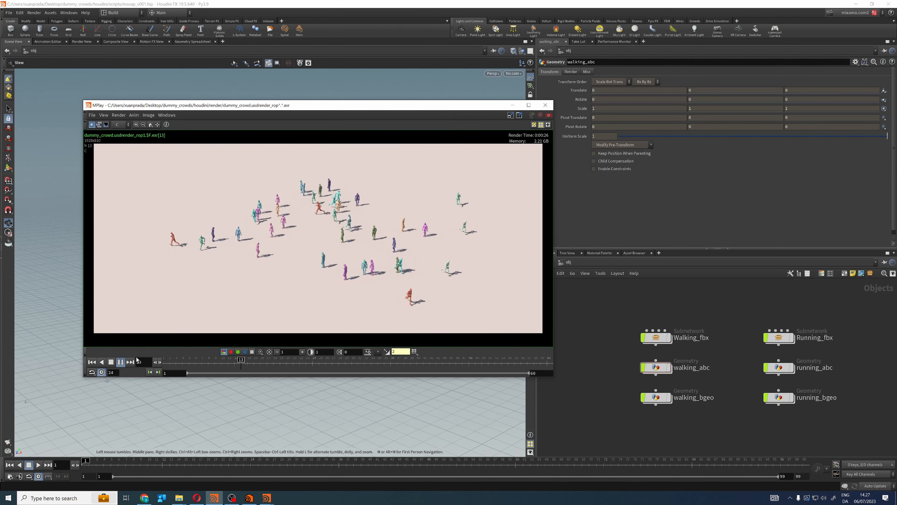
left_click(92, 361)
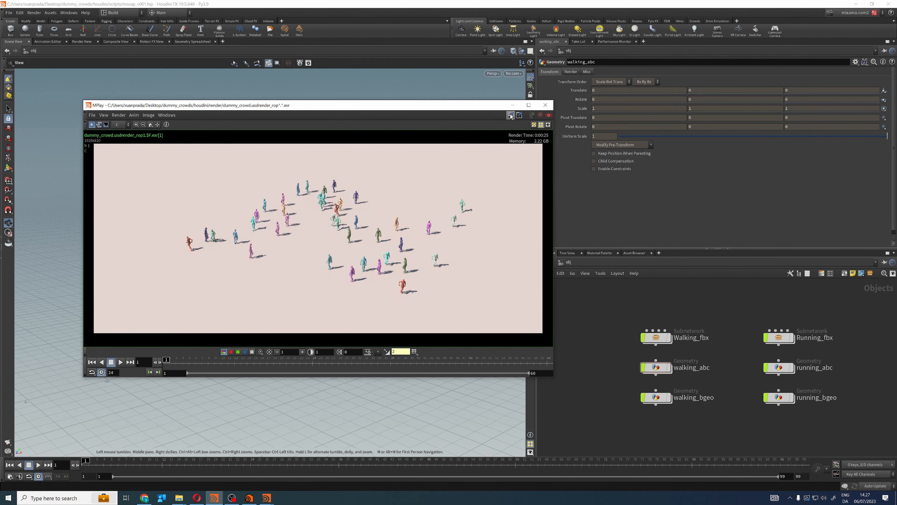
left_click(513, 105)
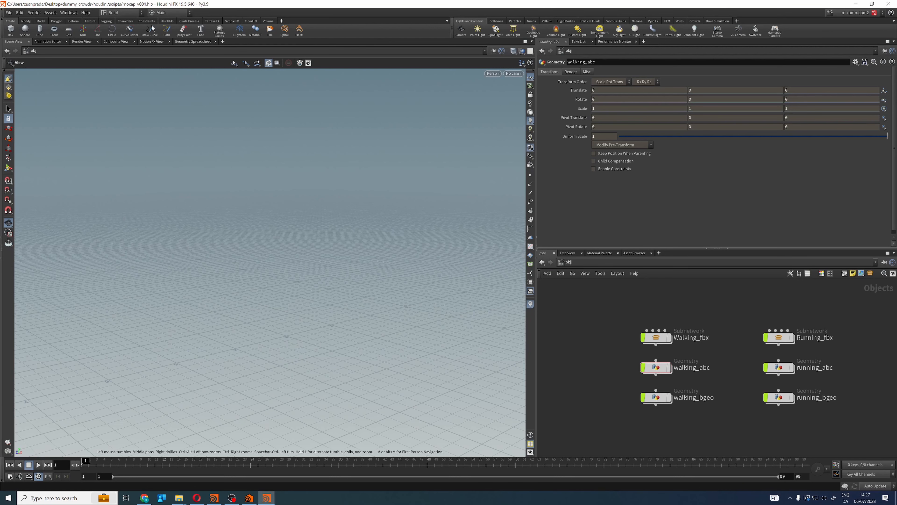
Step: Change the desktop layout to Solaris and open the stage network
left_click(114, 13)
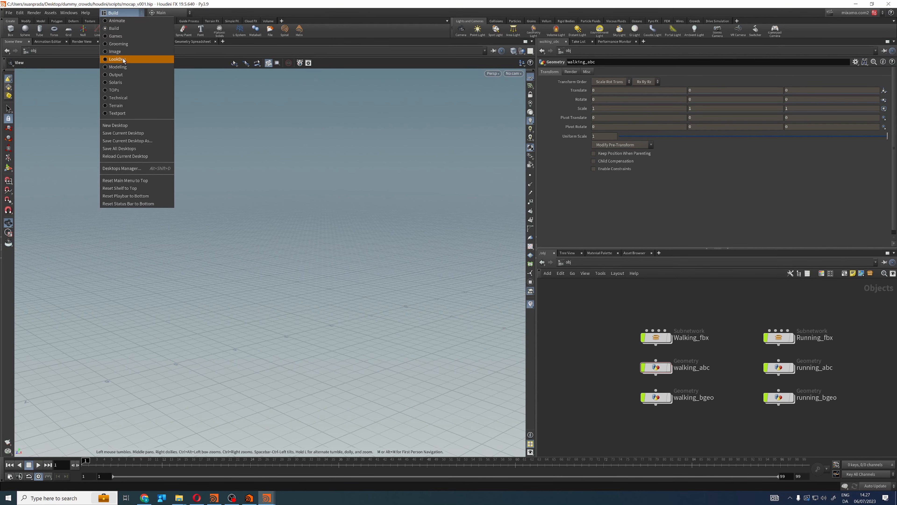
left_click(123, 82)
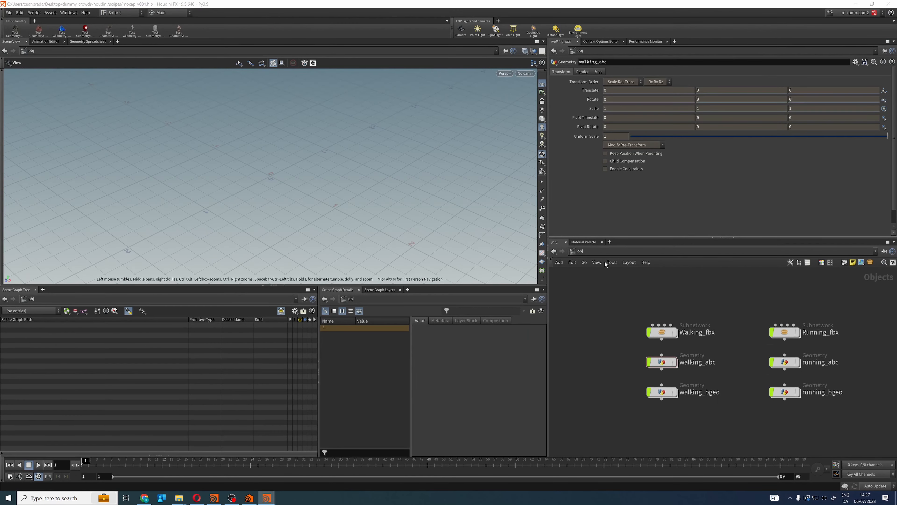
key("n")
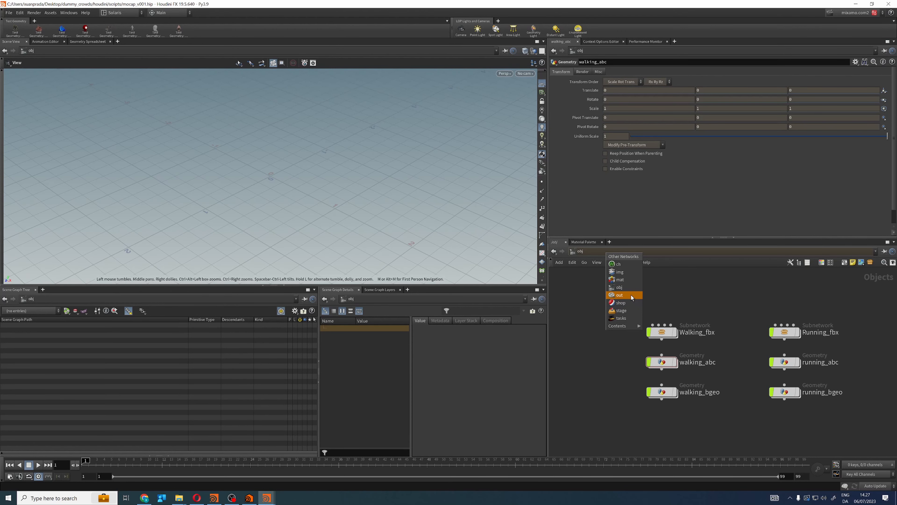
left_click(629, 311)
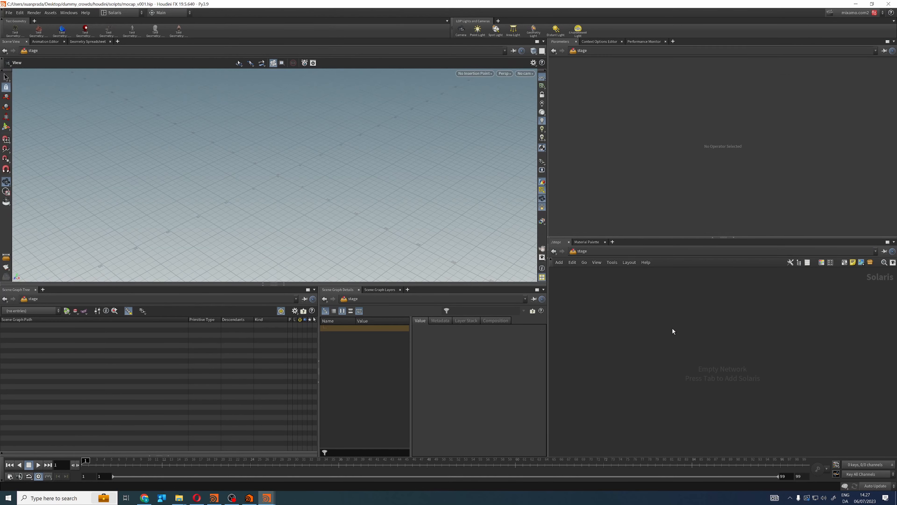
key("f")
key("Tab")
type("s")
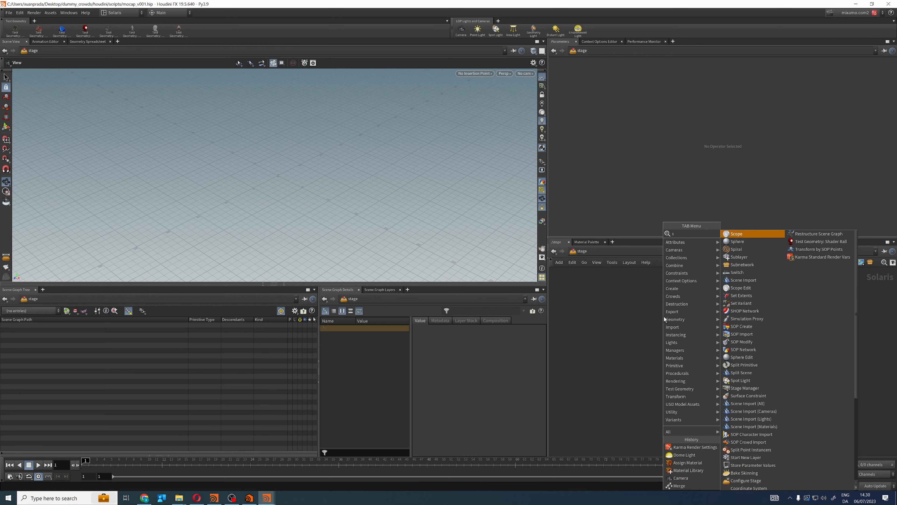
key("BackSpace")
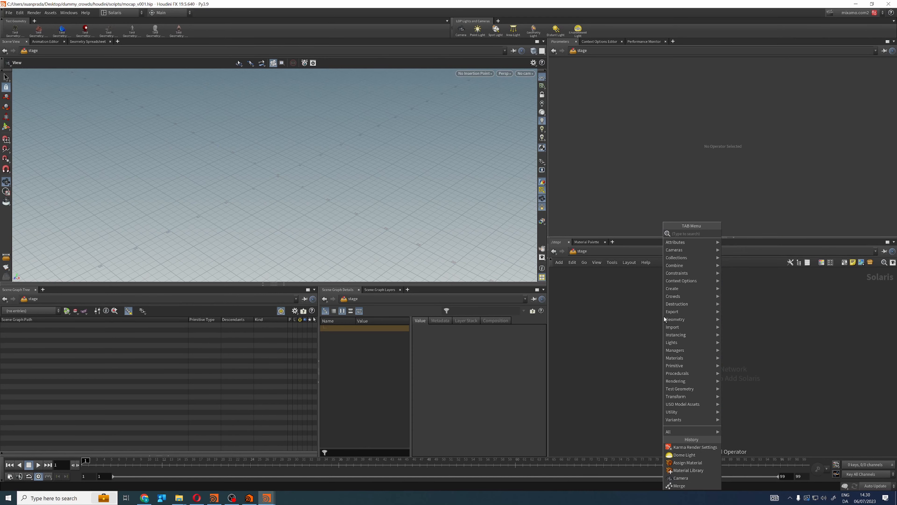
type("refere")
key("Return")
left_click(664, 316)
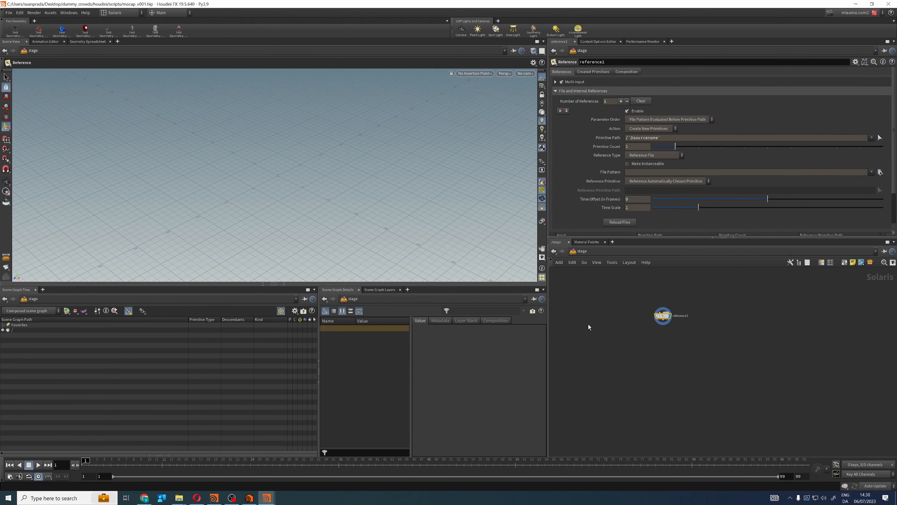
key("Delete")
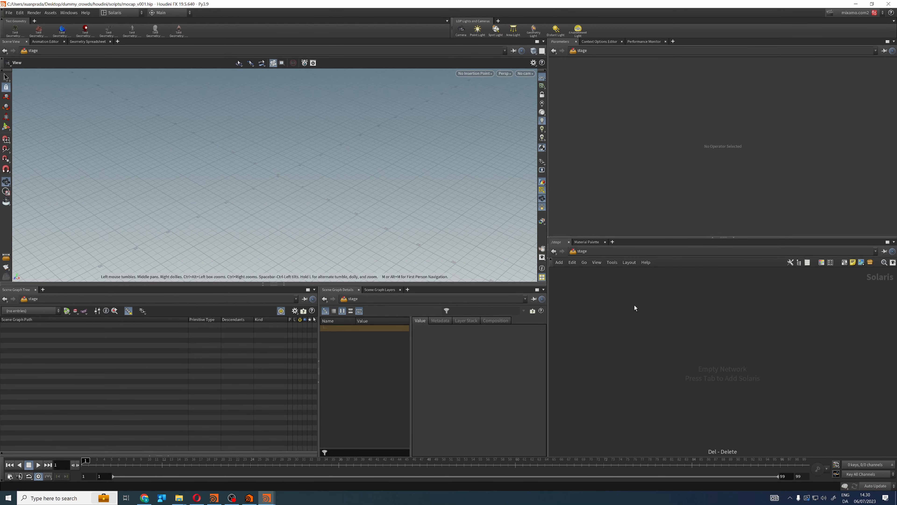
Step: Add a SOP Import node to the stage and set its SOP Path to /obj/walking_bgeo/OUT
key("Tab")
type("sop")
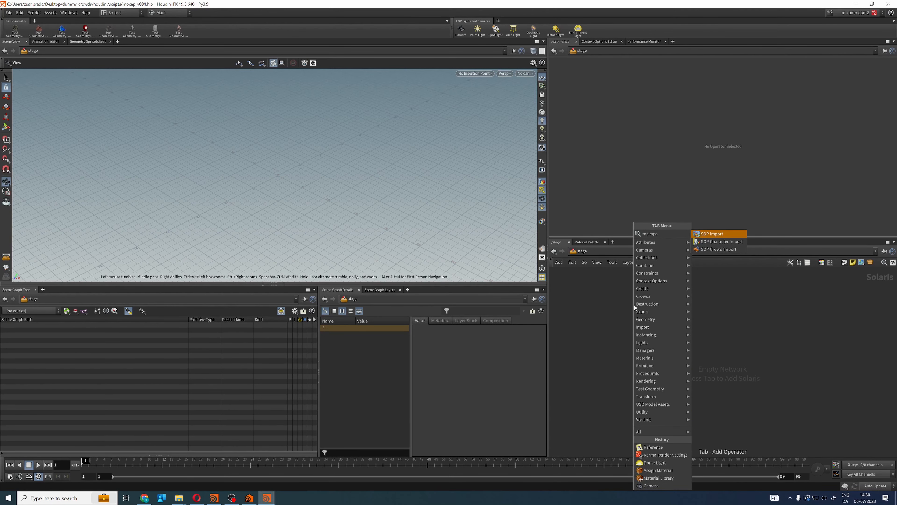
key("Return")
key("f")
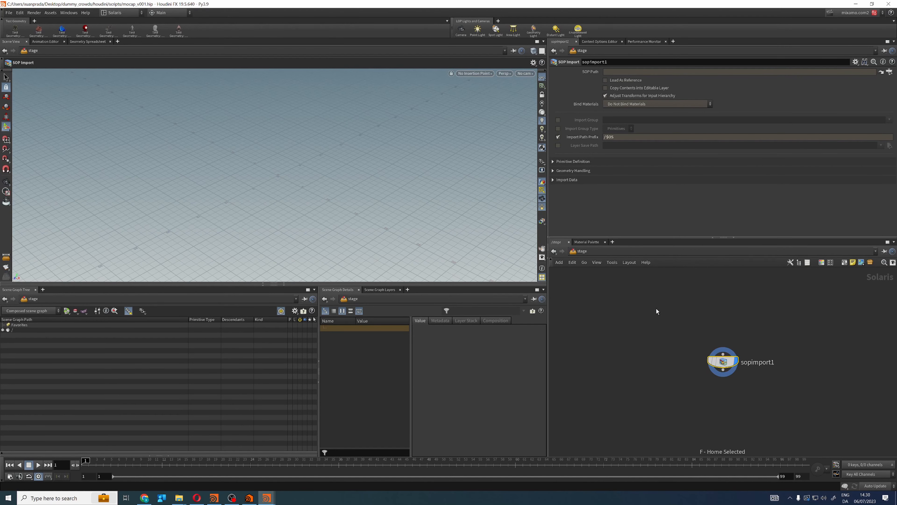
left_click(889, 72)
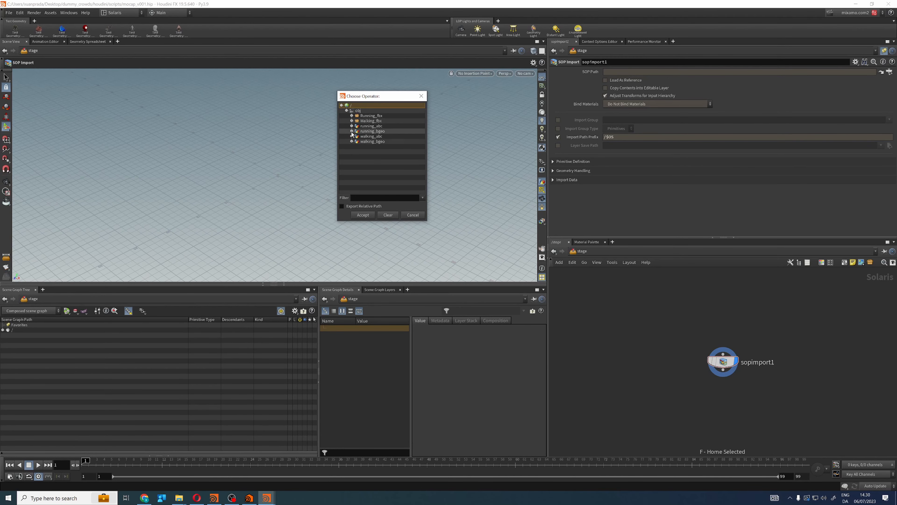
left_click(351, 141)
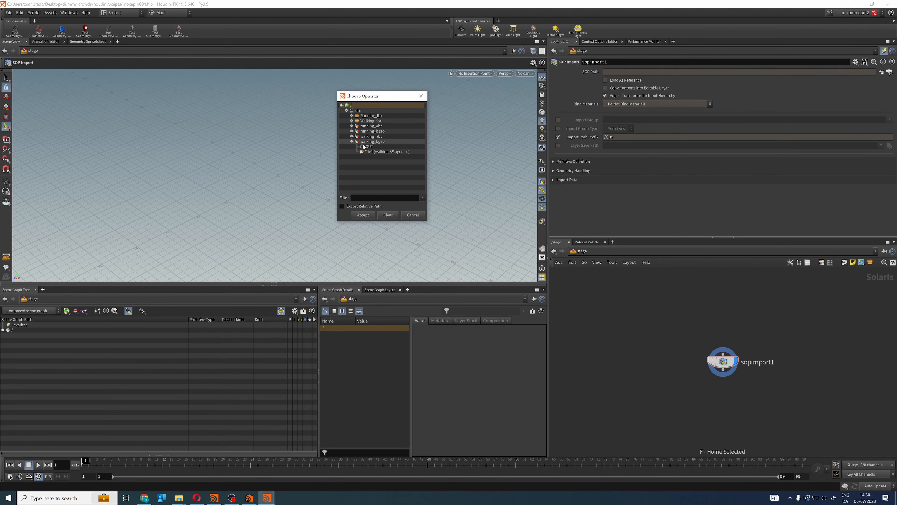
left_click(365, 146)
left_click(370, 215)
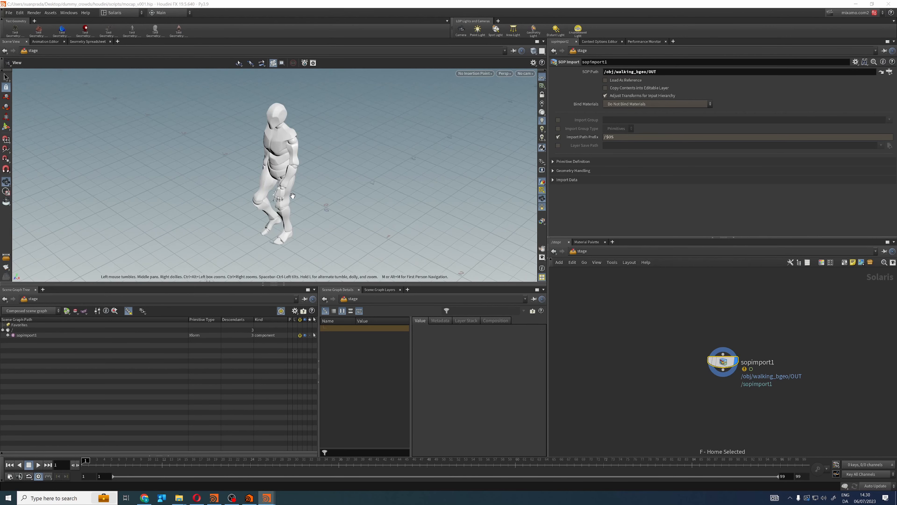
Step: Rename the SOP Import node to walking
double_click(756, 362)
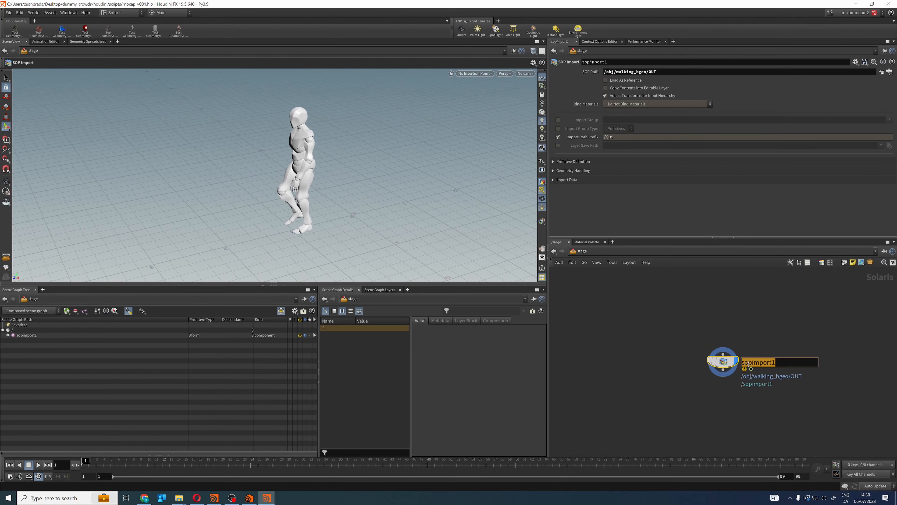
type("walking")
key("Return")
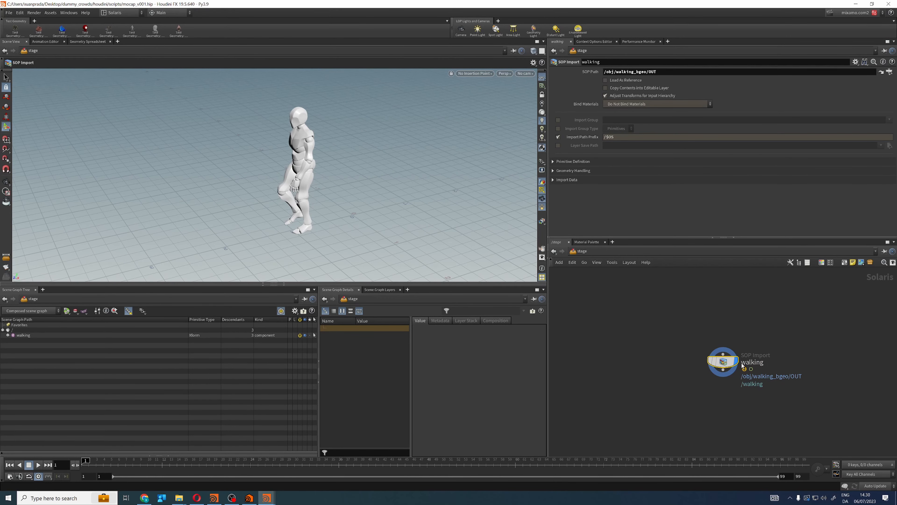
Step: Scrub to frame 11 and play the imported walking animation on the stage, stopping partway through the cycle
left_click_drag(85, 464, 156, 464)
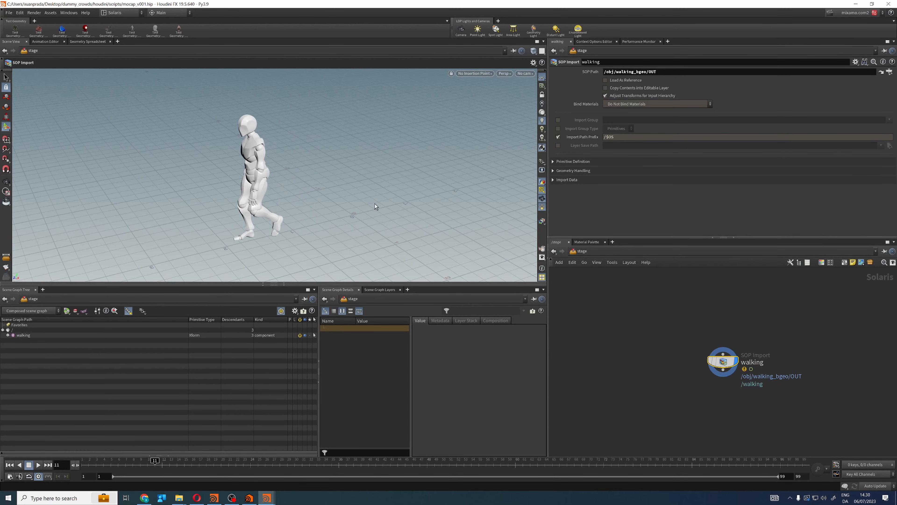
right_click_drag(348, 196, 248, 214, "alt")
left_click_drag(248, 214, 299, 188, "alt")
left_click(38, 465)
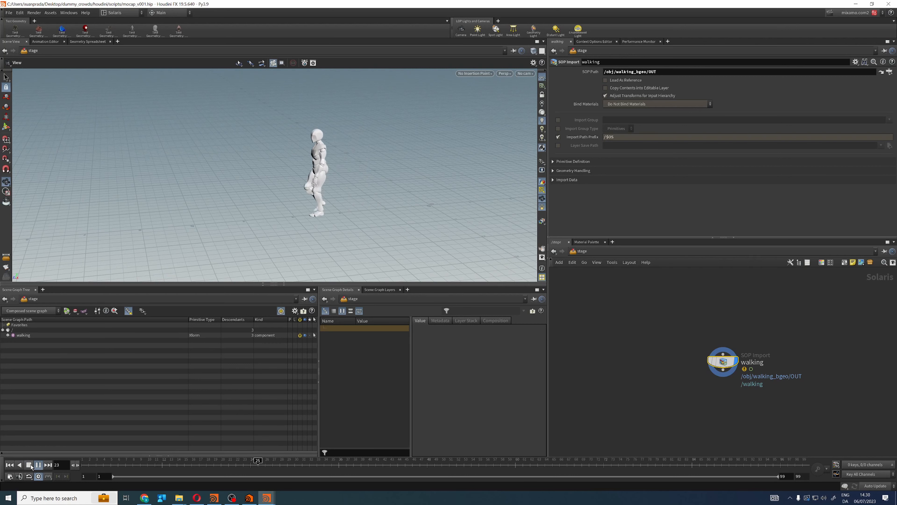
left_click(30, 464)
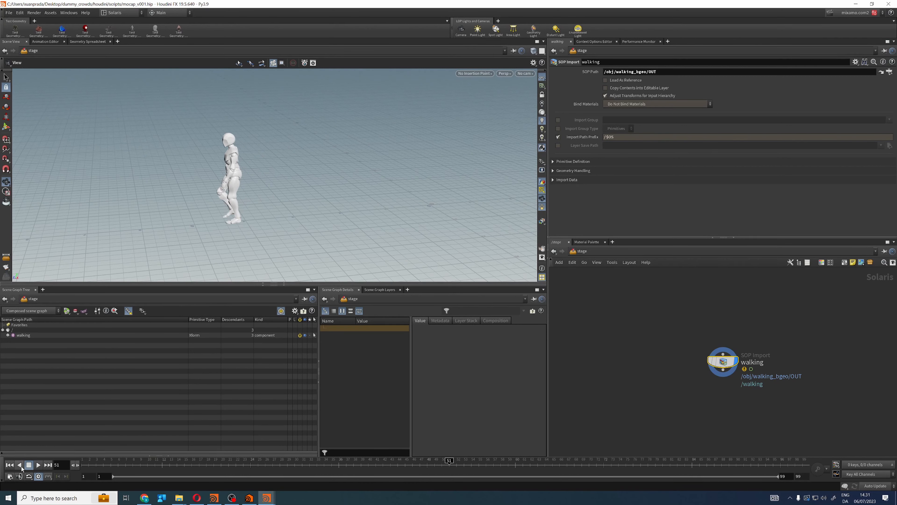
Step: Rewind to the first frame and set the global animation end frame to 65
left_click(9, 464)
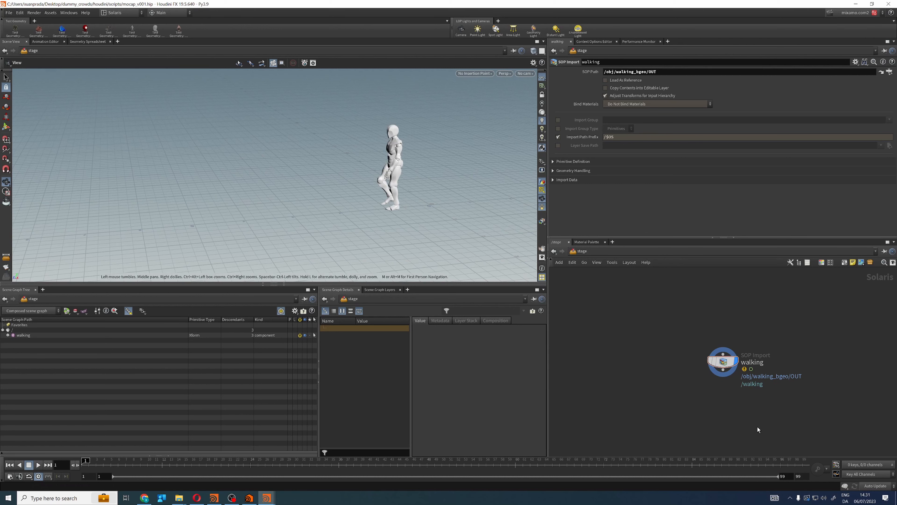
left_click(10, 475)
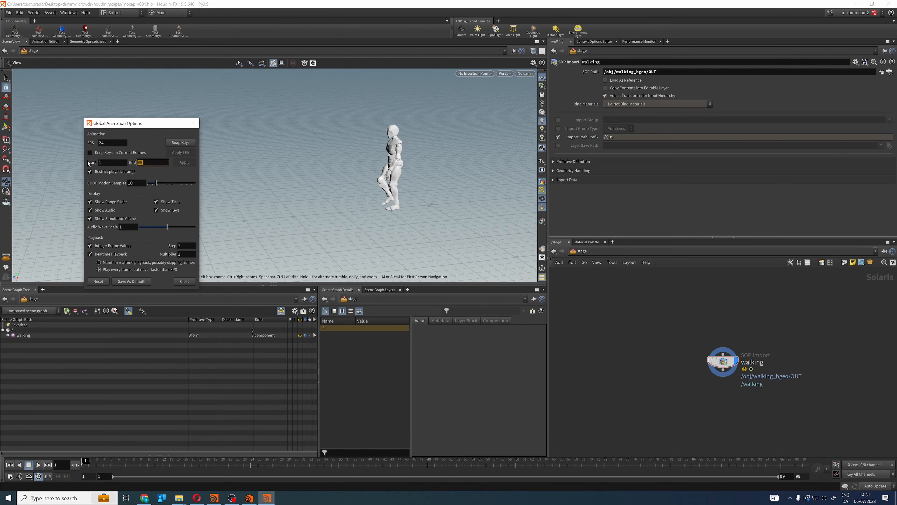
key("Return")
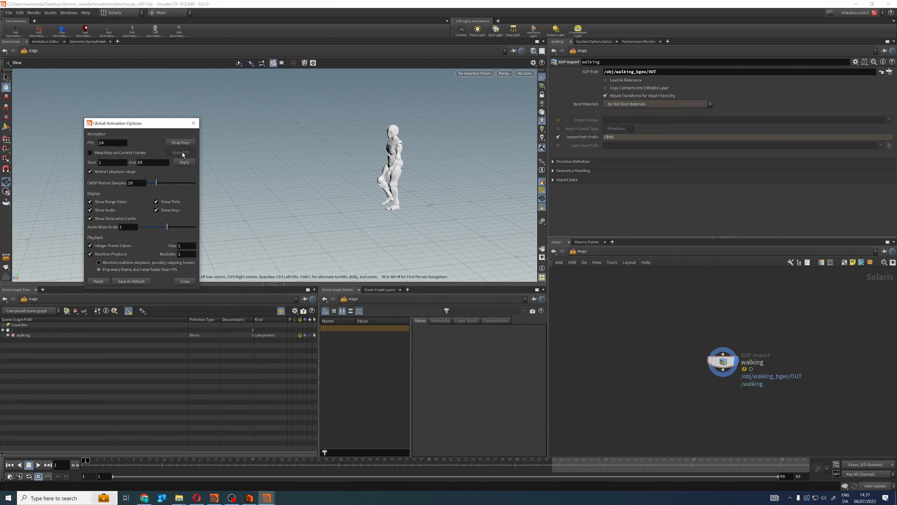
left_click(185, 162)
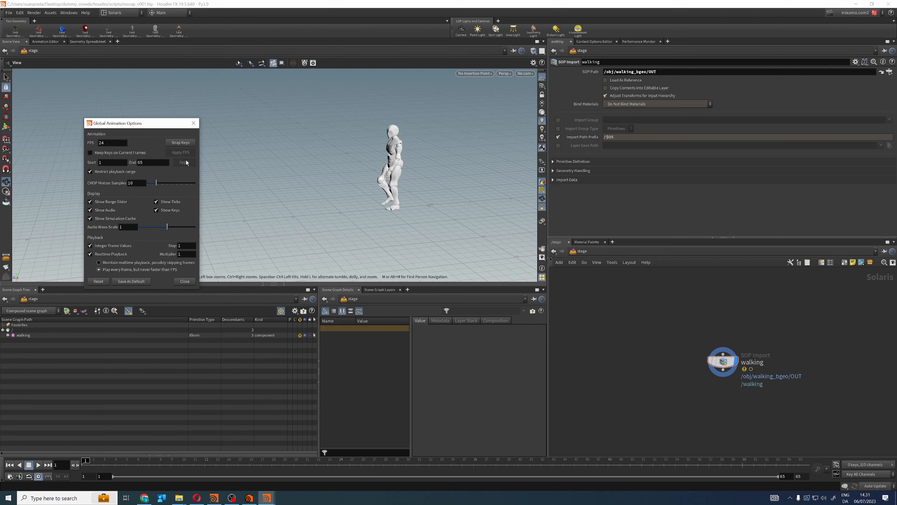
left_click(185, 281)
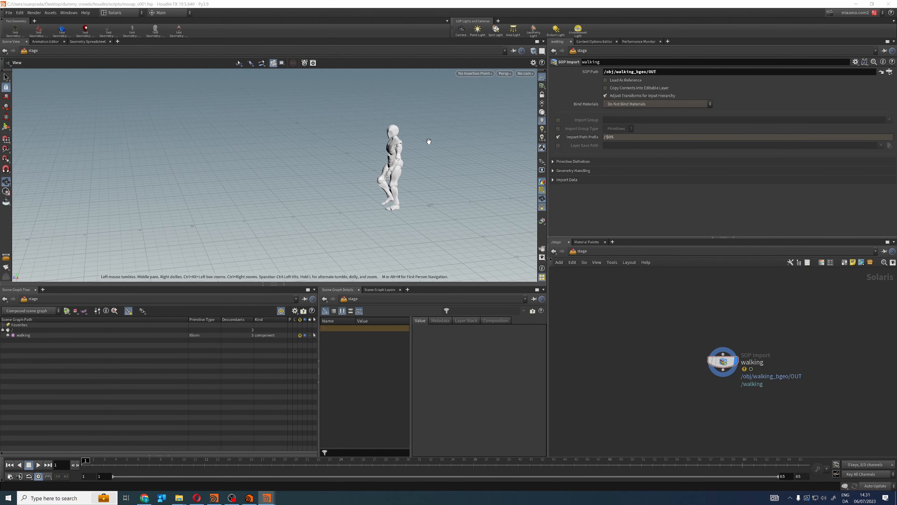
mouse_move(85, 470)
left_mouse_down()
mouse_move(837, 471)
mouse_move(76, 465)
left_mouse_up()
Step: Duplicate the walking SOP Import node on the stage and rename the copy running
middle_click_drag(723, 406, 619, 380)
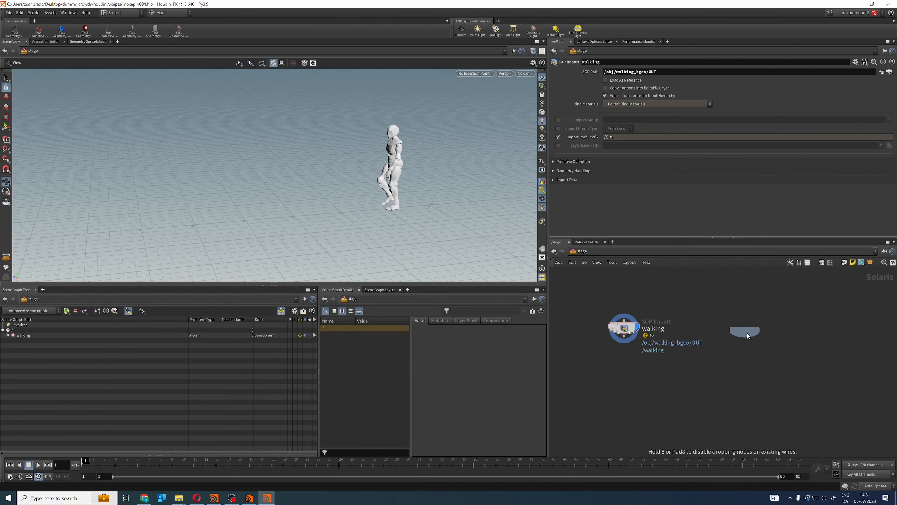
key("ctrl+c")
key("ctrl+v")
double_click(763, 329)
type("running")
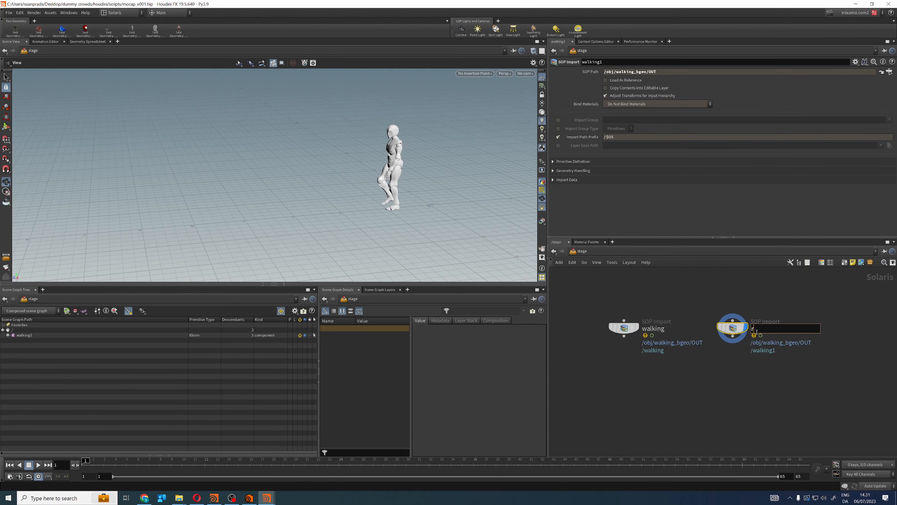
key("Return")
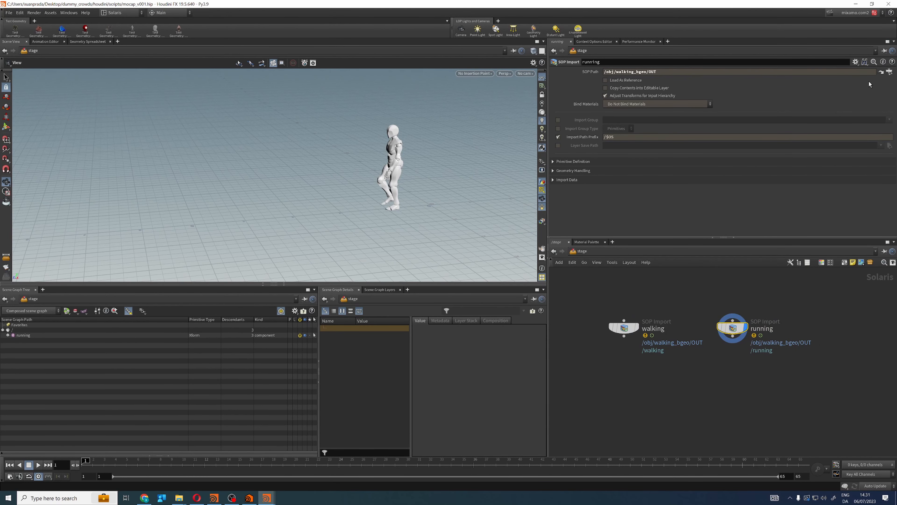
Step: Set the running node's SOP Path to /obj/running_bgeo/OUT and display the walking node on the stage
left_click(889, 72)
left_click(820, 56)
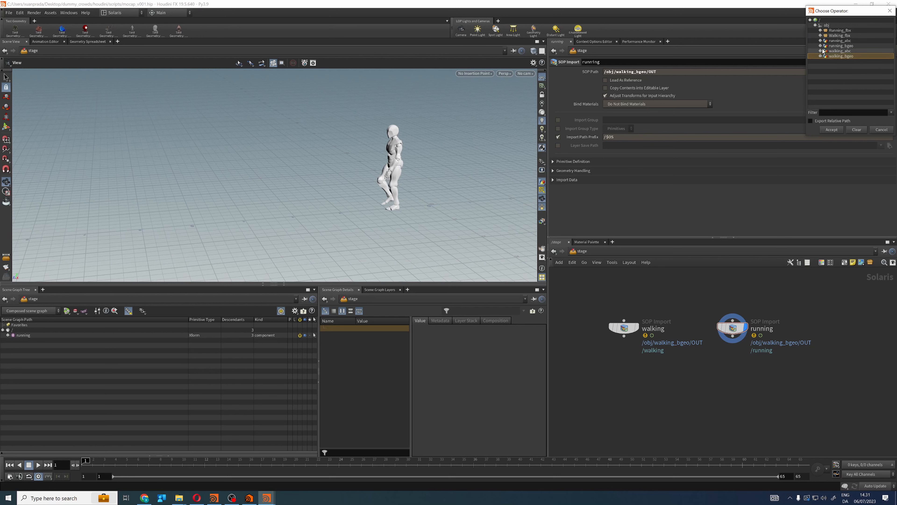
left_click(820, 46)
left_click(838, 51)
left_click(831, 129)
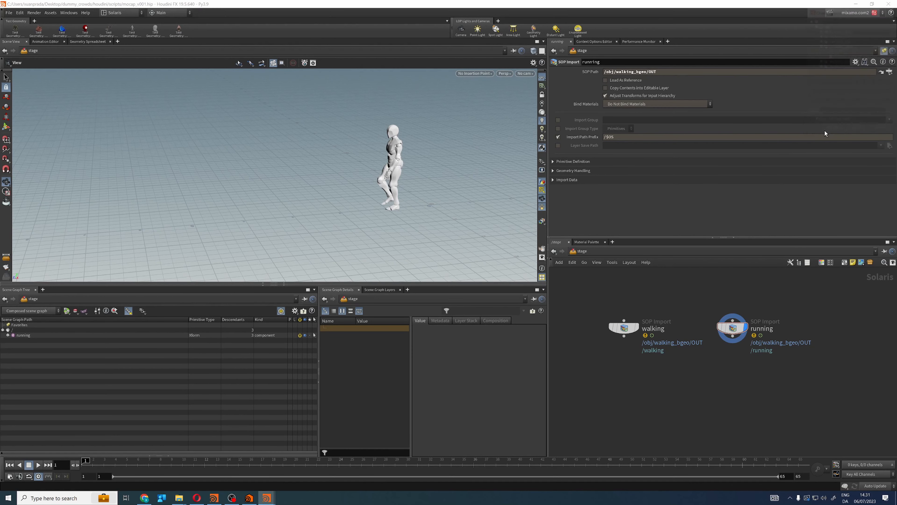
mouse_move(89, 460)
left_mouse_down()
mouse_move(575, 463)
mouse_move(86, 463)
left_mouse_up()
left_click(636, 327)
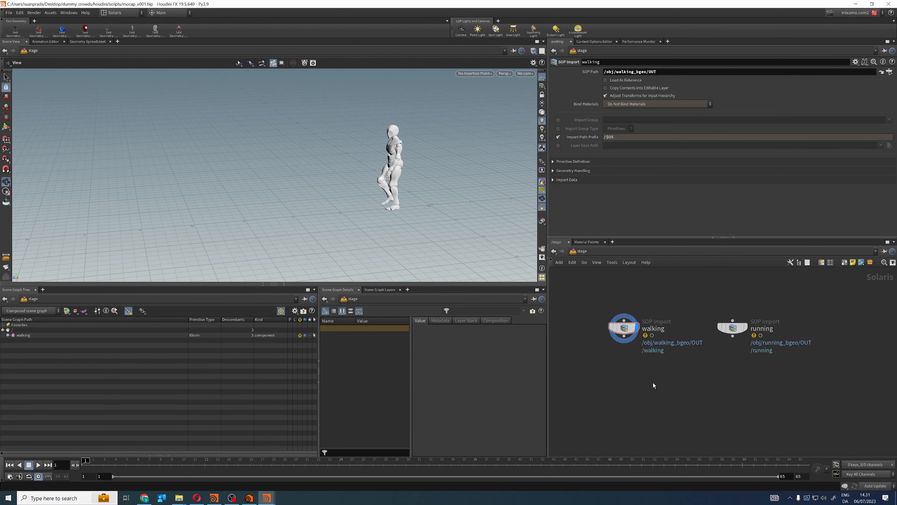
Step: Switch to MPlay, play the rendered dummy_crowd sequence as reference, and return to the Houdini stage
left_click(214, 497)
left_click(120, 362)
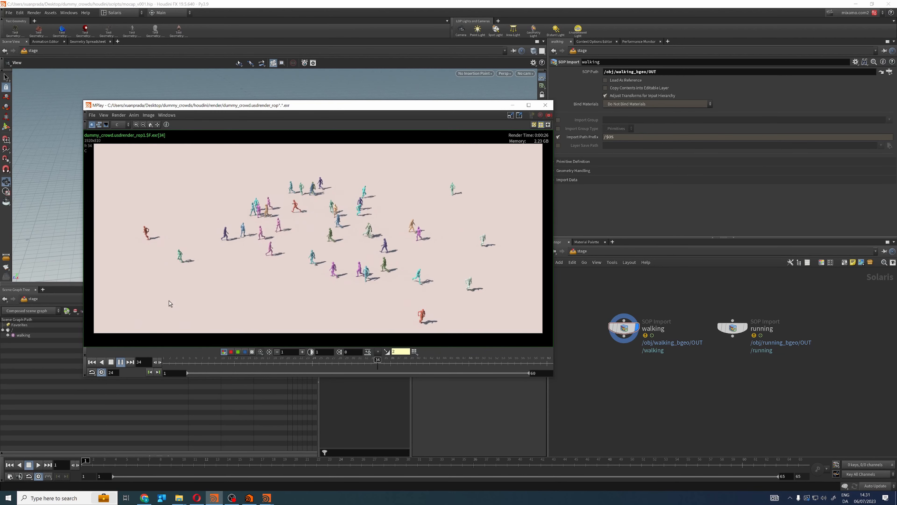
left_click(120, 362)
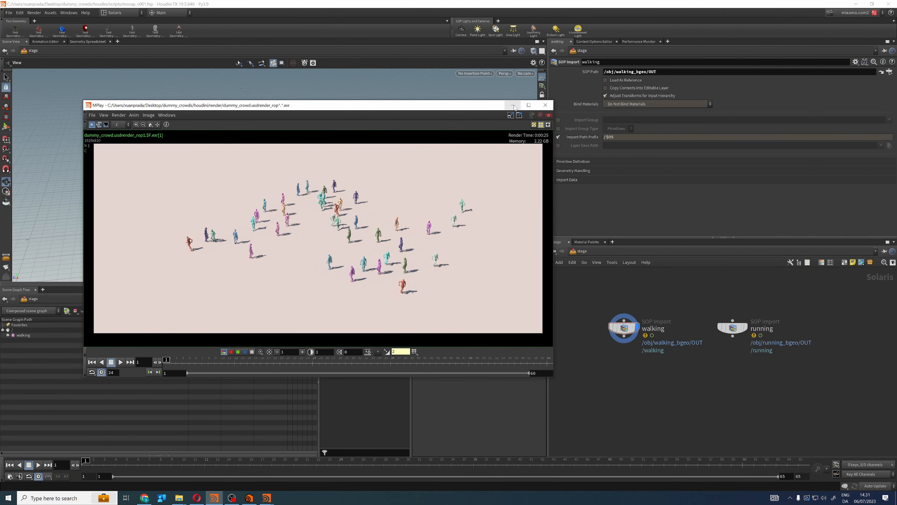
left_click(545, 104)
Step: Add an Instancer node below the walking import on the stage and open its inner geometry network
scroll(715, 366, "down", 2)
middle_click_drag(715, 365, 630, 374)
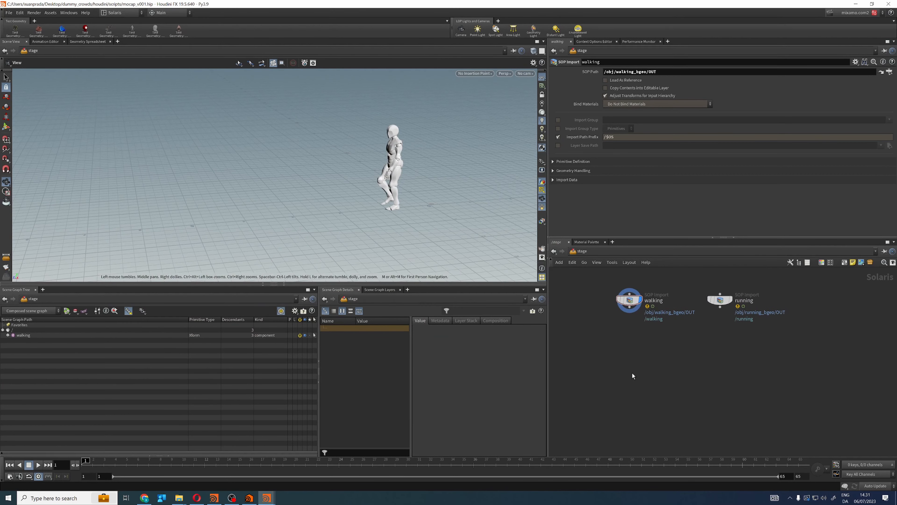
scroll(641, 369, "up", 3)
scroll(640, 367, "down", 3)
scroll(639, 366, "down", 2)
middle_click_drag(635, 389, 652, 401)
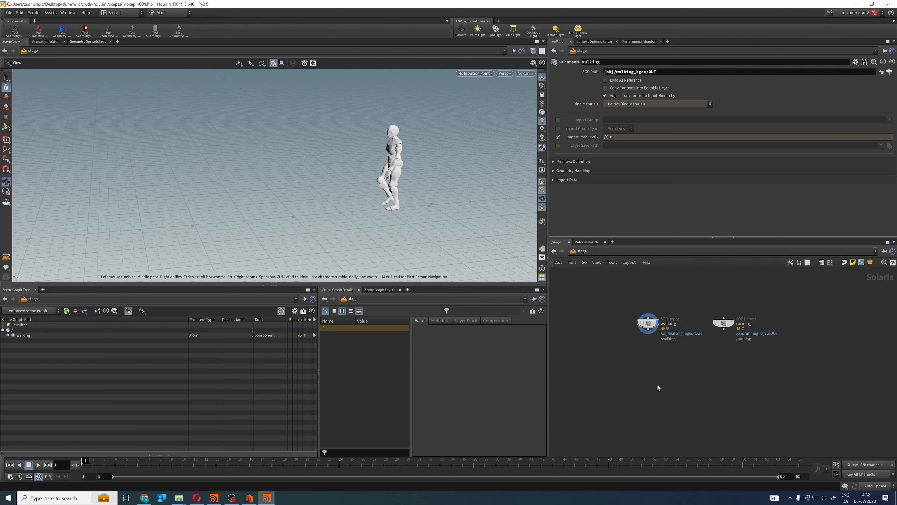
key("Tab")
type("inst")
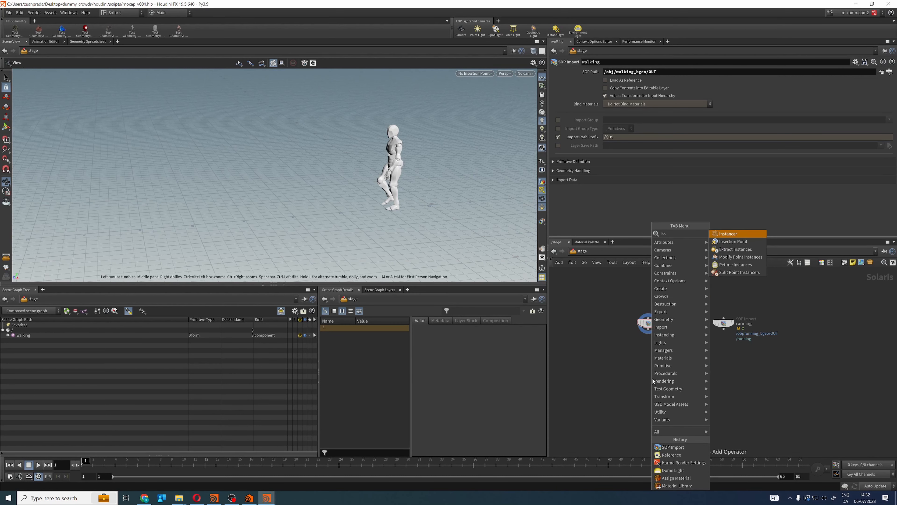
key("Return")
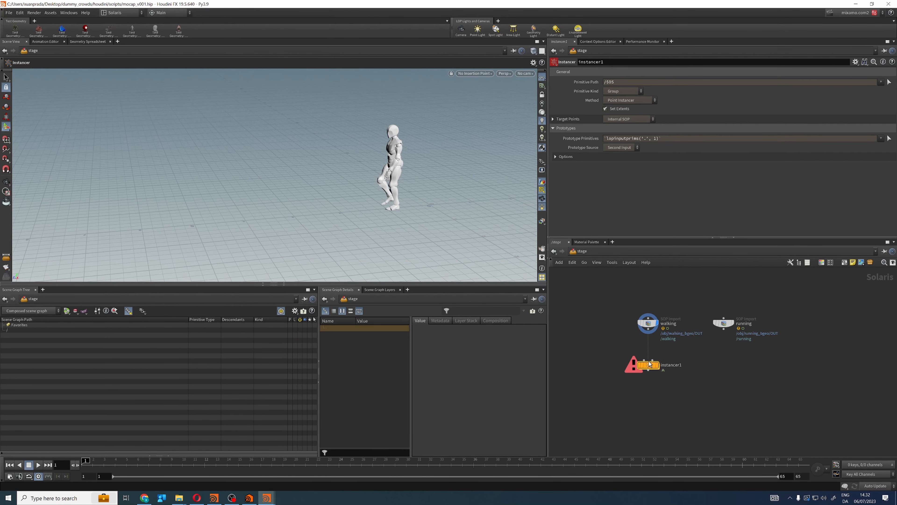
left_click(656, 363)
double_click(657, 363)
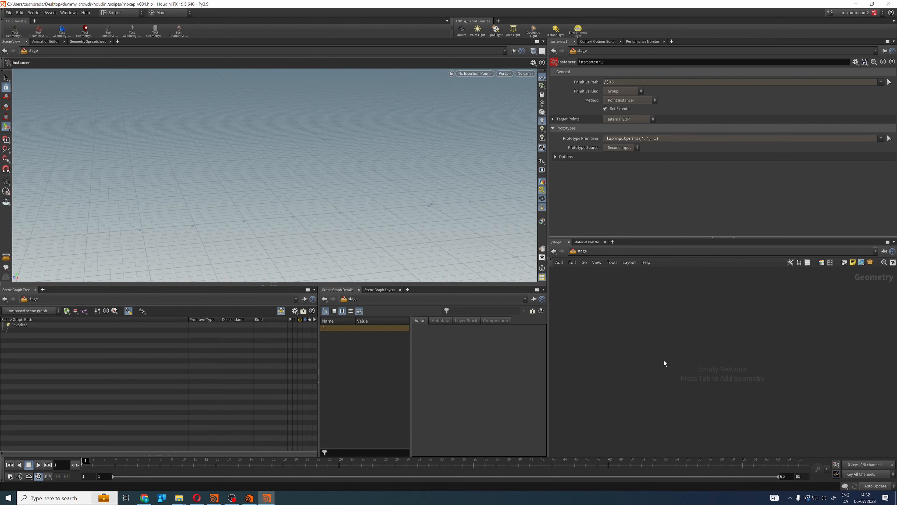
Step: Add a Grid node inside the instancer and set its size to 25 by 25
key("Tab")
type("grid")
key("Return")
left_click(684, 360)
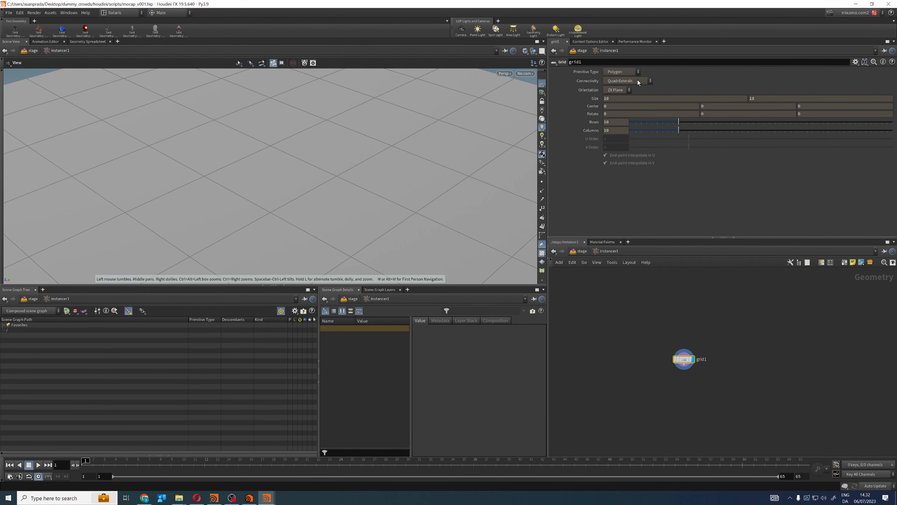
left_click_drag(622, 99, 546, 98)
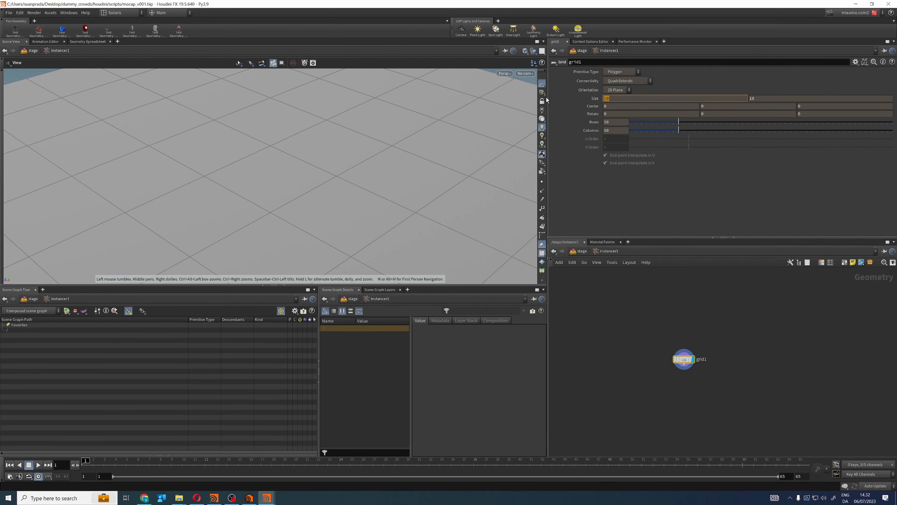
type("25")
key("Tab")
type("2")
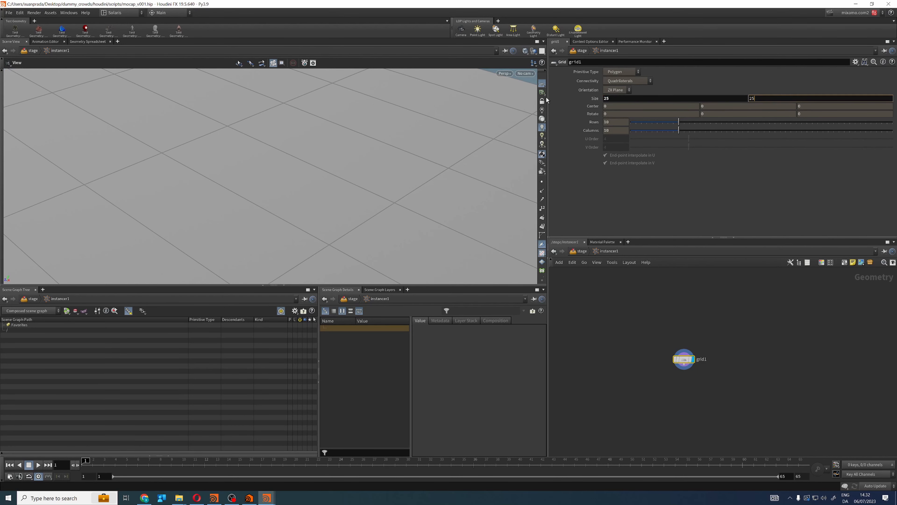
key("Return")
Step: Connect a Scatter and Align node to the grid's output and lay out the two nodes
key("f")
left_click_drag(404, 150, 411, 188)
right_click_drag(410, 188, 337, 177)
left_click_drag(336, 177, 320, 207)
middle_click_drag(757, 363, 747, 343)
left_click(675, 344)
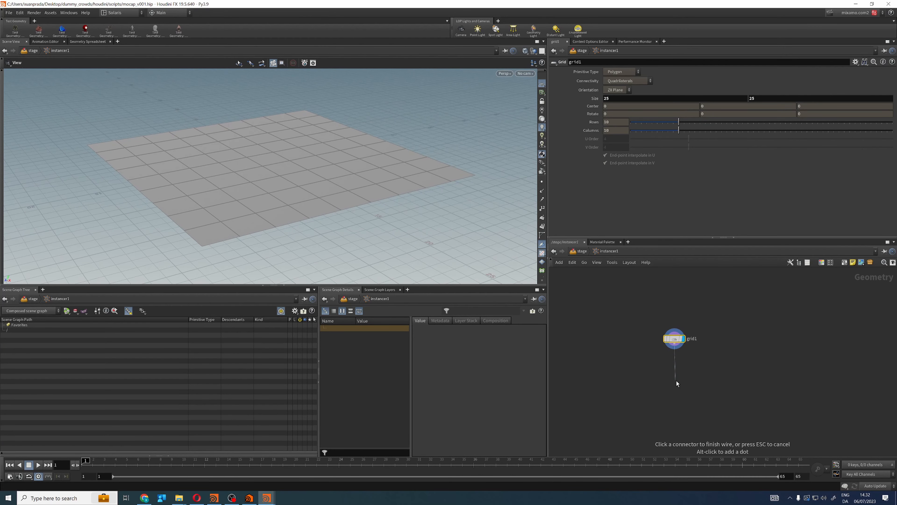
key("Tab")
type("scatter")
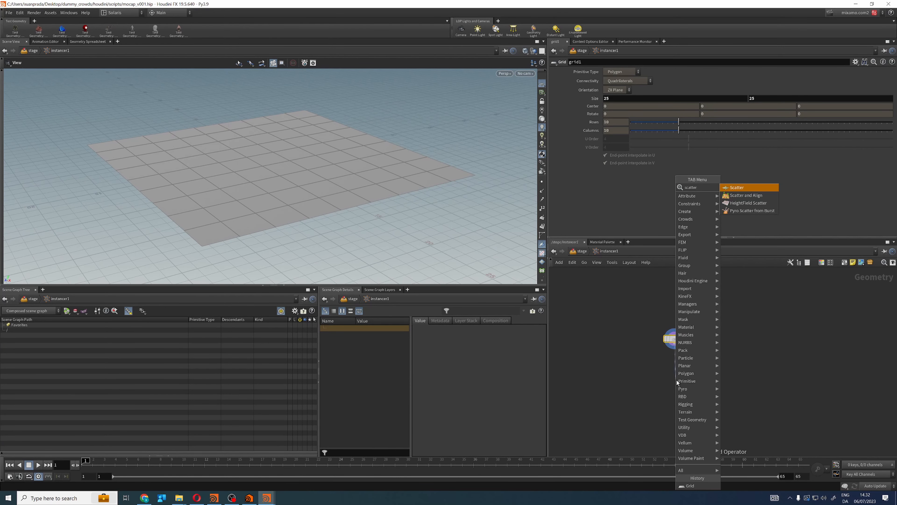
key("Down")
key("Return")
left_click(676, 380)
key("l")
left_click_drag(628, 371, 752, 397)
Step: Set the Scatter and Align point count method to Number of Points with 40 total points
mouse_move(307, 152)
left_mouse_down()
mouse_move(315, 168)
mouse_move(301, 170)
mouse_move(300, 162)
left_mouse_up()
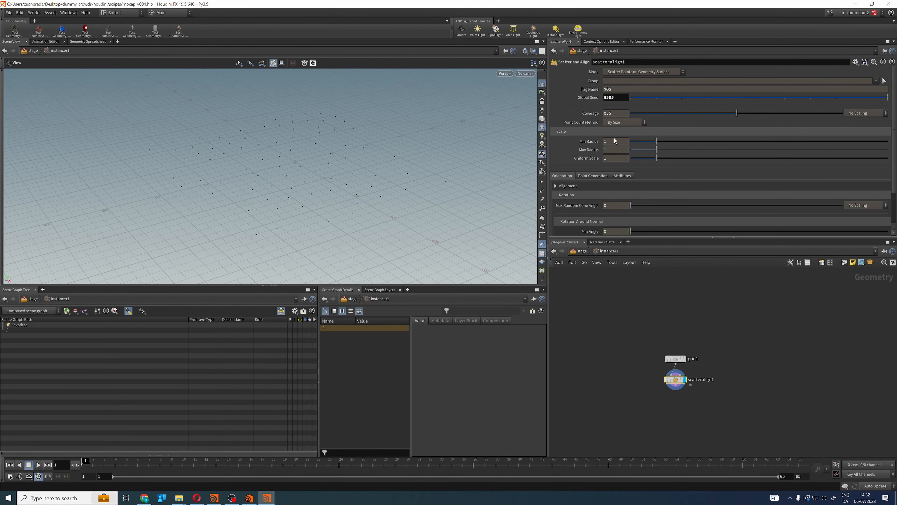
left_click(625, 122)
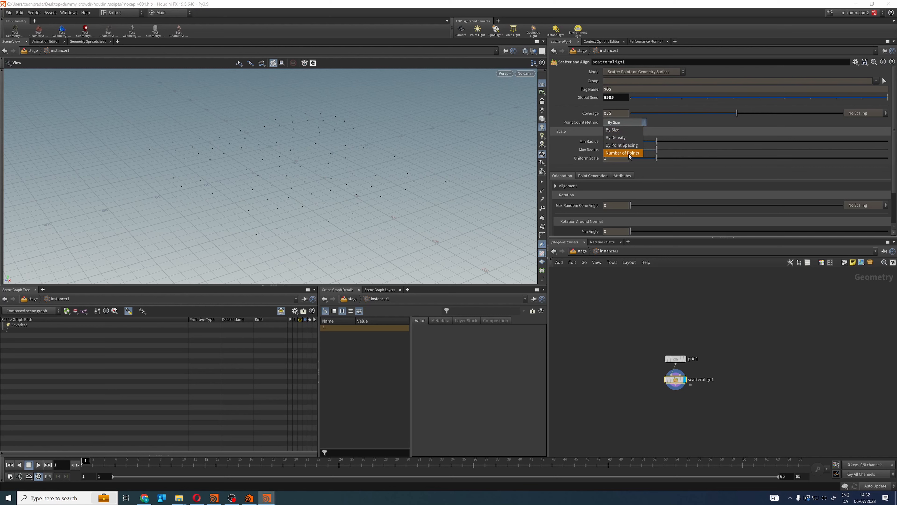
left_click(628, 153)
mouse_move(558, 131)
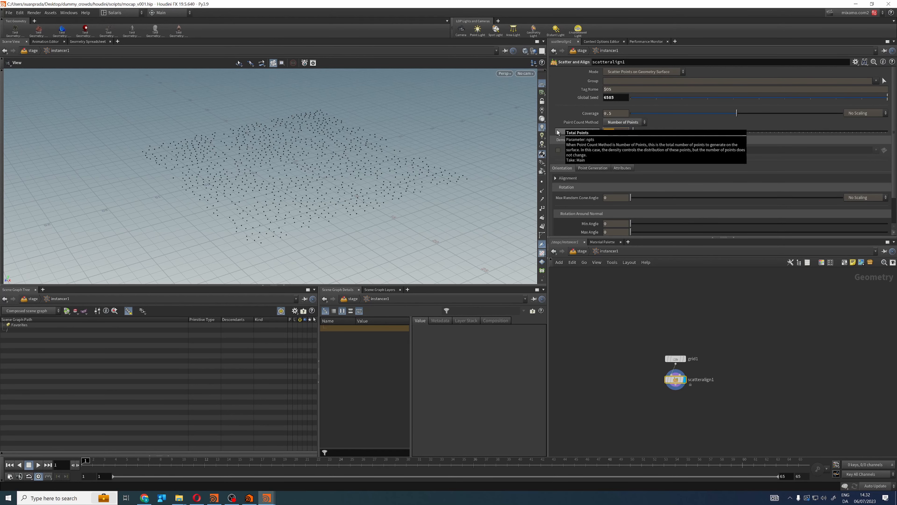
type("40")
key("Return")
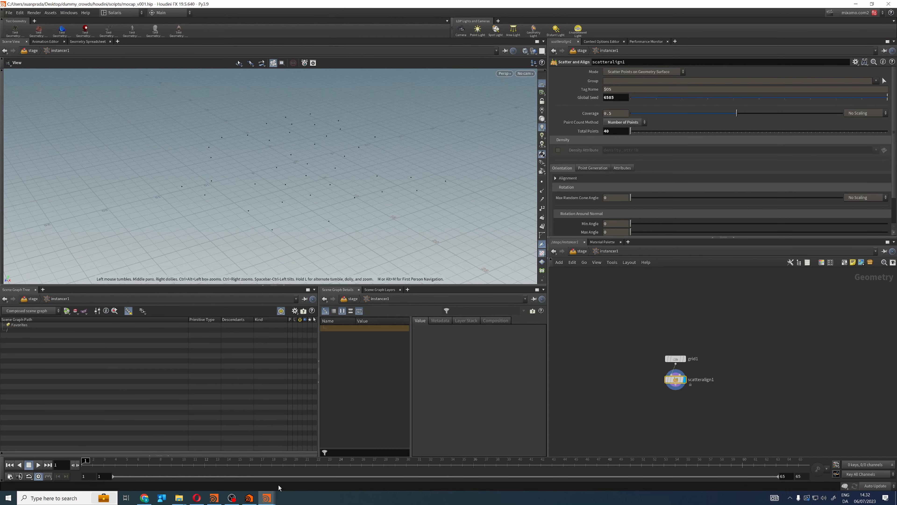
Step: Replay the rendered crowd in MPlay to examine how the characters are spread and oriented, and return to Houdini
left_click(214, 497)
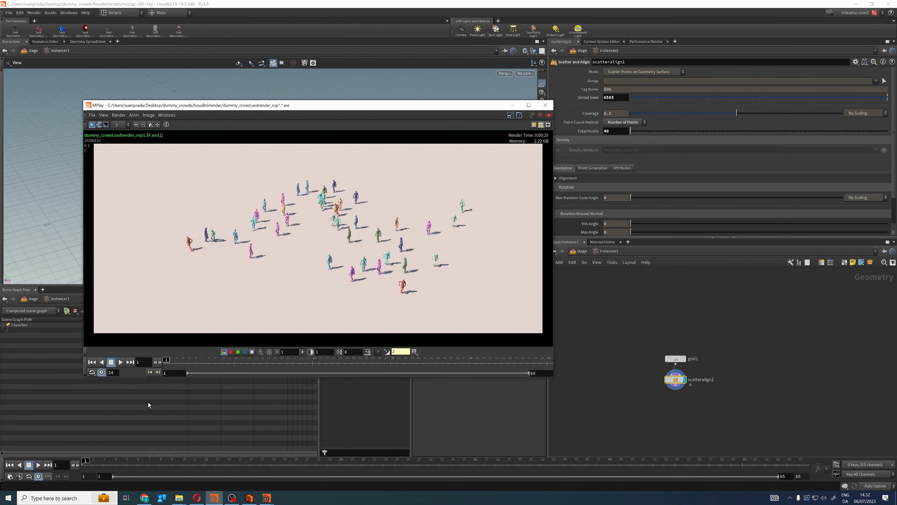
left_click(121, 361)
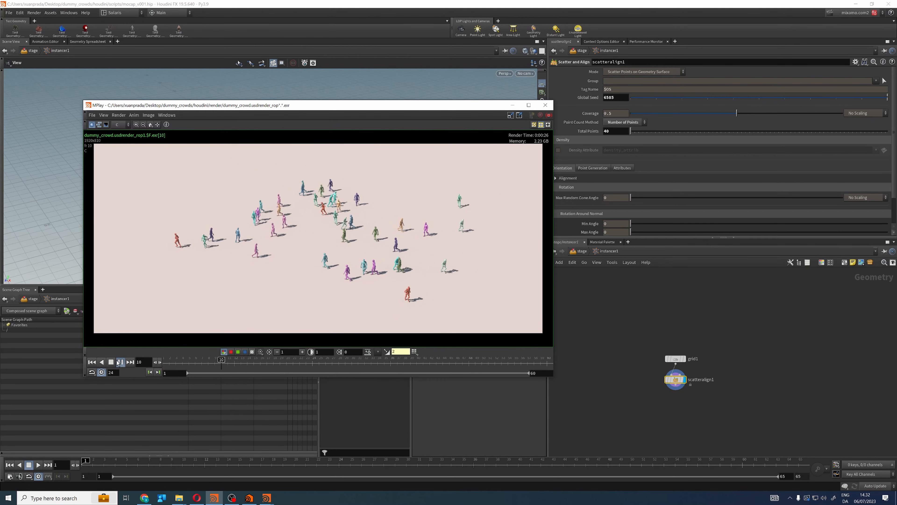
left_click(121, 361)
left_click(512, 105)
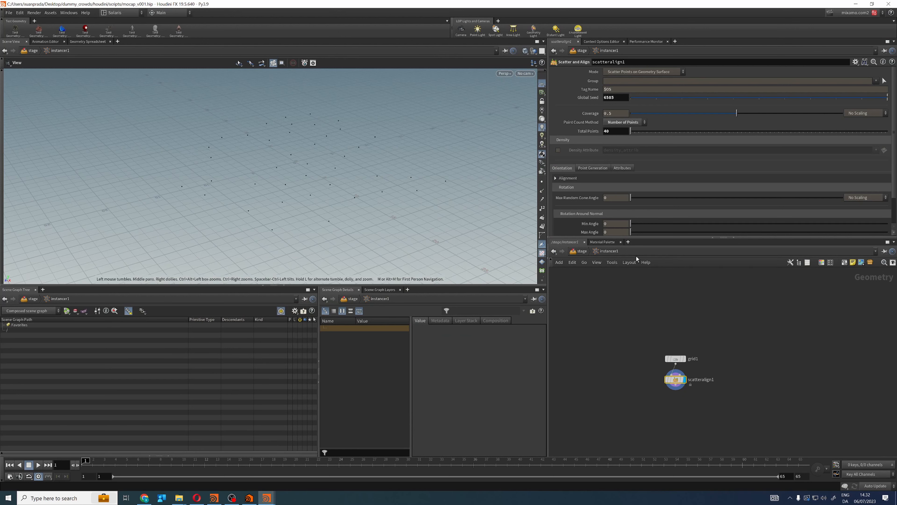
Step: Return to the stage level and connect the walking import to the instancer's second input
left_click(580, 251)
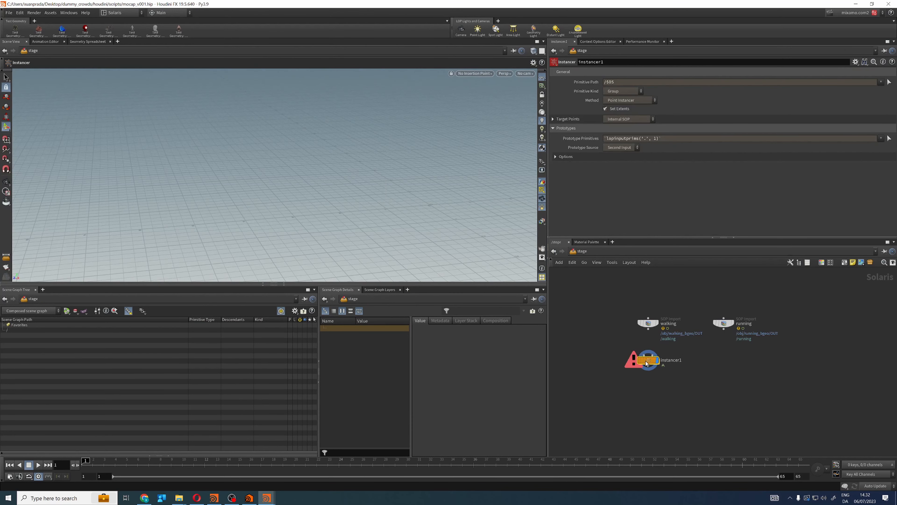
left_click(648, 331)
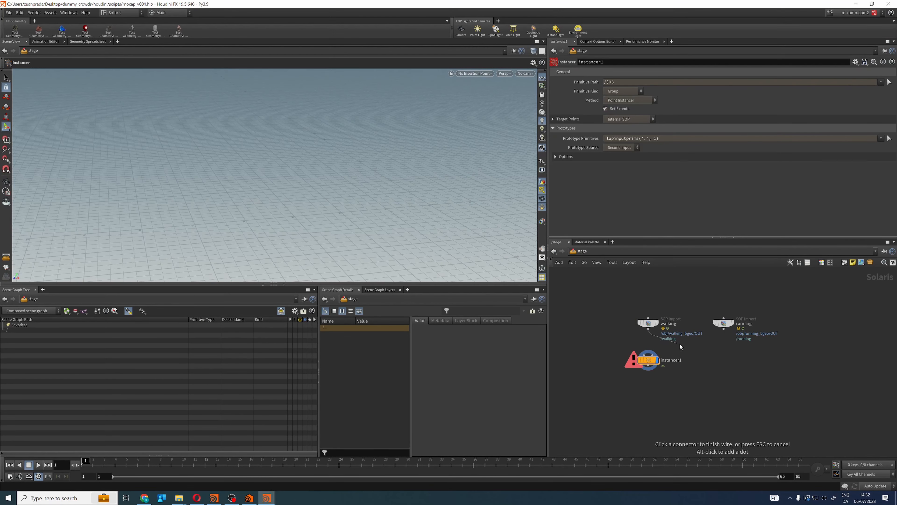
left_click(666, 354)
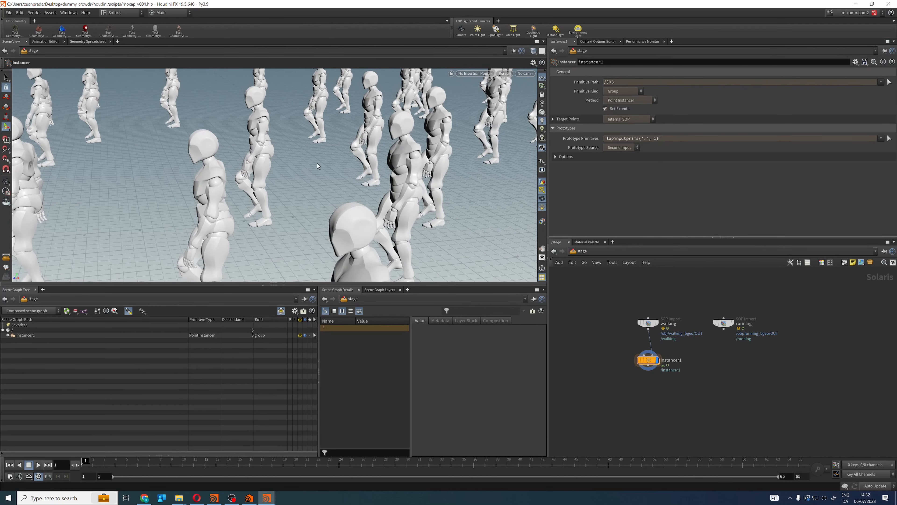
Step: Reopen the instancer's inner geometry network containing the scattered points
key("space+g")
mouse_move(317, 169)
left_mouse_down()
mouse_move(293, 174)
mouse_move(322, 186)
left_mouse_up()
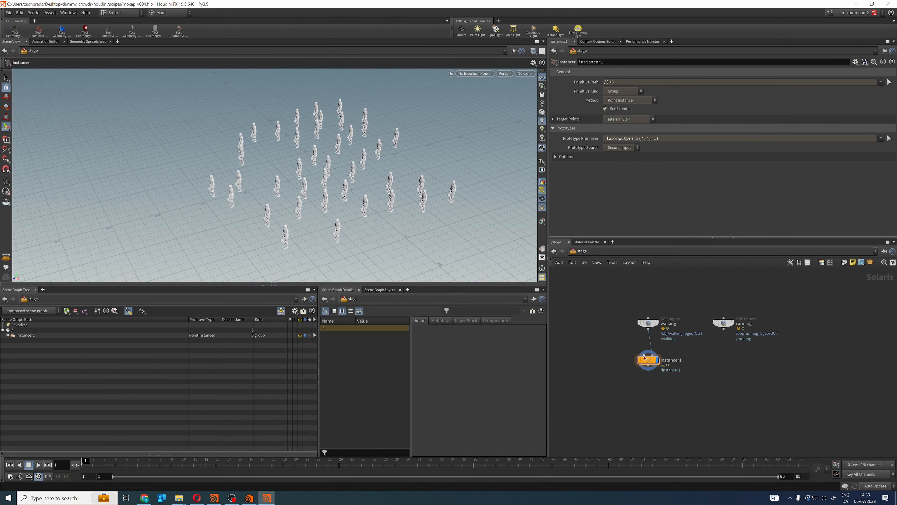
double_click(650, 360)
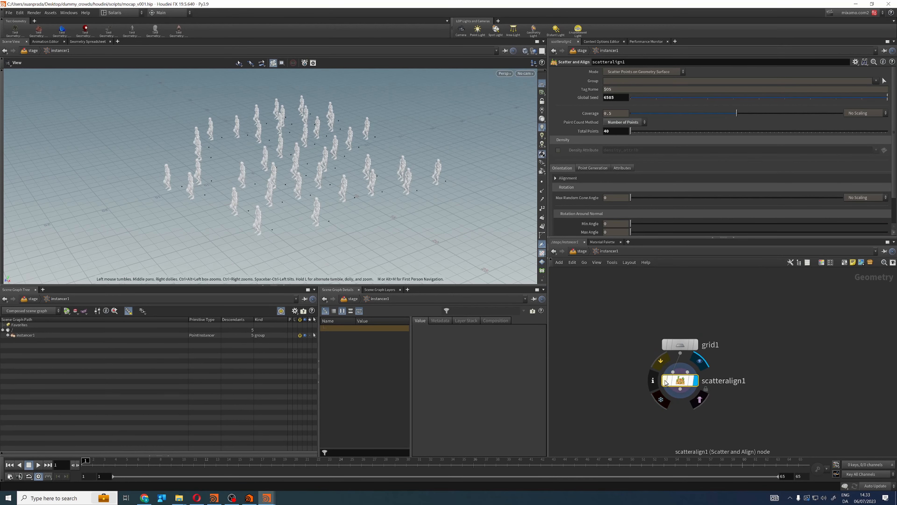
Step: Bypass the scatteralign1 node inside instancer1 and return to the stage network to view the figures placed on the grid points
left_click(665, 380)
left_click(579, 251)
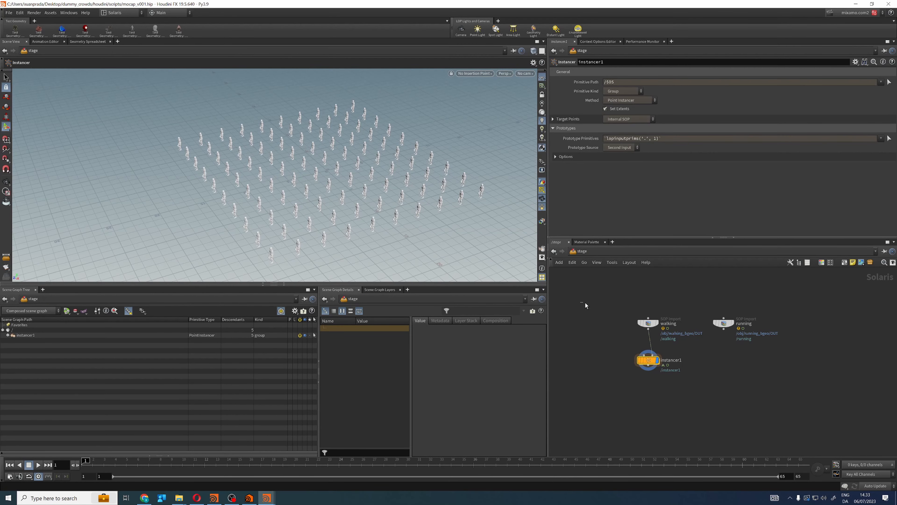
left_click_drag(275, 157, 244, 193)
scroll(284, 210, "down", 3)
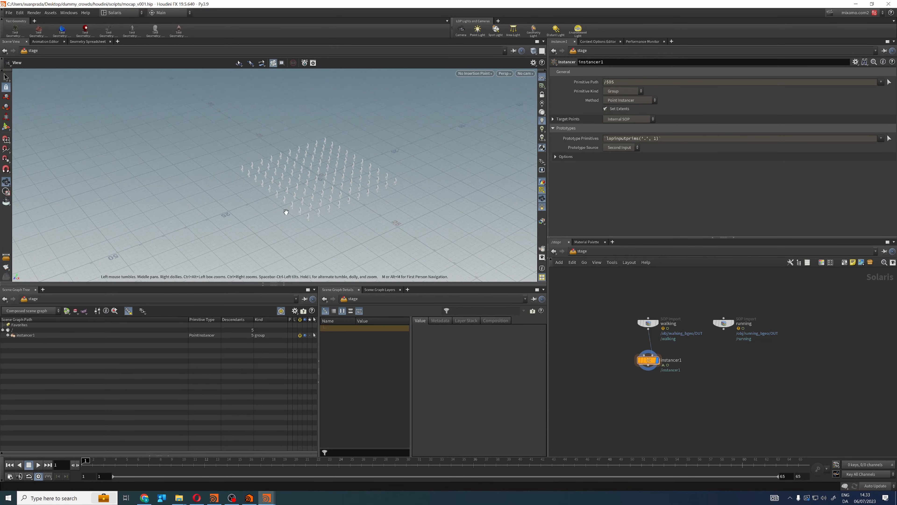
key("Return")
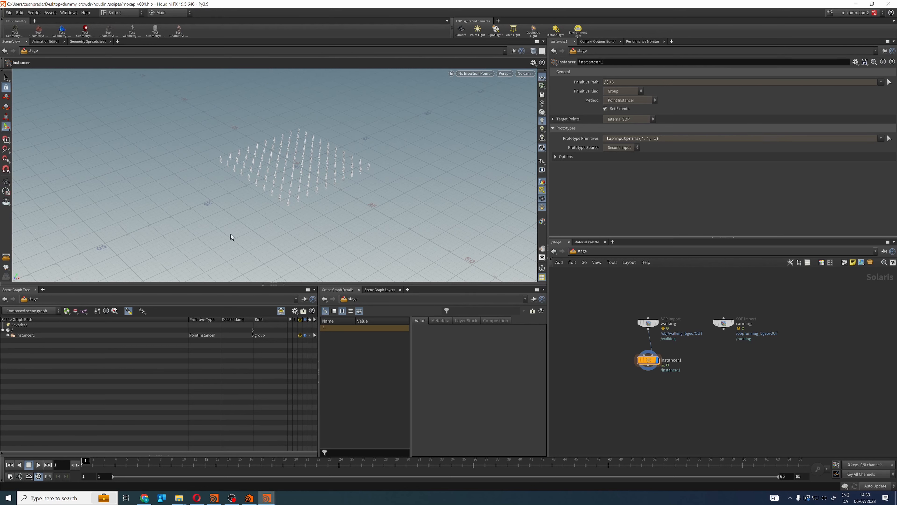
Step: Play back the animation of the grid-placed crowd, stop it and return to the first frame
key("Up")
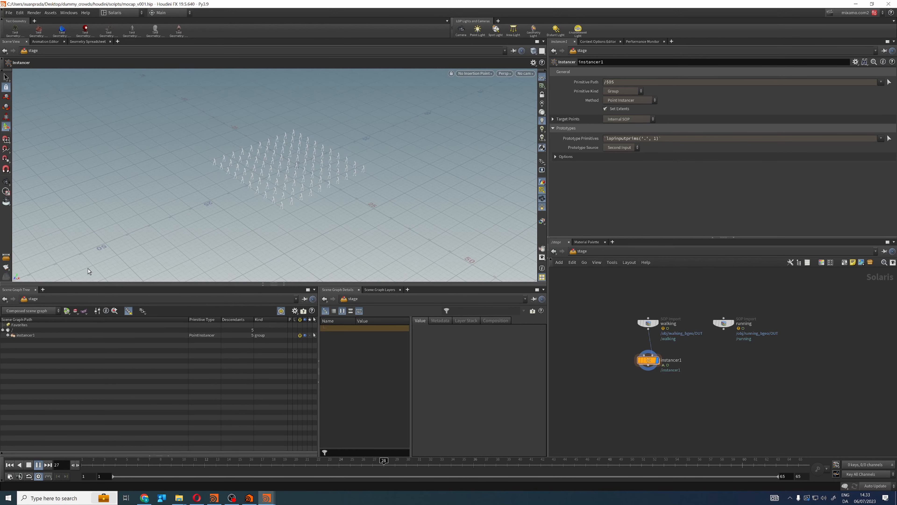
left_click(38, 465)
left_click(10, 465)
right_click_drag(296, 157, 417, 146, "alt")
mouse_move(136, 204)
middle_mouse_down("alt")
mouse_move(287, 171)
mouse_move(133, 209)
middle_mouse_up("alt")
right_click_drag(325, 166, 272, 163, "alt")
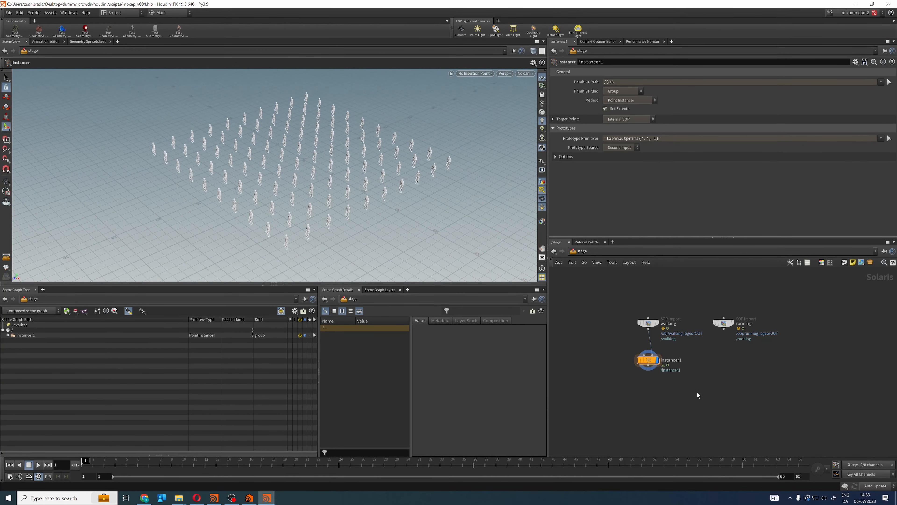
Step: Re-enable the bypassed scatteralign1 node inside instancer1 and go back to the stage network
double_click(648, 359)
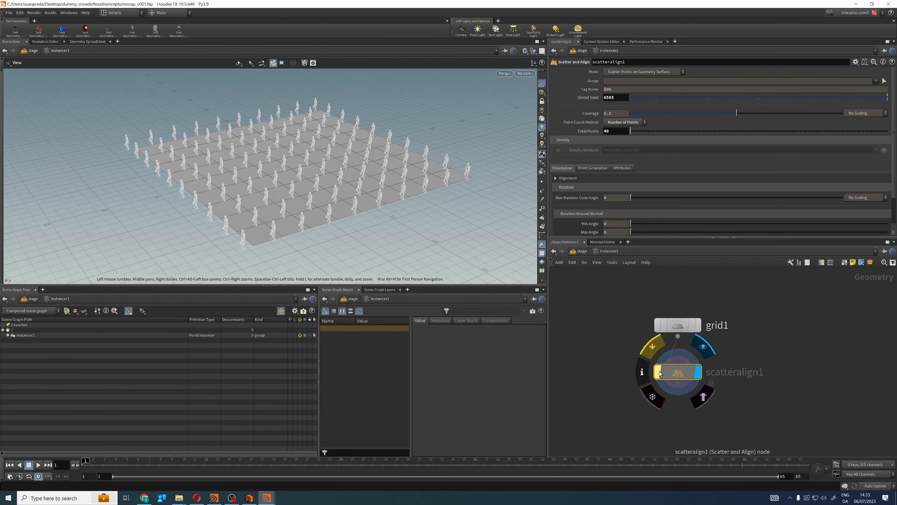
left_click(658, 373)
left_click(584, 253)
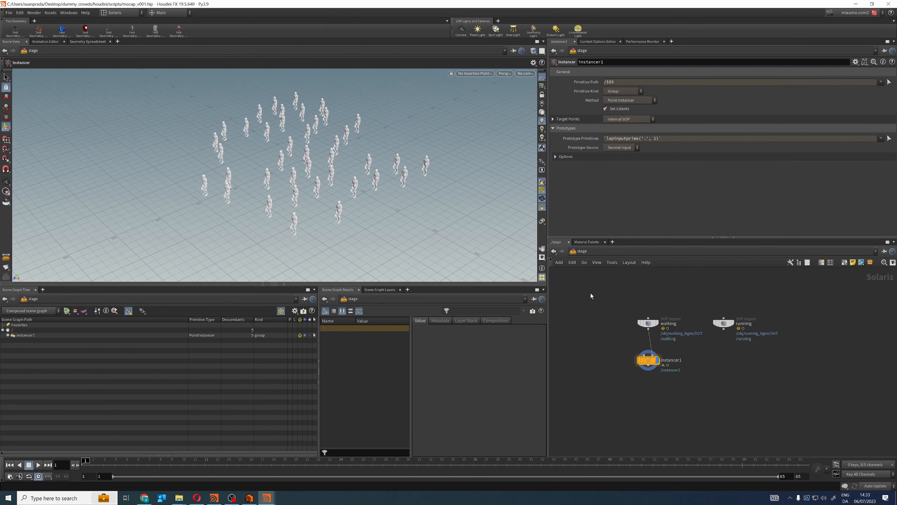
Step: View the scattered crowd from another angle, displaying the running import briefly before switching the display back to instancer1
left_click_drag(361, 186, 329, 153, "alt")
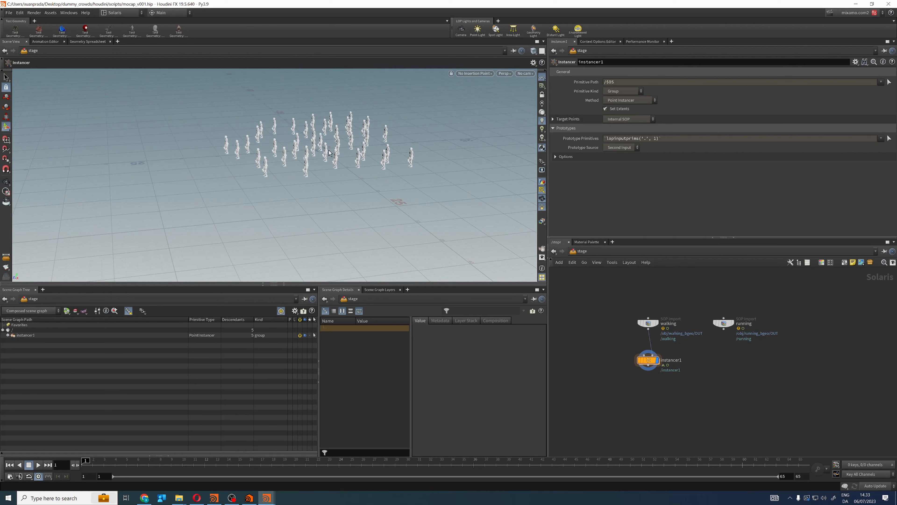
left_click(731, 324)
left_click(656, 360)
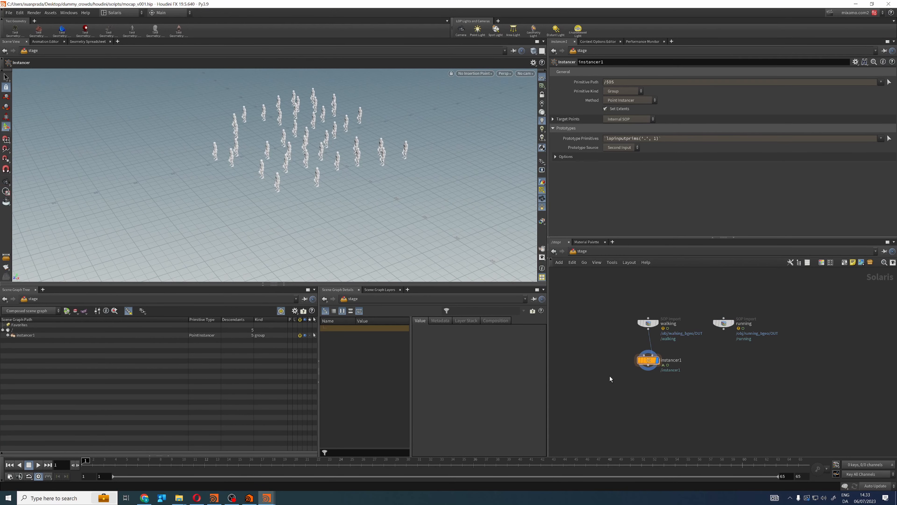
Step: Open instancer1, look through the scatteralign1 settings, try a lower Coverage and reset it to its default
double_click(650, 361)
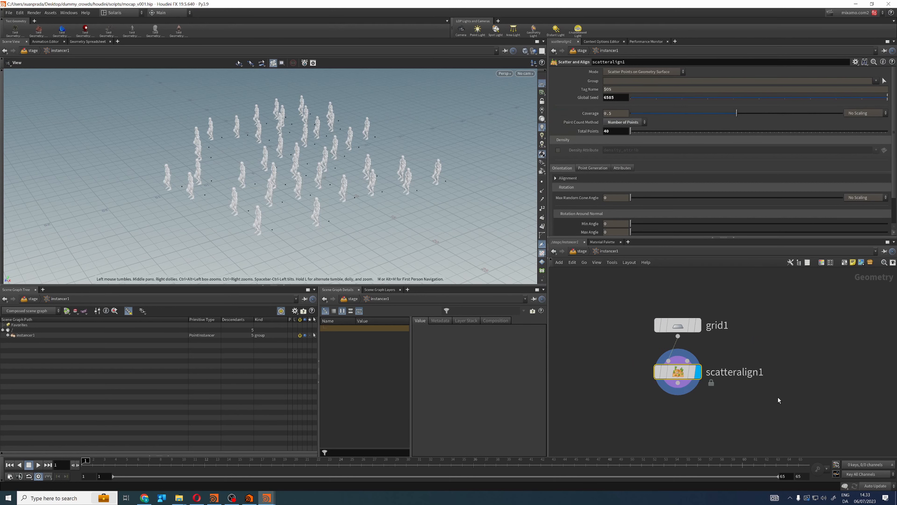
left_click(622, 168)
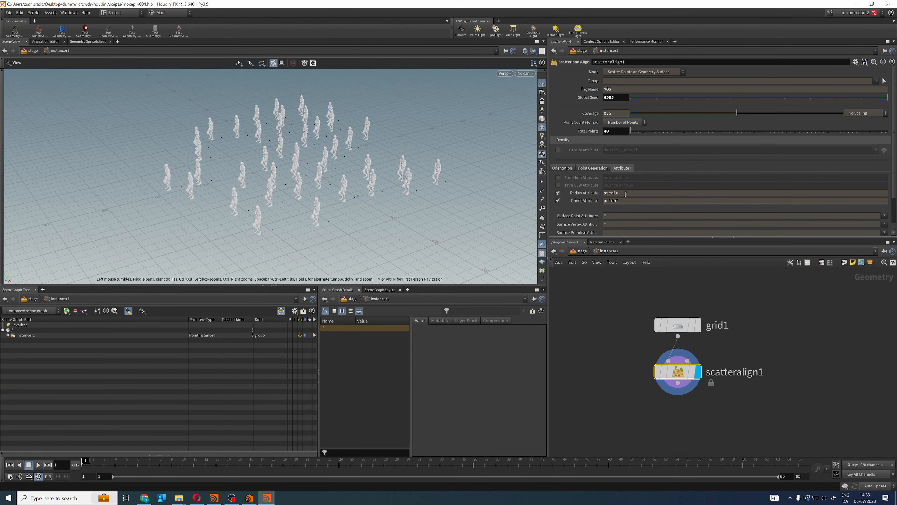
left_click(562, 168)
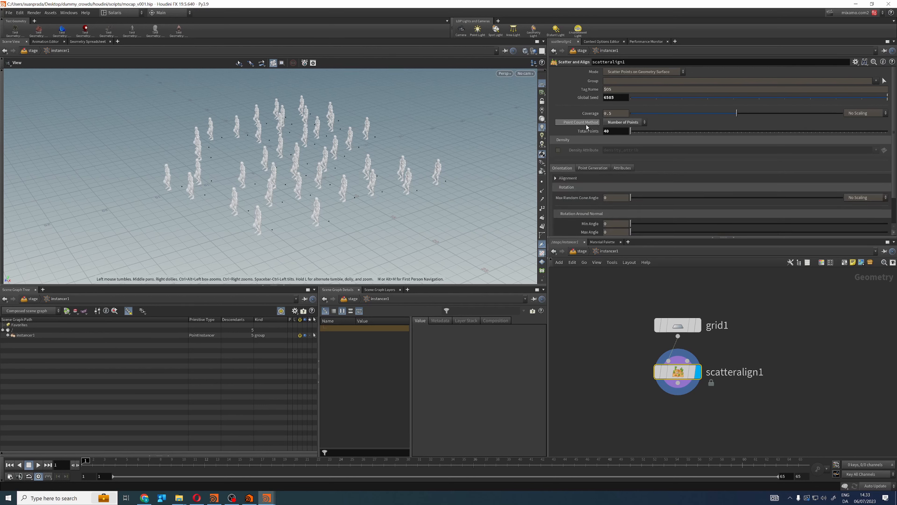
left_click_drag(745, 115, 708, 129)
middle_click(590, 114, "ctrl")
Step: Turn off the Radius Attribute of scatteralign1 and return to its orientation settings
left_click(622, 168)
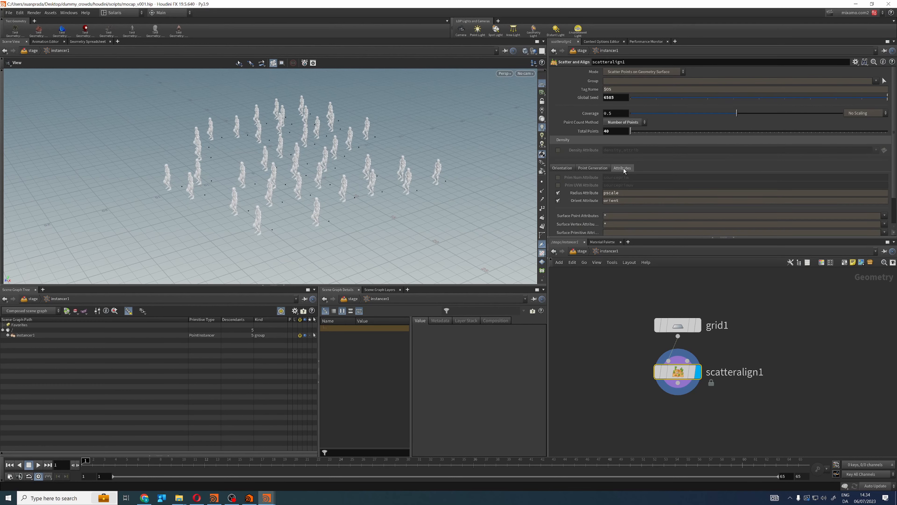
left_click(558, 193)
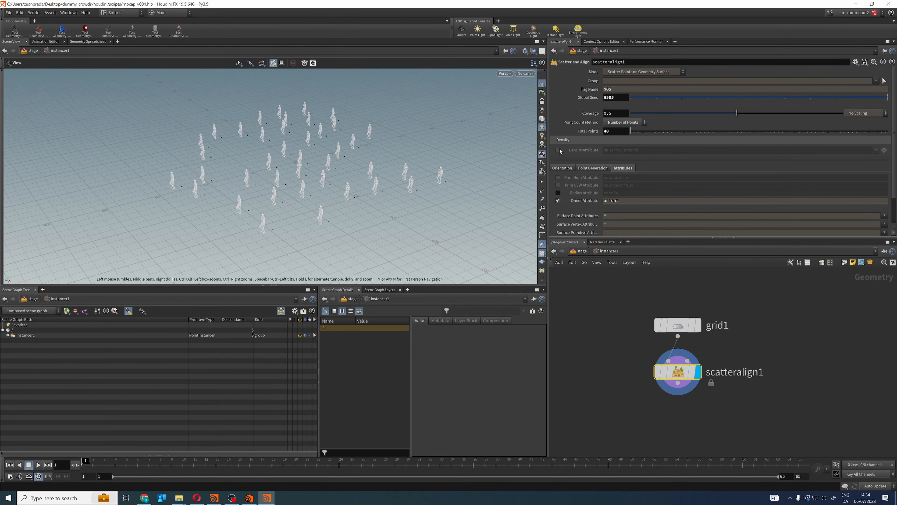
left_click(565, 169)
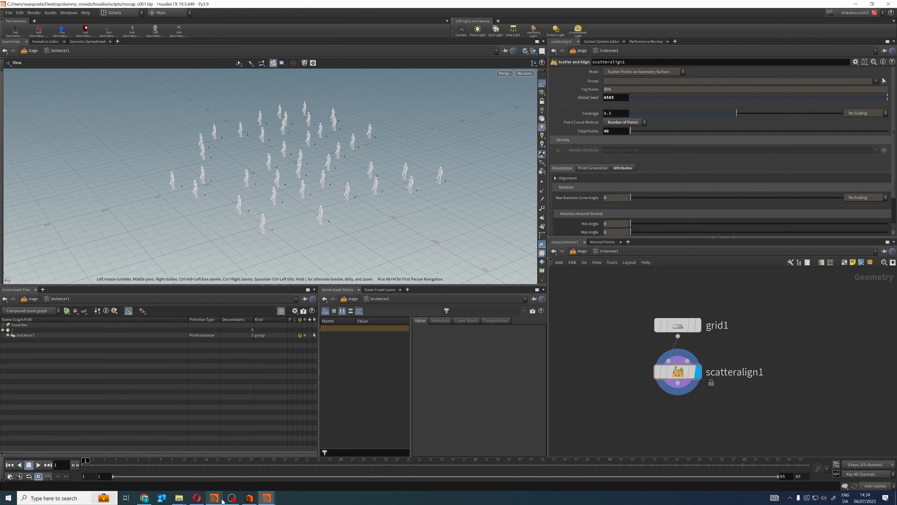
Step: Switch to MPlay, play the rendered dummy_crowd sequence, rewind it to the start and minimize the player
left_click(215, 498)
left_click(92, 361)
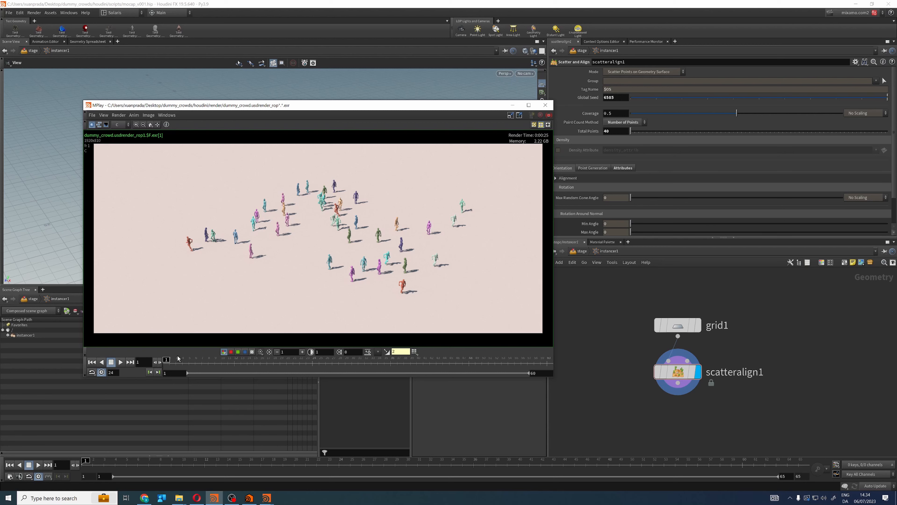
left_click(121, 362)
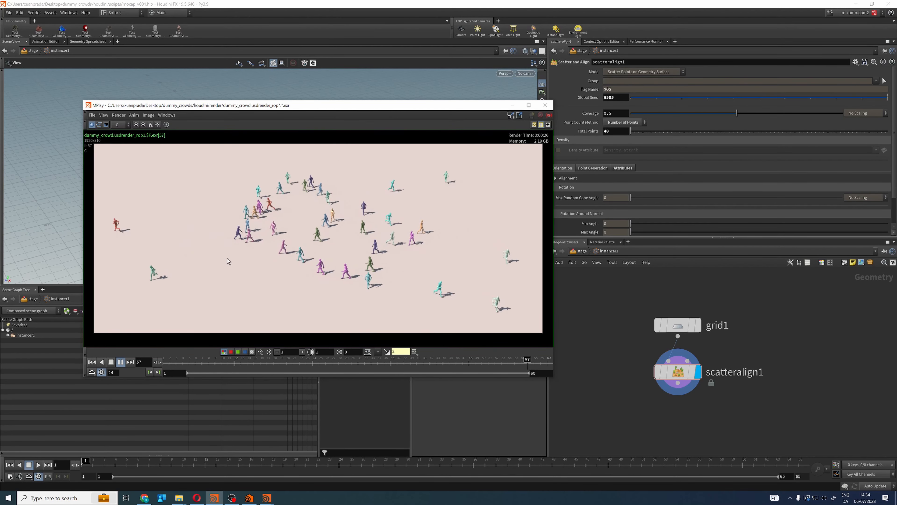
left_click(111, 361)
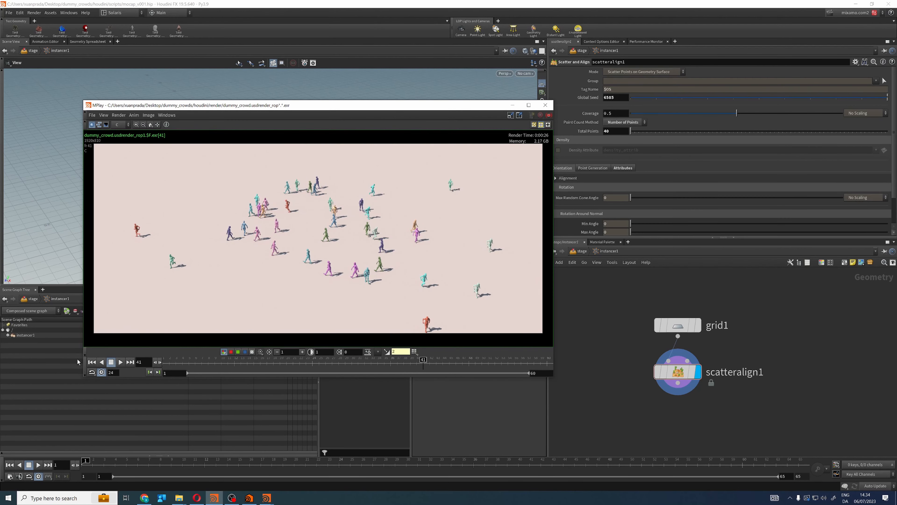
left_click(91, 363)
left_click(513, 105)
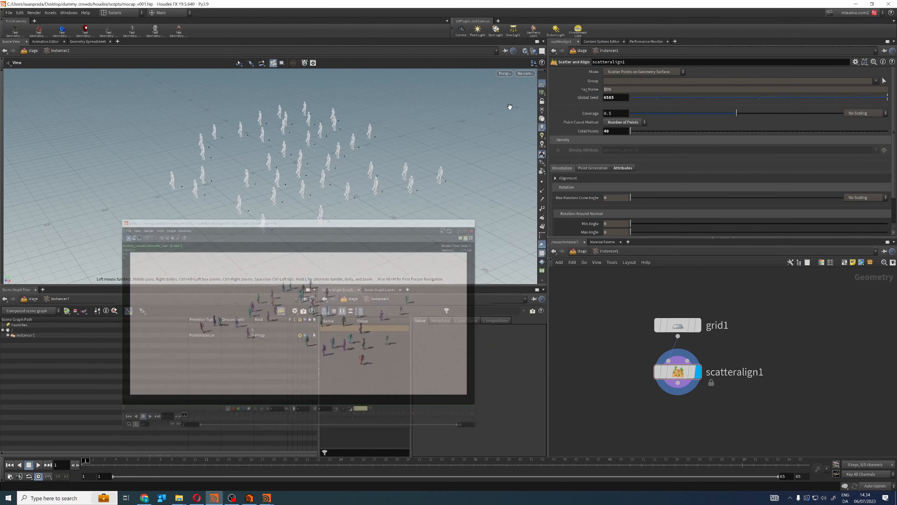
Step: Return to the stage network, play back the scattered walking crowd and go back to the first frame
left_click(684, 325, "shift")
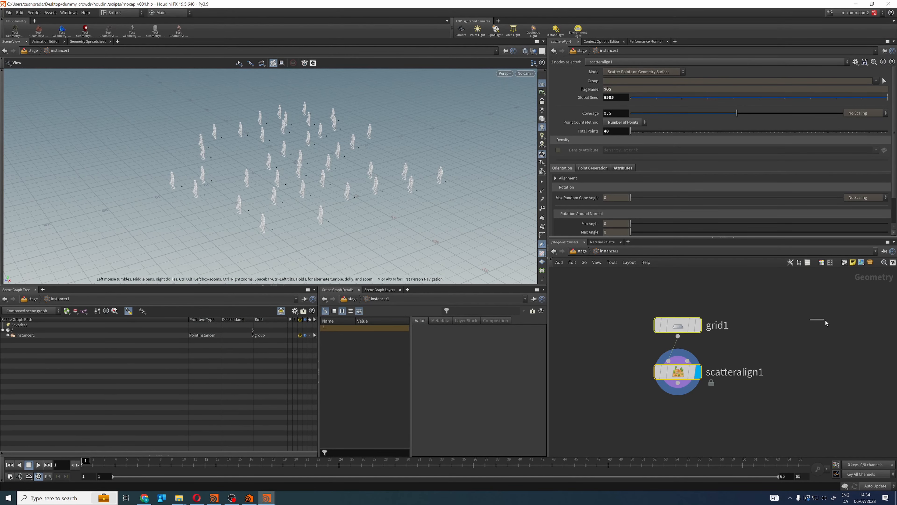
left_click(780, 306)
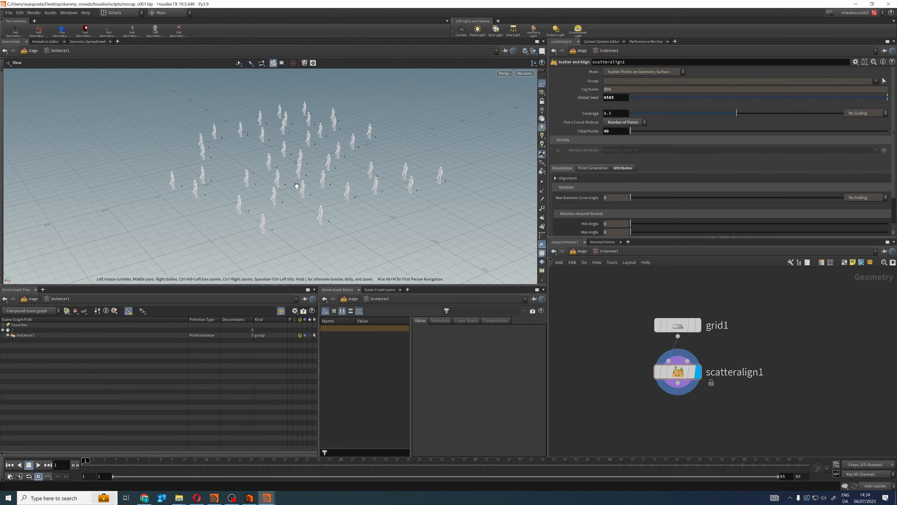
scroll(297, 185, "down", 3)
left_click(579, 251)
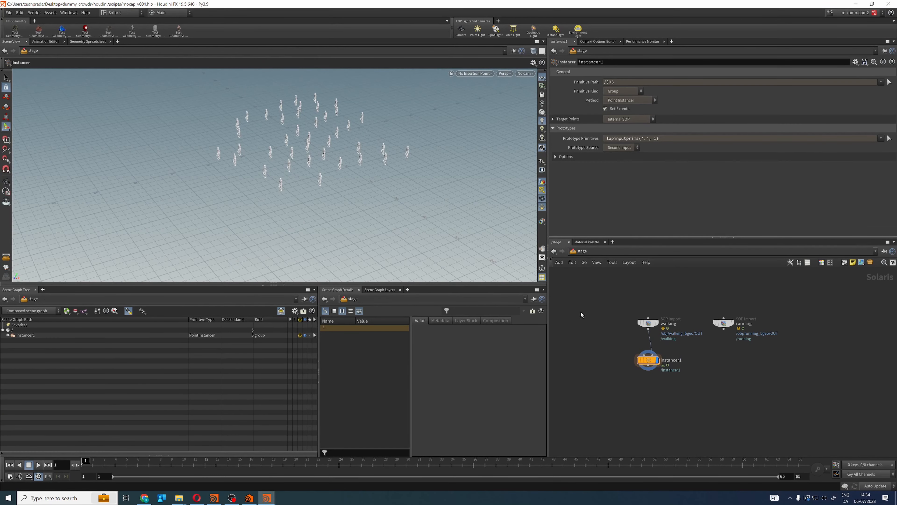
left_click_drag(262, 198, 279, 206)
right_click(280, 206)
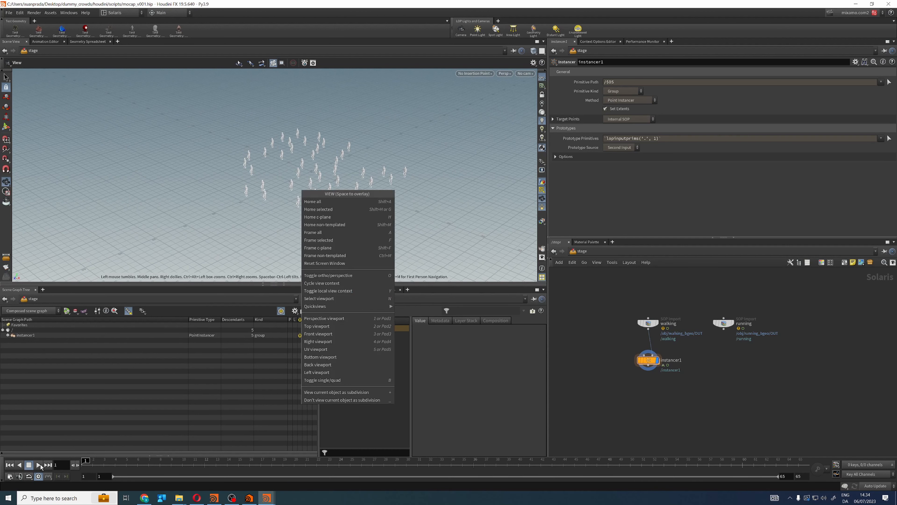
left_click(40, 465)
left_click(40, 466)
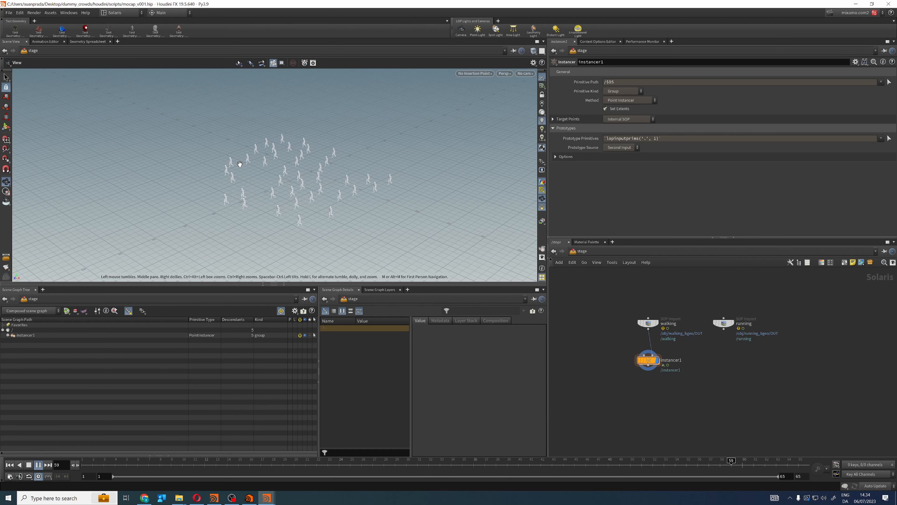
left_click(28, 464)
left_click(9, 465)
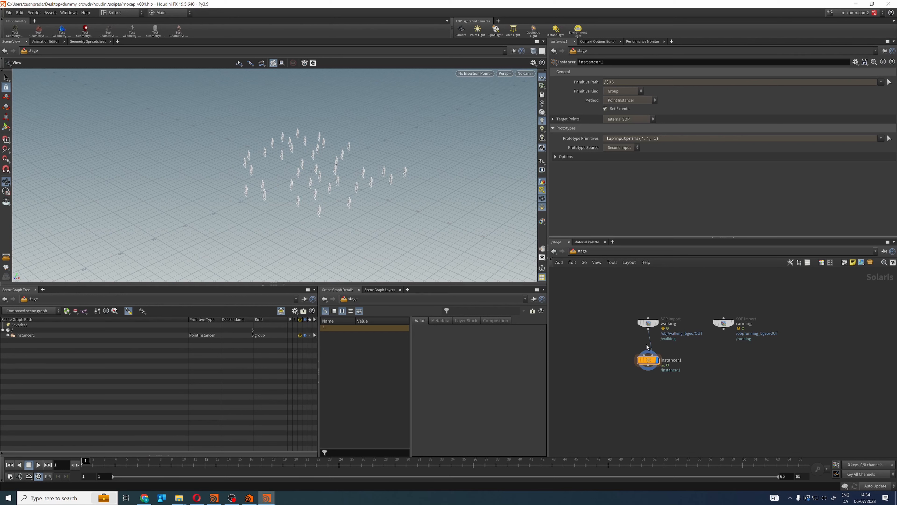
Step: Examine the scattered figures up close and scrub the timeline, ending on the first frame
scroll(645, 348, "up", 3)
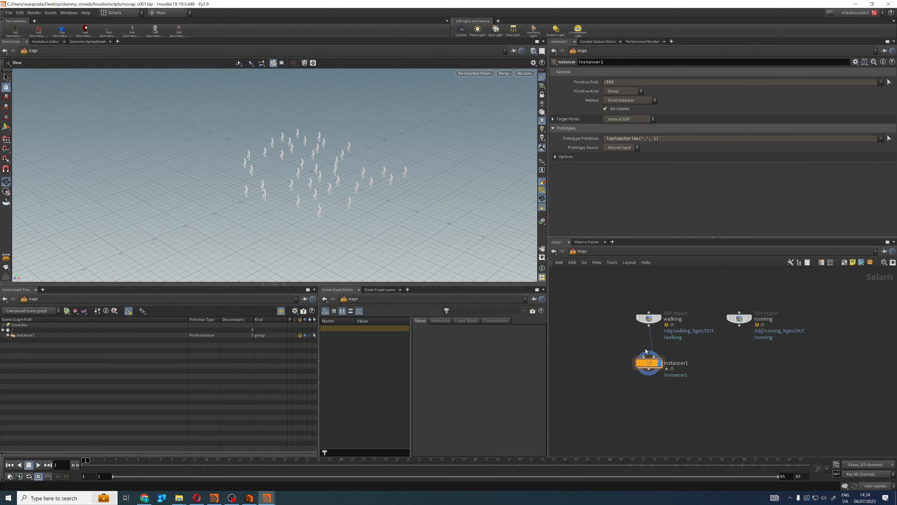
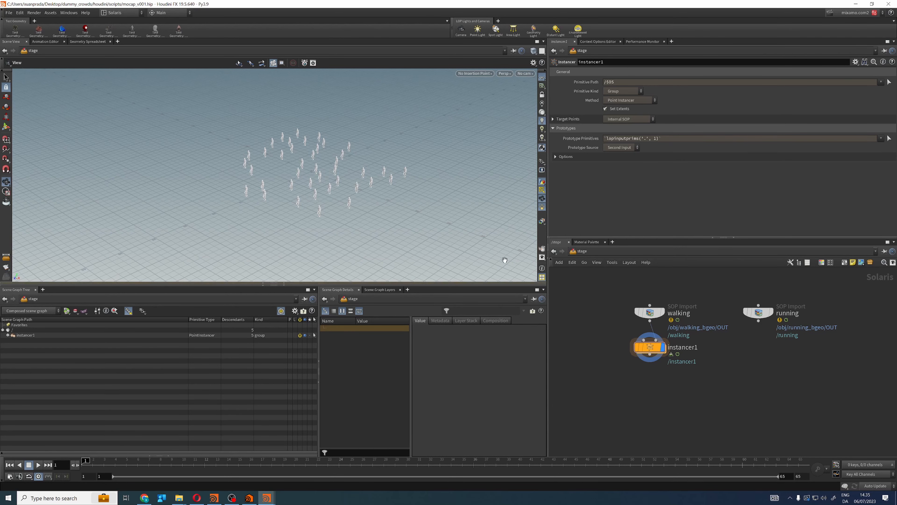
right_click_drag(355, 181, 473, 166)
left_click_drag(307, 164, 294, 166)
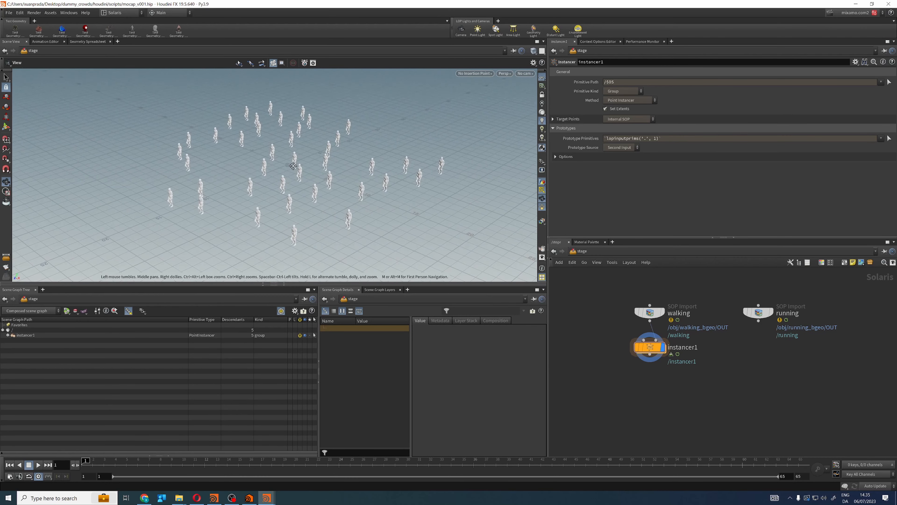
mouse_move(294, 166)
middle_mouse_down()
mouse_move(326, 173)
mouse_move(305, 168)
middle_mouse_up()
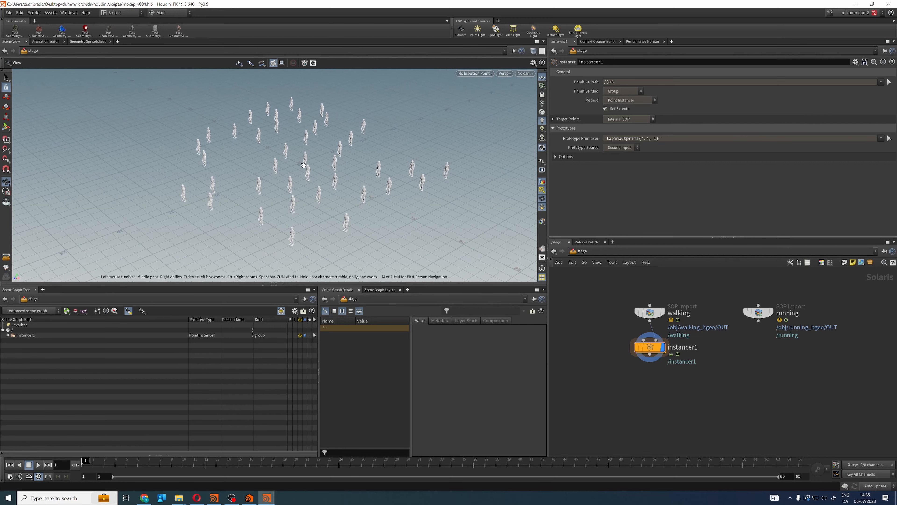
key("Return")
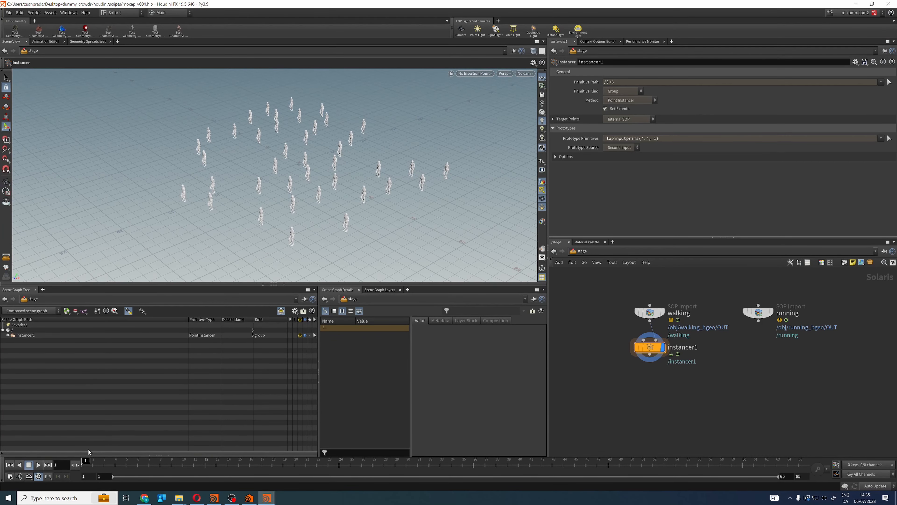
mouse_move(86, 460)
left_mouse_down()
mouse_move(438, 459)
mouse_move(116, 458)
mouse_move(269, 460)
mouse_move(311, 481)
mouse_move(84, 473)
left_mouse_up()
left_click_drag(107, 465, 2, 462)
Step: Inside instancer1, set scatteralign1's Max Angle for Rotation Around Normal to 62.2, play the animation and rewind it
double_click(650, 345)
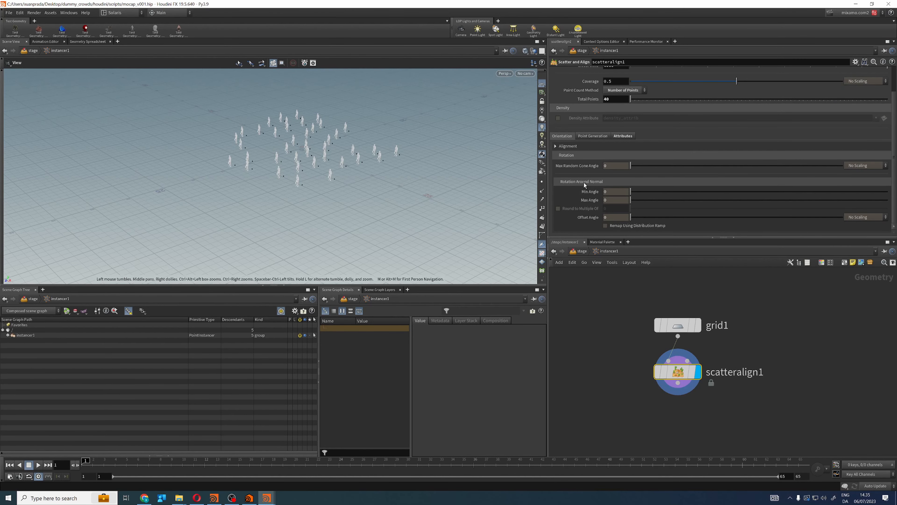
left_click_drag(631, 200, 675, 200)
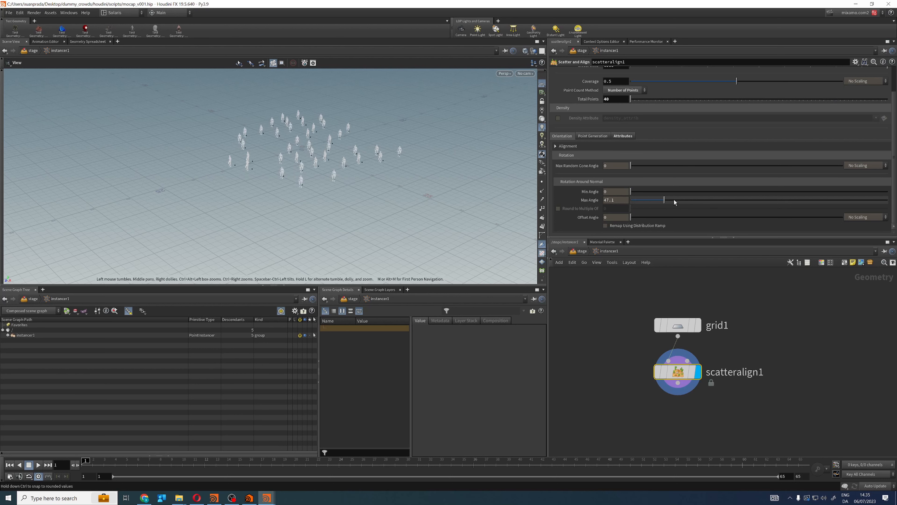
left_click(38, 465)
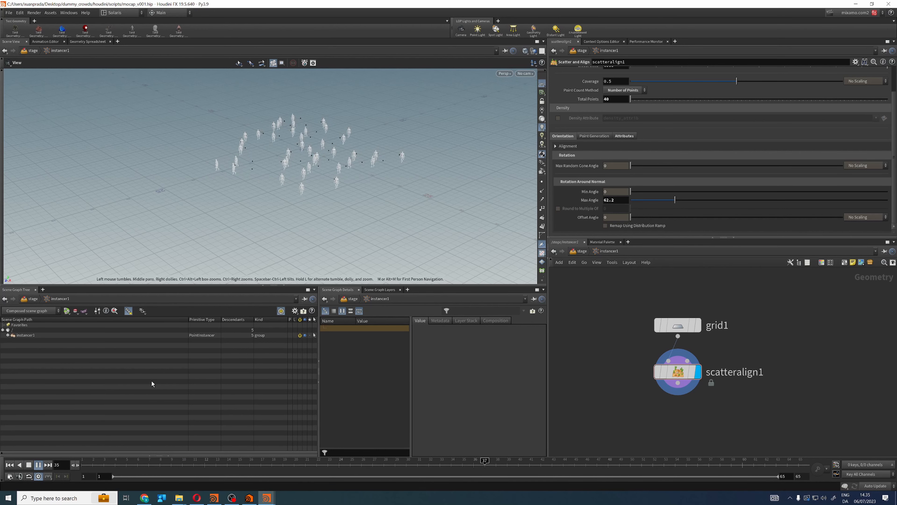
left_click(37, 464)
left_click(10, 465)
Step: Set scatteralign1's Max Angle for Rotation Around Normal to 360 and play the crowd animation from the stage network
left_click_drag(675, 200, 888, 204)
key("u")
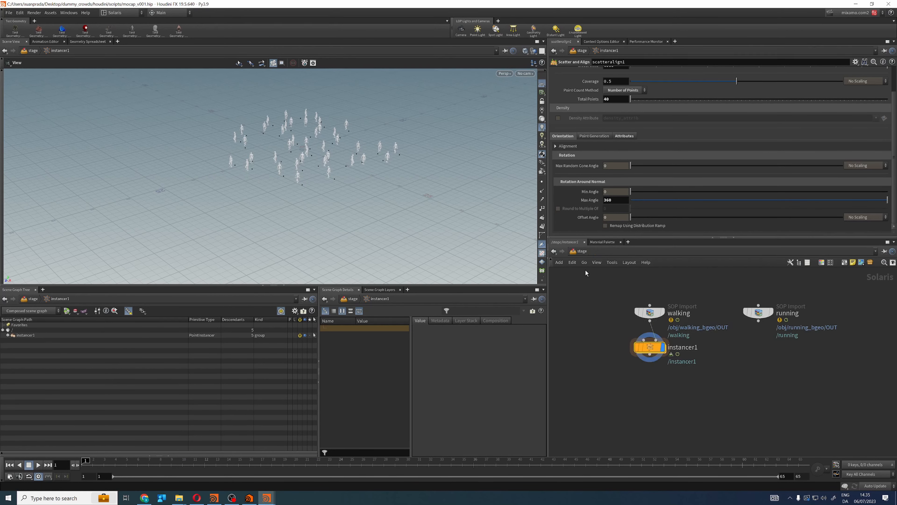
left_click(38, 465)
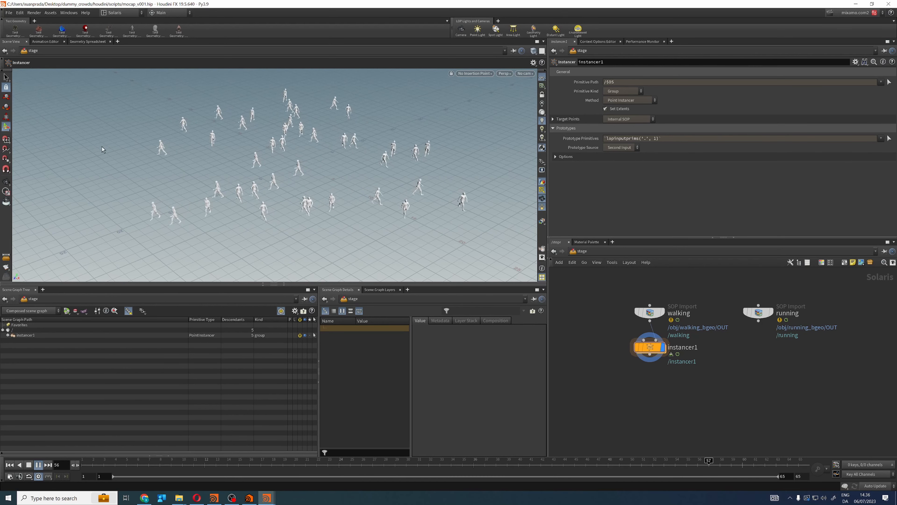
Step: Rewind the crowd animation to the first frame, view the scatter network inside instancer1 and return to the stage network
left_click(13, 464)
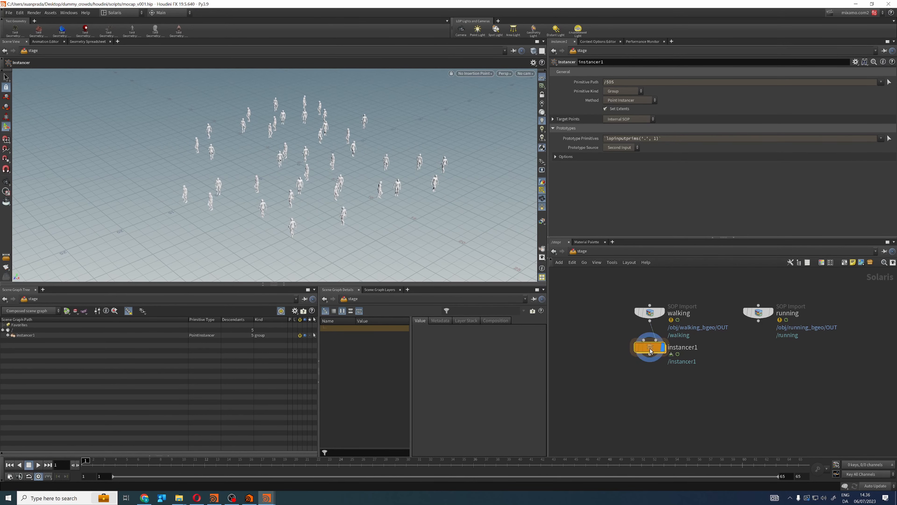
double_click(649, 349)
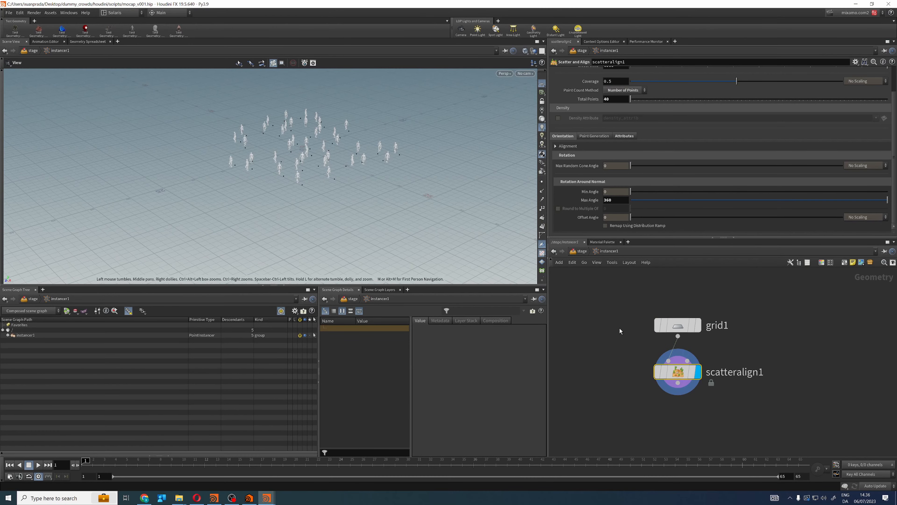
left_click(580, 251)
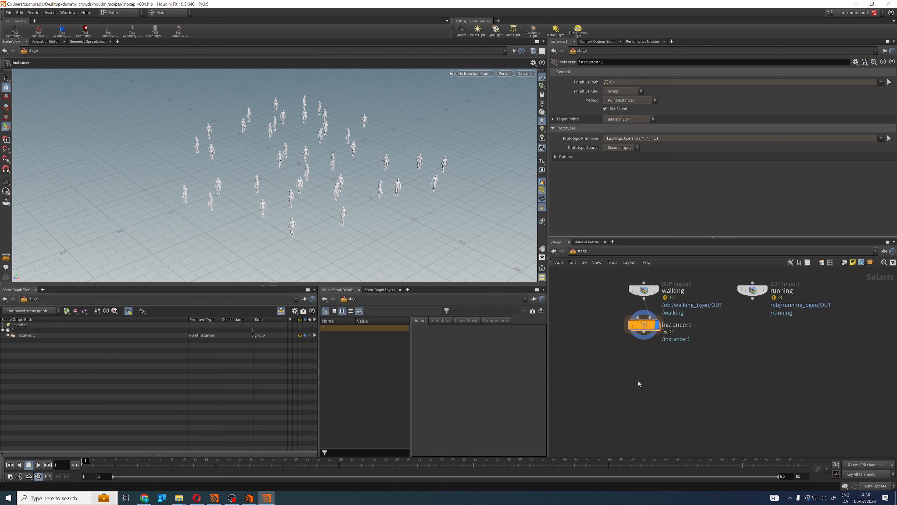
Step: Add a Retime Instances node to the stage network and place it below instancer1
middle_click_drag(638, 381, 639, 396)
left_click_drag(616, 317, 668, 290)
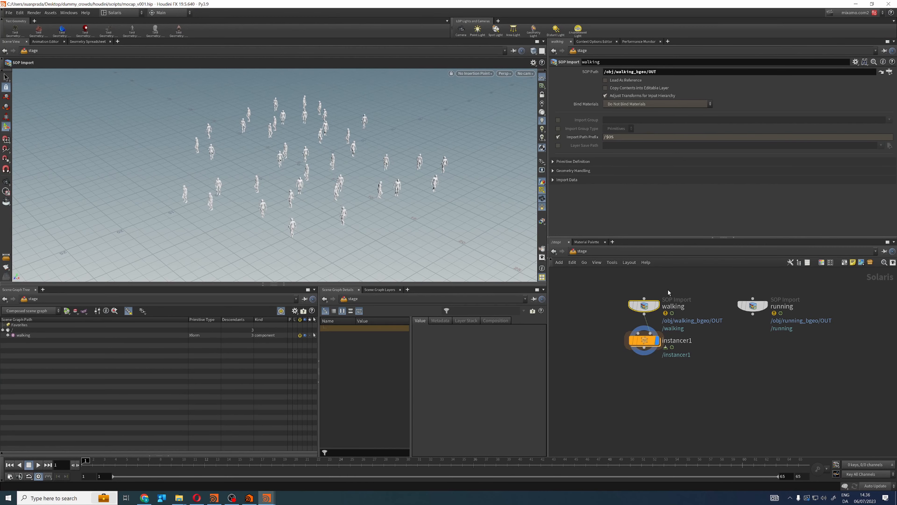
mouse_move(649, 308)
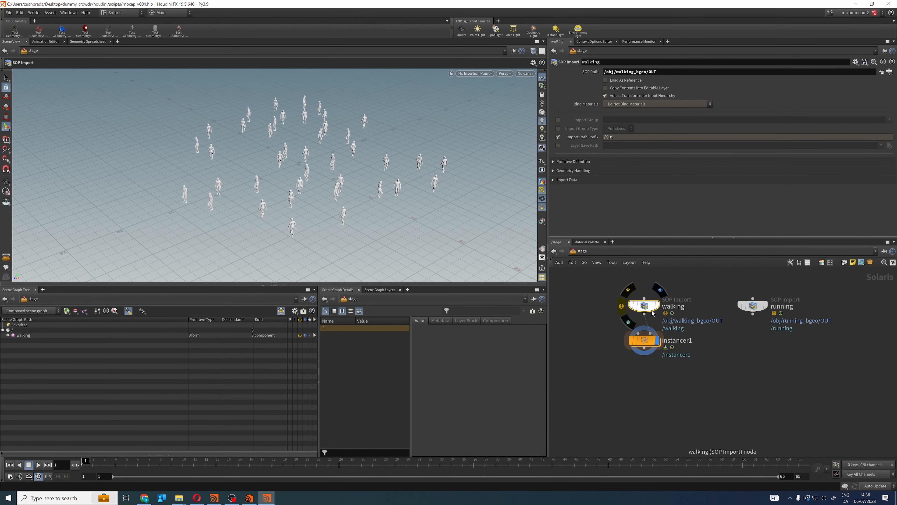
left_click(638, 405)
key("Tab")
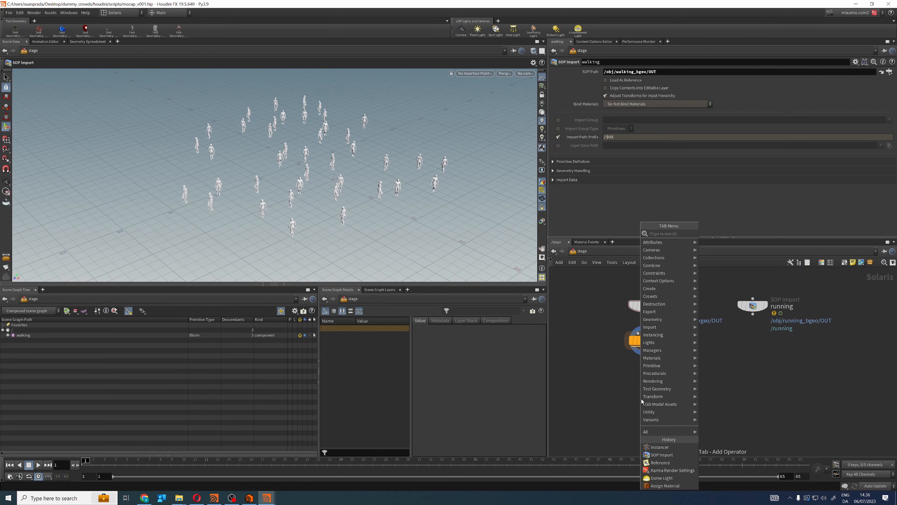
type("retime")
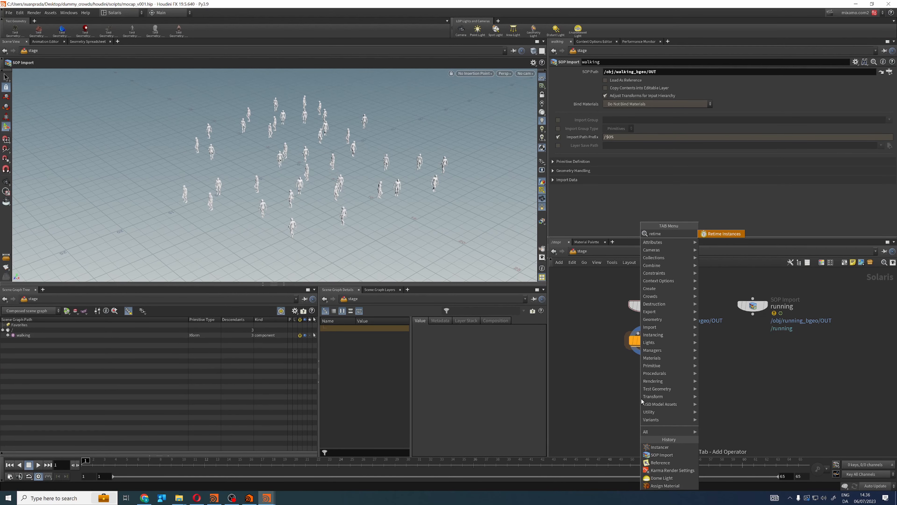
key("Return")
left_click(642, 398)
left_click_drag(641, 400, 645, 410)
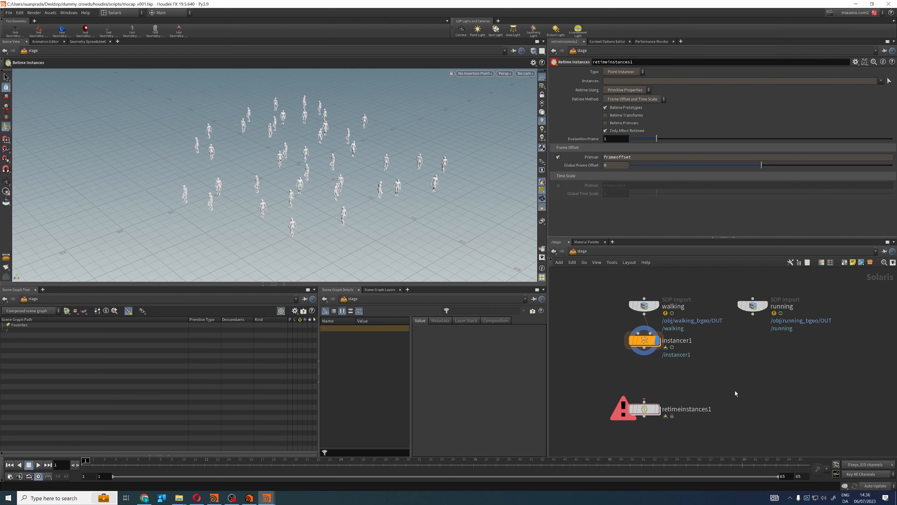
Step: Add a Cache node between instancer1 and retimeinstances1, connected to instancer1's output
left_click(644, 305)
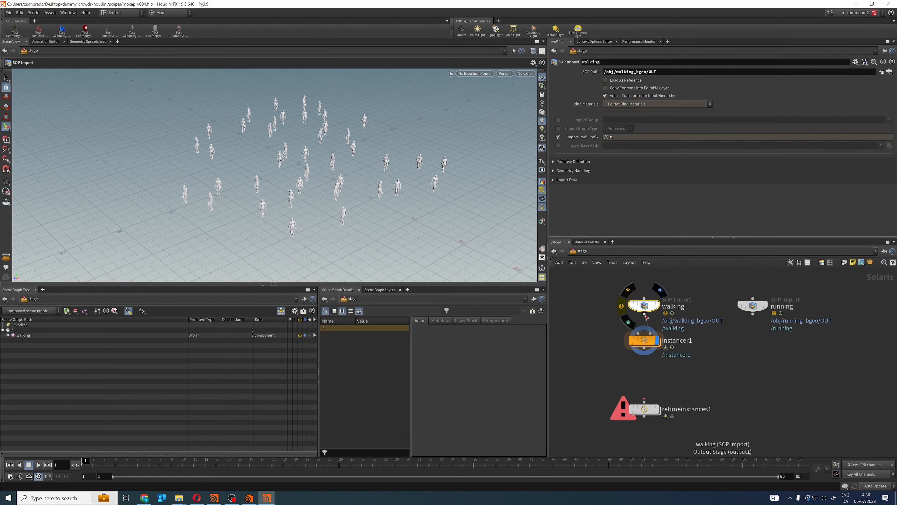
left_click_drag(671, 75, 557, 75)
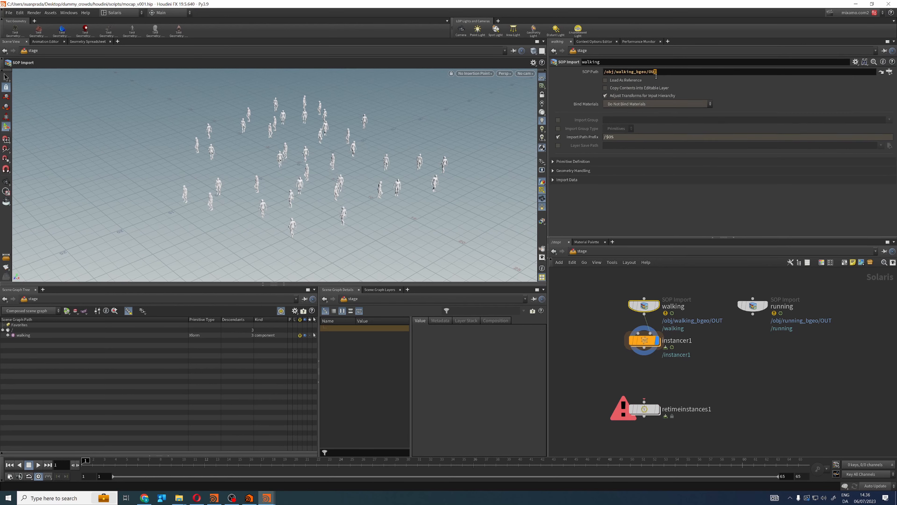
left_click_drag(620, 374, 607, 375)
key("Tab")
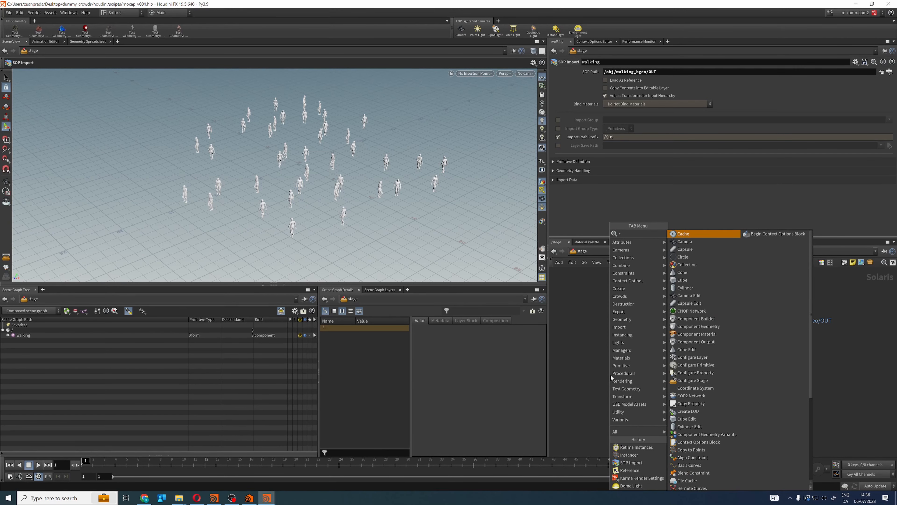
key("Return")
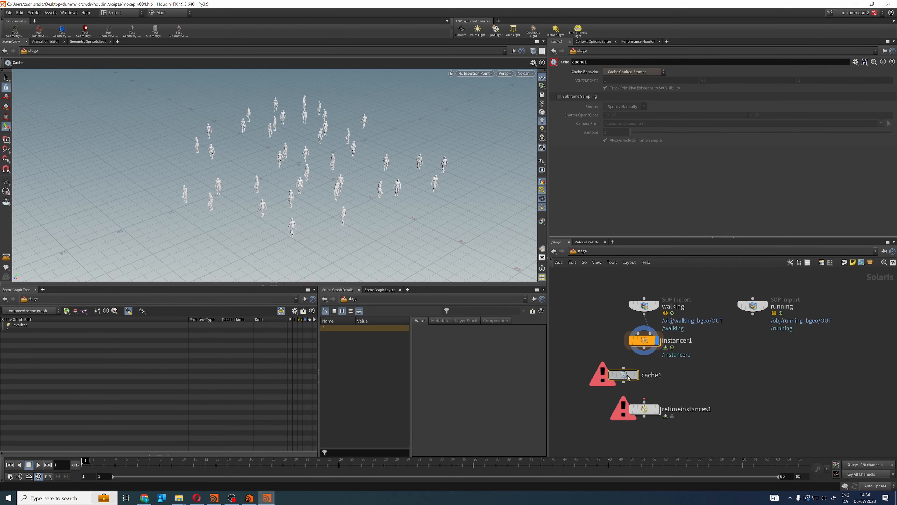
left_click(648, 376)
left_click(659, 375)
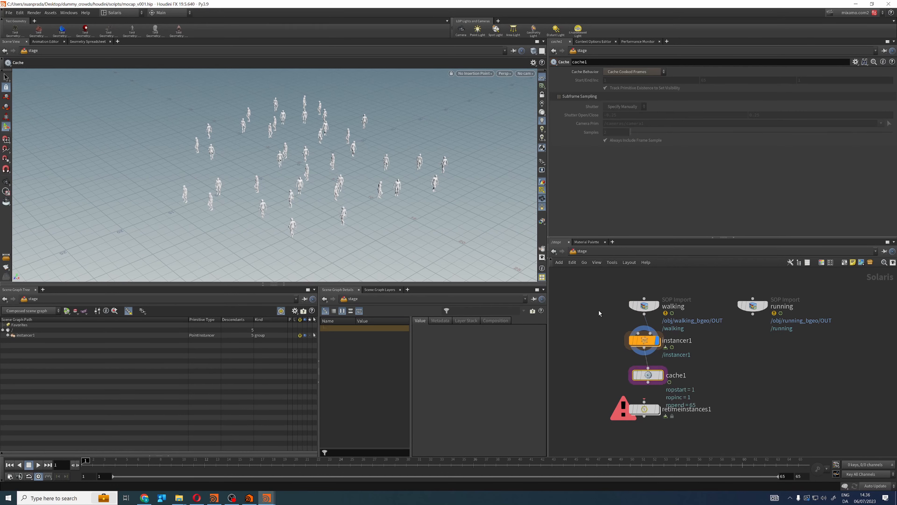
middle_click_drag(739, 381, 718, 355)
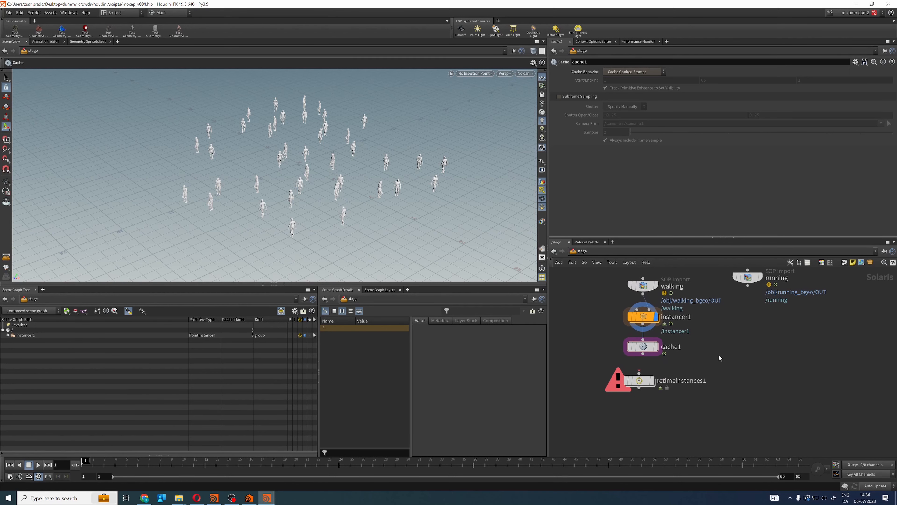
Step: Connect cache1's output to retimeinstances1, align the node beneath it and make retimeinstances1 the displayed node
left_click(656, 347)
left_click(648, 347)
left_click_drag(643, 357, 656, 391)
left_click(658, 390)
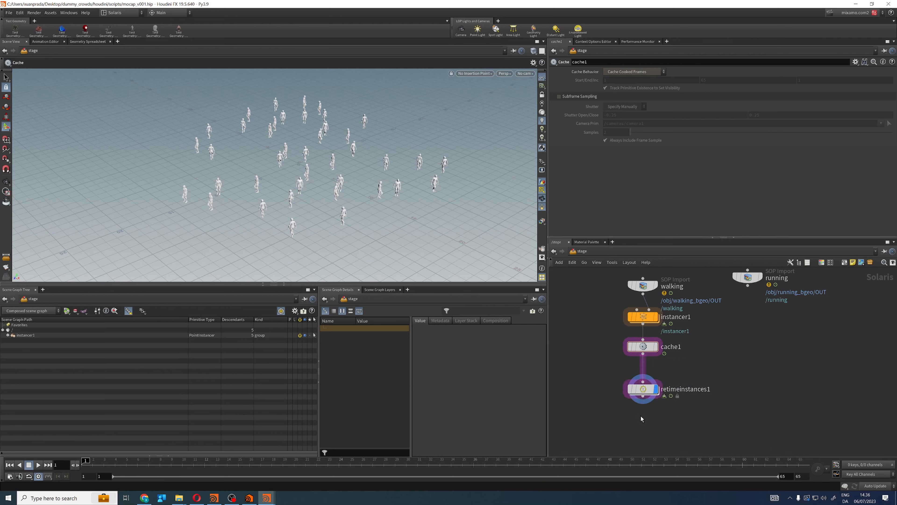
Step: Set retimeinstances1's Global Frame Offset to 10
left_click(638, 391)
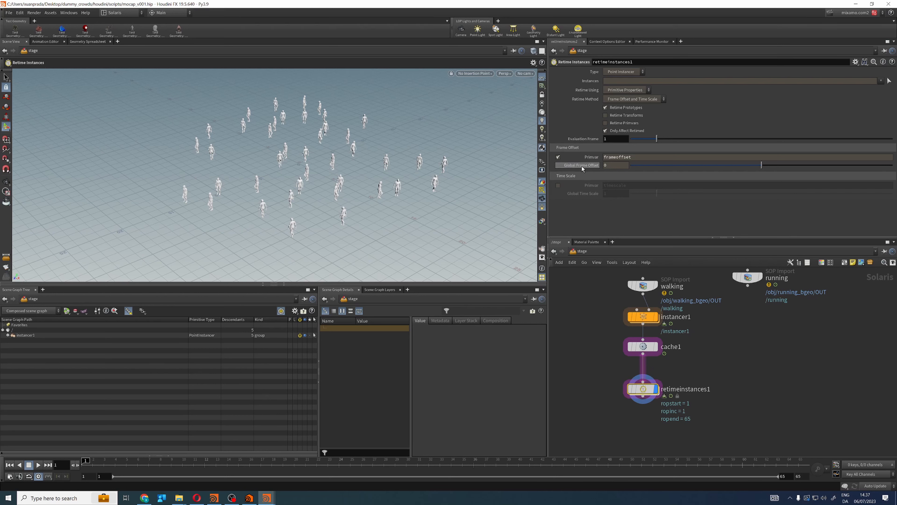
left_click(615, 165)
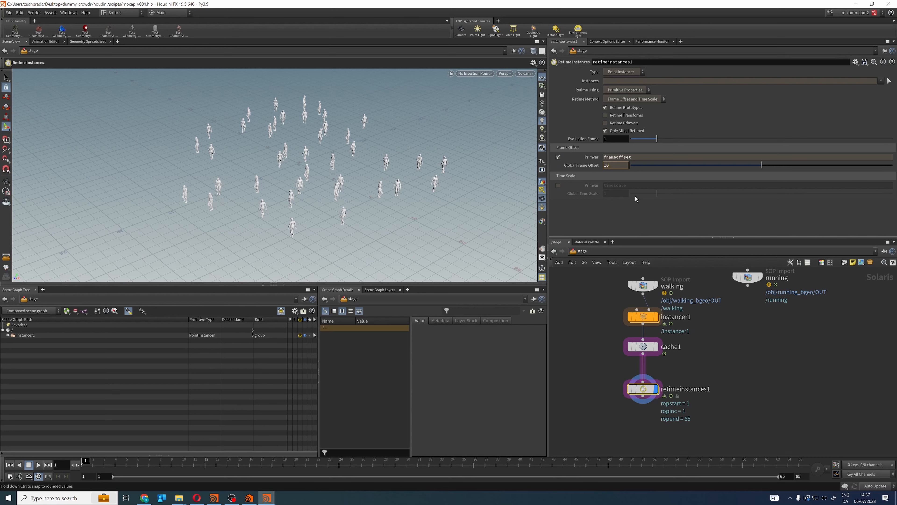
key("Return")
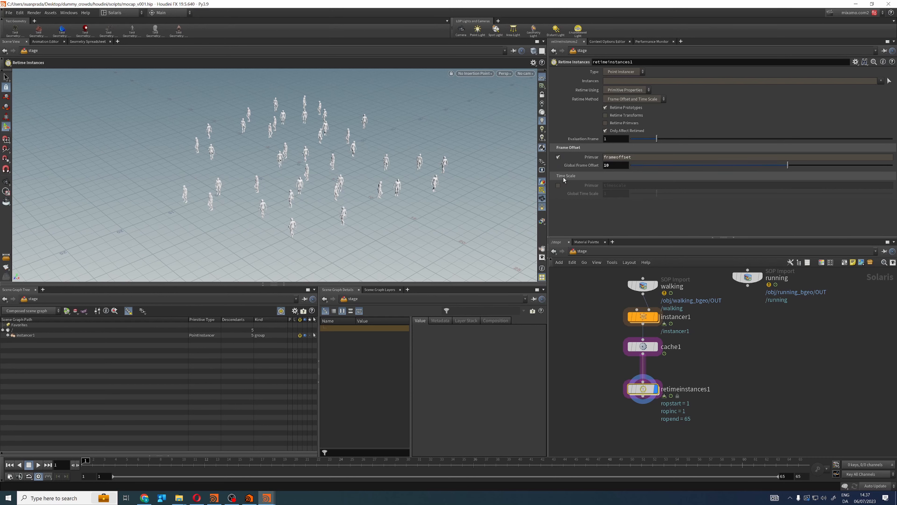
Step: Enable the Time Scale primvar on retimeinstances1, trying a Global Time Scale of 2 before setting it to 4
left_click(568, 187)
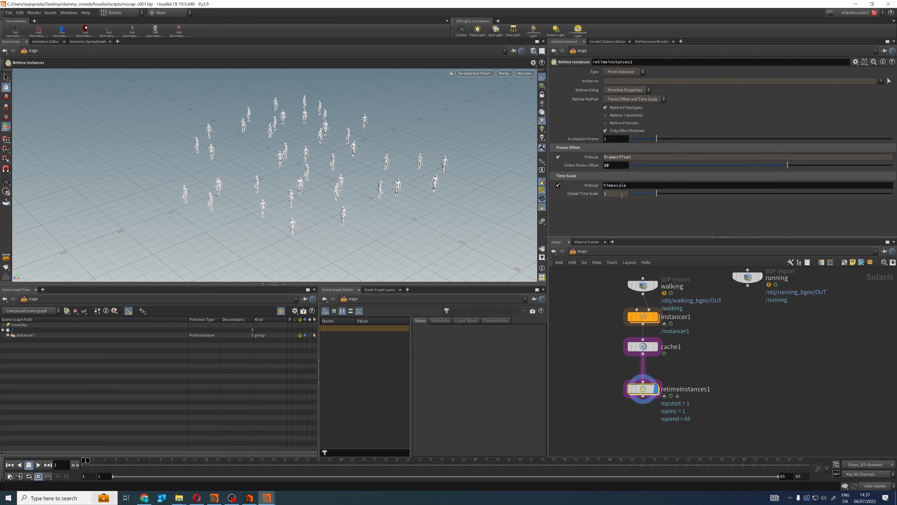
left_click(622, 194)
type("2")
key("Return")
left_click(611, 194)
key("Return")
left_click(607, 193)
type("4")
key("Return")
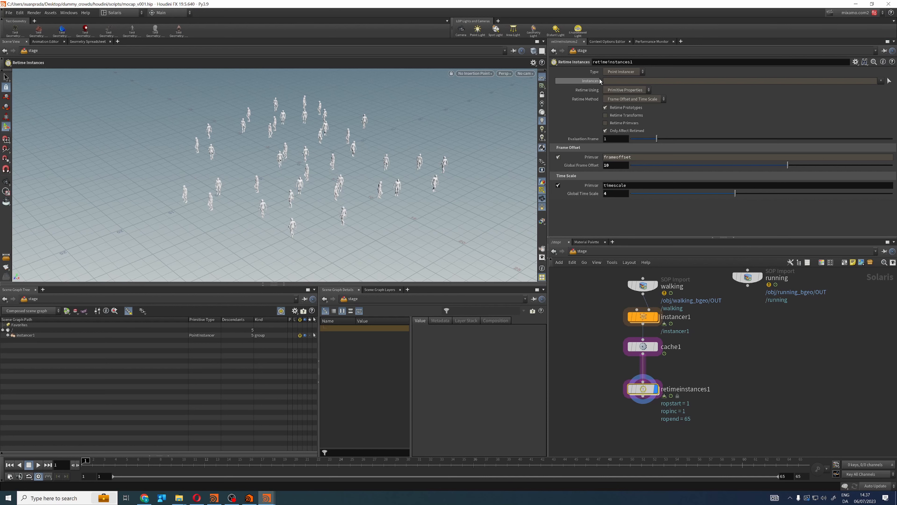
Step: Pick a single figure in the crowd, /instancer1[22], as the instance for retimeinstances1 to retime
left_click(889, 81)
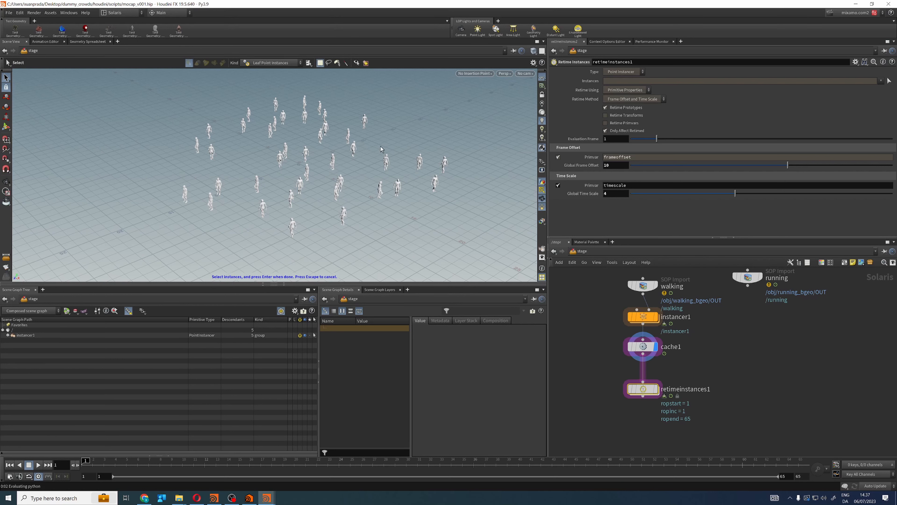
left_click_drag(380, 146, 399, 178)
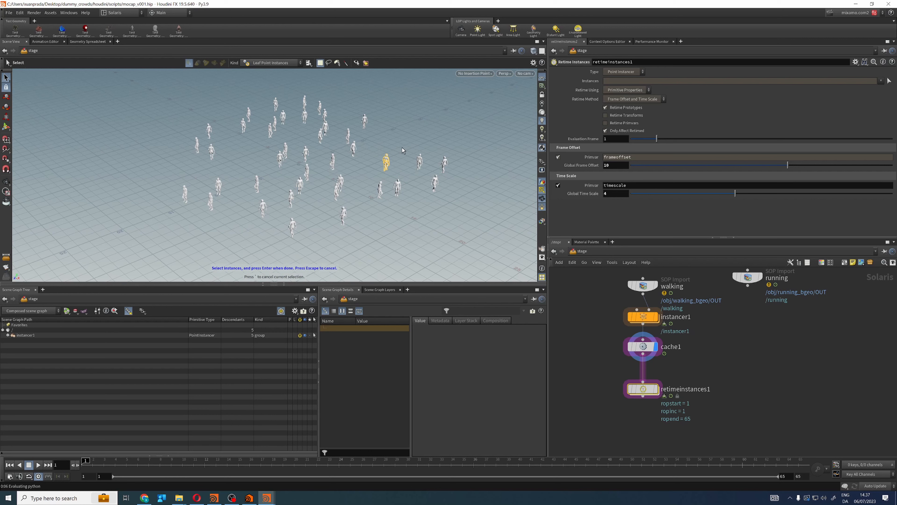
key("Return")
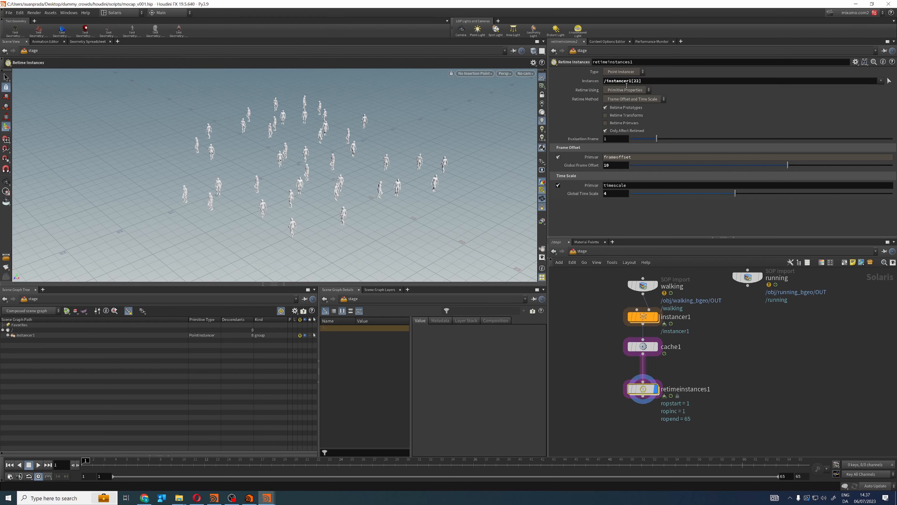
Step: Check retimeinstances1's Instances path against the instancer1 node, play the crowd animation and return to the first frame
left_click_drag(631, 81, 599, 81)
left_click(642, 317)
left_click(643, 389)
double_click(635, 80)
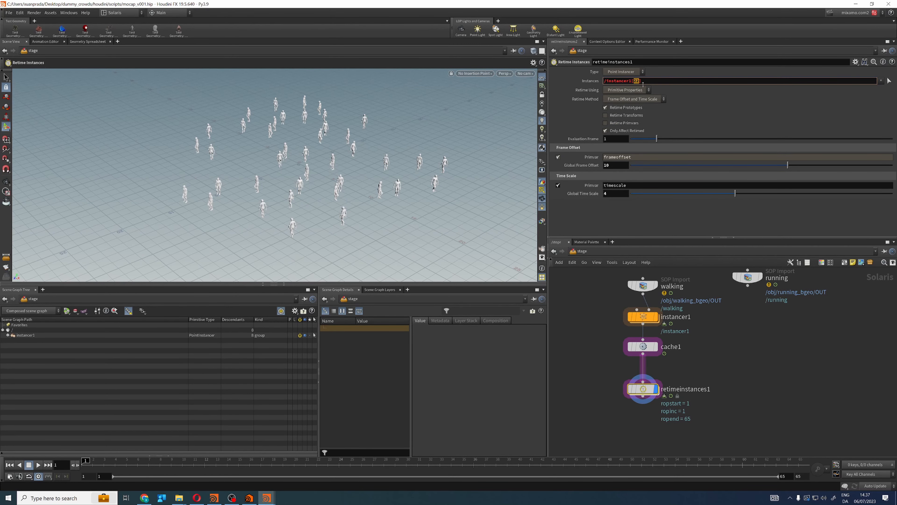
key("Return")
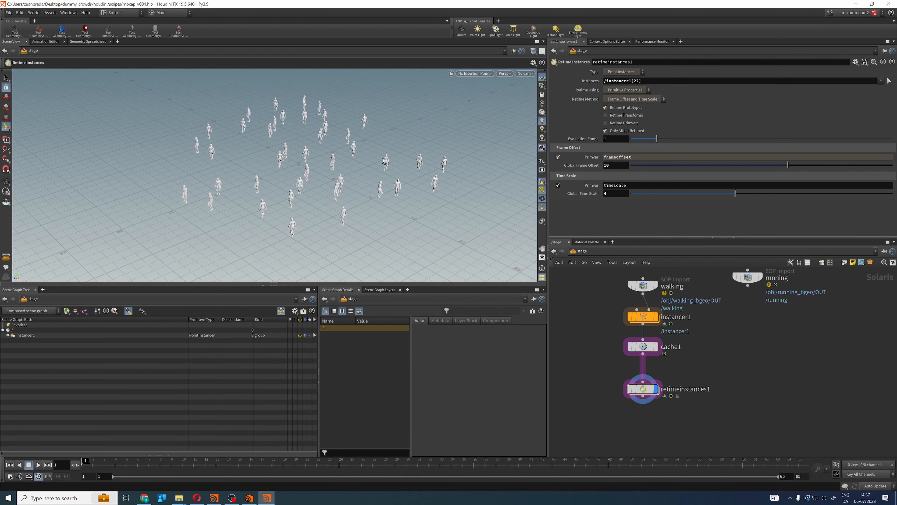
left_click(38, 465)
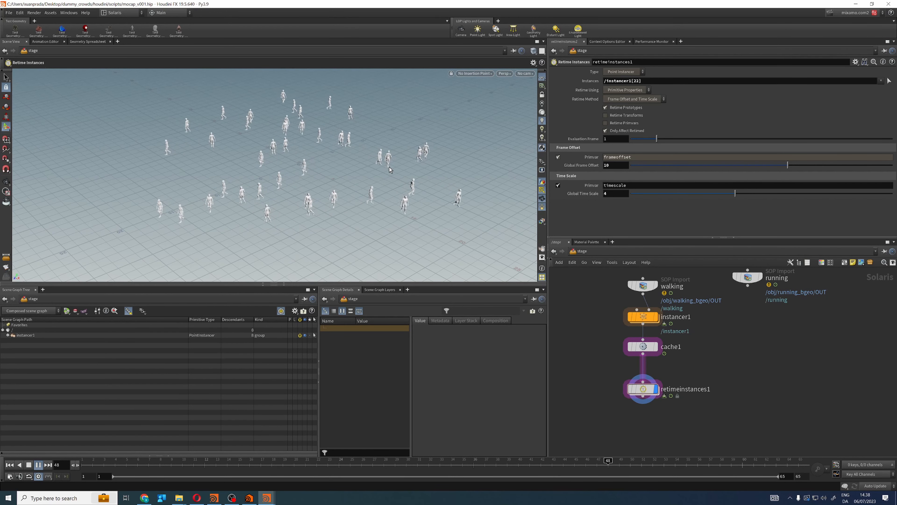
left_click(30, 465)
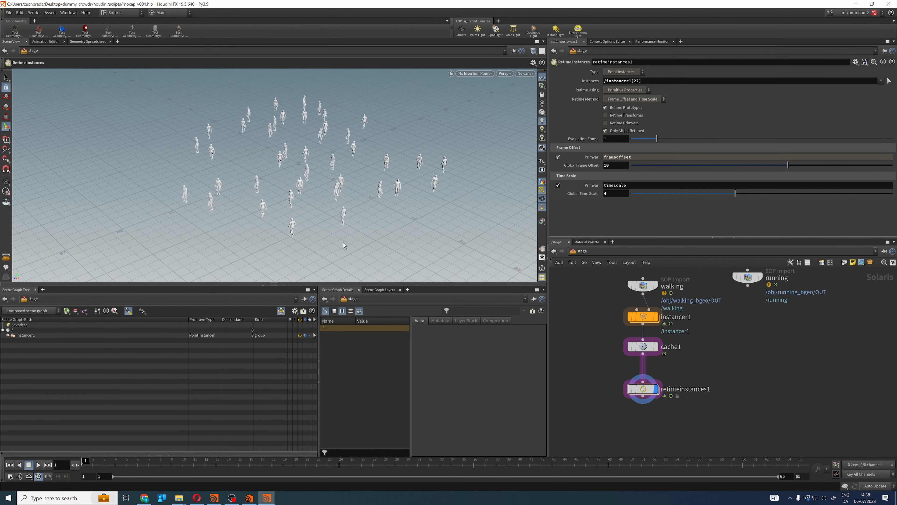
Step: Set retimeinstances1's Instances to the point range /instancer1[10-20]
left_click(639, 81)
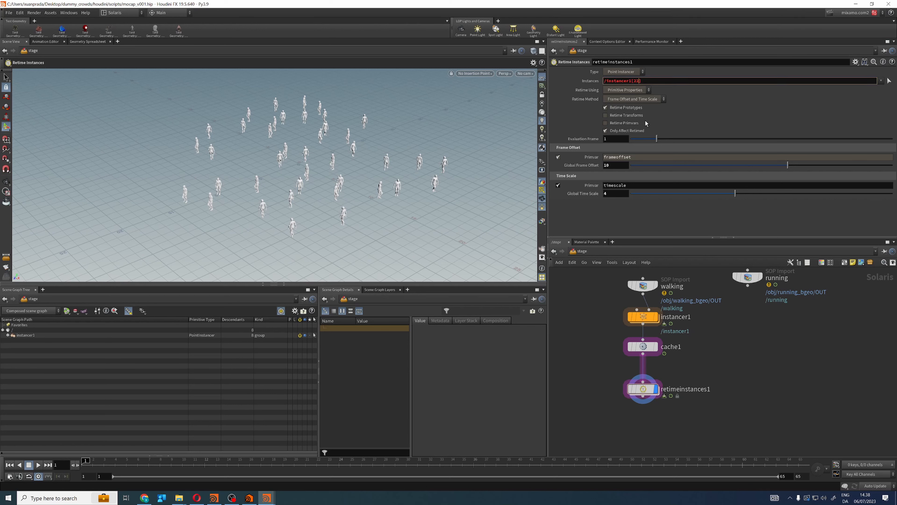
key("BackSpace")
key("BackSpace")
type("10-20]")
key("Return")
Step: Highlight the targeted instances in the viewport, play the retimed crowd and return to the first frame
left_click(889, 81)
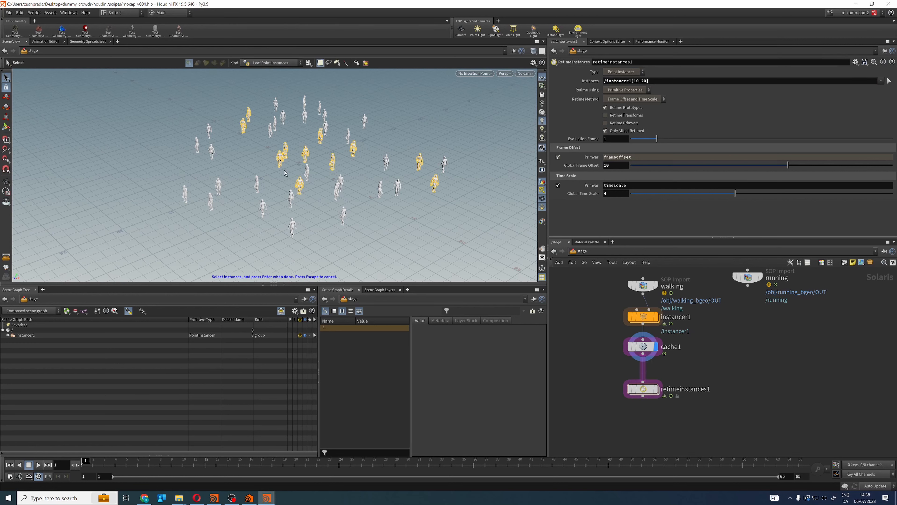
key("Return")
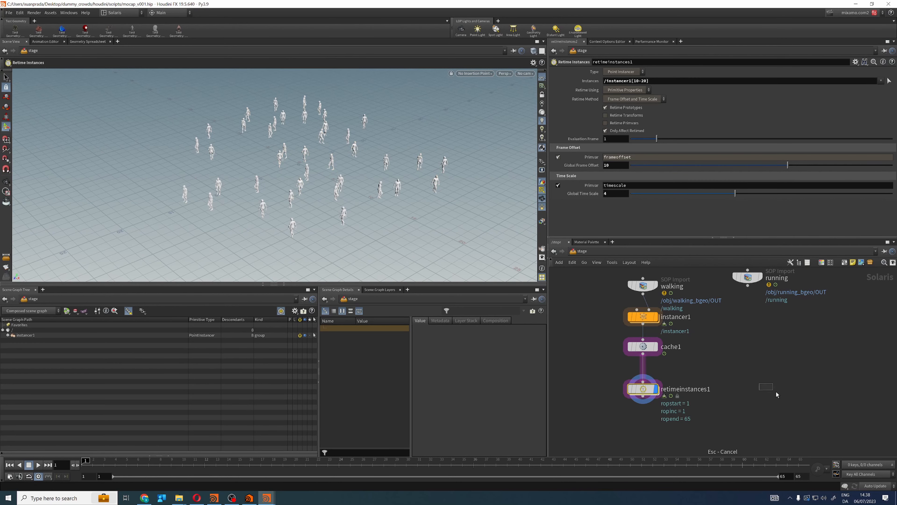
left_click(38, 465)
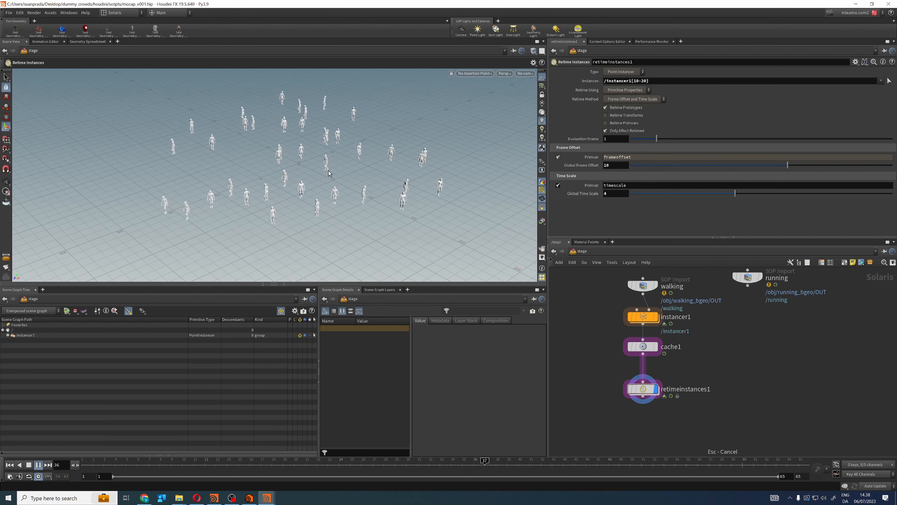
key("ctrl+Up")
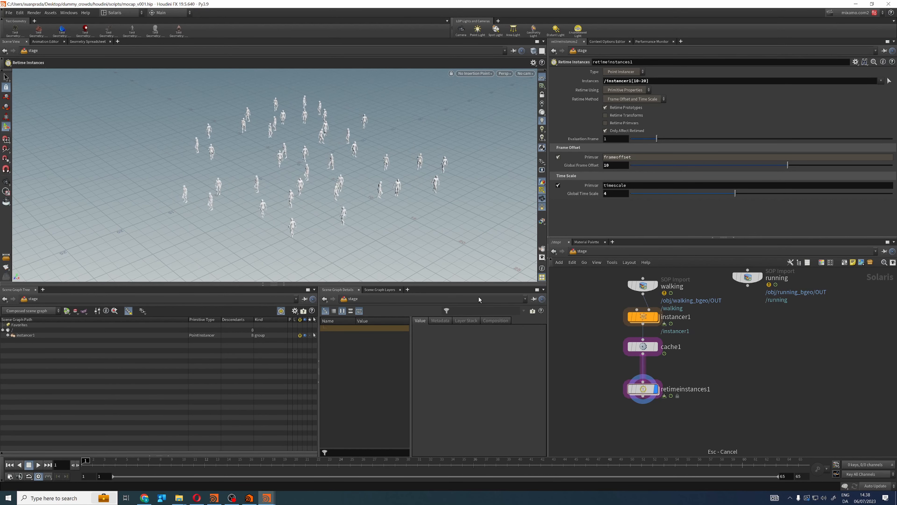
Step: Move retimeinstances1 up closer to cache1, keeping its Instances range at 10-20
left_click_drag(648, 391, 648, 386)
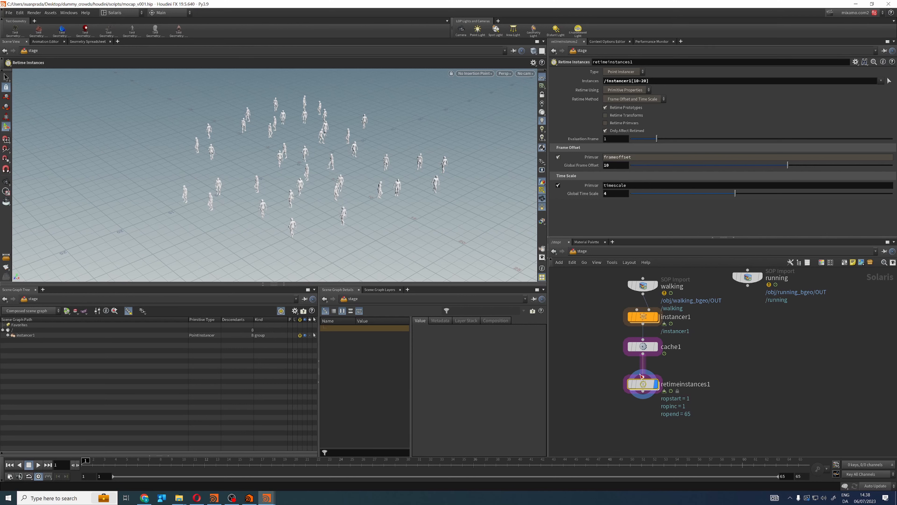
left_click_drag(640, 388, 640, 385)
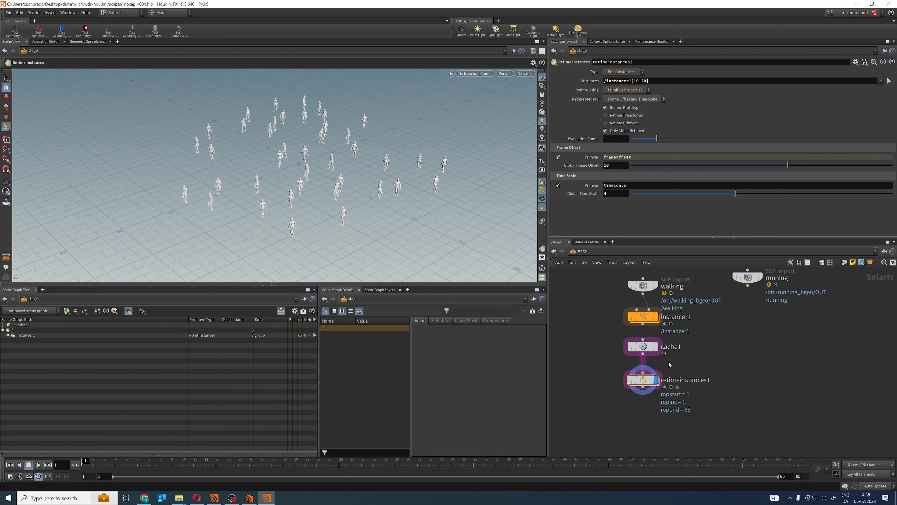
key("Return")
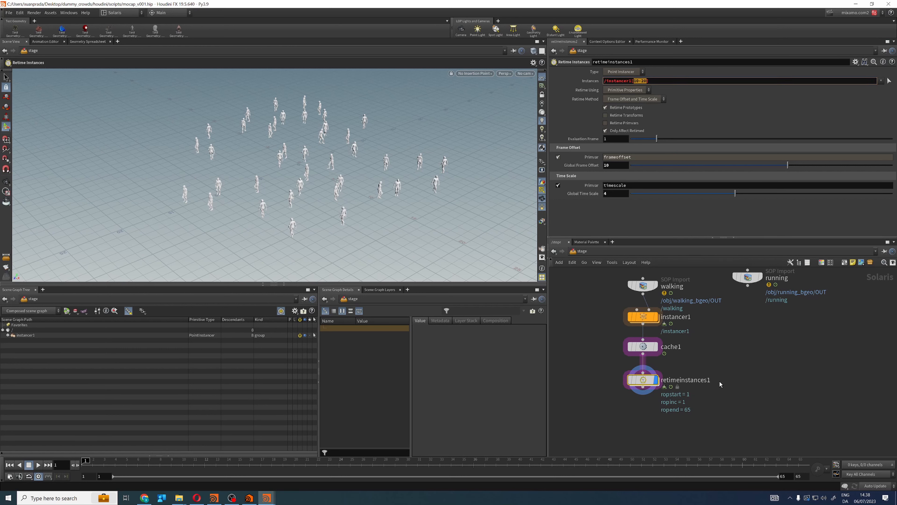
Step: Set retimeinstances1's Instances to the point range /instancer1[0-20]
left_click(755, 373)
middle_click_drag(686, 417, 678, 386)
left_click(635, 353)
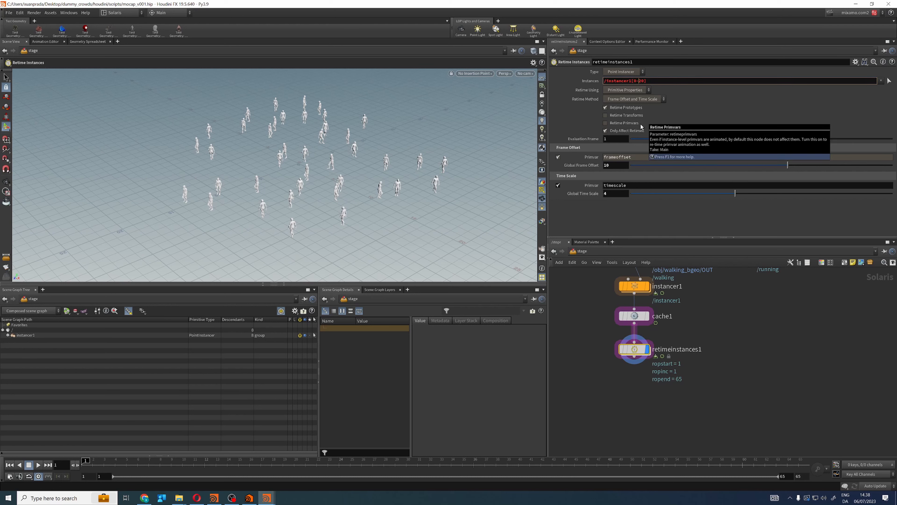
key("Return")
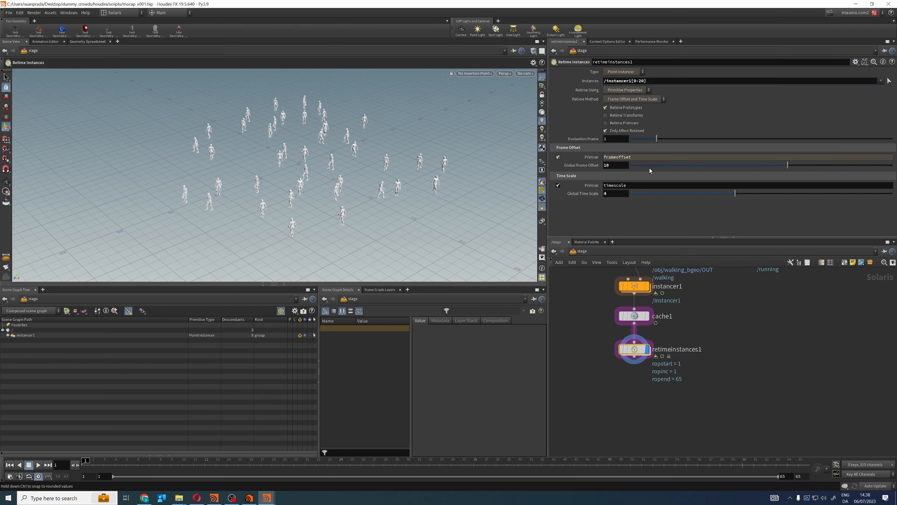
Step: Duplicate retimeinstances1 below itself in the chain, display the copy and set its Instances to /instancer1[20-40]
left_click_drag(634, 351, 640, 387, "alt")
left_click(618, 383)
left_click(641, 389)
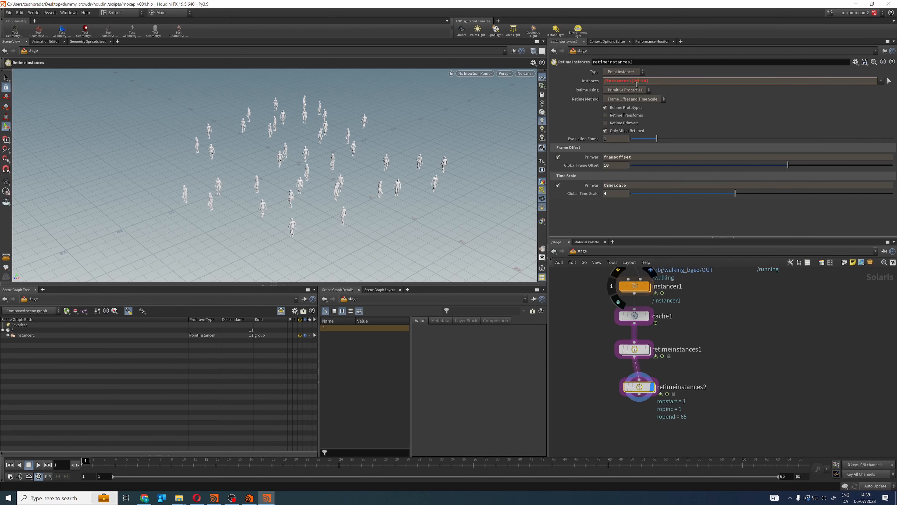
type("40")
key("Return")
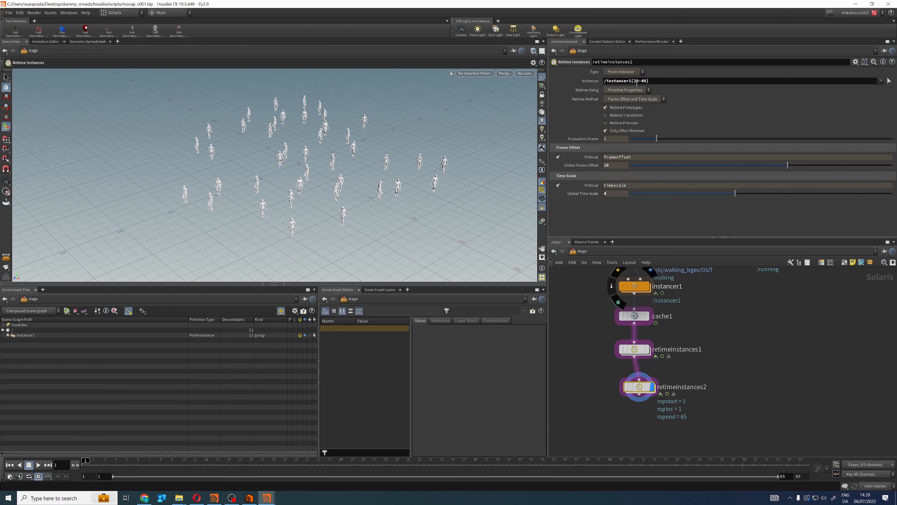
Step: Line up retimeinstances2 directly beneath retimeinstances1 and tighten the spacing between the two nodes
left_click_drag(634, 390, 629, 383)
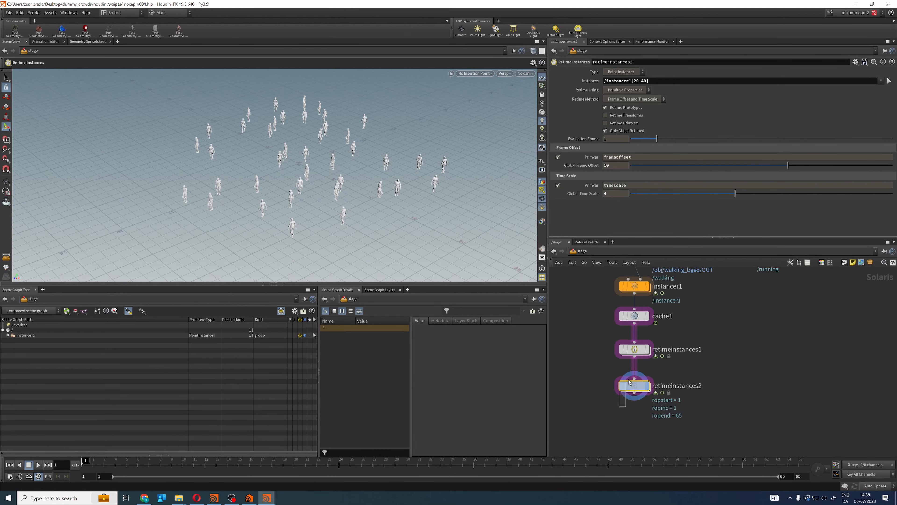
left_click(639, 352, "shift")
mouse_move(639, 353)
left_mouse_down()
mouse_move(636, 363)
mouse_move(632, 352)
left_mouse_up()
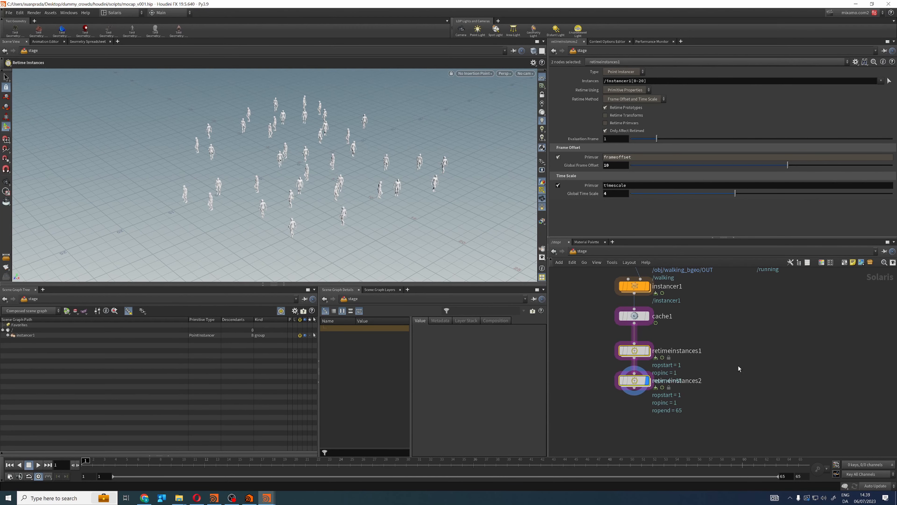
Step: Delete the duplicate retimeinstances2 node
left_click(762, 379)
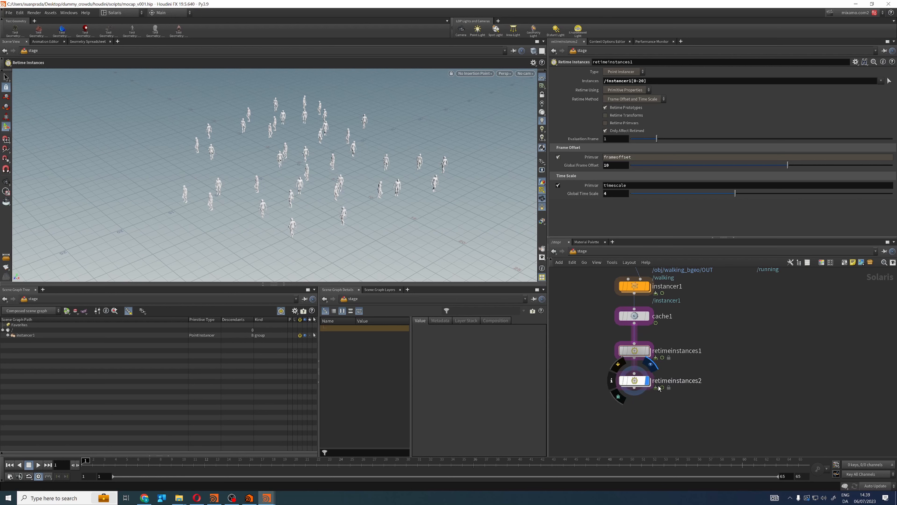
left_click_drag(632, 400, 738, 364)
key("Delete")
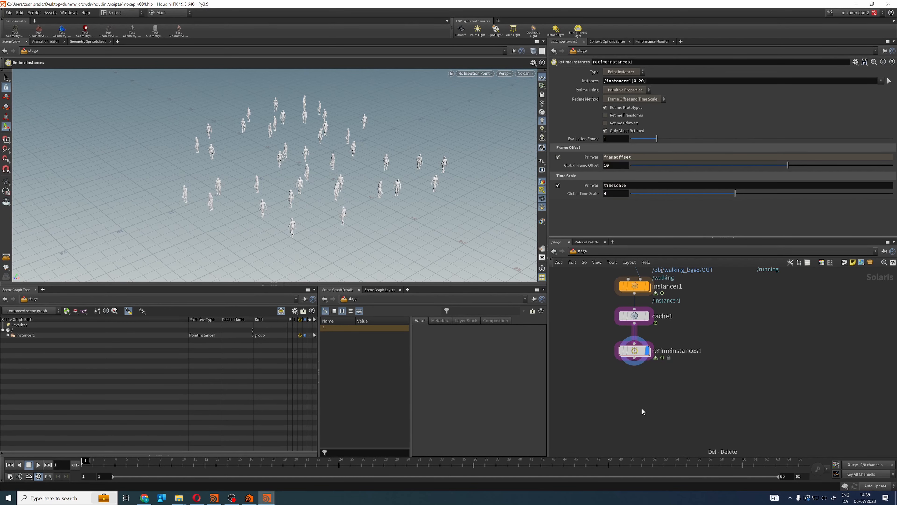
Step: Make retimeinstances1 target every point by setting its Instances to /instancer1[*]
left_click(638, 358)
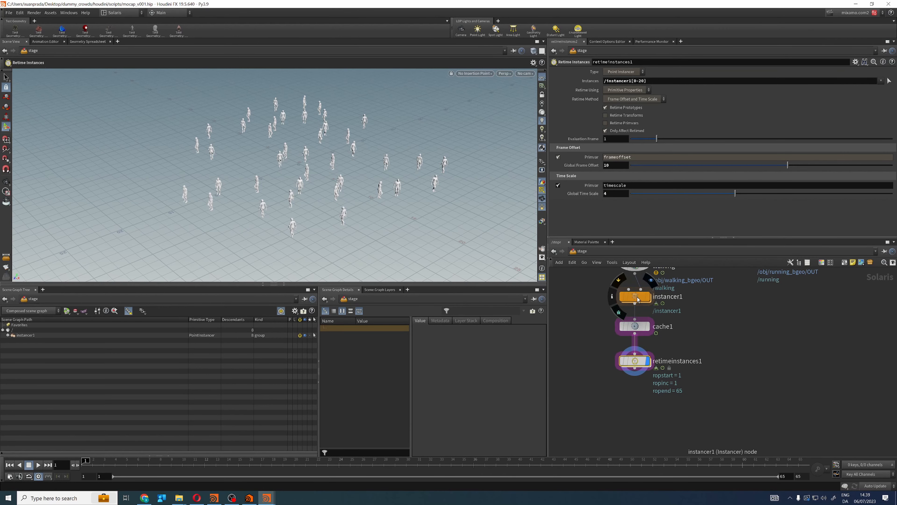
left_click(640, 295)
left_click(635, 360)
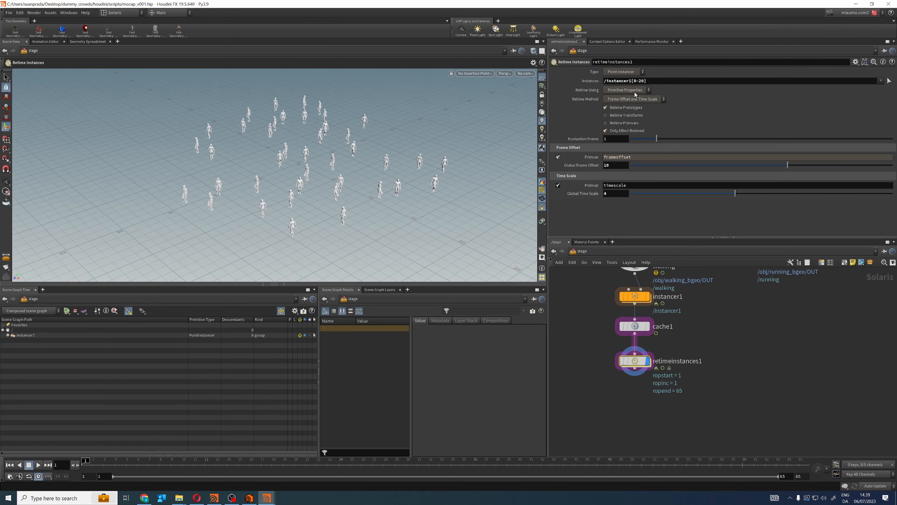
left_click(645, 82)
key("shift+Left")
key("shift+Left")
key("shift+Left")
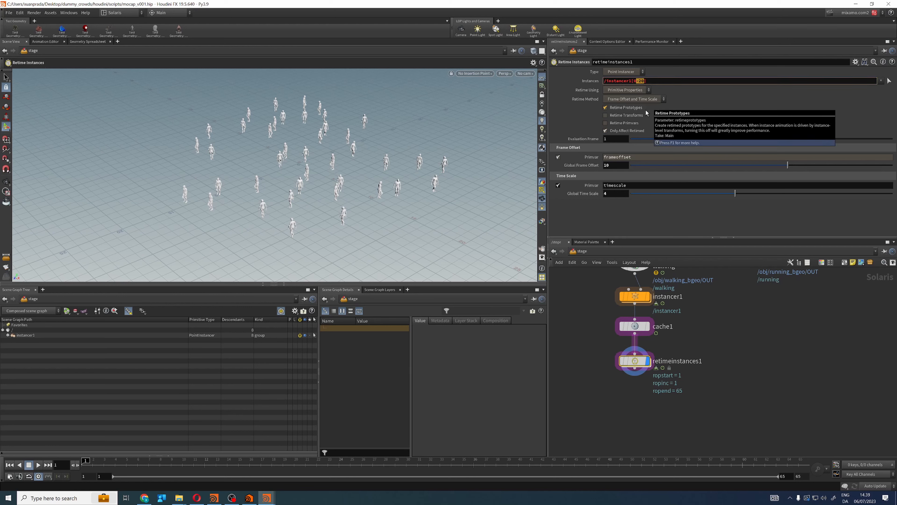
type("*")
key("Return")
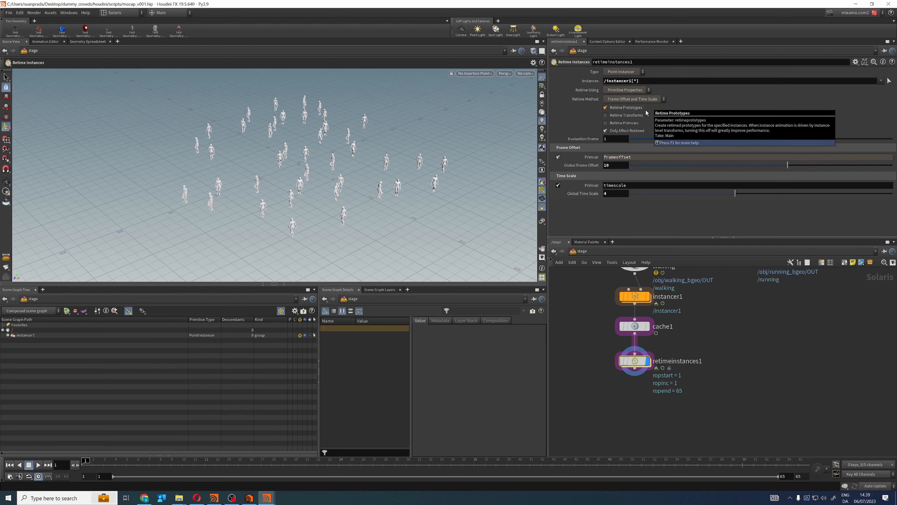
Step: Play the crowd animation with all instances retimed, stop it and return to the first frame
left_click(38, 465)
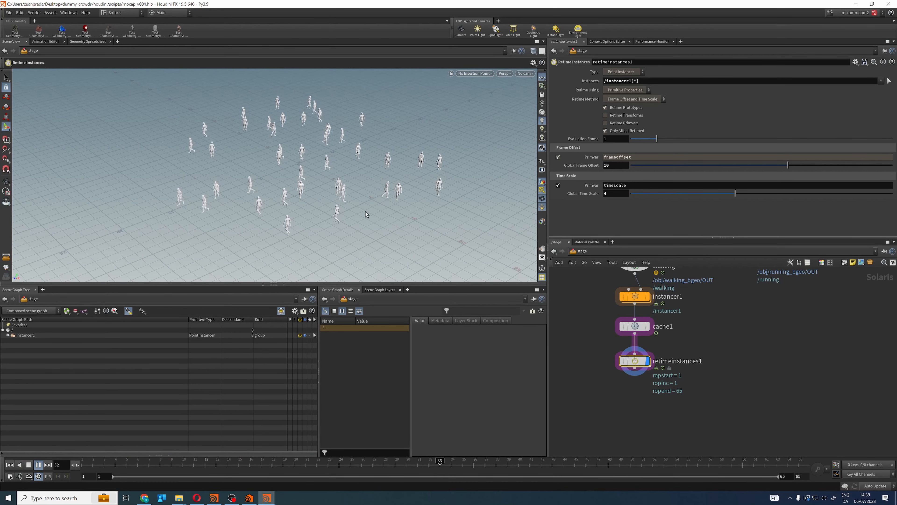
left_click(28, 465)
left_click(10, 464)
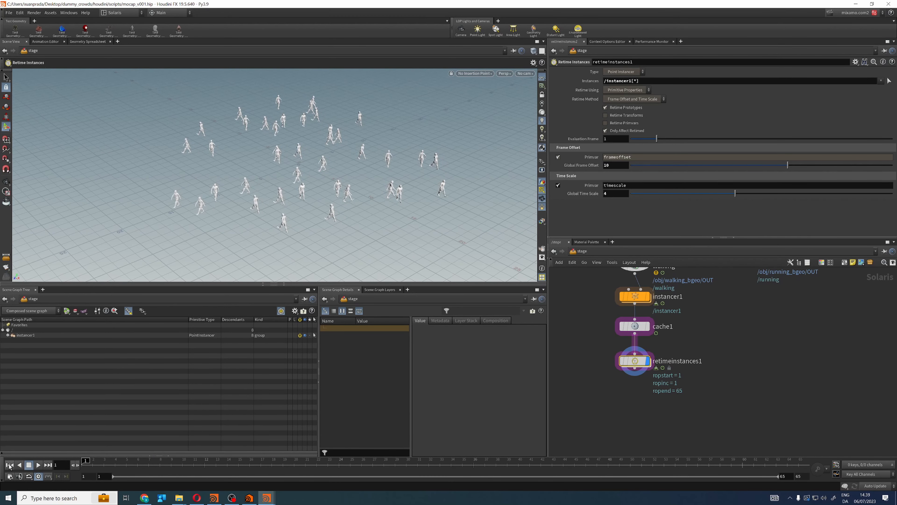
Step: Display instancer1, go inside it and add a Group node wired below scatteralign1
middle_click_drag(656, 302, 659, 350)
left_click(650, 344)
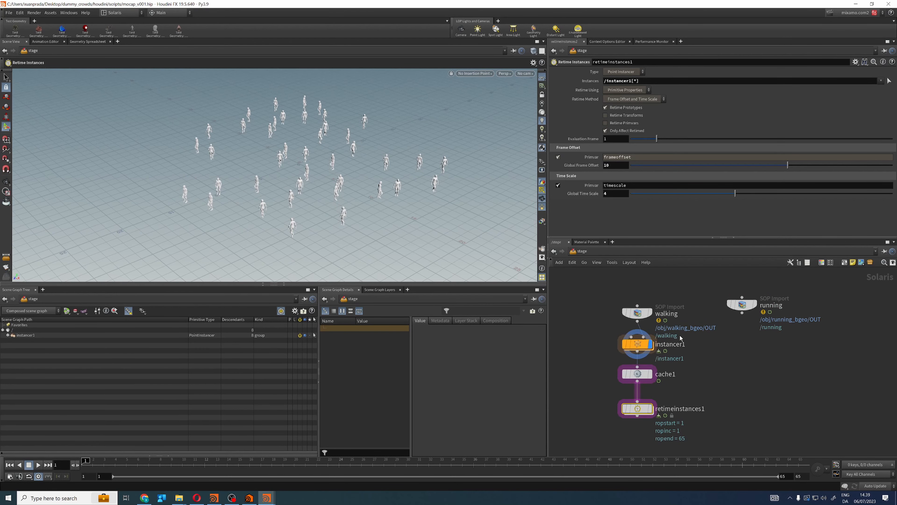
double_click(643, 349)
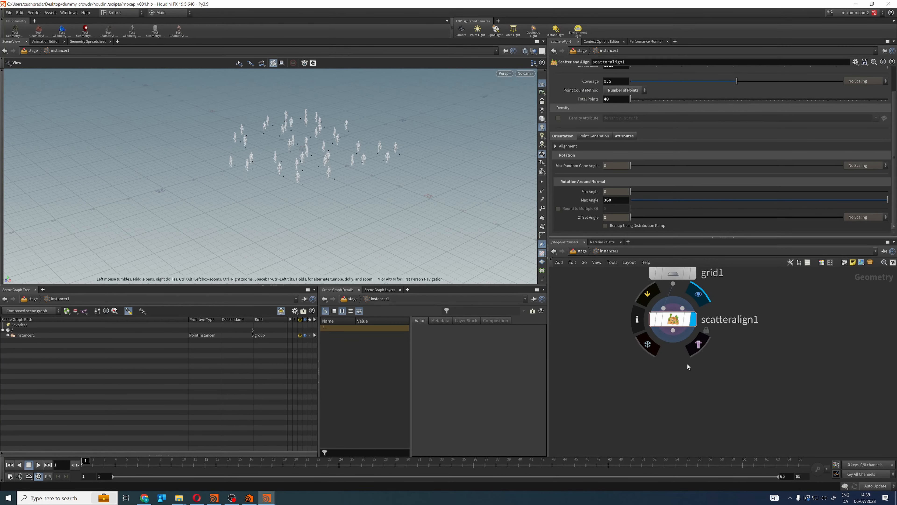
scroll(316, 163, "up", 4)
middle_click_drag(315, 163, 306, 189)
left_click_drag(306, 188, 328, 185)
key("Tab")
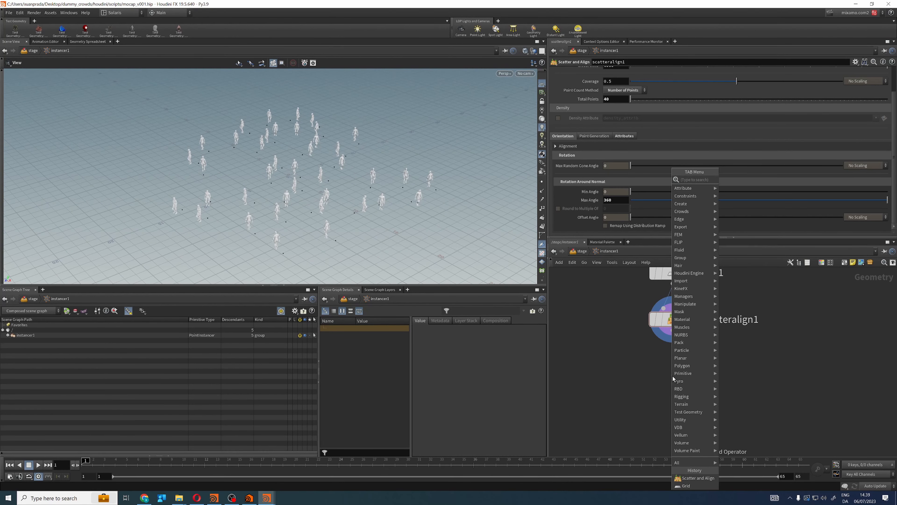
type("group")
left_click(741, 202)
left_click(670, 375)
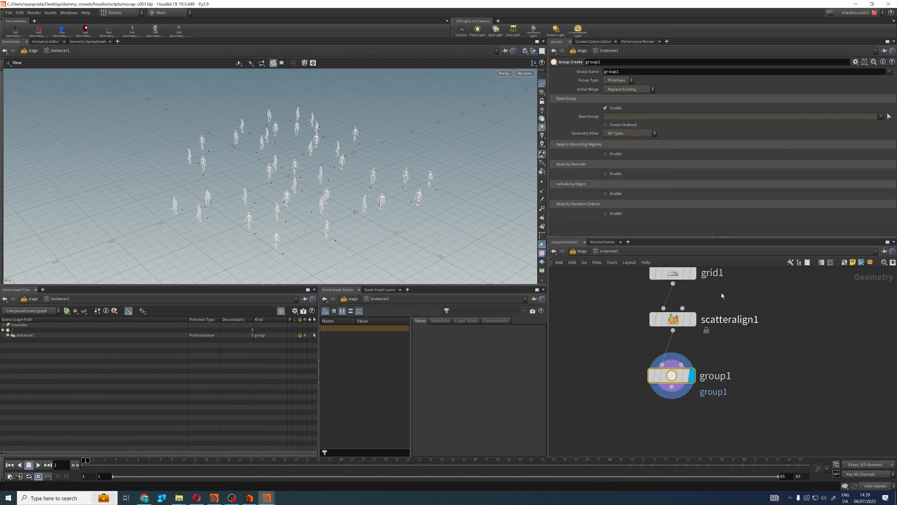
left_click(612, 82)
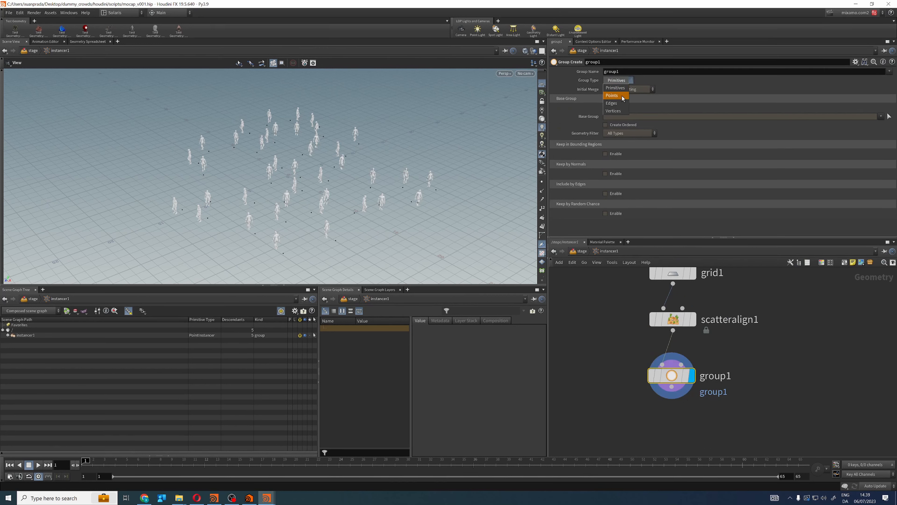
left_click(616, 89)
left_click(888, 117)
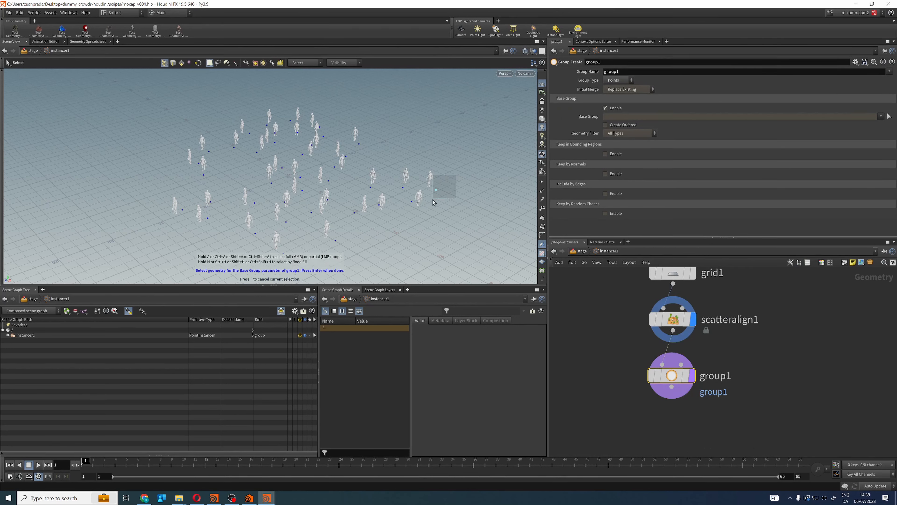
left_click(371, 188, "shift")
left_click(282, 169, "shift")
left_click(254, 204, "shift")
left_click(210, 202, "shift")
left_click(209, 151, "shift")
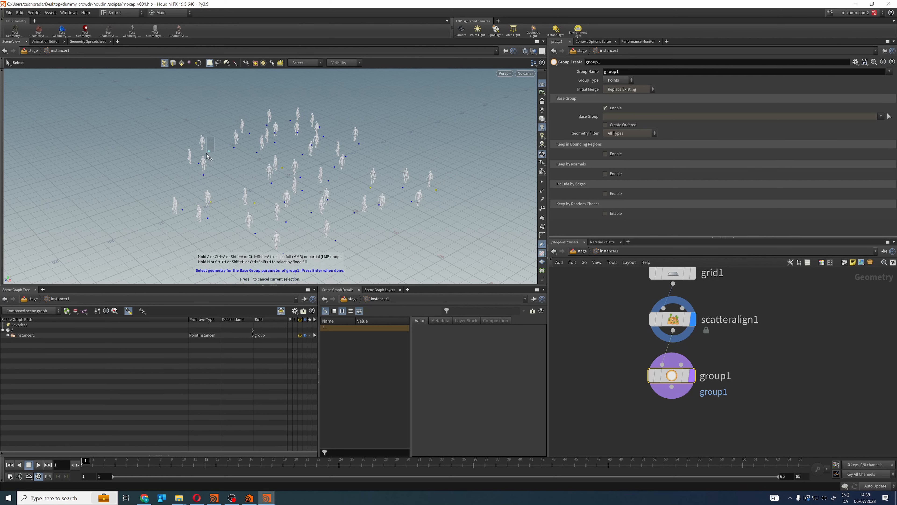
key("Return")
Step: Add a Blast node after group1, set its Group to group1 and enable Delete Non Selected
middle_click_drag(670, 415, 673, 389)
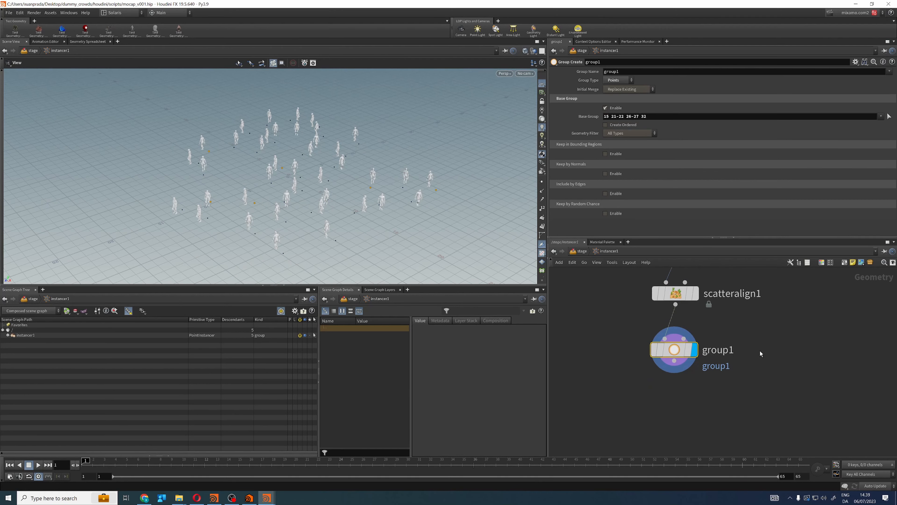
key("Tab")
type("blast")
key("Return")
left_click(673, 389)
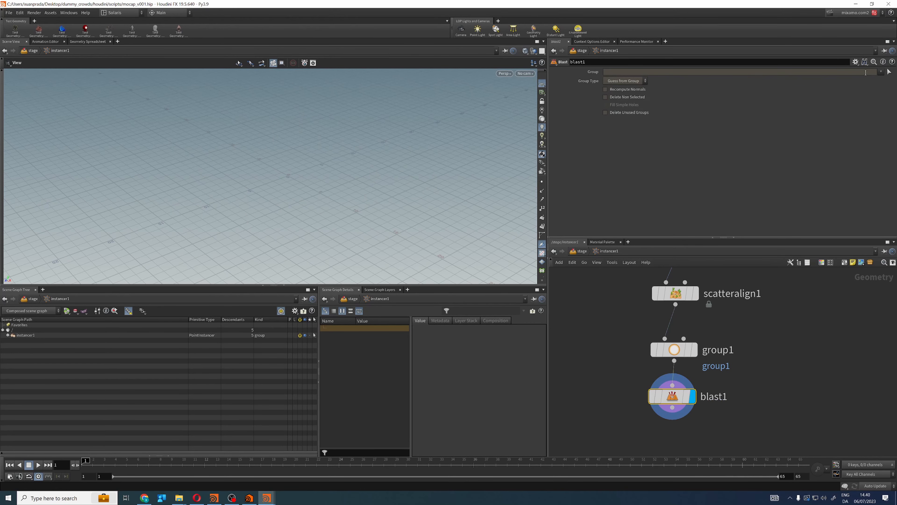
left_click(614, 97)
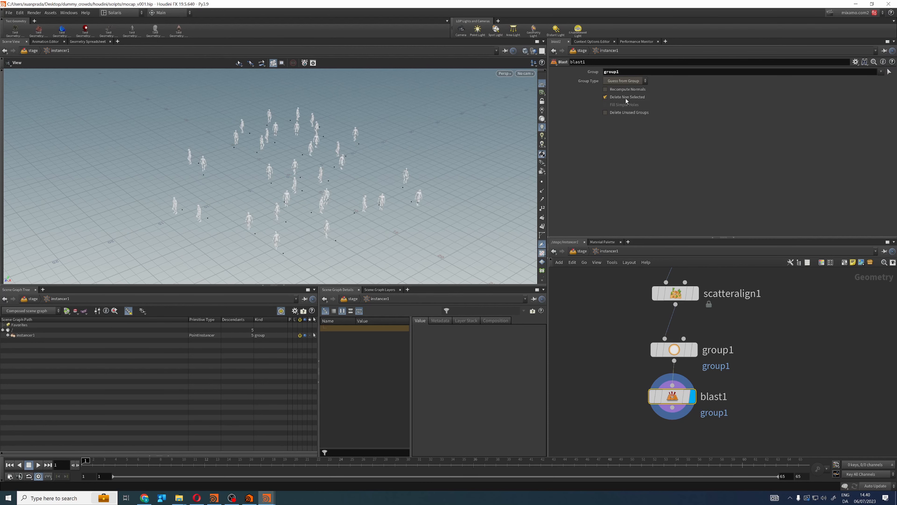
Step: Select the whole chain from grid1 to blast1 and lay out its nodes automatically
scroll(654, 411, "down", 5)
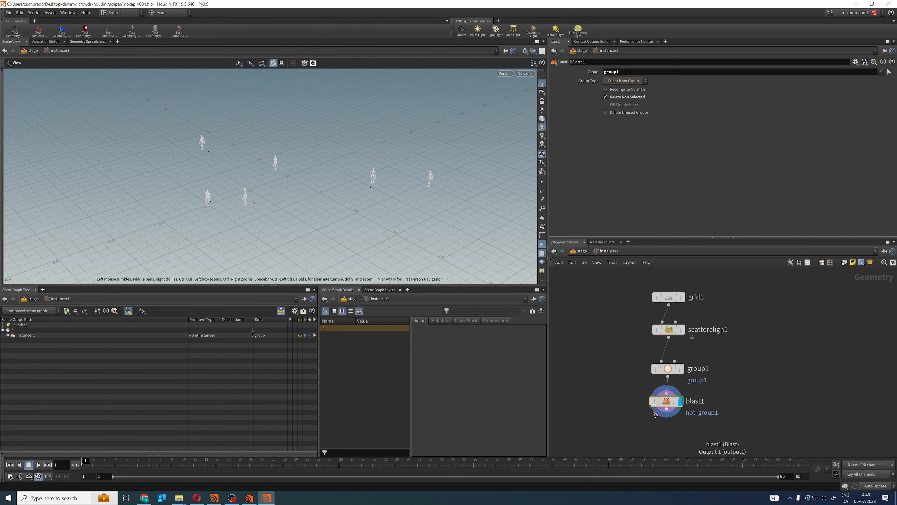
left_click_drag(657, 426, 680, 286)
key("l")
left_click(783, 349)
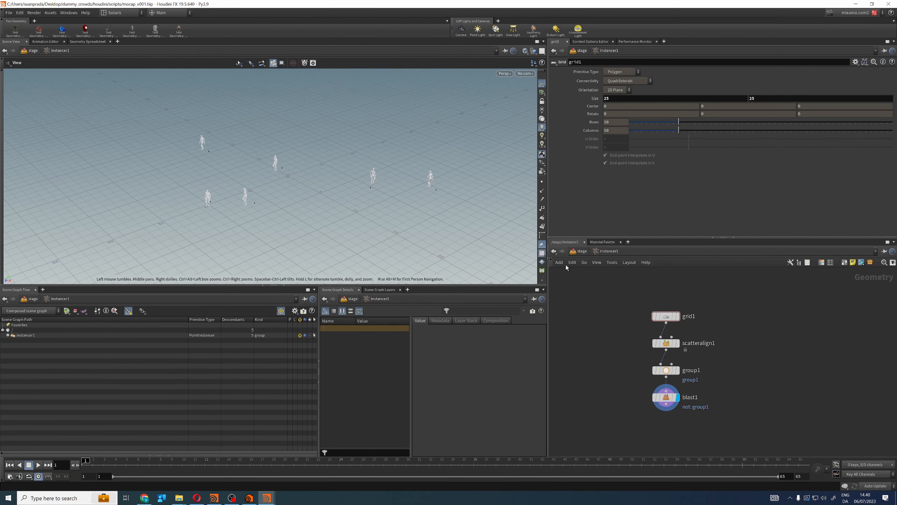
Step: Return to the stage network, display retimeinstances1, play the reduced crowd and go back to the first frame
key("u")
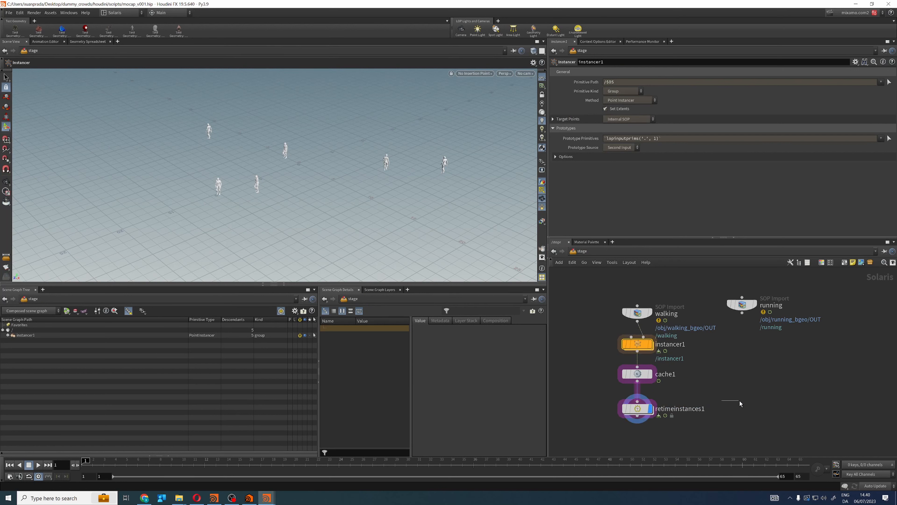
left_click(37, 465)
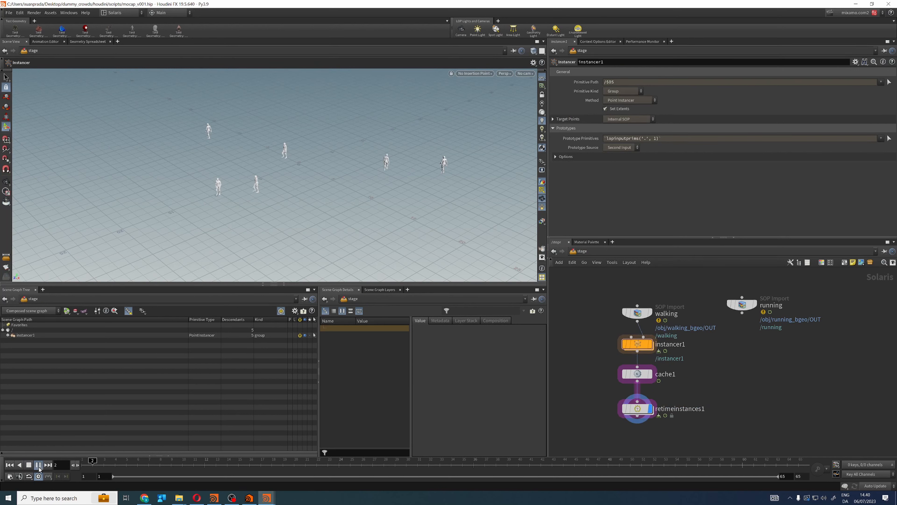
left_click(28, 467)
left_click(9, 466)
left_click_drag(597, 339, 666, 428)
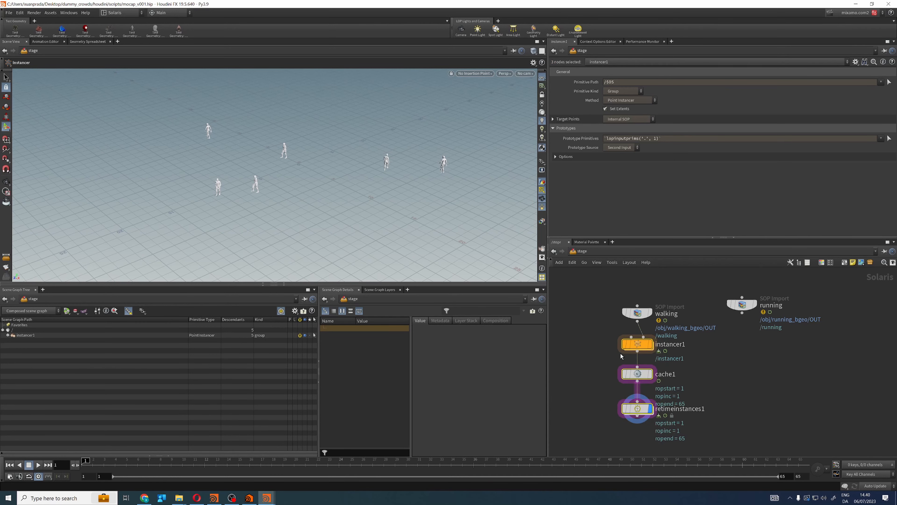
left_click(707, 382)
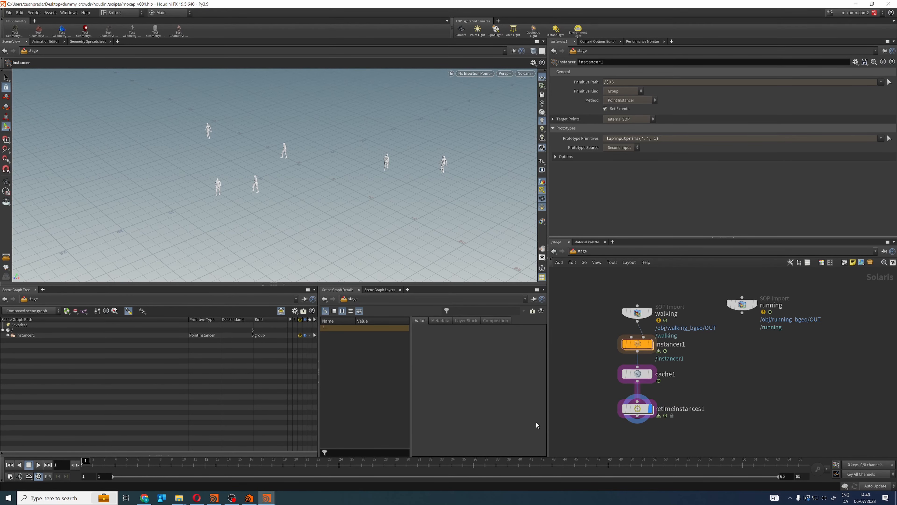
Step: Inside instancer1, branch a Group by Range node off scatteralign1, display it and set its range filter to select 1 of 6
double_click(637, 343)
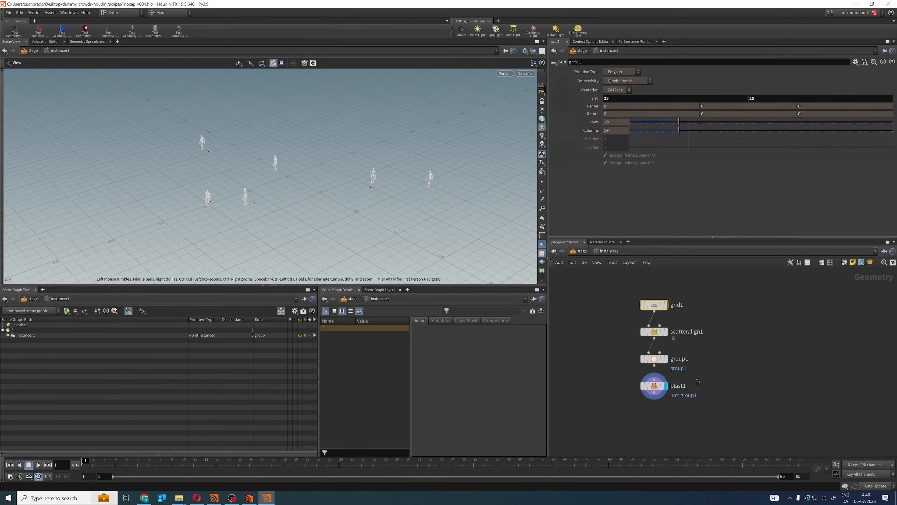
key("Tab")
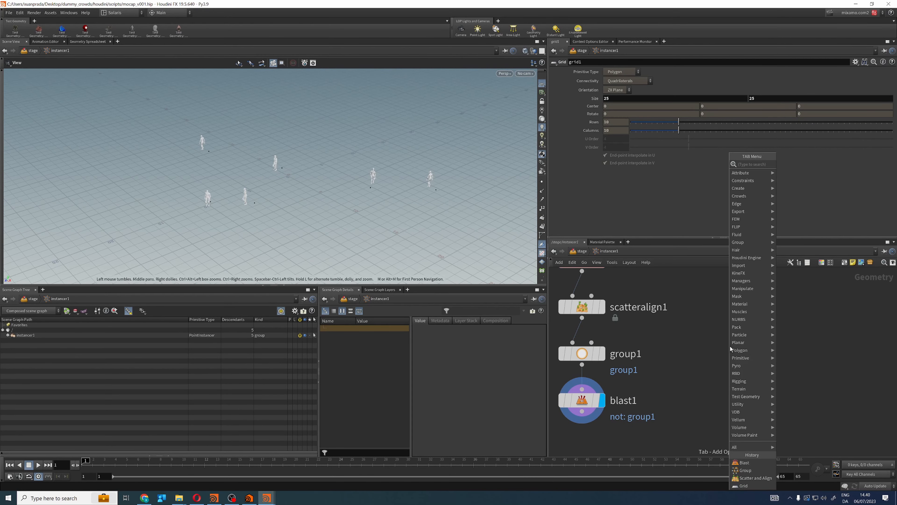
type("groupra")
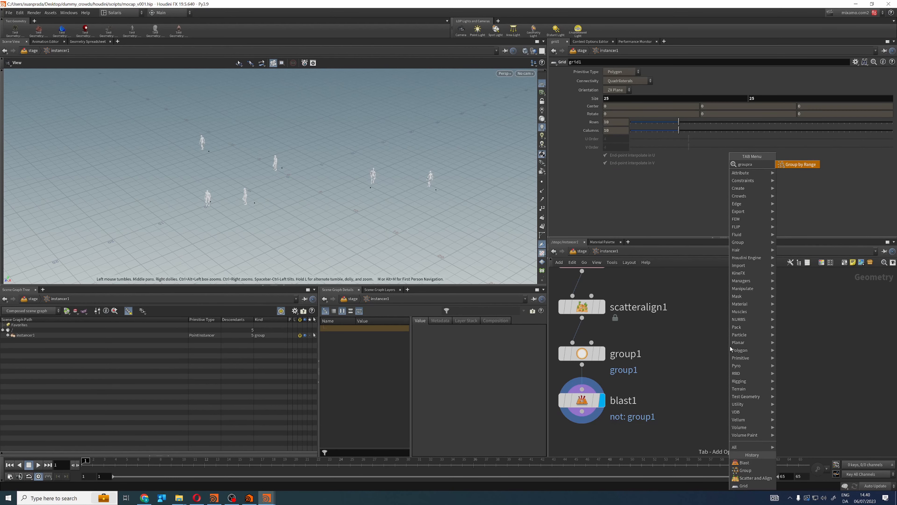
key("Return")
left_click(730, 345)
left_click(582, 317)
left_click(729, 338)
left_click(750, 346)
left_click_drag(729, 348, 760, 349)
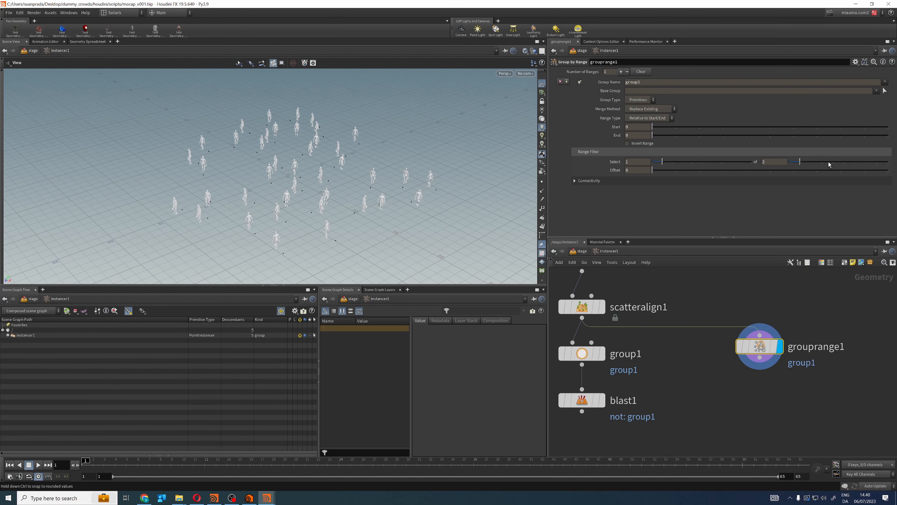
mouse_move(830, 162)
left_mouse_down()
mouse_move(855, 163)
mouse_move(830, 166)
mouse_move(844, 166)
left_mouse_up()
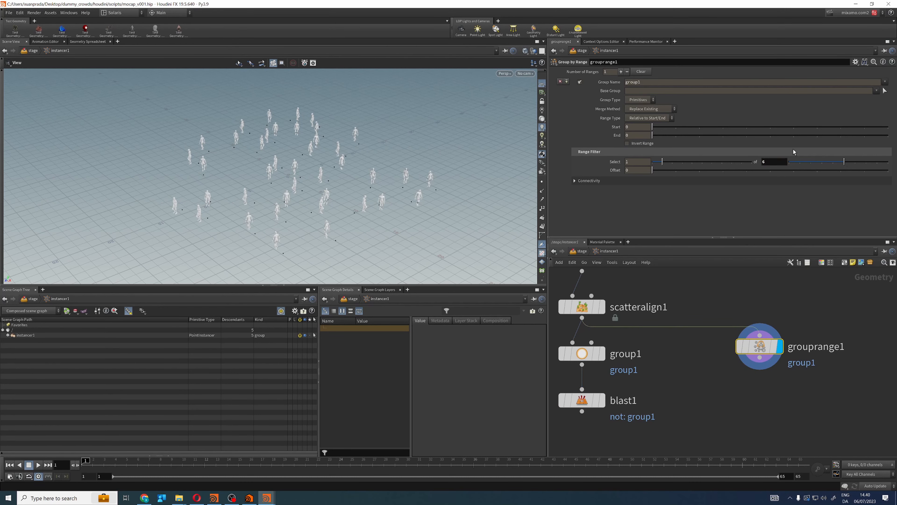
Step: Change grouprange1's Group Type to Points and set its range filter to select 1 of 6
key("ctrl+z")
left_click(640, 99)
left_click(634, 107)
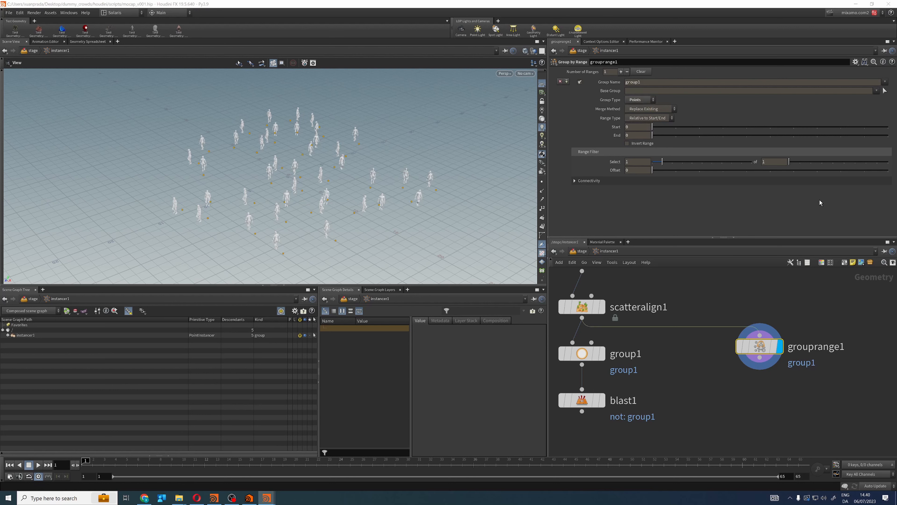
left_click_drag(809, 162, 844, 163)
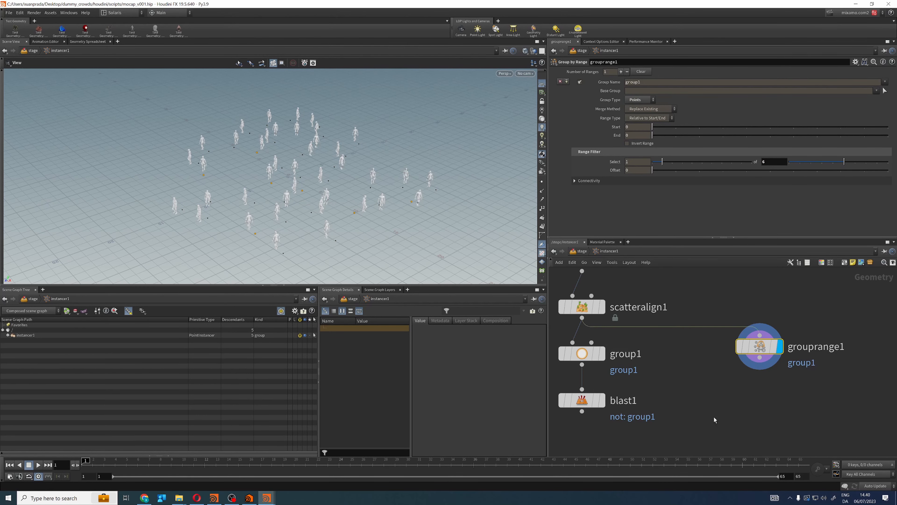
Step: Duplicate blast1 beneath grouprange1, display the copy and set grouprange1's range filter to select 1 of 4
middle_click_drag(586, 404, 587, 385)
mouse_move(587, 385)
left_click_drag(588, 385, 762, 385, "alt")
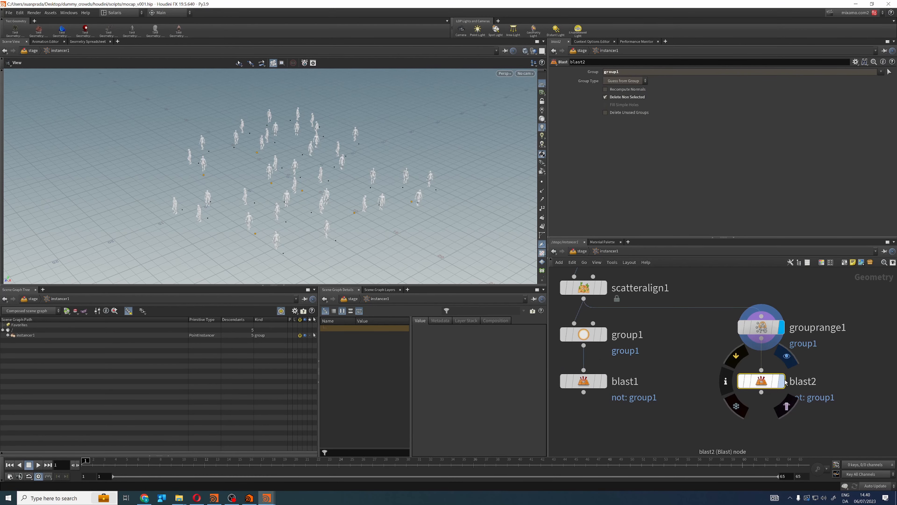
left_click(782, 381)
left_click(761, 327)
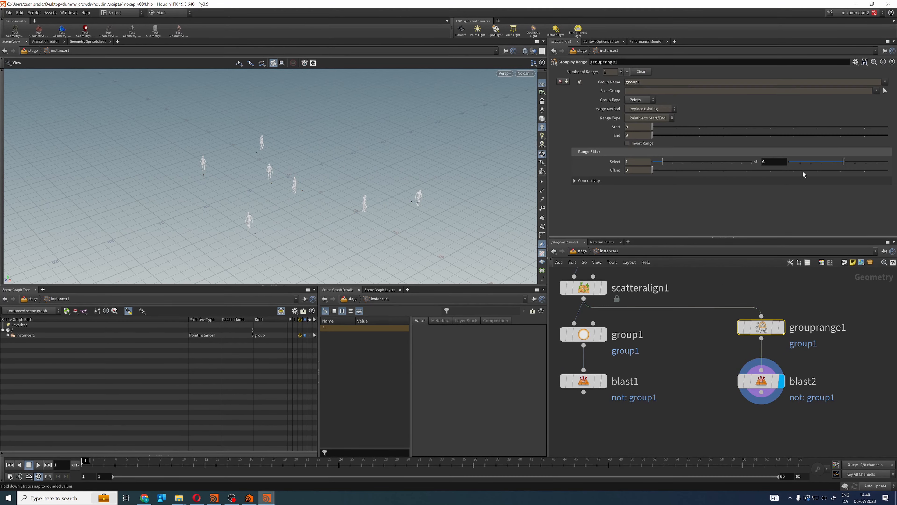
left_click_drag(844, 164, 822, 163)
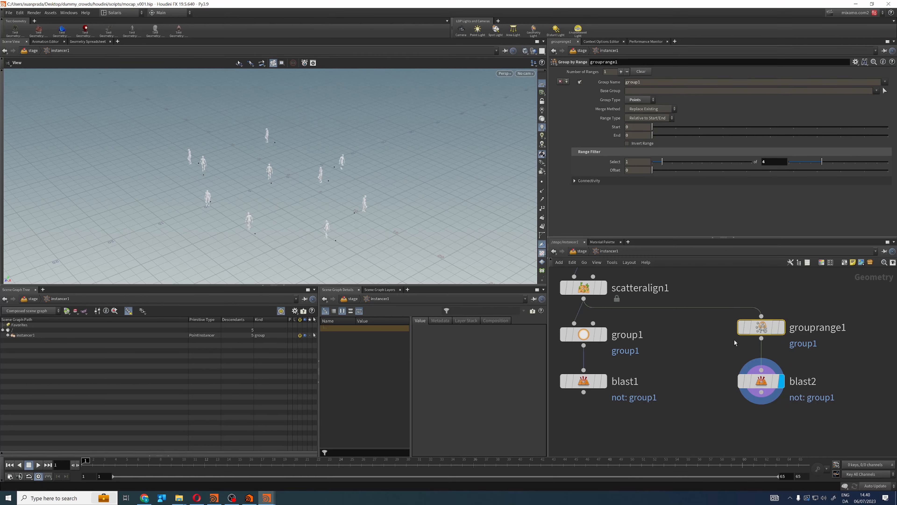
Step: Set group1's Base Group to points 0-10 and display blast1
middle_click_drag(659, 386, 724, 380)
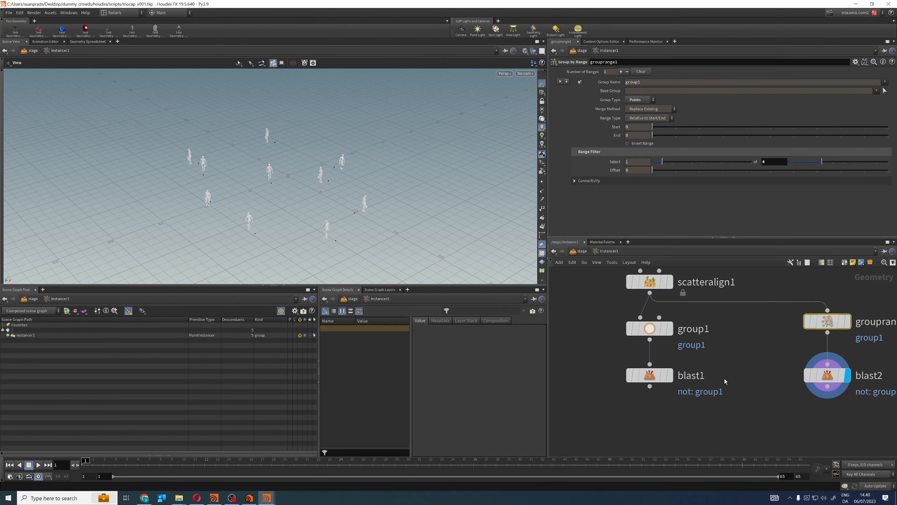
left_click(670, 376)
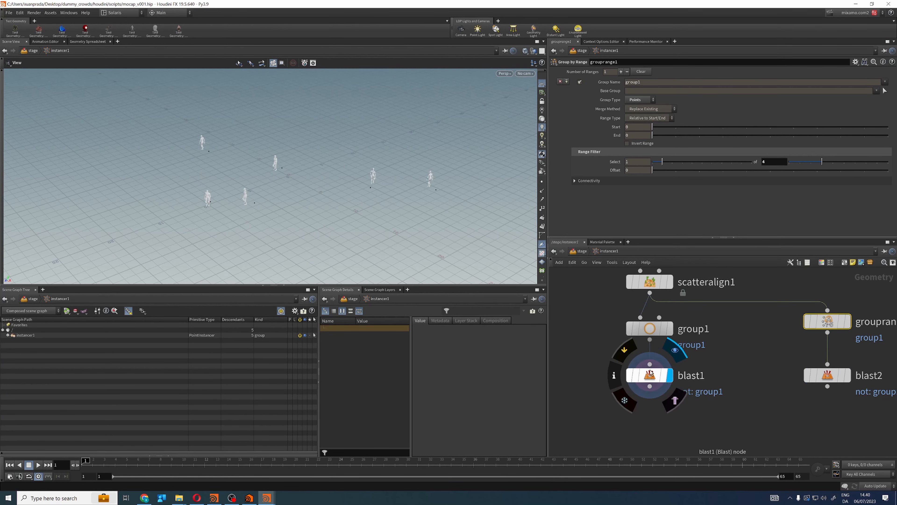
left_click(670, 330)
left_click(655, 332)
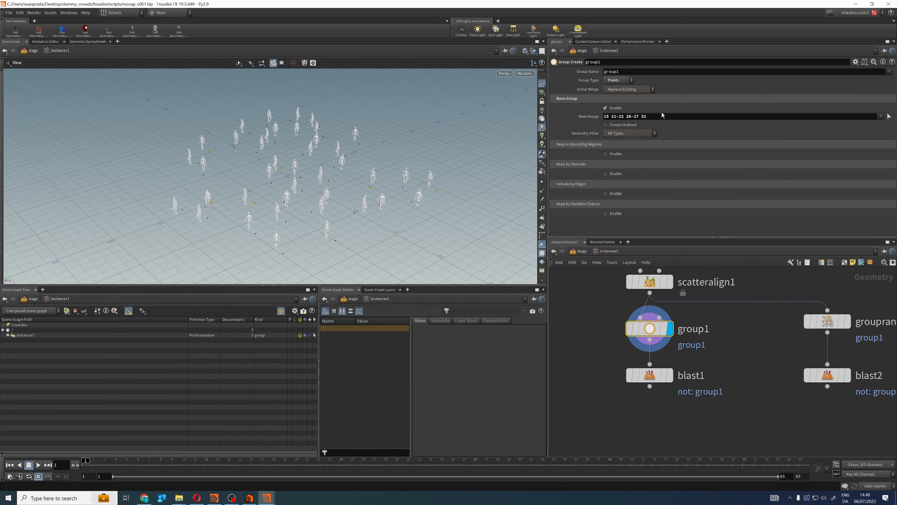
triple_click(663, 118)
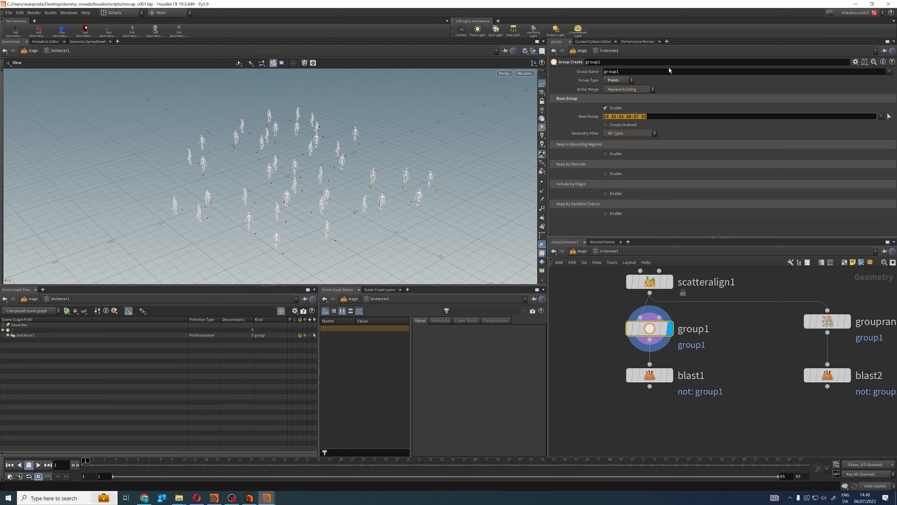
type("0-10")
key("Return")
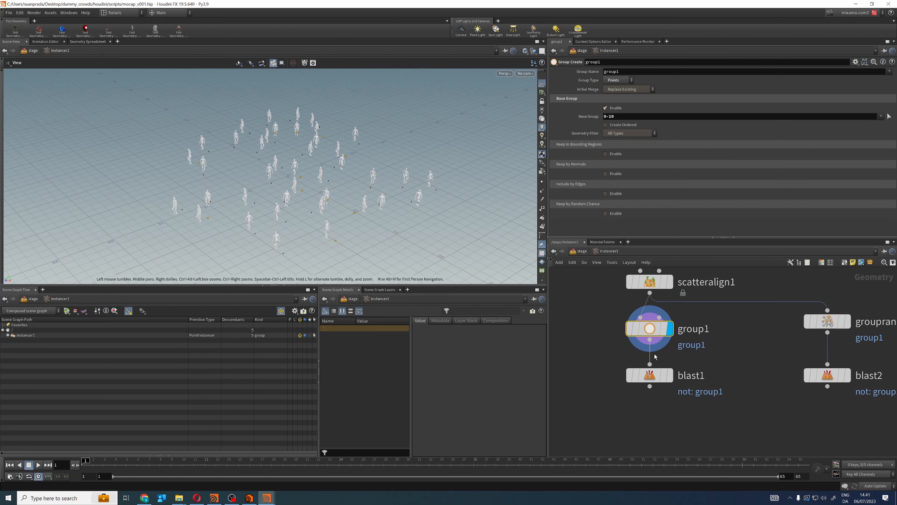
left_click(669, 375)
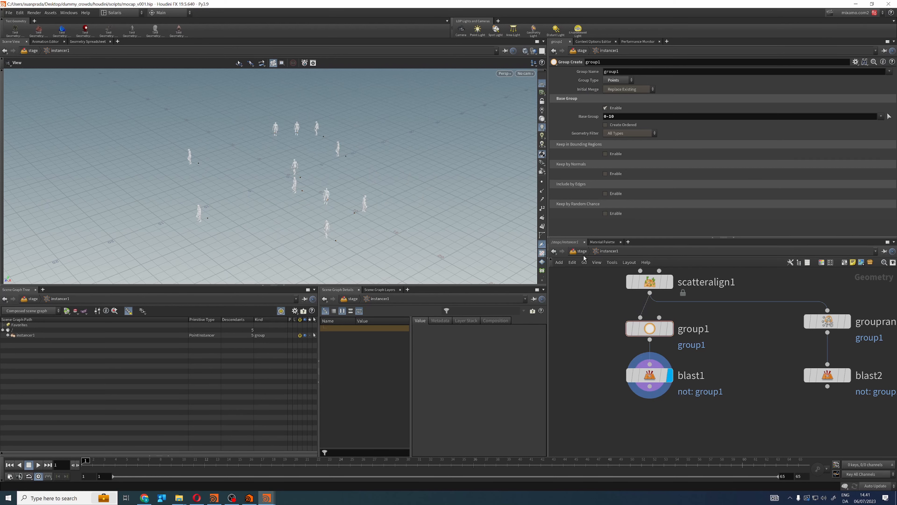
Step: In the stage network, display retimeinstances1 and set its Global Time Scale to 1.5 and Global Frame Offset to 5
key("u")
left_click(658, 408)
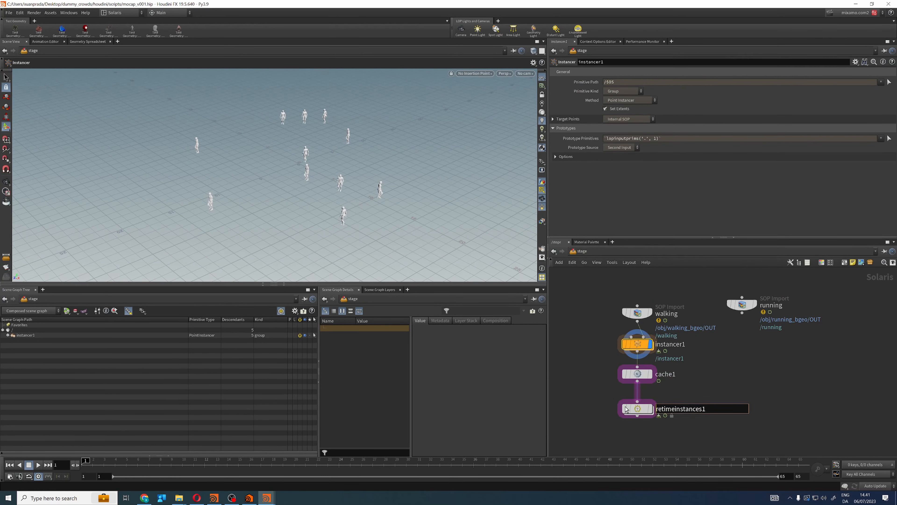
left_click(650, 409)
left_click(636, 409)
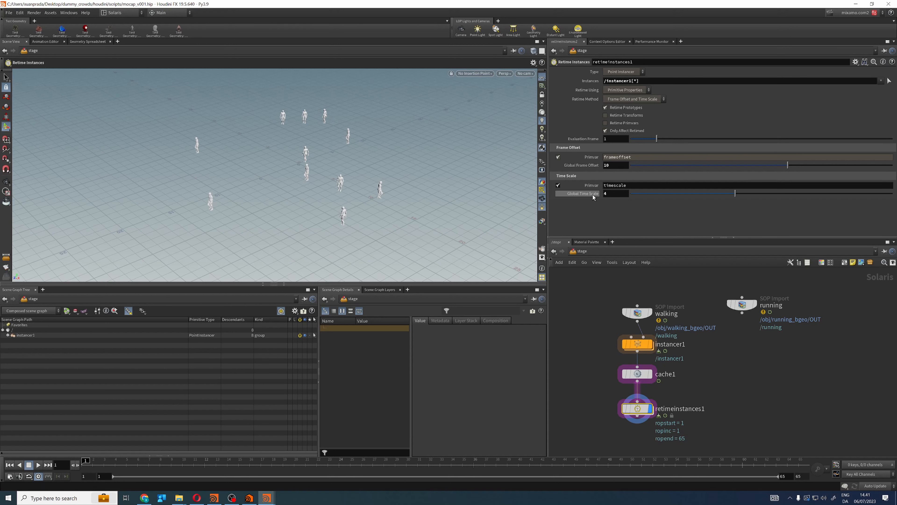
left_click(605, 194)
key("Return")
left_click_drag(620, 166, 557, 166)
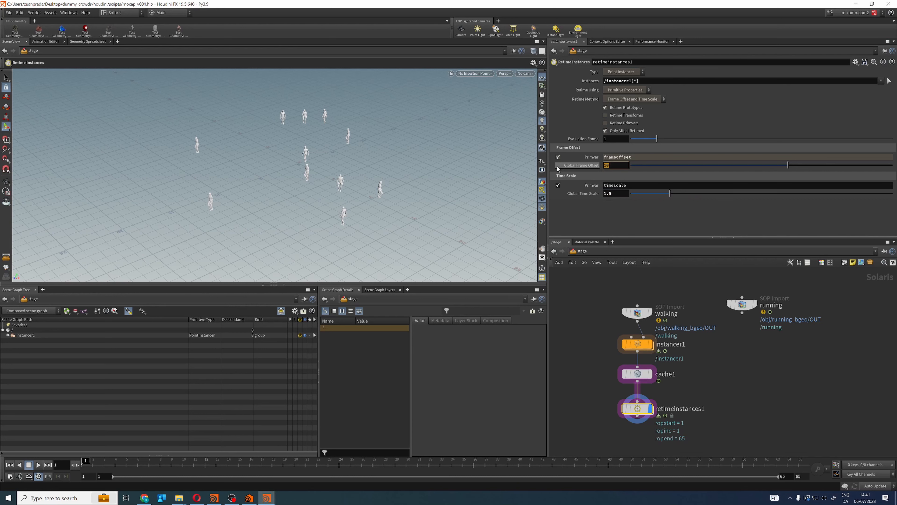
type("5")
key("Return")
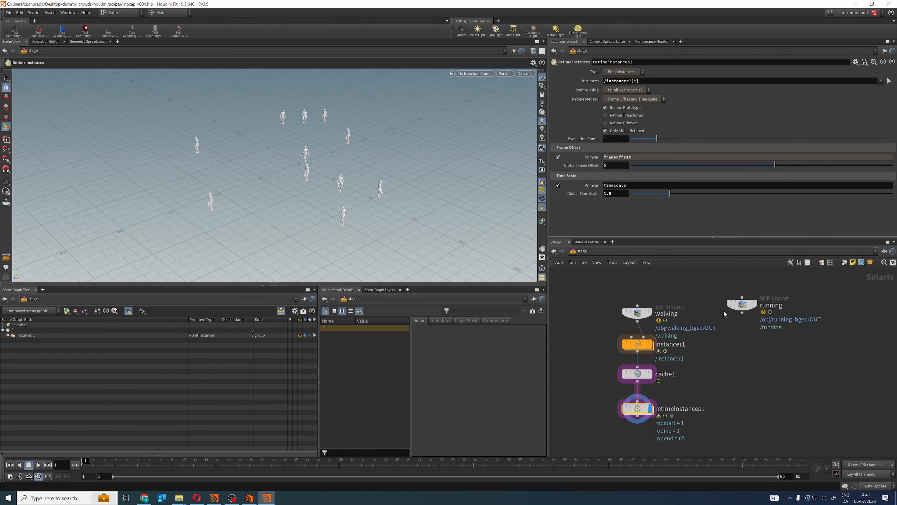
Step: Add a Merge node combining the walking and running imports and feed it into instancer1's prototype input
left_click_drag(637, 313, 637, 287)
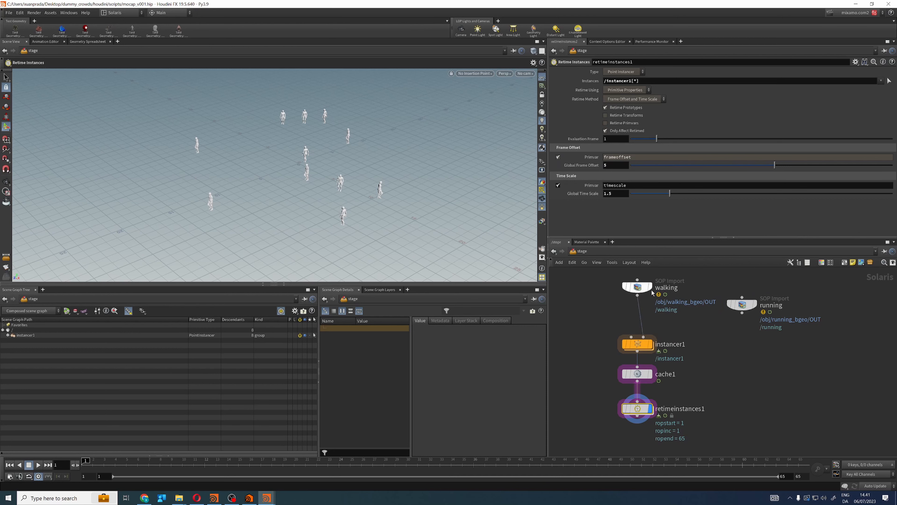
key("Tab")
type("mer")
key("Return")
left_click(708, 328)
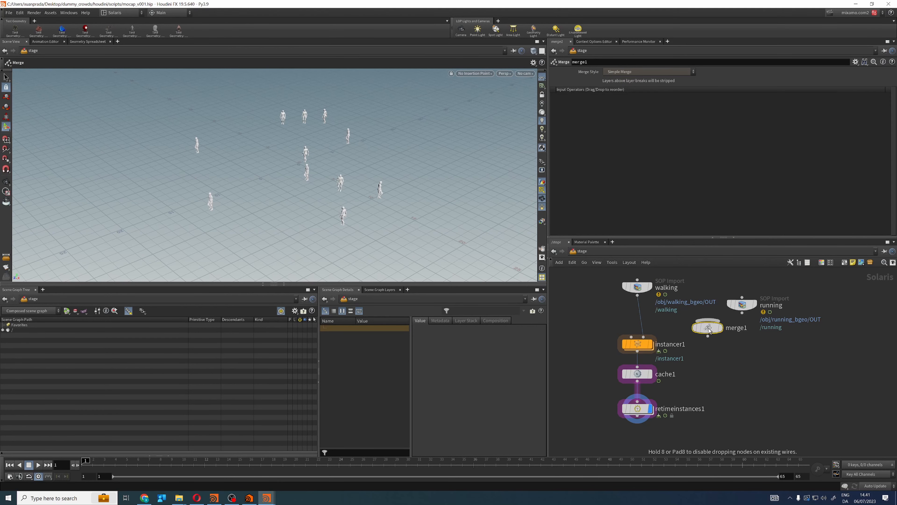
left_click_drag(637, 295, 672, 289)
scroll(753, 370, "down", 3)
left_click_drag(750, 306, 748, 289)
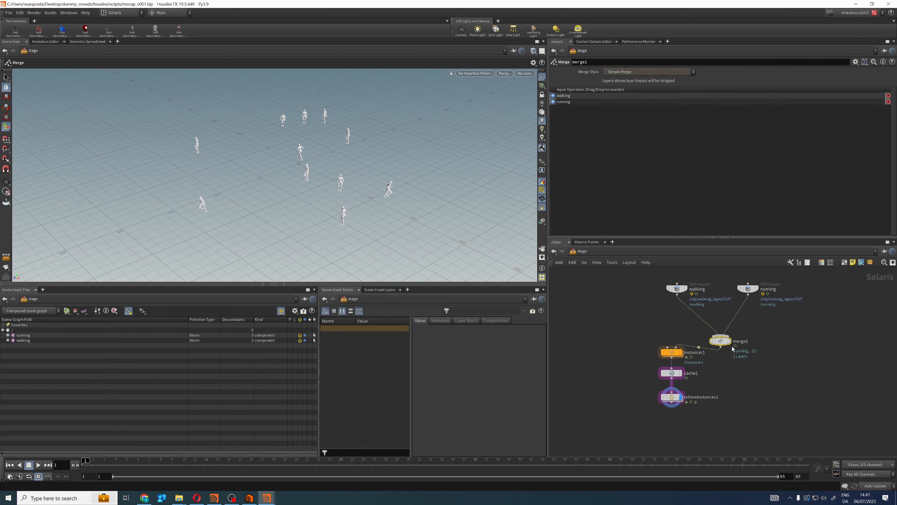
left_click_drag(723, 344, 727, 331)
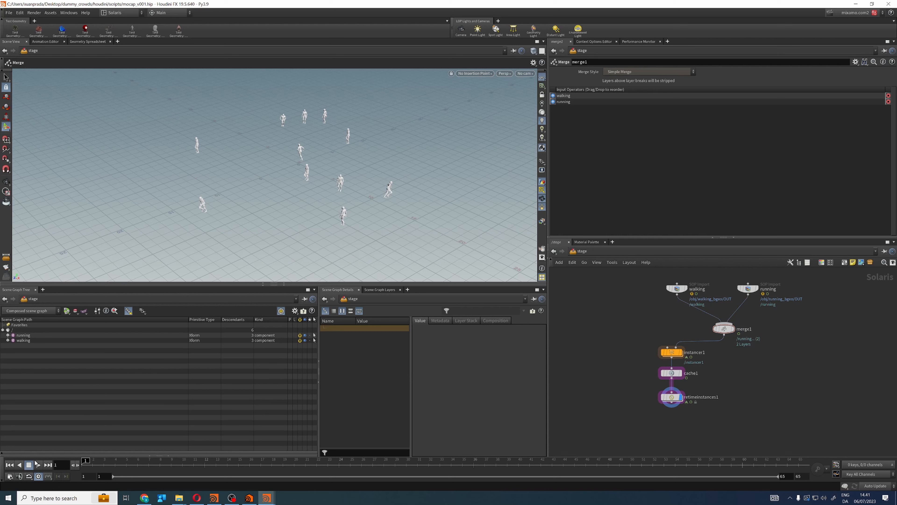
Step: Play the mixed walking and running crowd and go back to the first frame
left_click(37, 464)
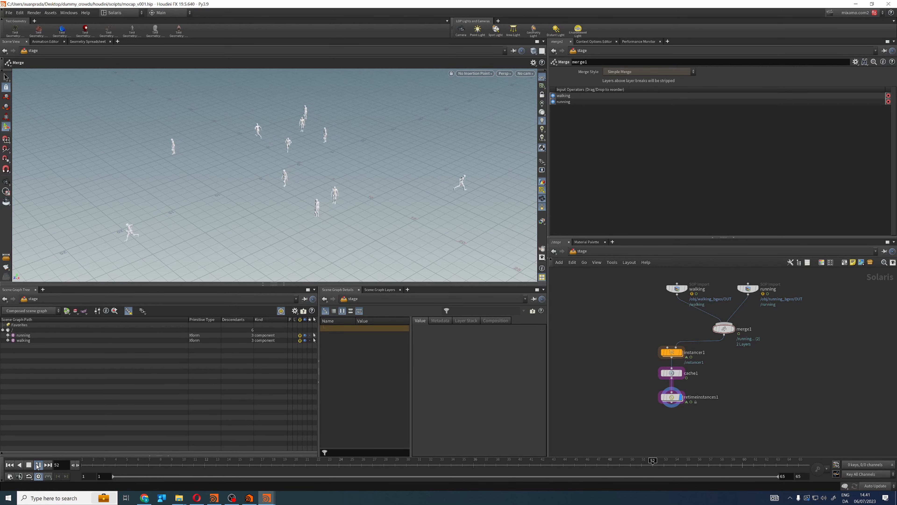
left_click(7, 464)
left_click(9, 465)
Step: Inside instancer1, add an Attribute Randomize node after blast1 and display it
double_click(669, 353)
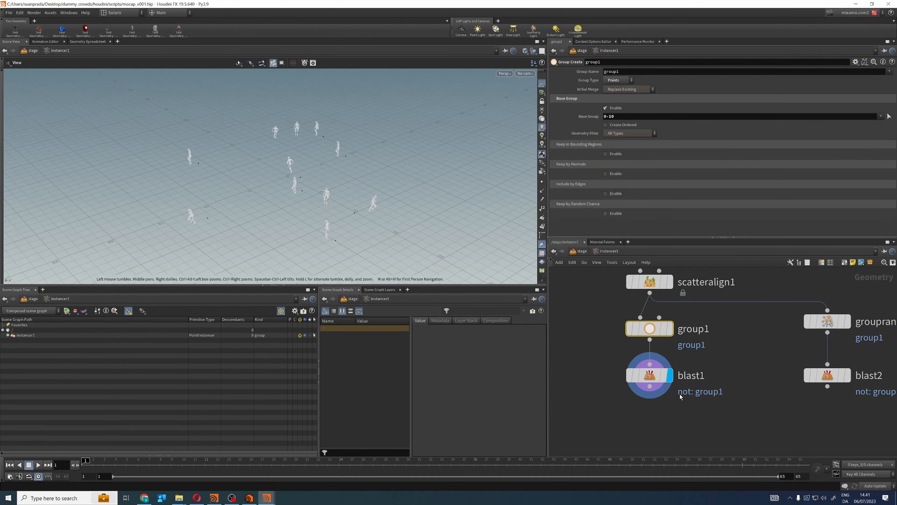
middle_click_drag(667, 385, 661, 443)
middle_click_drag(621, 365, 628, 396)
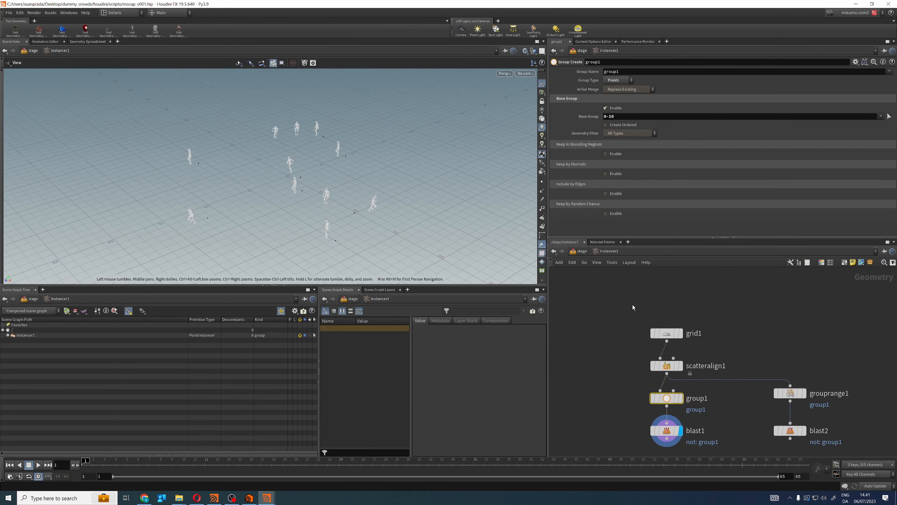
left_click_drag(628, 304, 682, 371)
middle_click_drag(618, 417, 619, 346)
left_click(667, 368)
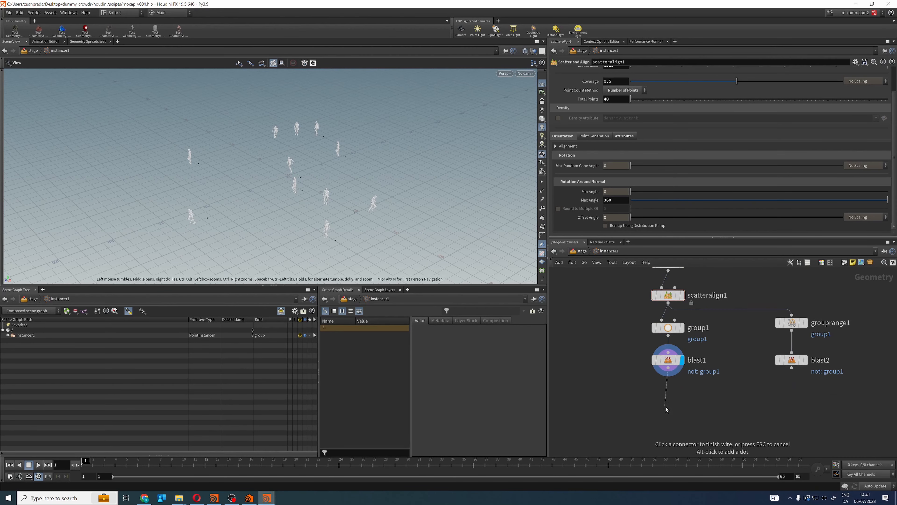
key("Tab")
type("random")
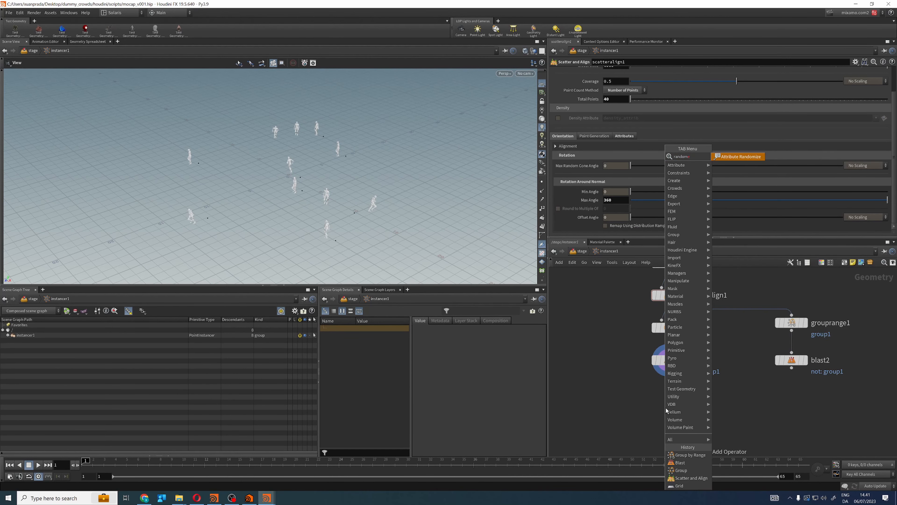
key("Return")
left_click(666, 409)
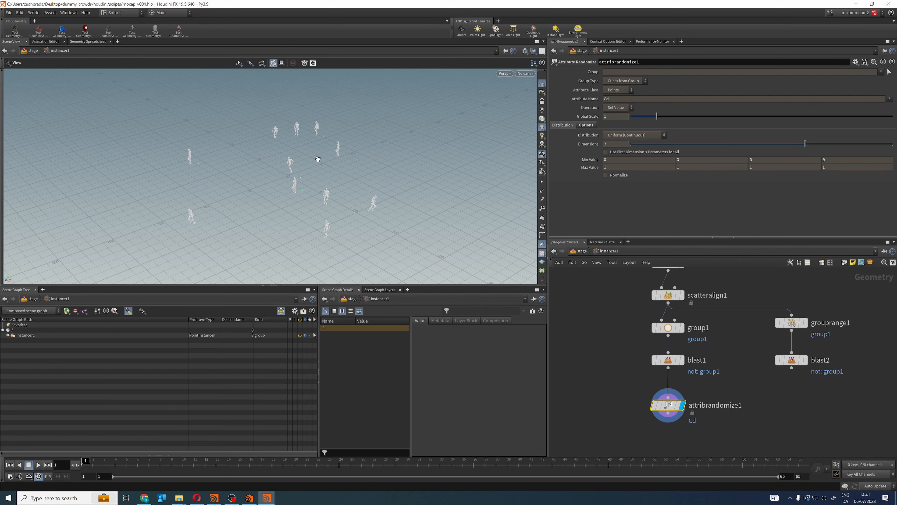
left_click_drag(664, 406, 663, 393)
left_click(621, 373)
Step: Return to the stage network and duplicate the instancer1, cache1 and retimeinstances1 chain beside the original
left_click(579, 251)
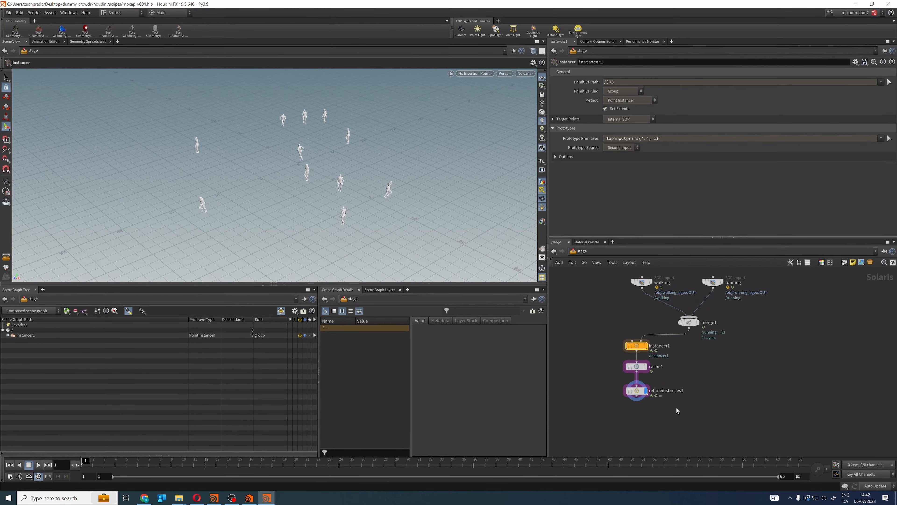
left_click_drag(645, 352, 715, 350)
left_click(772, 353)
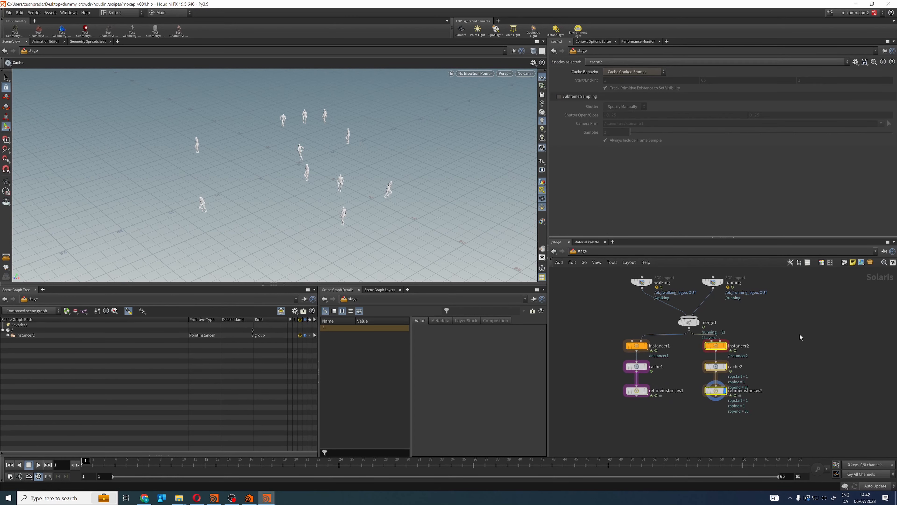
left_click(783, 344)
Step: Inside instancer2, set group1's Base Group to points 11-21
scroll(719, 353, "up", 4)
left_click(729, 341)
double_click(714, 342)
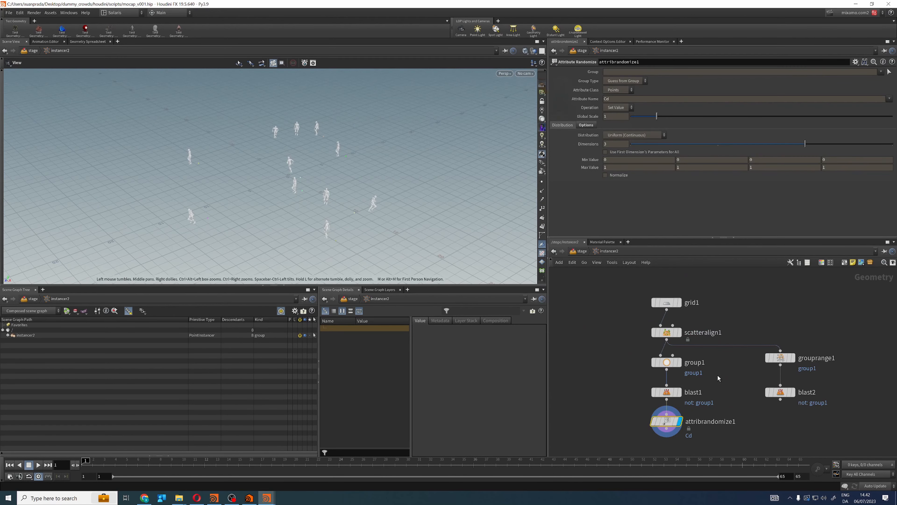
left_click(661, 362)
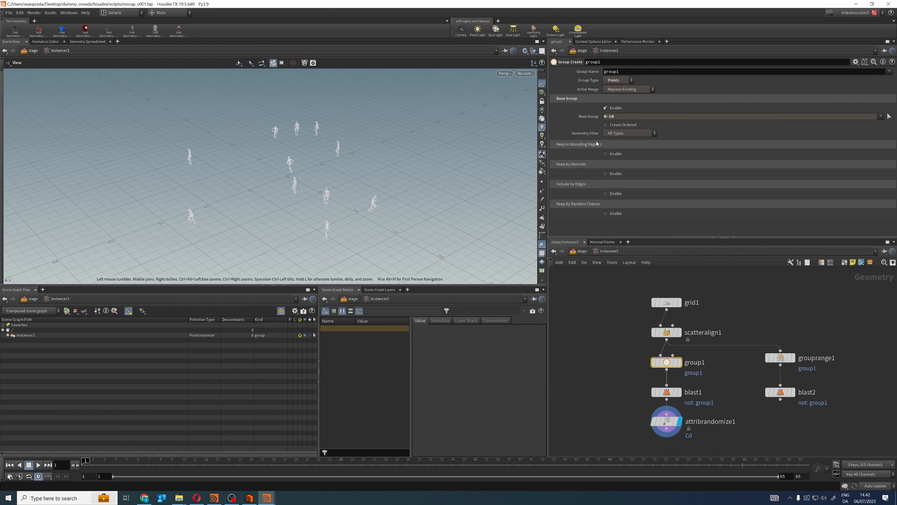
left_click(605, 118)
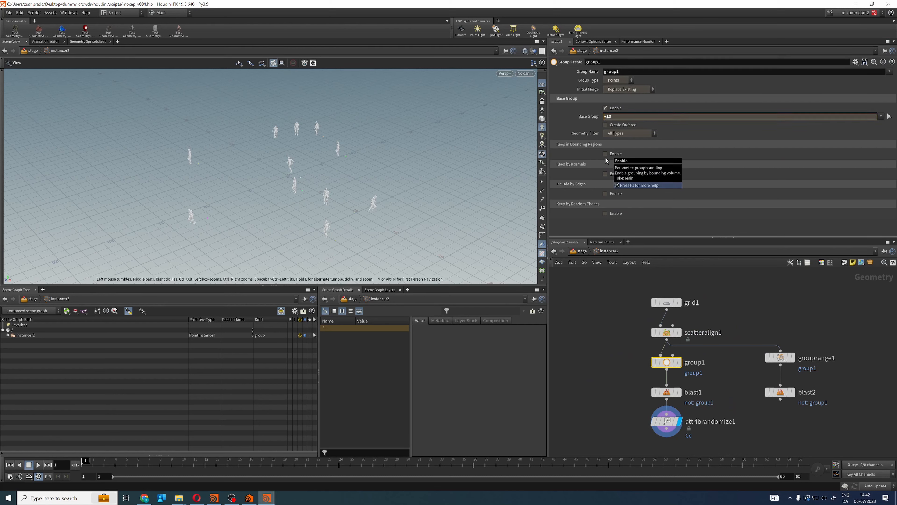
type("11-")
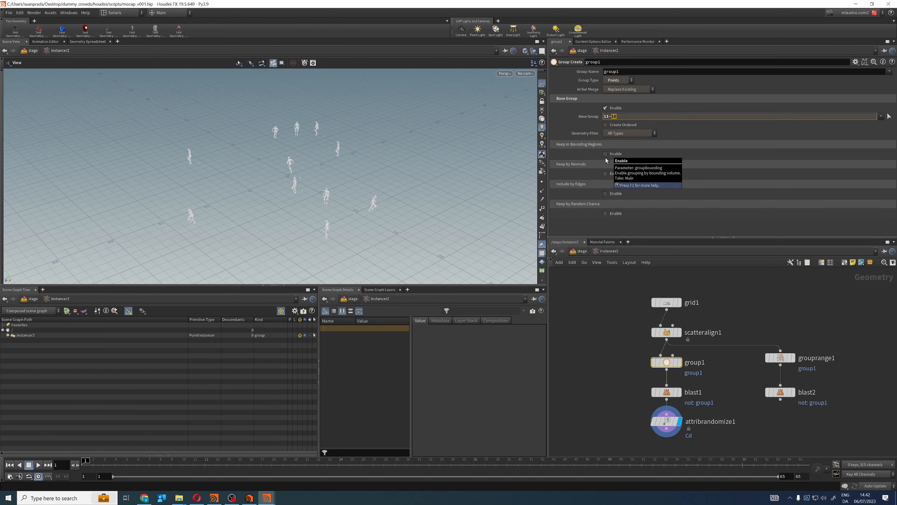
type("21")
key("Return")
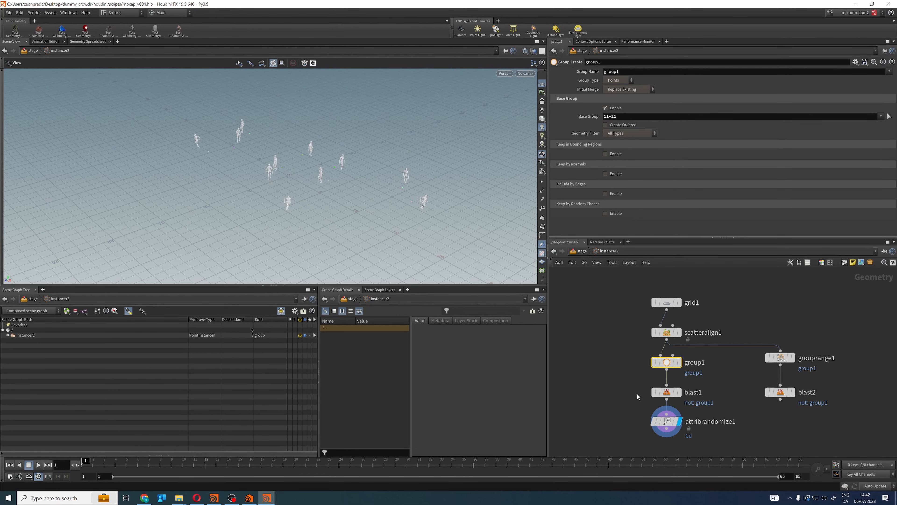
Step: Return to the stage network, compare the instancer1 and instancer2 crowds, and display retimeinstances2 with its parameters
left_click(574, 249)
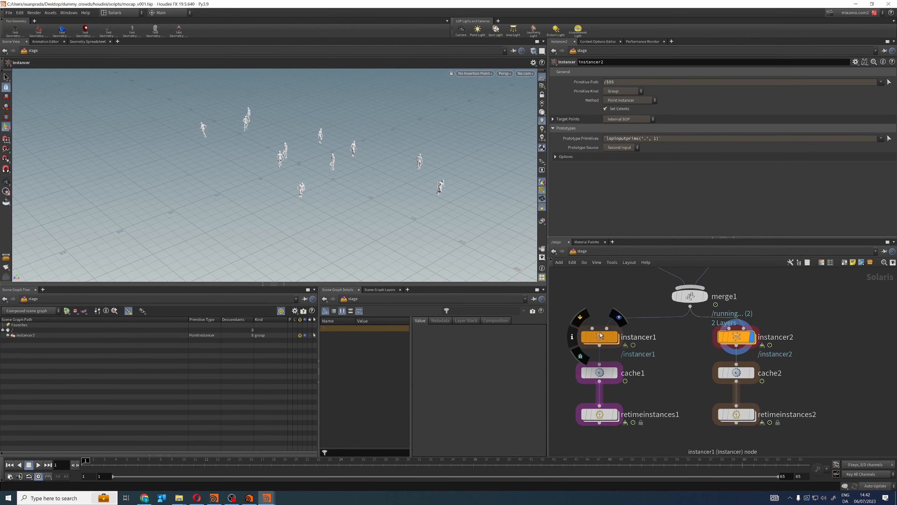
left_click(617, 338)
left_click(752, 338)
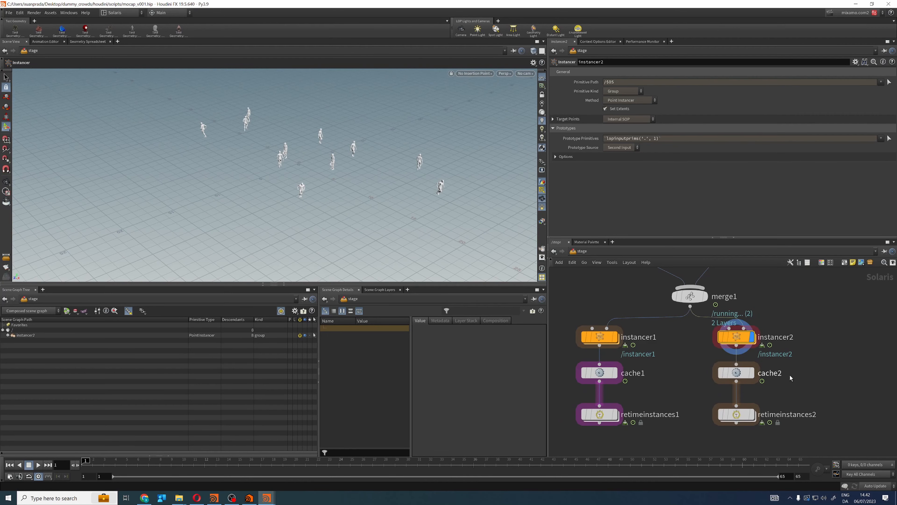
middle_click_drag(758, 406, 742, 380)
left_click(735, 388)
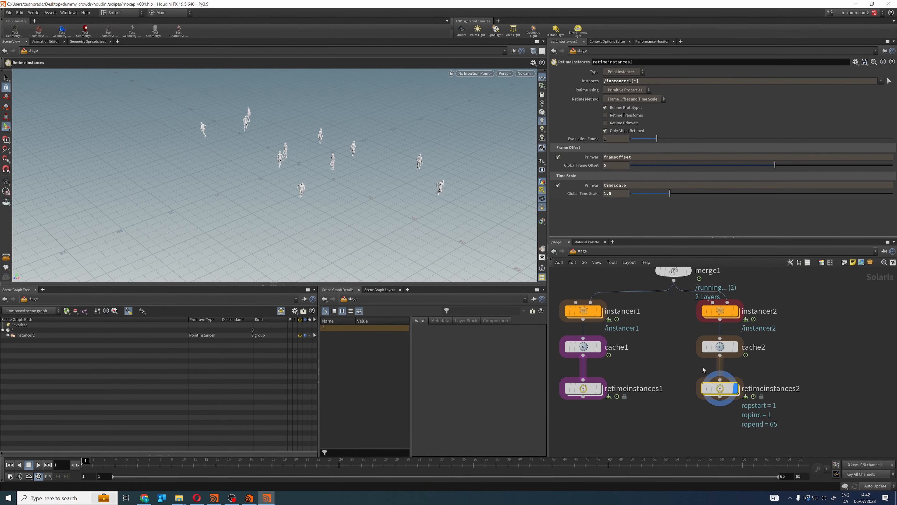
Step: Set retimeinstances2's Global Frame Offset to 10 and Global Time Scale to 0.8, and play back the animation
left_click(626, 169)
type("10")
key("Return")
left_click(626, 195)
type("0.8")
key("Return")
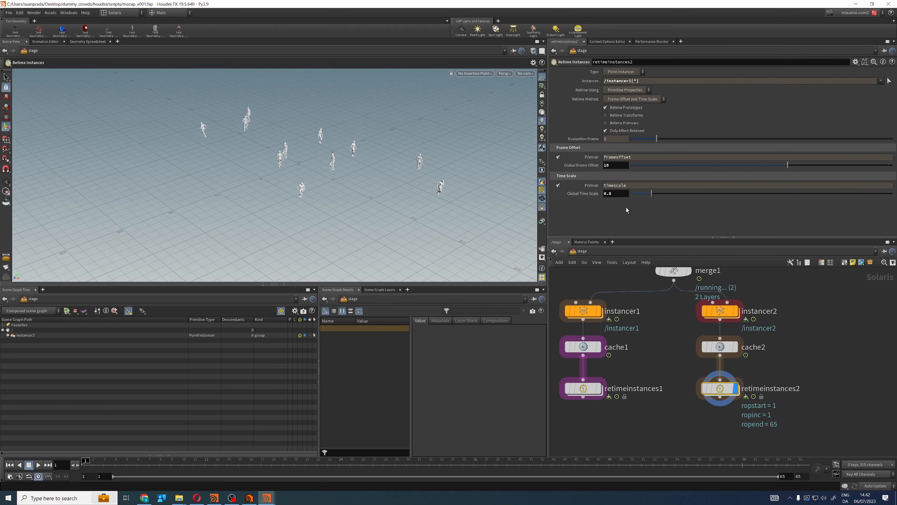
left_click(38, 466)
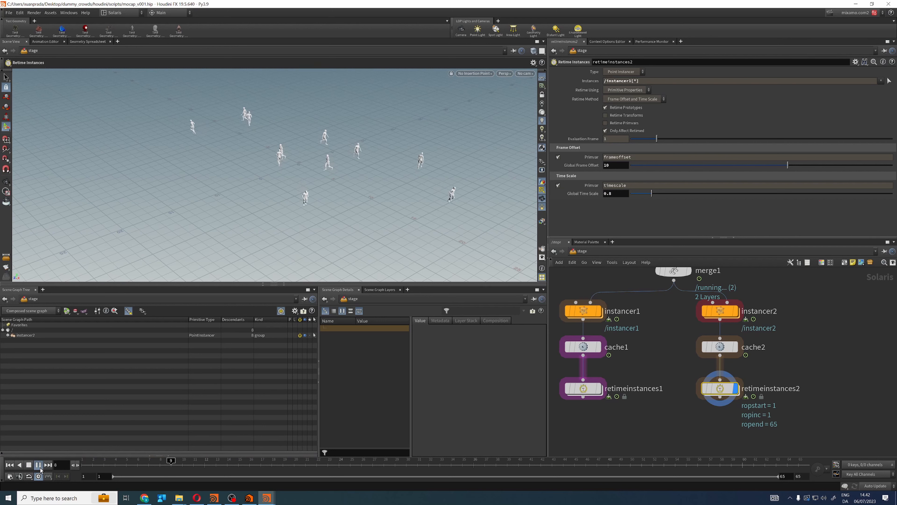
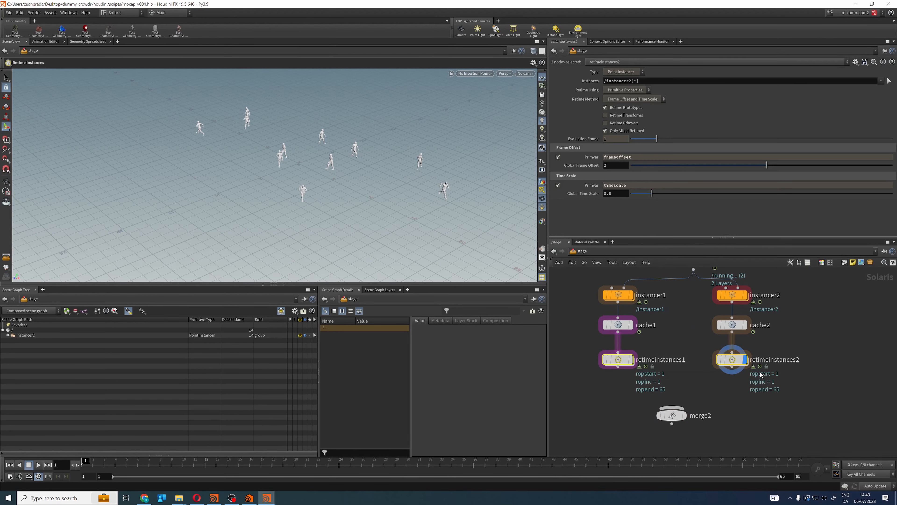
Step: Connect retimeinstances1 and retimeinstances2 into merge2, display it and play the combined crowd
left_click(684, 416)
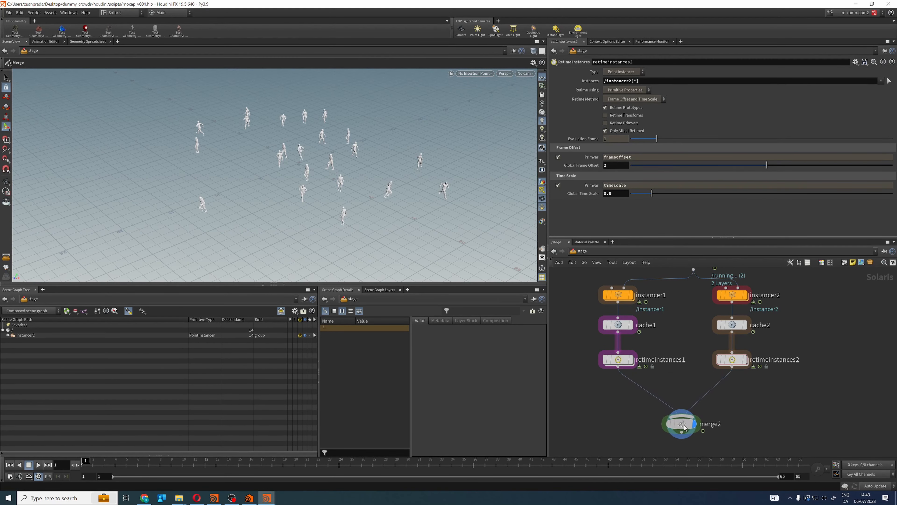
left_click(36, 466)
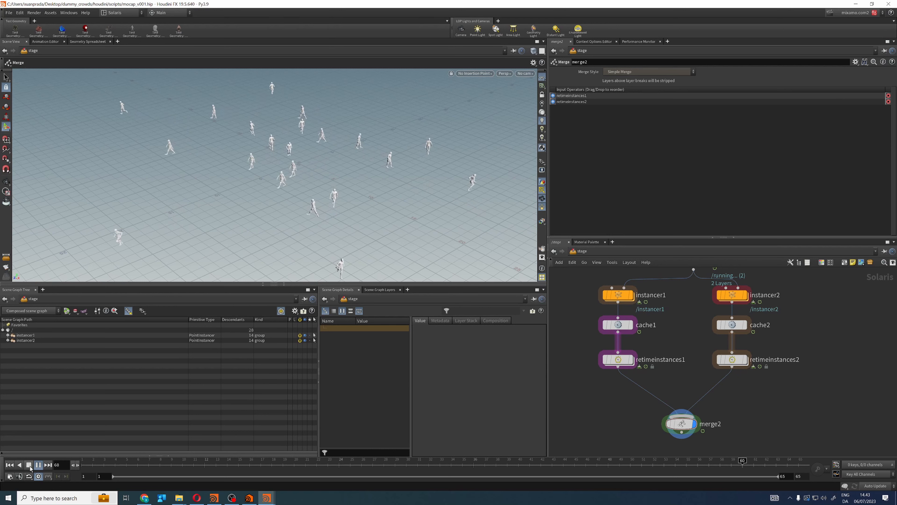
left_click(29, 465)
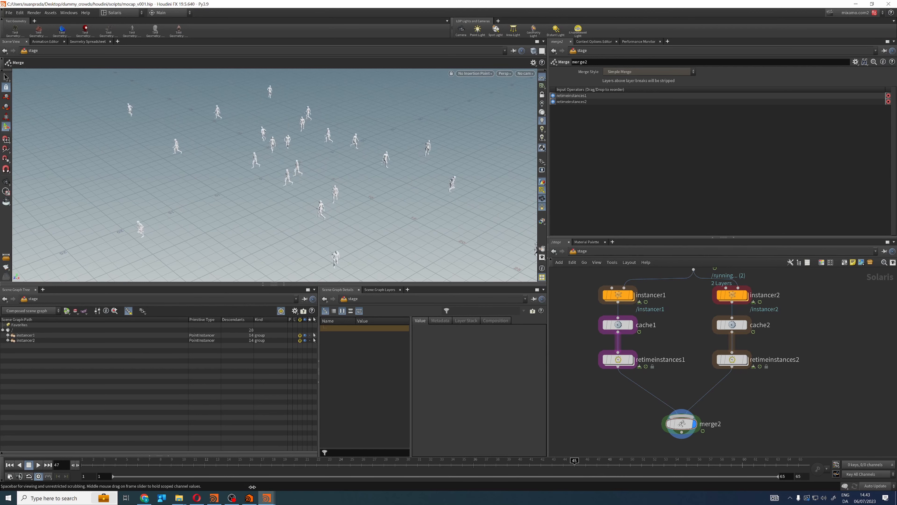
left_click_drag(689, 428, 697, 420)
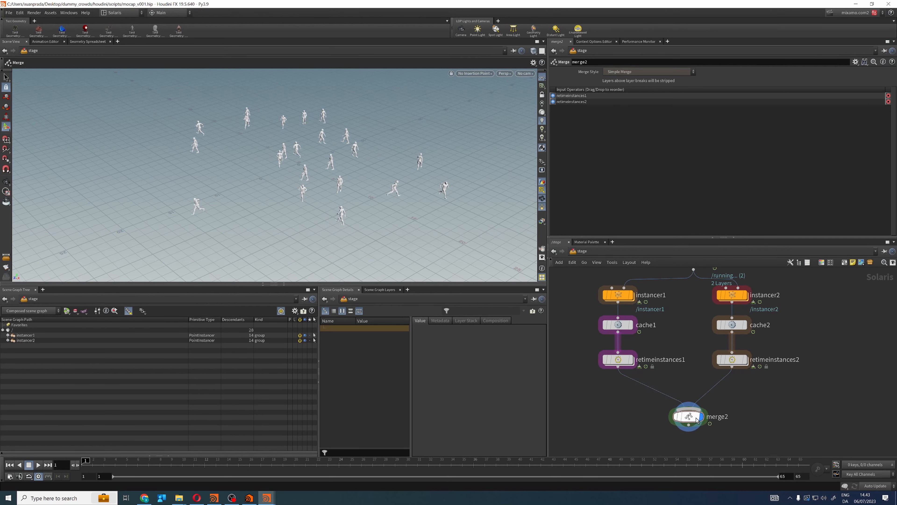
Step: Duplicate the instancer2, cache2 and retimeinstances2 chain beside the original in the stage network
scroll(753, 401, "down", 2)
middle_click_drag(774, 402, 688, 408)
left_click_drag(688, 406, 654, 337)
left_click_drag(654, 336, 772, 310, "alt")
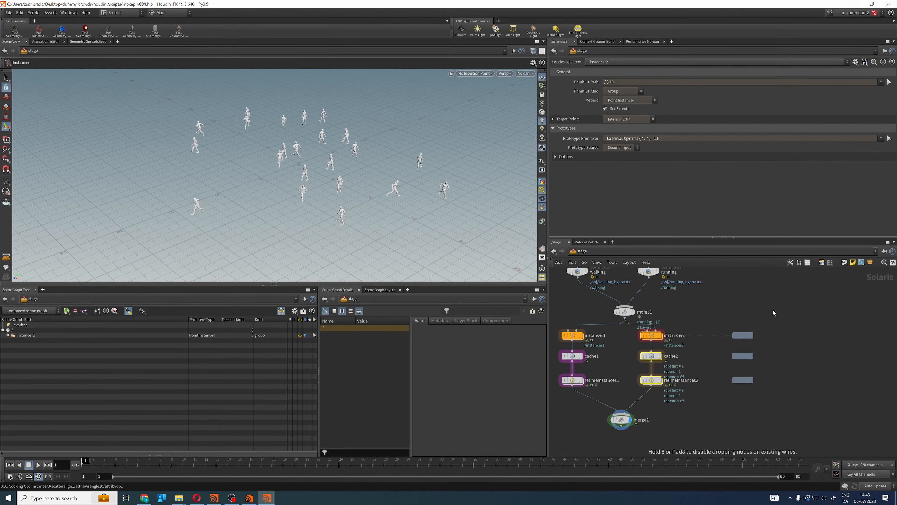
Step: Inside instancer3, check scatteralign1's point information and set group1's Base Group to points 22-32
scroll(747, 340, "up", 3)
double_click(747, 340)
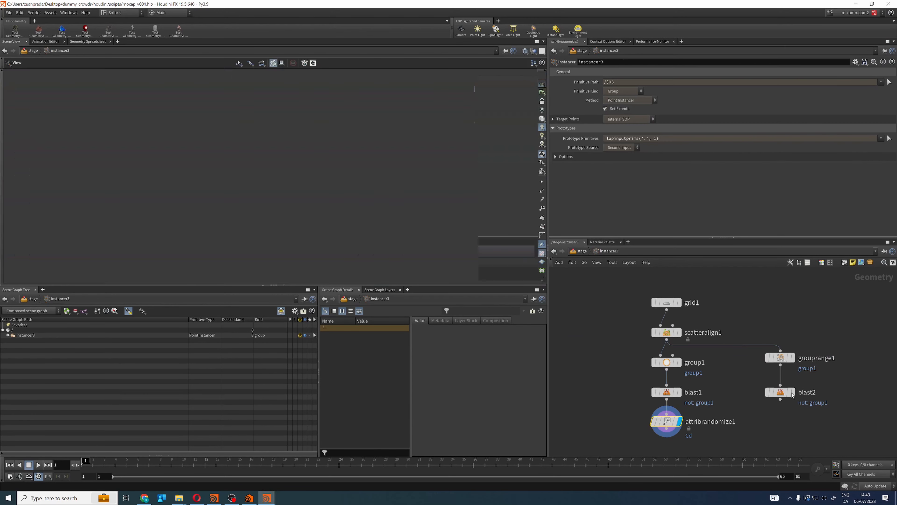
middle_click(669, 338)
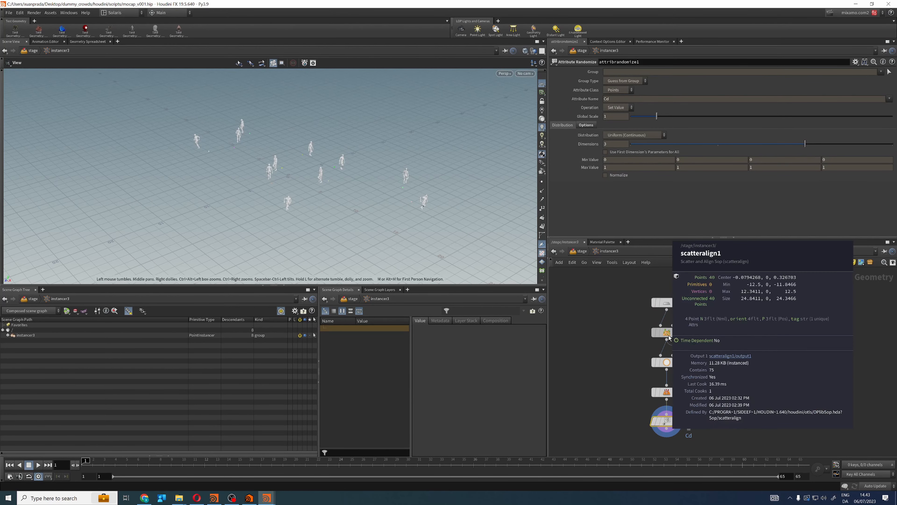
left_click(666, 332)
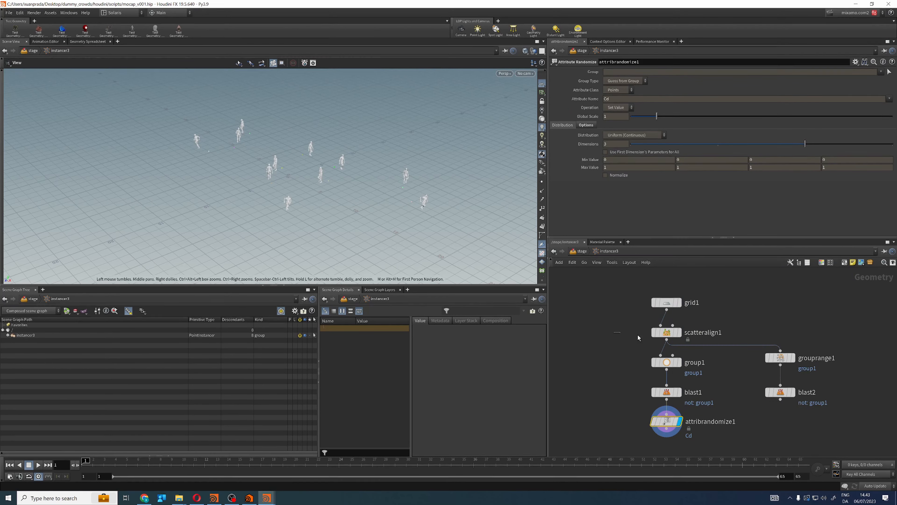
middle_click_drag(725, 371, 712, 349)
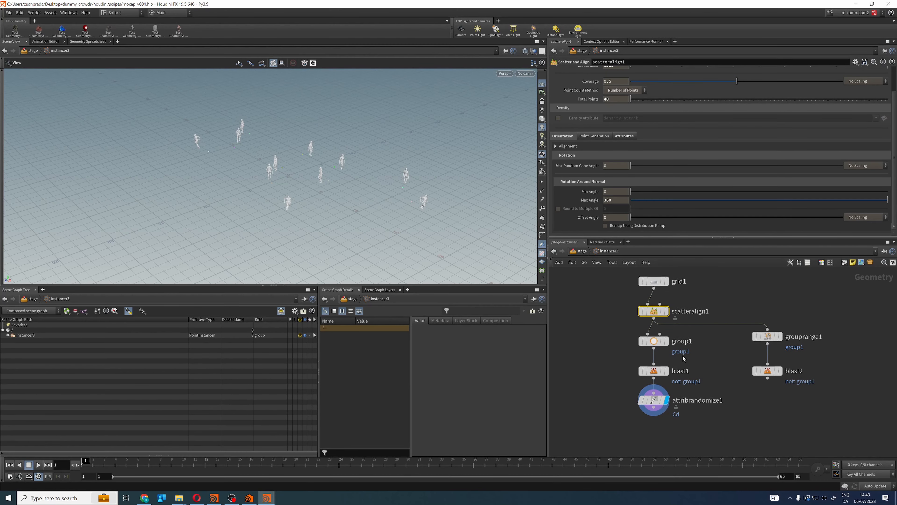
left_click(656, 341)
left_click_drag(609, 117, 576, 118)
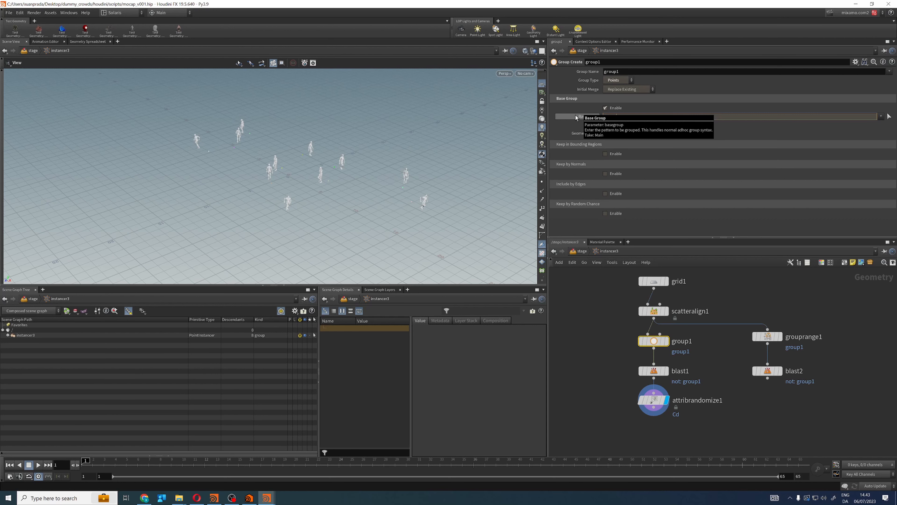
type("22-2132")
key("Return")
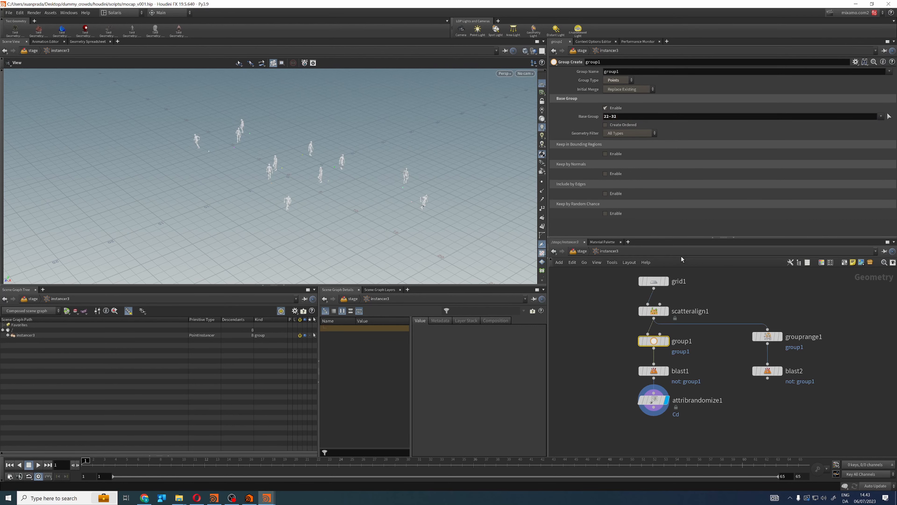
Step: Return to the stage network and set retimeinstances3's Global Frame Offset to 0 and Global Time Scale to 1
left_click(581, 251)
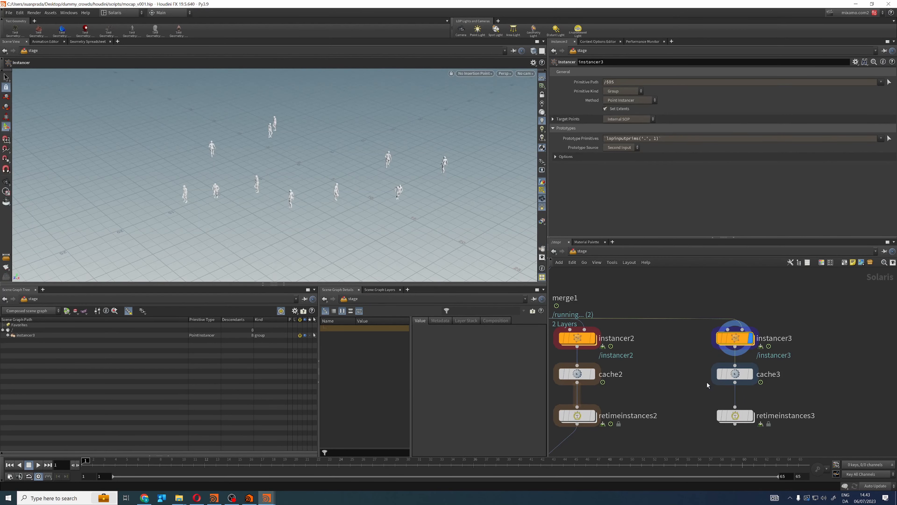
left_click(735, 415)
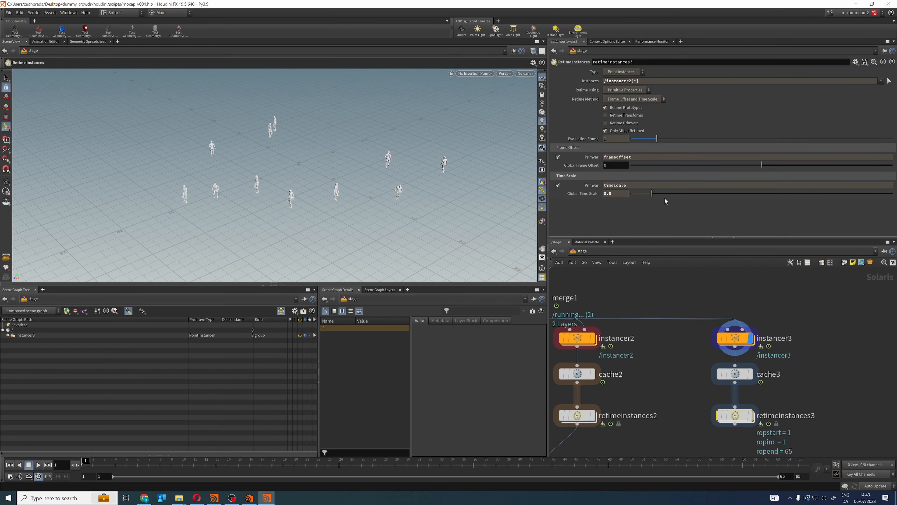
type("1")
key("Tab")
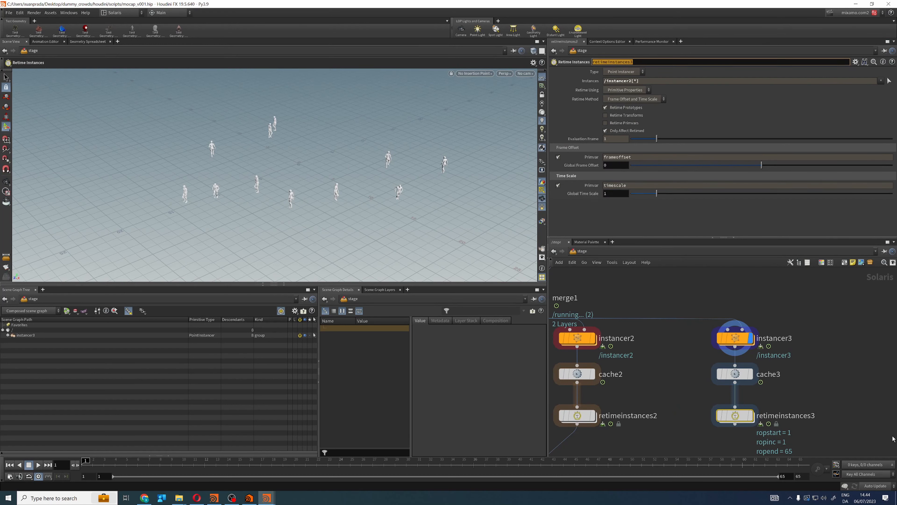
Step: Connect retimeinstances3 into merge2 and set its Instances pattern to /instancer3[*]
scroll(821, 398, "down", 3)
middle_click_drag(821, 399, 812, 344)
left_click(751, 362)
left_click(609, 400)
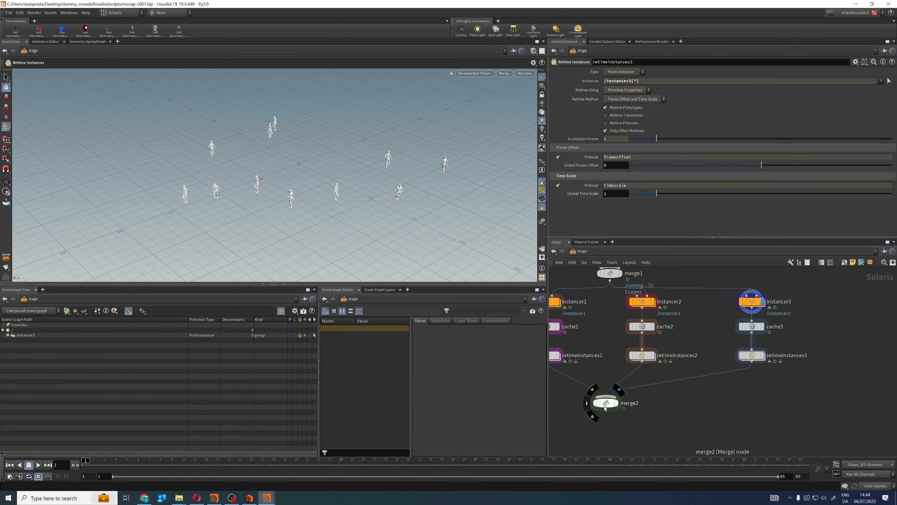
left_click_drag(604, 408, 660, 423)
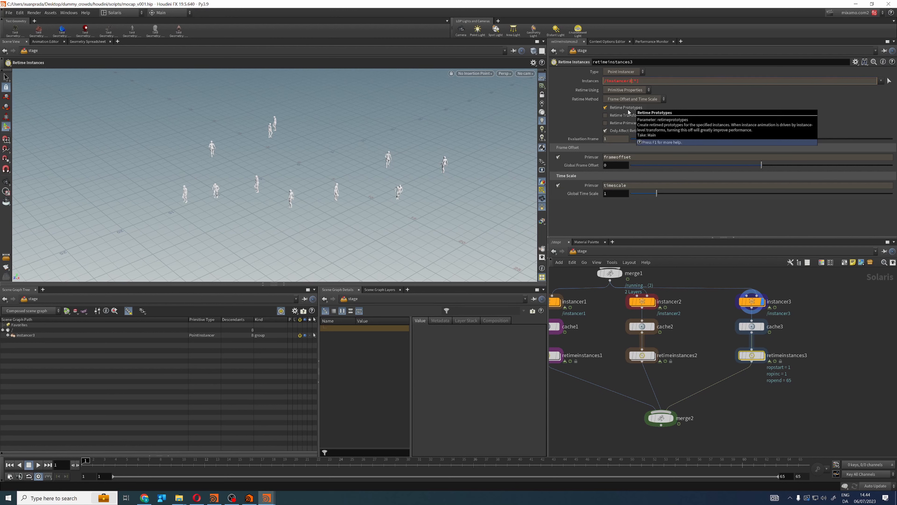
key("BackSpace")
type("3")
Step: Duplicate the instancer3, cache3 and retimeinstances3 chain beside the original and display instancer4
middle_click_drag(848, 364, 790, 375)
left_click_drag(767, 428, 656, 277)
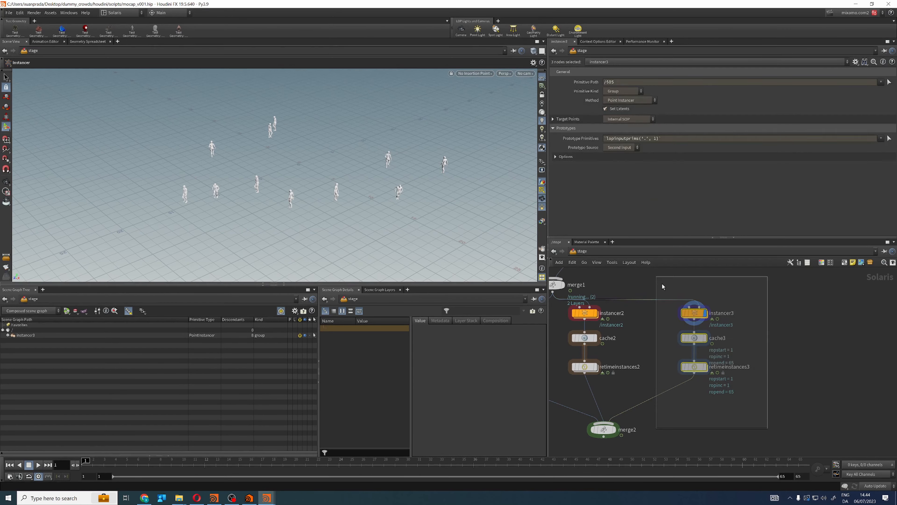
key("ctrl+c")
key("ctrl+v")
left_click(797, 315)
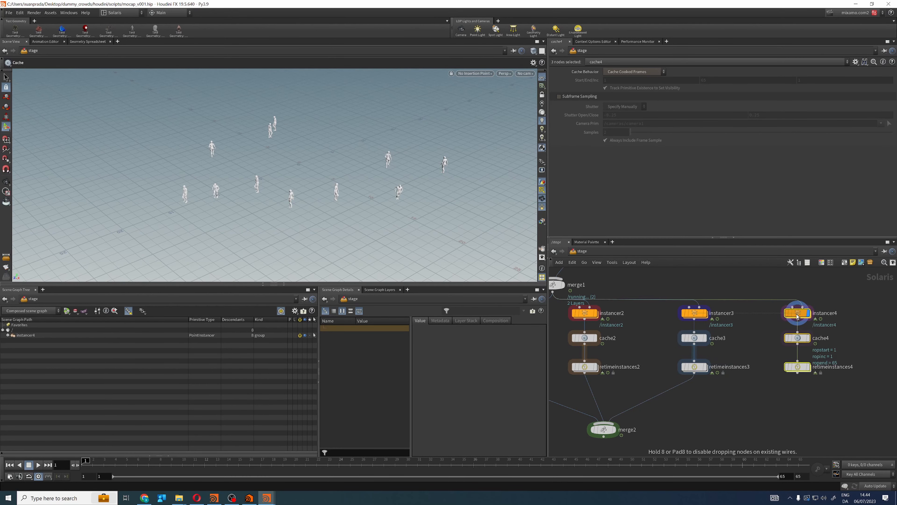
Step: Inside instancer4, set group1's Base Group to points 33-40
double_click(797, 313)
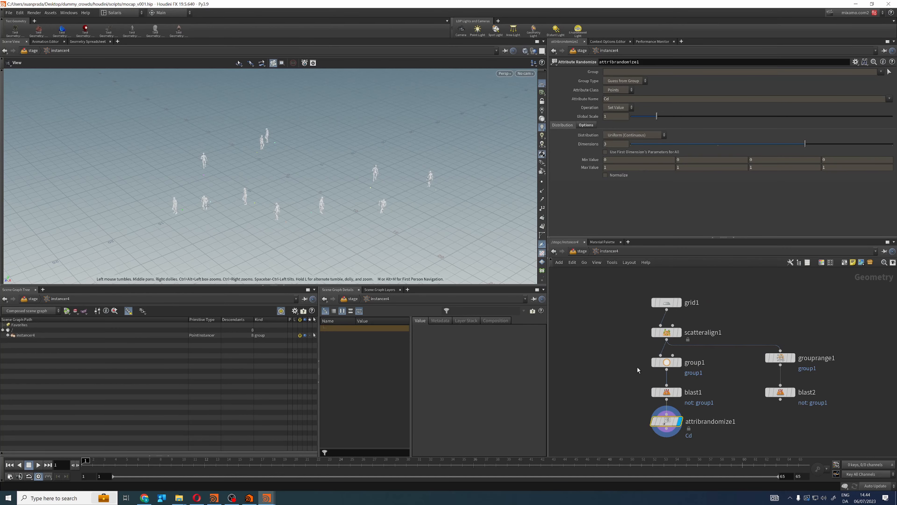
left_click(663, 362)
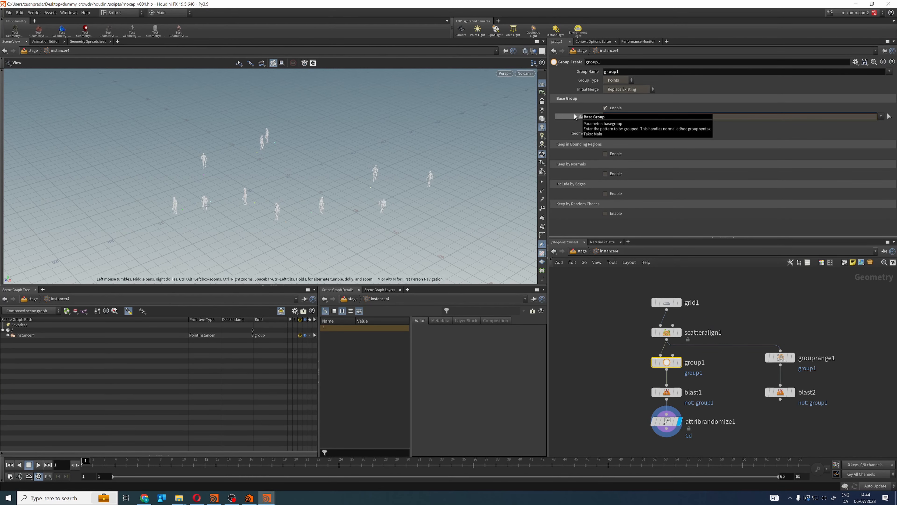
type("33-40")
key("Return")
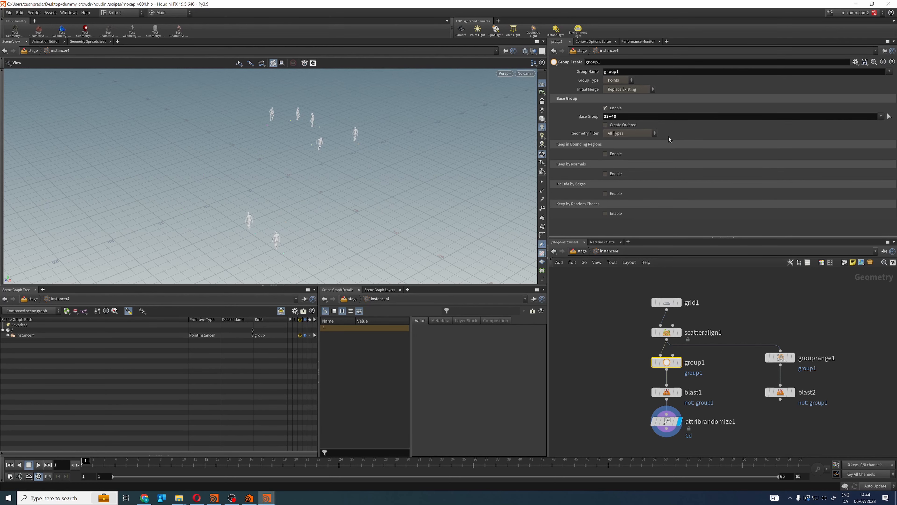
Step: Return to the stage network and set retimeinstances4's Instances pattern to /instancer4[*]
key("u")
left_click(790, 368)
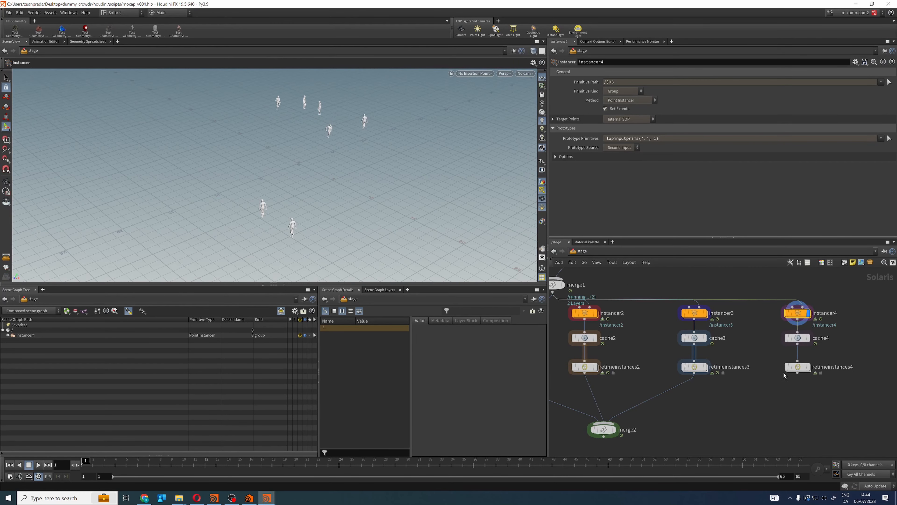
left_click(630, 81)
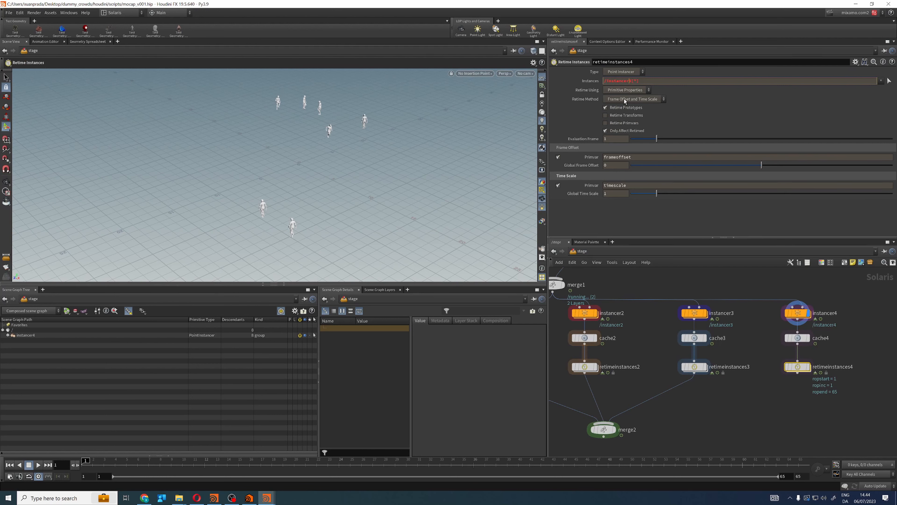
type("4")
key("Return")
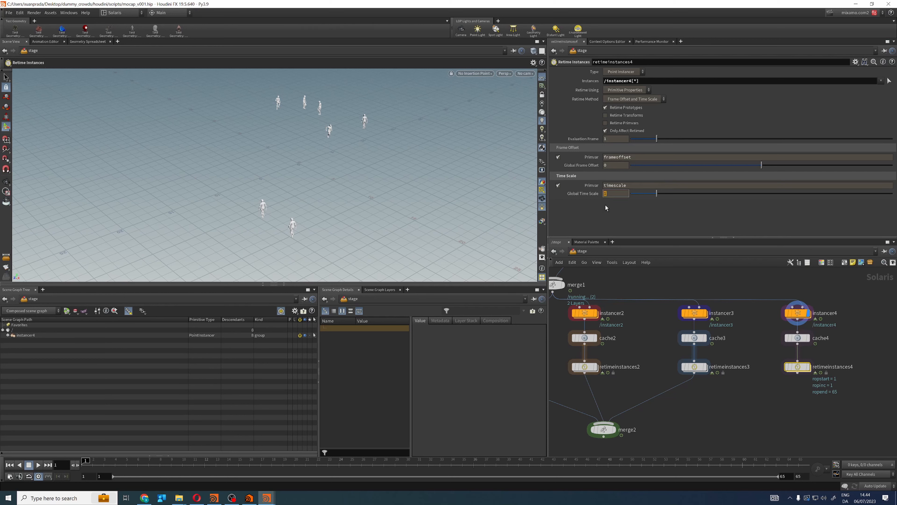
Step: Set retimeinstances4's Global Time Scale to 0.5 and Global Frame Offset to 3
type("0.5")
key("Return")
left_click(584, 168)
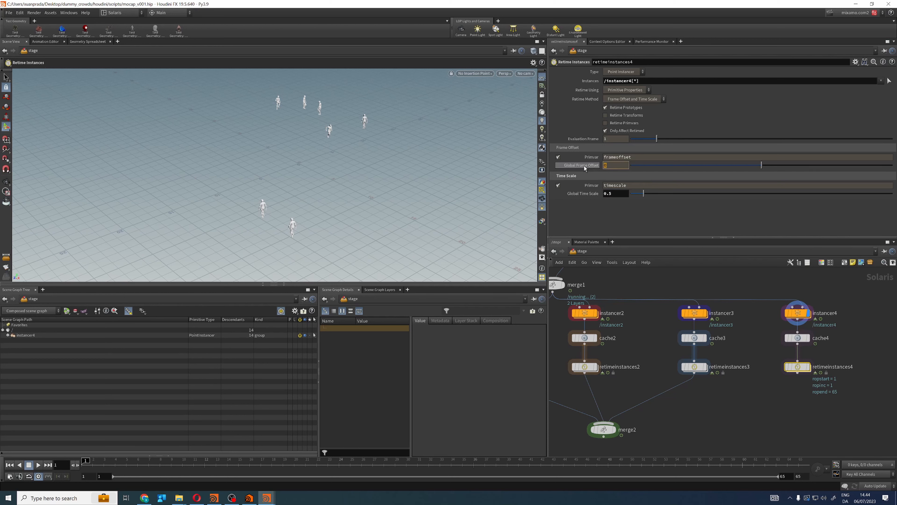
type("3")
key("Return")
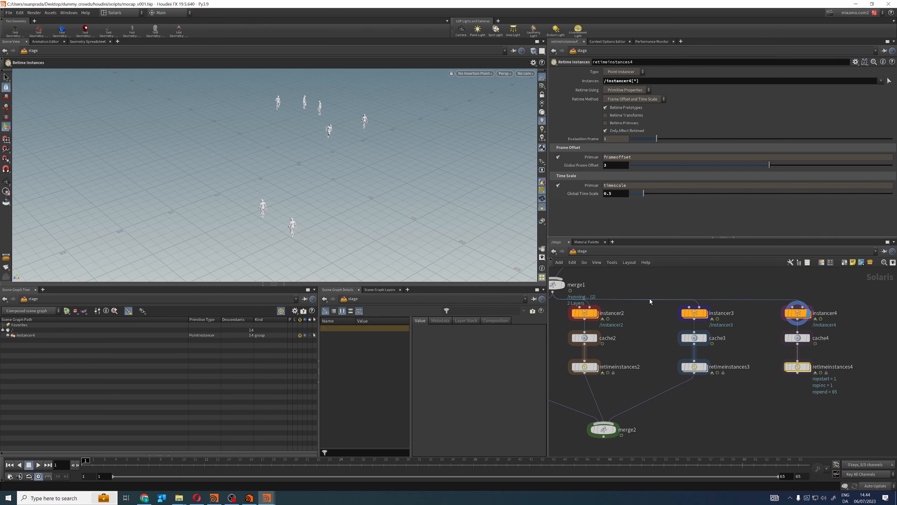
Step: Connect retimeinstances4 into merge2, display the merge and play the full crowd animation
left_click(797, 373)
left_click(604, 423)
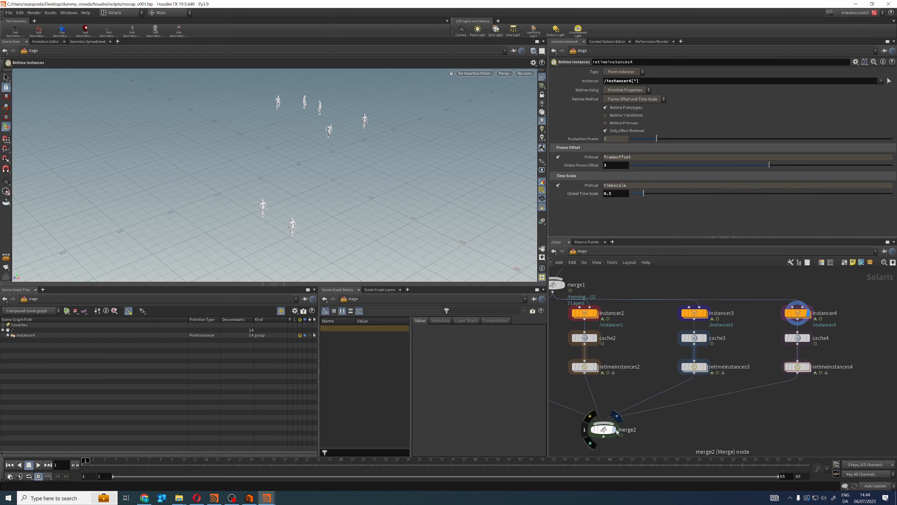
left_click(614, 430)
left_click(40, 465)
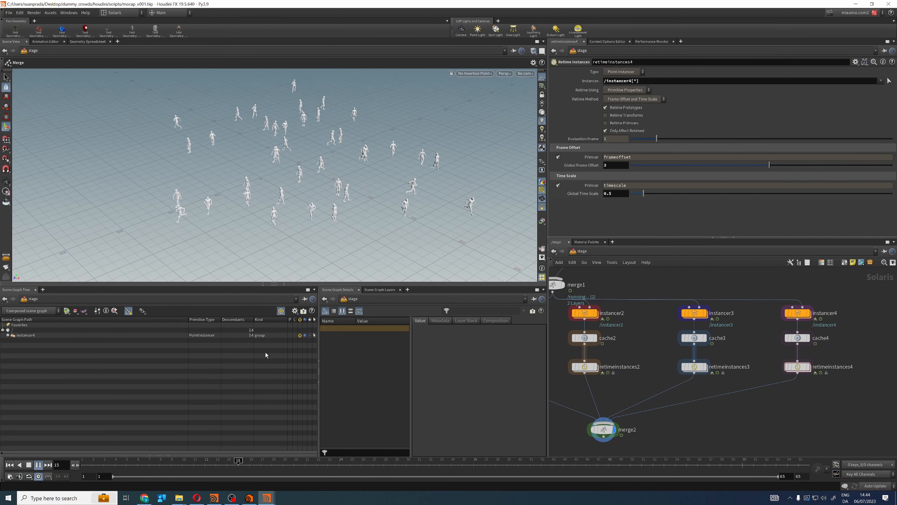
left_click(29, 465)
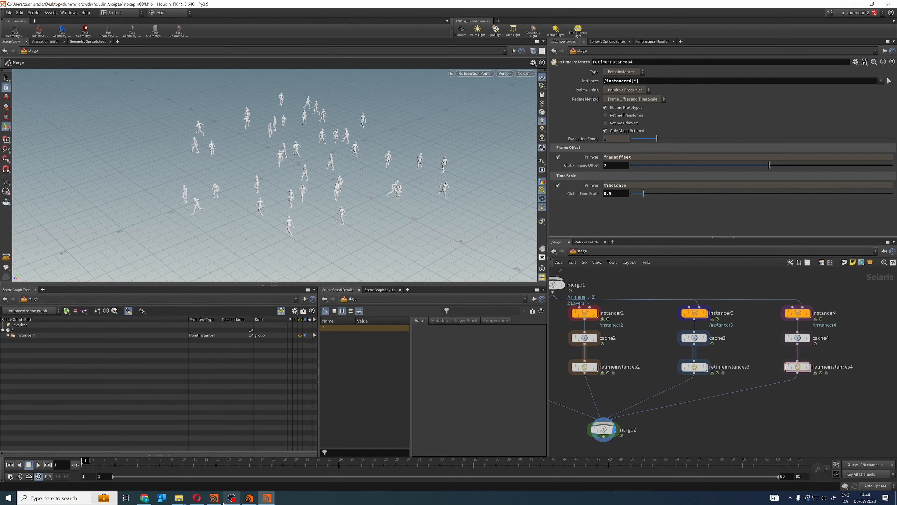
Step: Switch to MPlay and play through the rendered dummy_crowd sequence
left_click(213, 498)
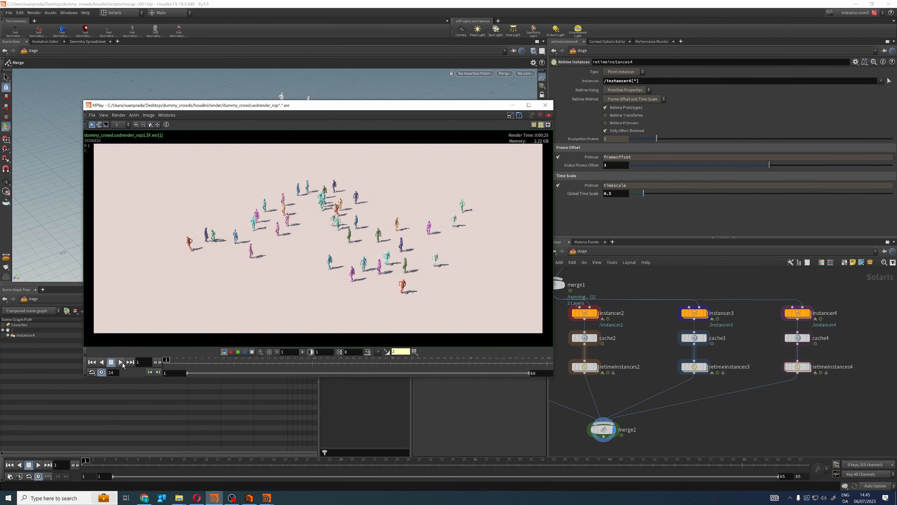
left_click(121, 361)
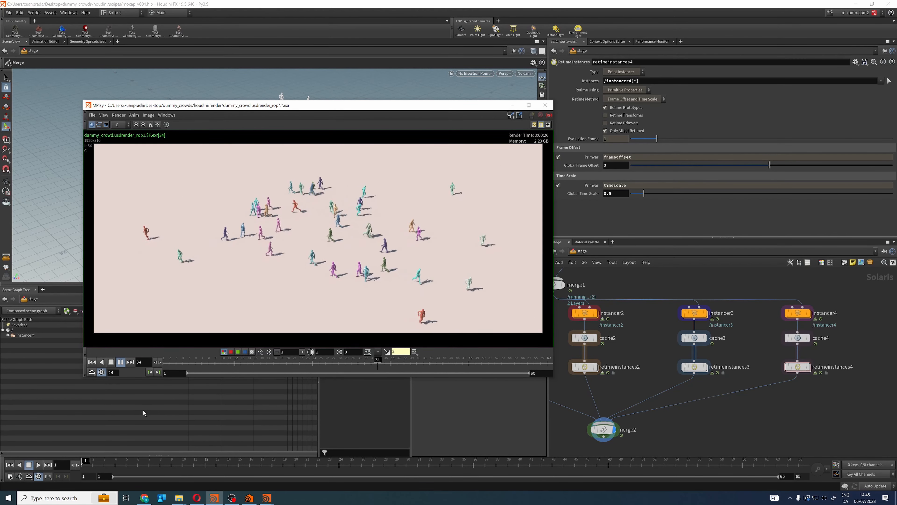
left_click(112, 365)
Step: Return to the Houdini stage network and inspect the walking and running SOP Import nodes
left_click(742, 396)
scroll(742, 397, "down", 5)
left_click(681, 315)
left_click(715, 316)
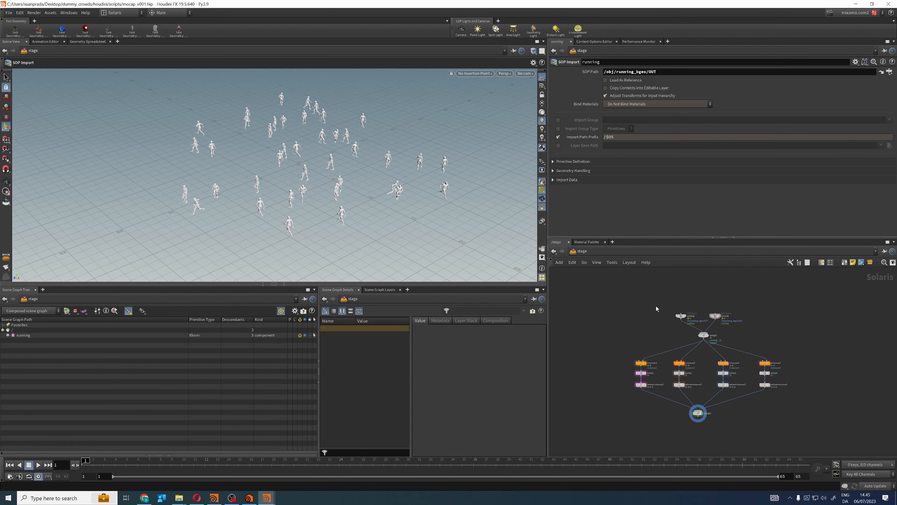
Step: Add another Merge node fed by merge2's output
left_click_drag(120, 464, 84, 484)
middle_click_drag(809, 422, 733, 363)
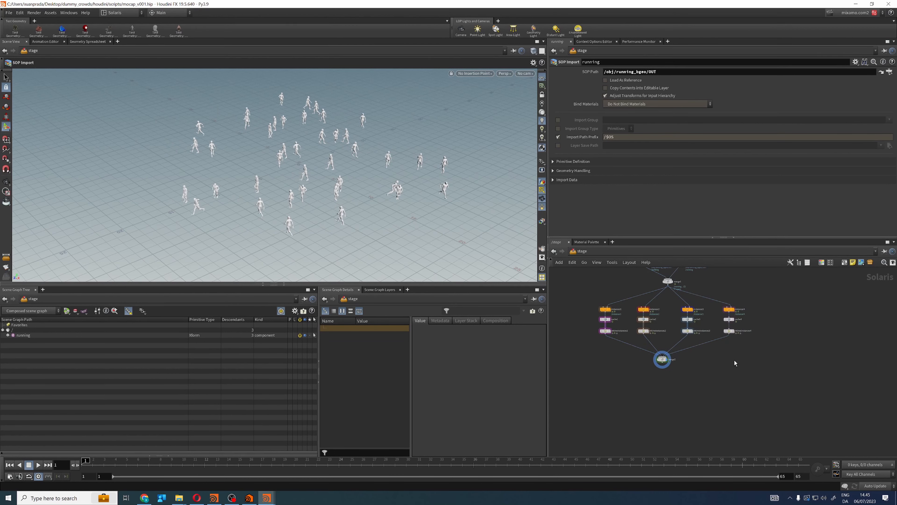
scroll(692, 377, "up", 3)
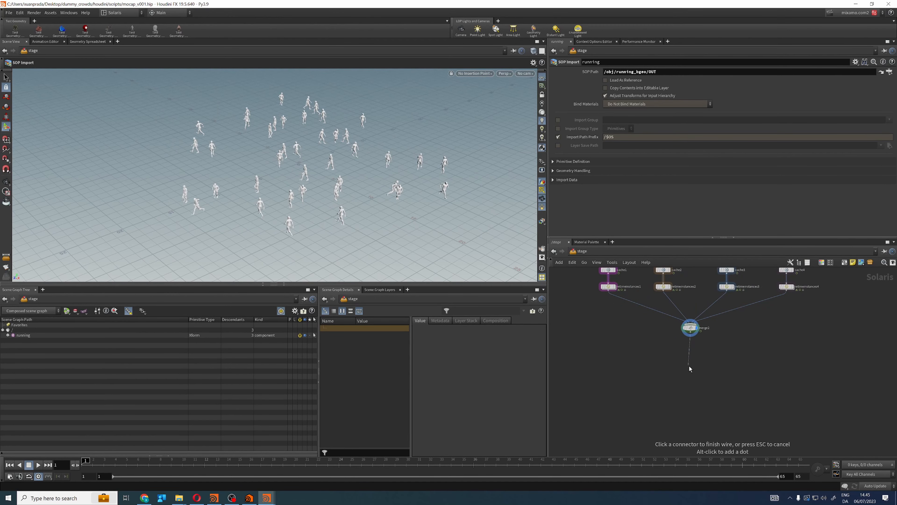
key("Tab")
key("Return")
left_click(690, 368)
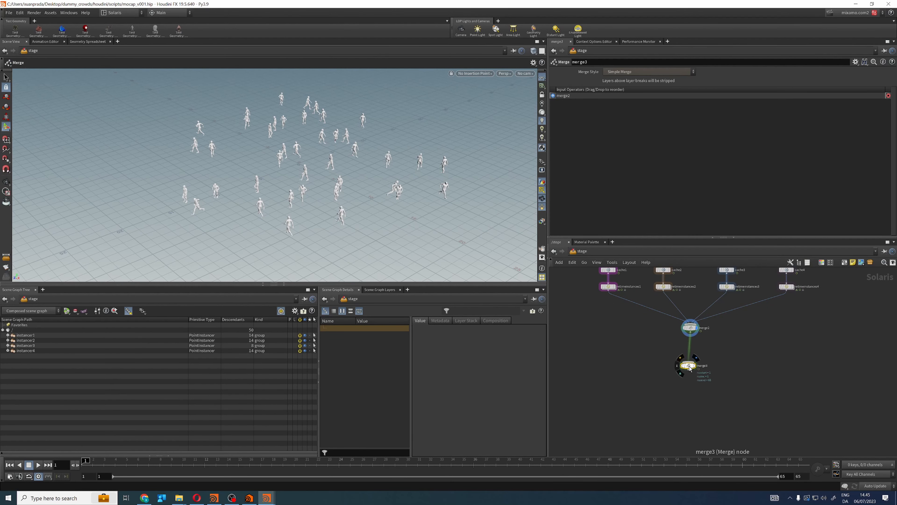
Step: Create a grid with a uniform scale of 20 and connect it into merge3 alongside the crowd
key("Tab")
type("grid")
key("Return")
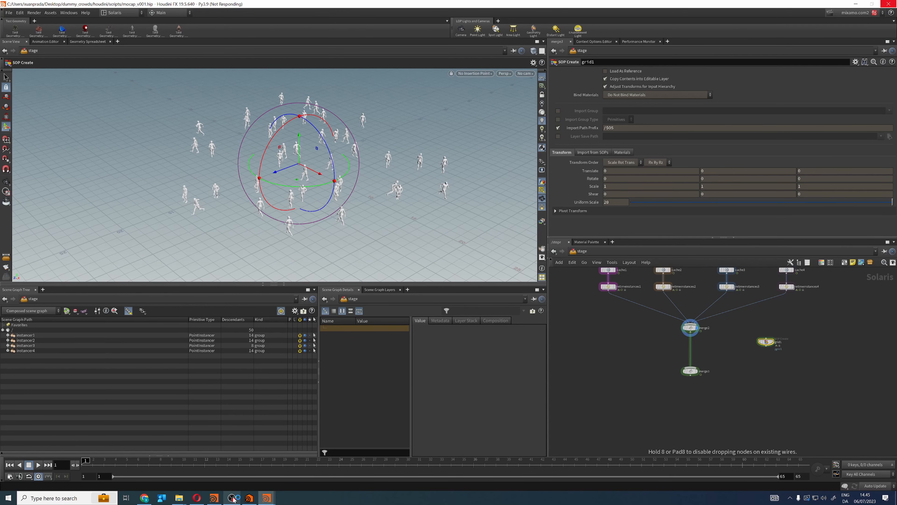
left_click(233, 499)
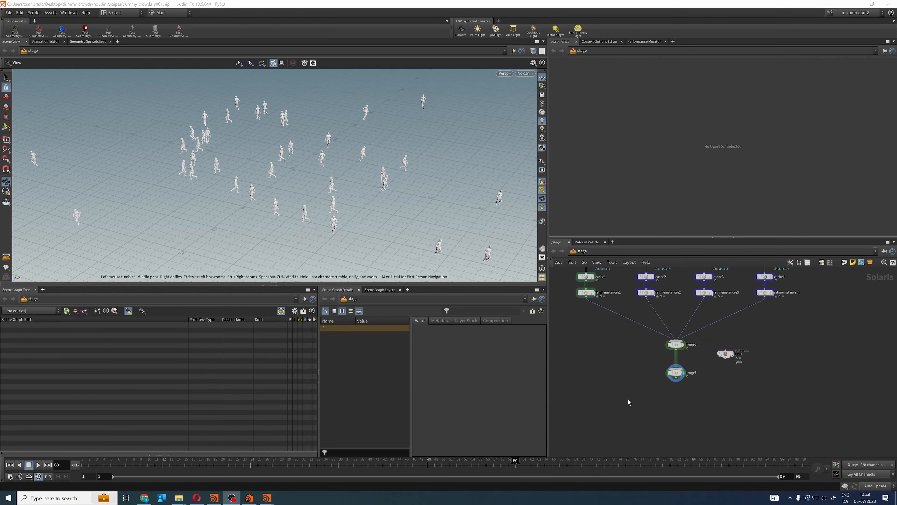
scroll(628, 399, "up", 2)
left_click(777, 355)
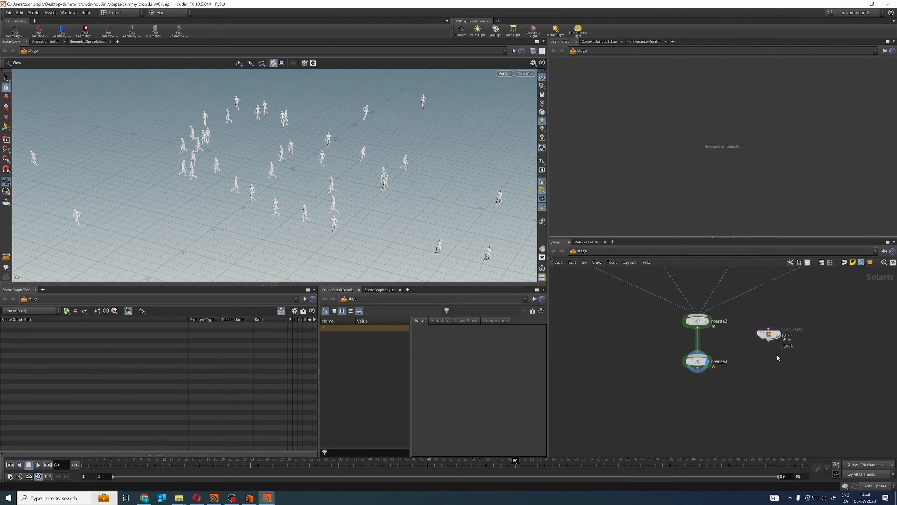
left_click_drag(768, 340, 697, 354)
left_click(698, 361)
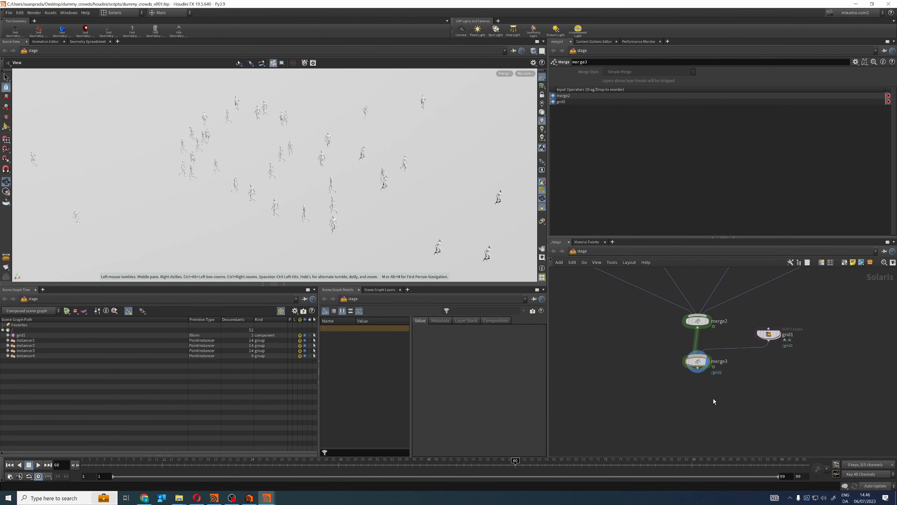
Step: Scrub the timeline to preview the crowd moving over the grid and return to the first frame
middle_click_drag(649, 359, 638, 344)
left_click_drag(141, 465, 565, 468)
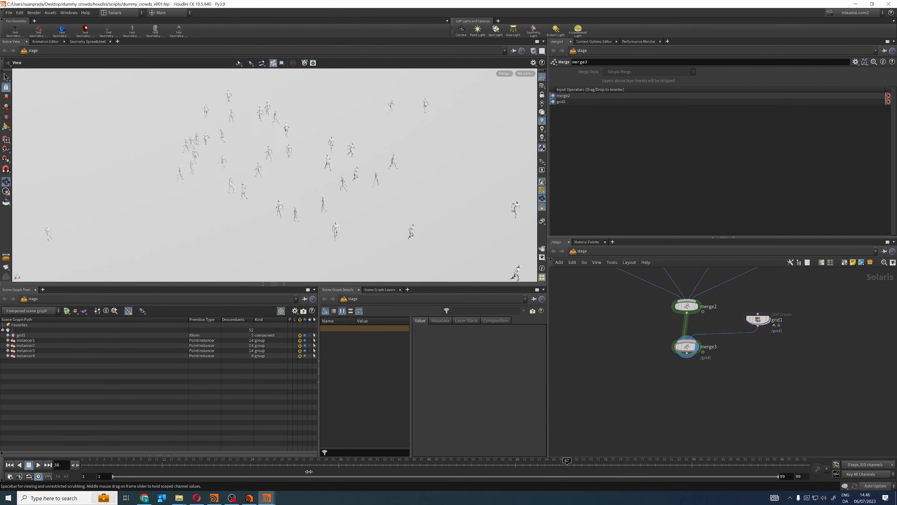
key("ctrl+Up")
middle_click_drag(645, 390, 650, 397)
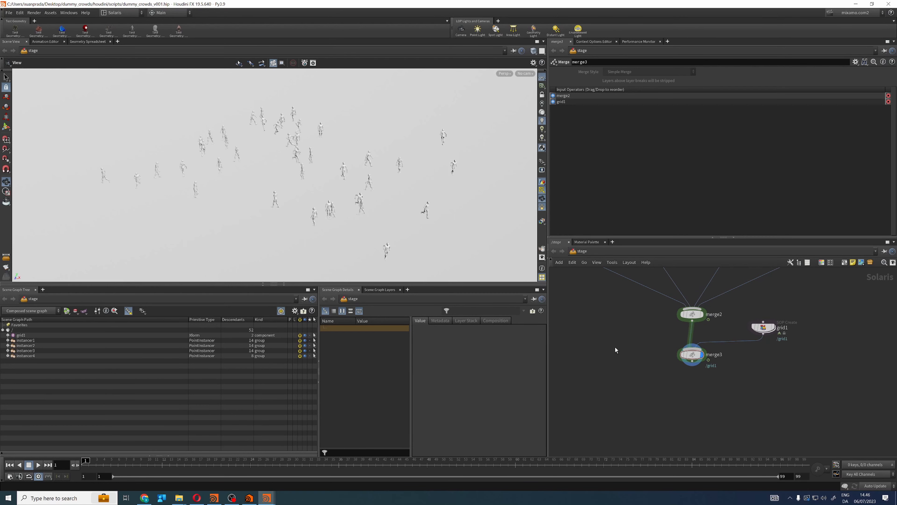
Step: Add a Camera node after merge3 and display it
left_click(693, 360)
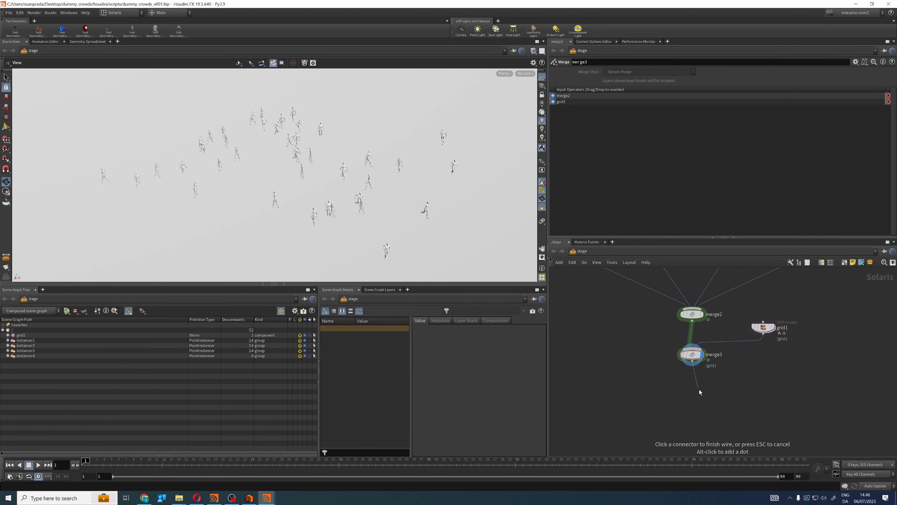
key("Tab")
type("cam")
key("Return")
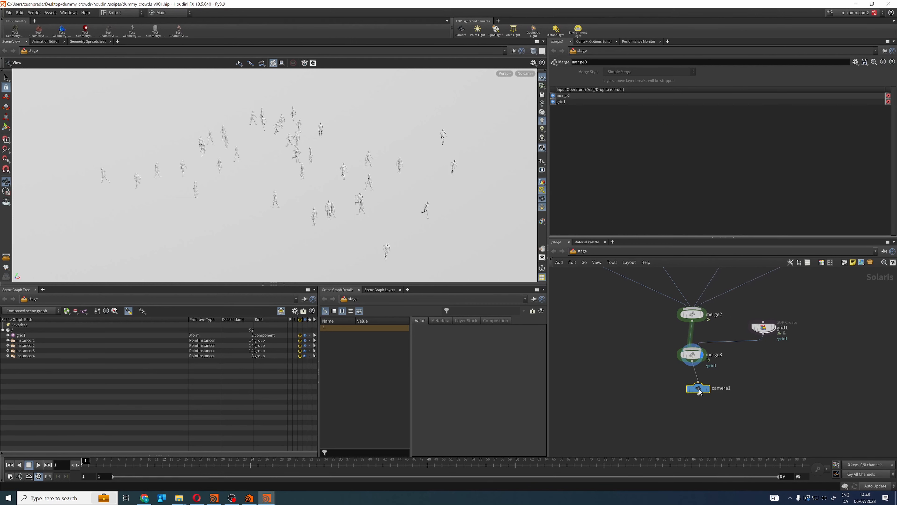
left_click(698, 389)
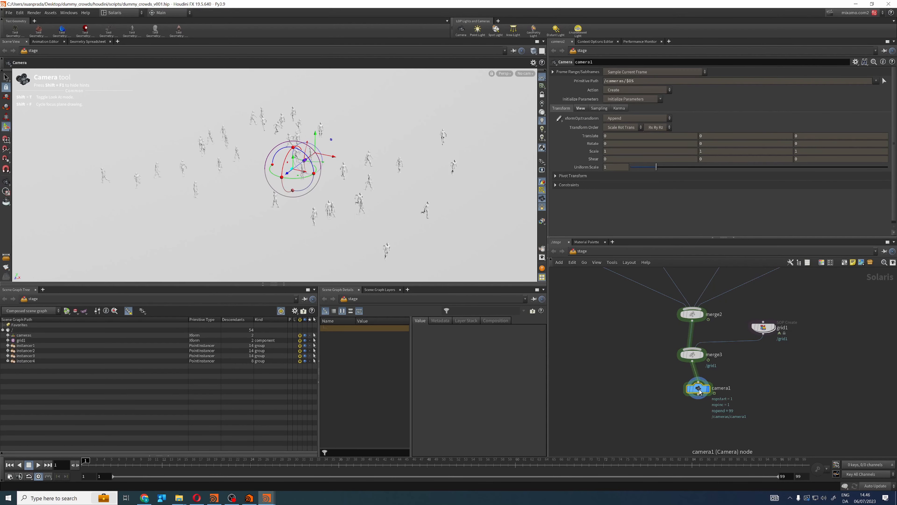
Step: Look through camera1, frame the crowd at about translate 39.8, 31.7, 79.3 and rotate -20.7, 26.9, 0, and unlock it from the view
left_click(532, 75)
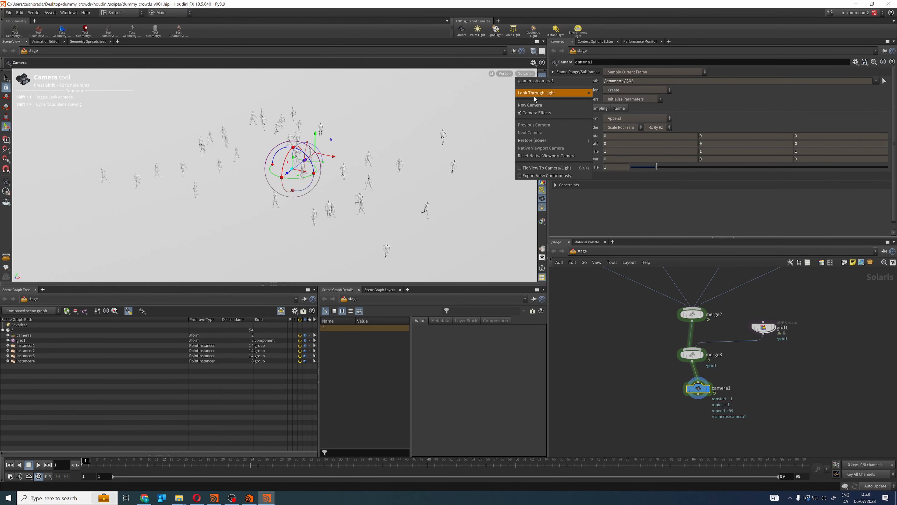
left_click(543, 83)
right_click_drag(366, 159, 197, 155)
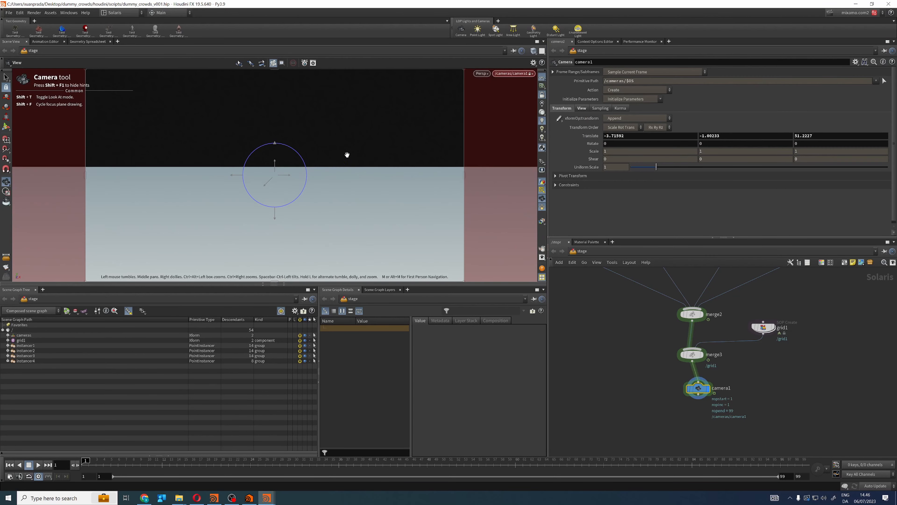
middle_click_drag(346, 154, 361, 177)
right_click_drag(367, 175, 311, 173)
mouse_move(314, 173)
left_mouse_down()
mouse_move(320, 203)
mouse_move(372, 164)
mouse_move(290, 186)
mouse_move(322, 177)
mouse_move(313, 177)
left_mouse_up()
right_click_drag(313, 177, 361, 171)
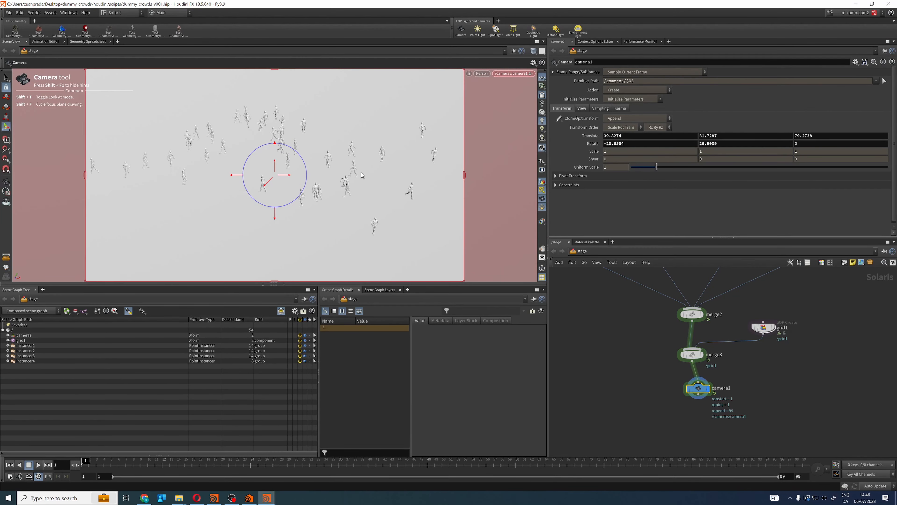
left_click(542, 95)
Step: Move camera1 down to make room, insert a Material Library between merge3 and camera1, and display it
scroll(760, 397, "down", 1)
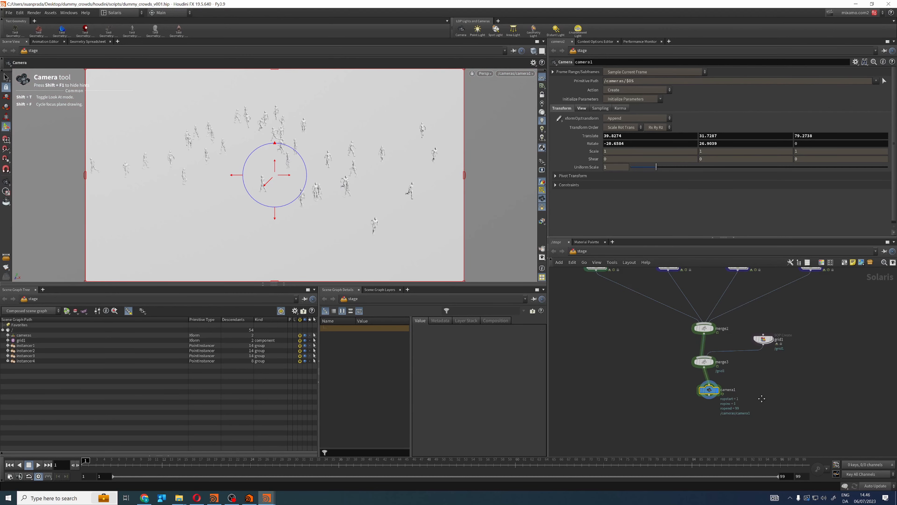
middle_click_drag(760, 398, 750, 352)
left_click_drag(698, 346, 693, 423)
scroll(709, 351, "up", 3)
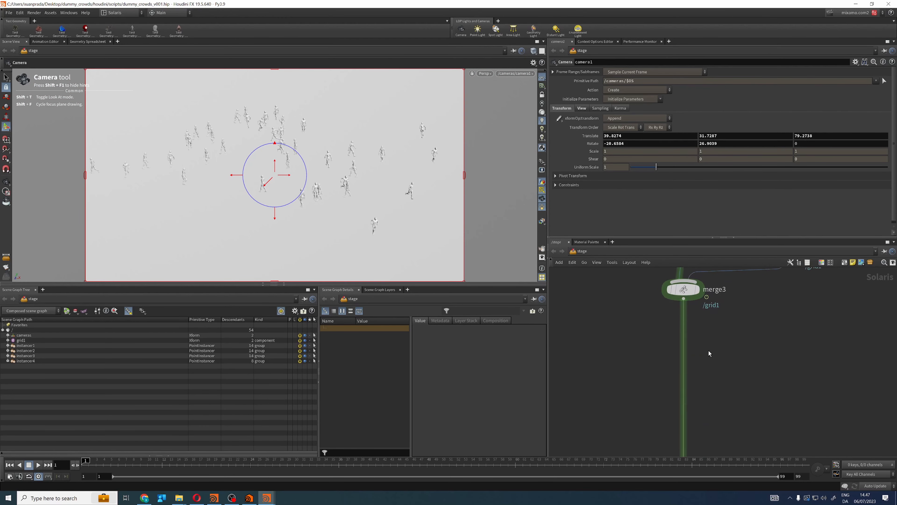
left_click(705, 299)
key("Tab")
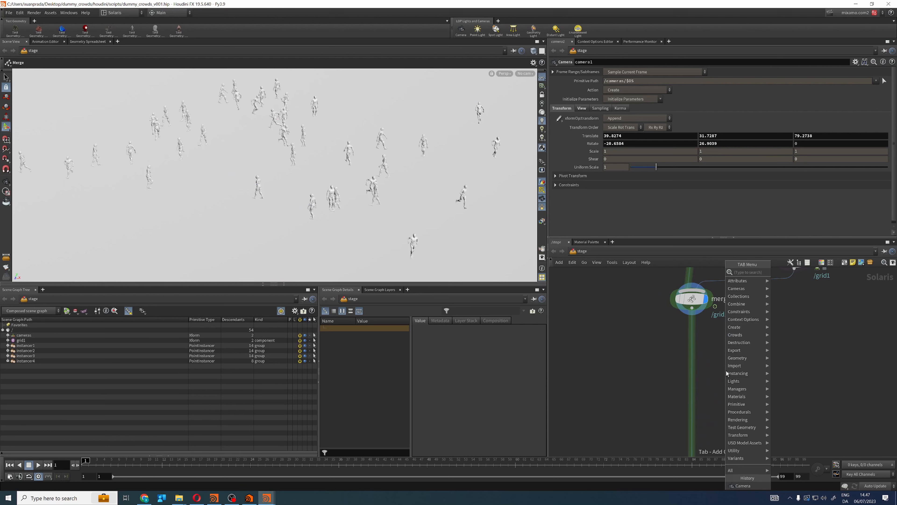
type("mat")
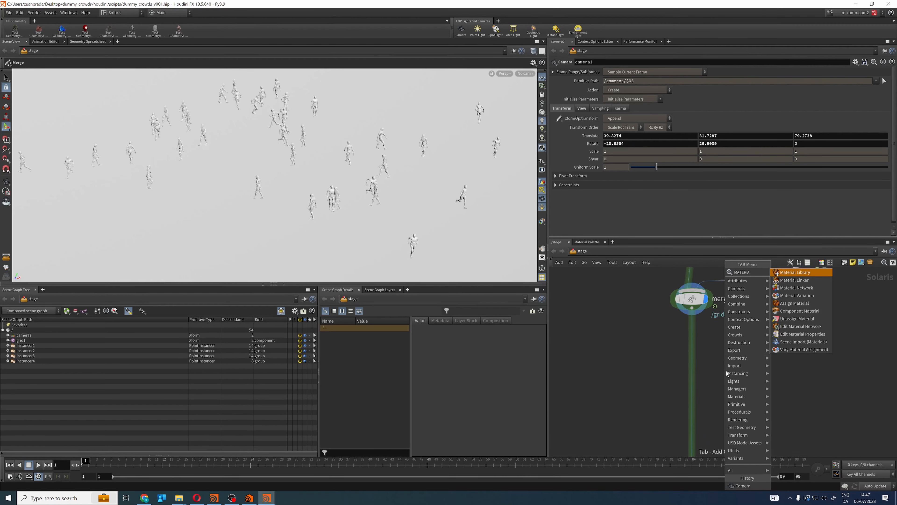
key("Return")
left_click(726, 371)
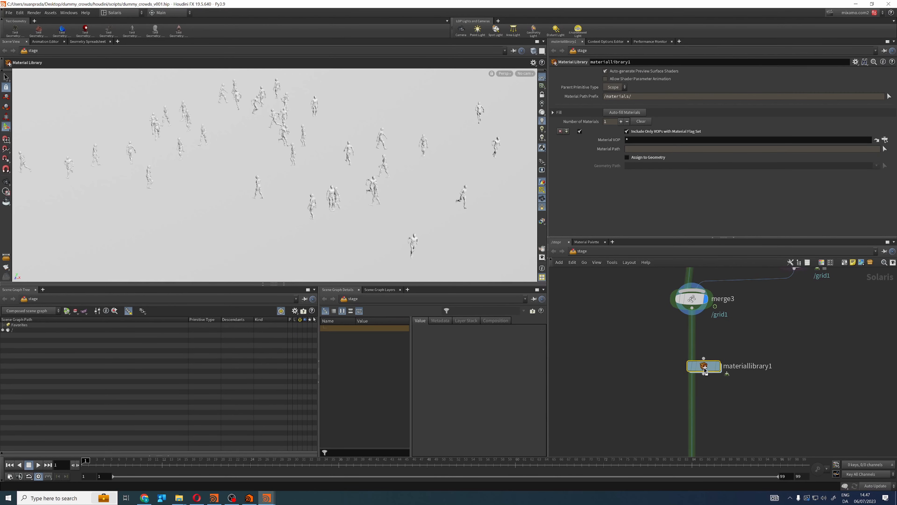
left_click_drag(704, 370, 702, 365)
left_click(716, 345)
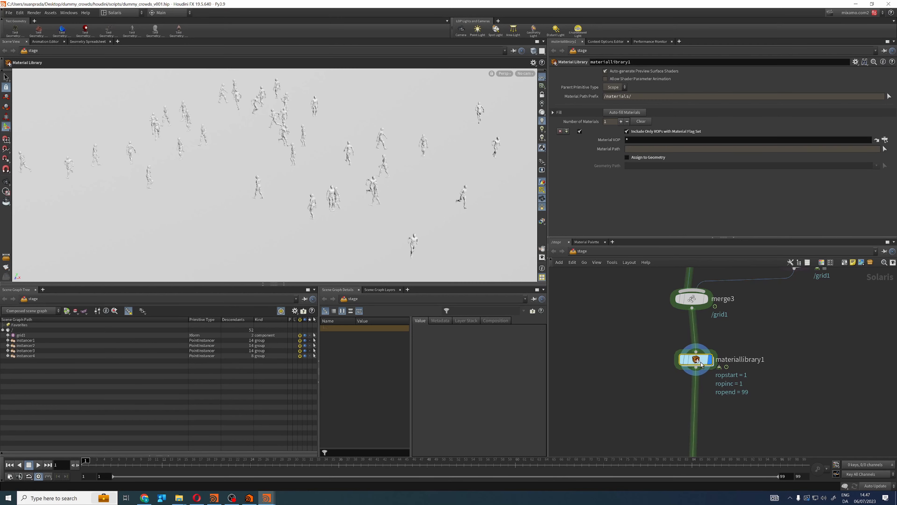
Step: Inside materiallibrary1, add a Principled Shader and name it grey_mat
double_click(701, 364)
key("Tab")
type("PRINCI")
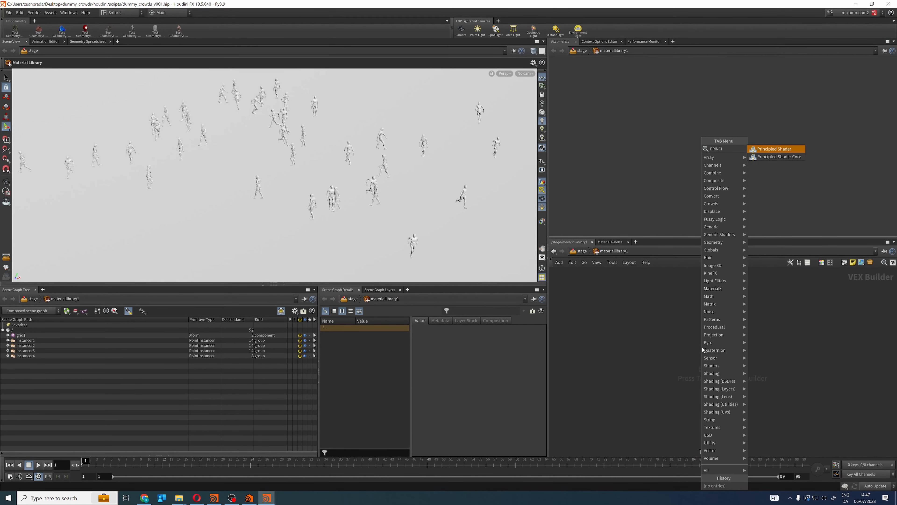
key("Return")
left_click(701, 346)
double_click(702, 337)
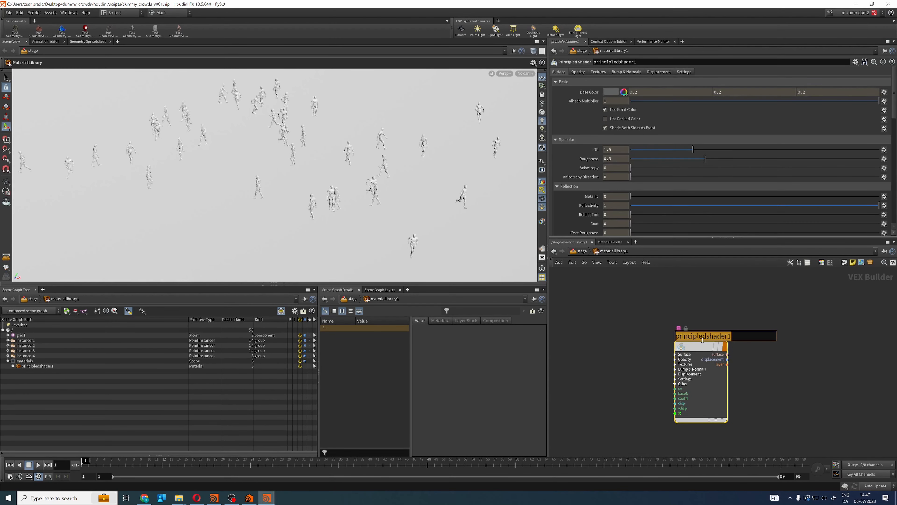
type("G")
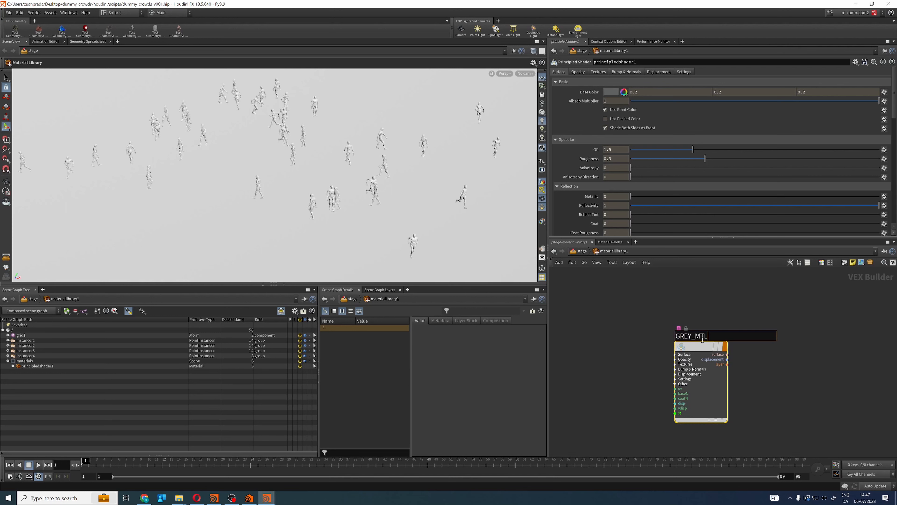
type("REY_MTL")
key("Return")
double_click(696, 339)
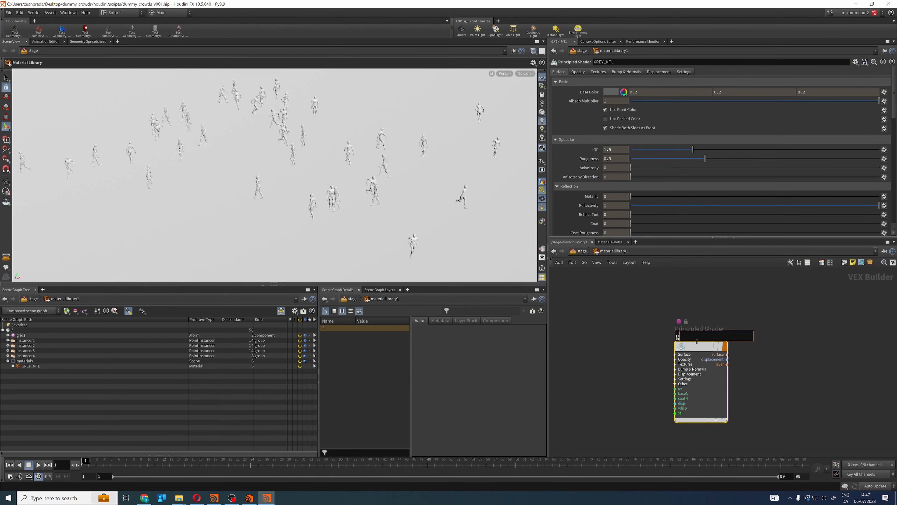
type("grey_mat")
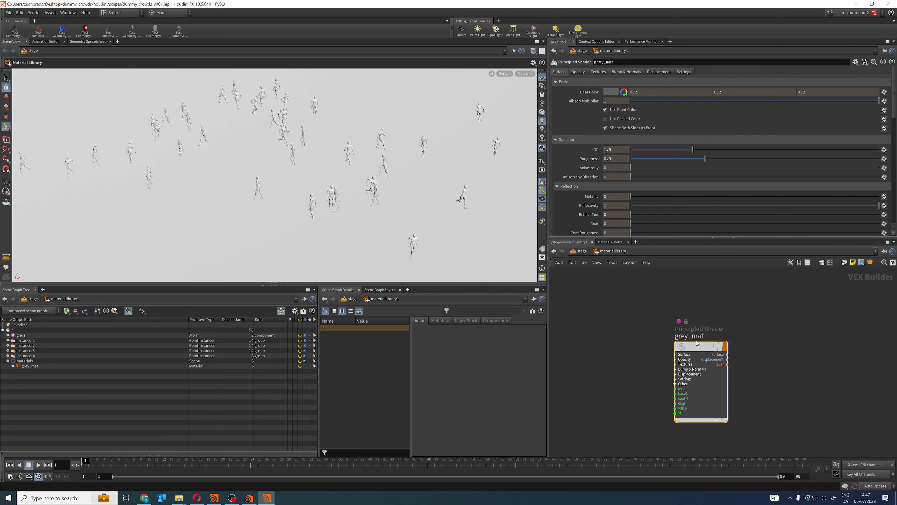
key("Return")
Step: Duplicate grey_mat and rename the copy characters_mat
scroll(623, 330, "down", 2)
left_click_drag(622, 330, 719, 328, "alt")
double_click(716, 319)
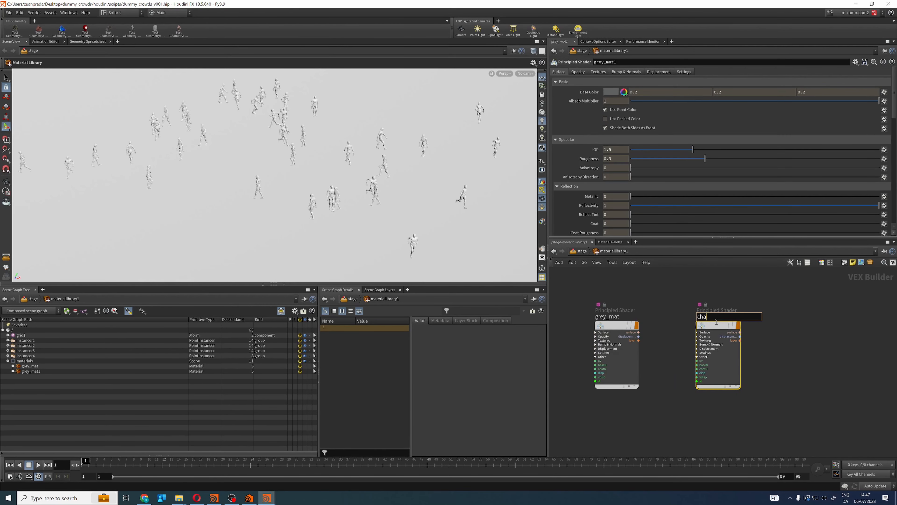
type("characters_mat")
key("Return")
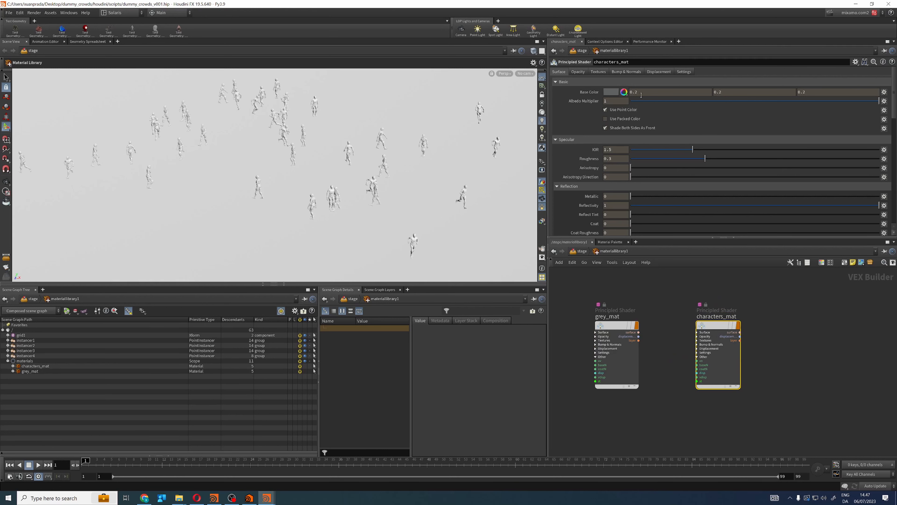
Step: Lighten the base color of characters_mat with 0.4 channel values and return to the stage network
left_click(670, 93)
key("Tab")
type("0.24")
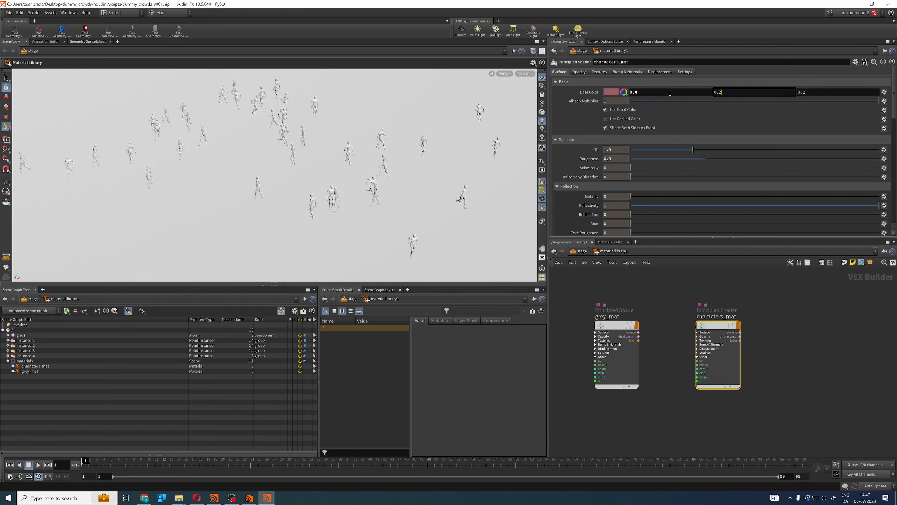
key("Tab")
key("shift+Tab")
key("BackSpace")
type("4")
key("Tab")
key("Return")
left_click(583, 253)
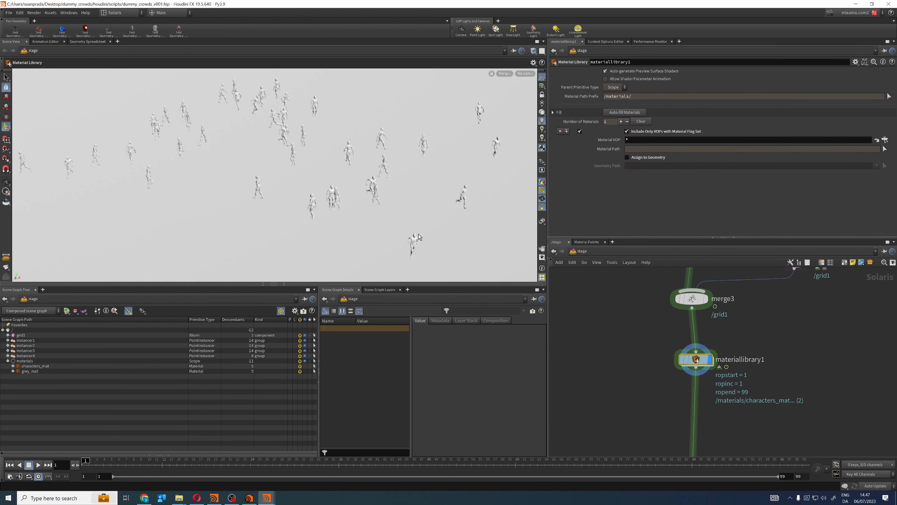
Step: Insert an Assign Material node between materiallibrary1 and camera1 and display it
left_click_drag(696, 362, 692, 358)
scroll(673, 399, "down", 2)
middle_click_drag(741, 419, 731, 387)
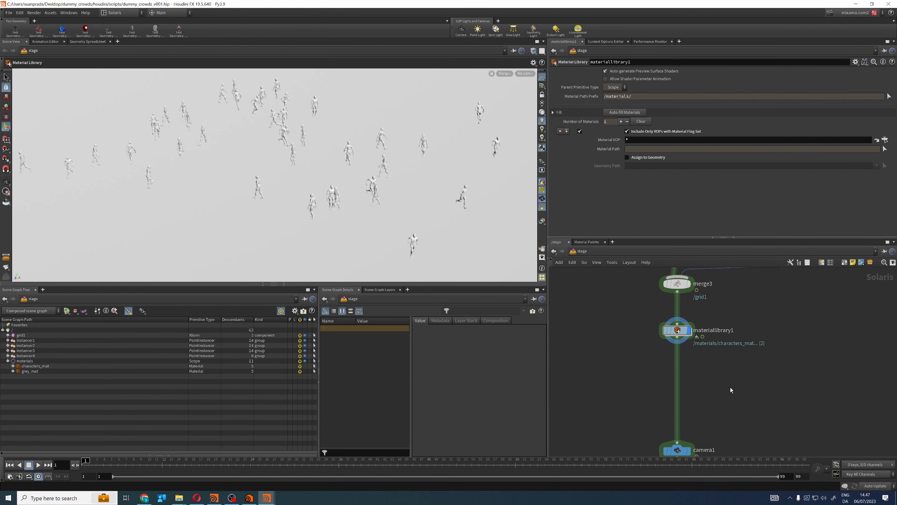
key("Tab")
type("assign")
key("Return")
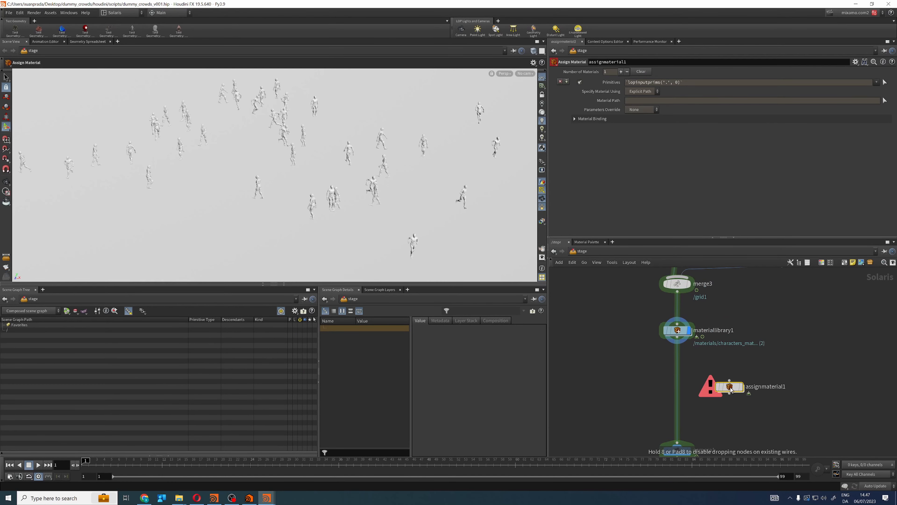
left_click(704, 377)
left_click_drag(705, 377, 676, 370)
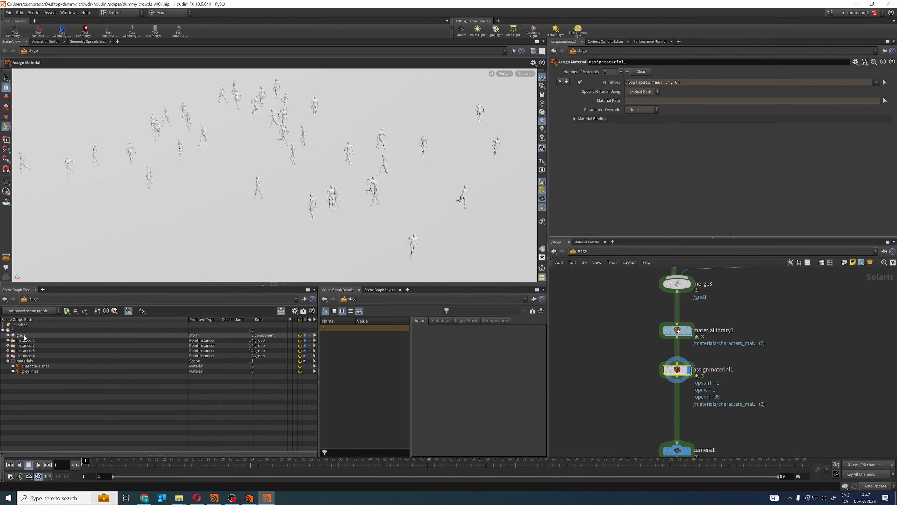
Step: In assignmaterial1, assign grey_mat to /grid1 and characters_mat to the four instancer primitives
left_click_drag(20, 334, 682, 101)
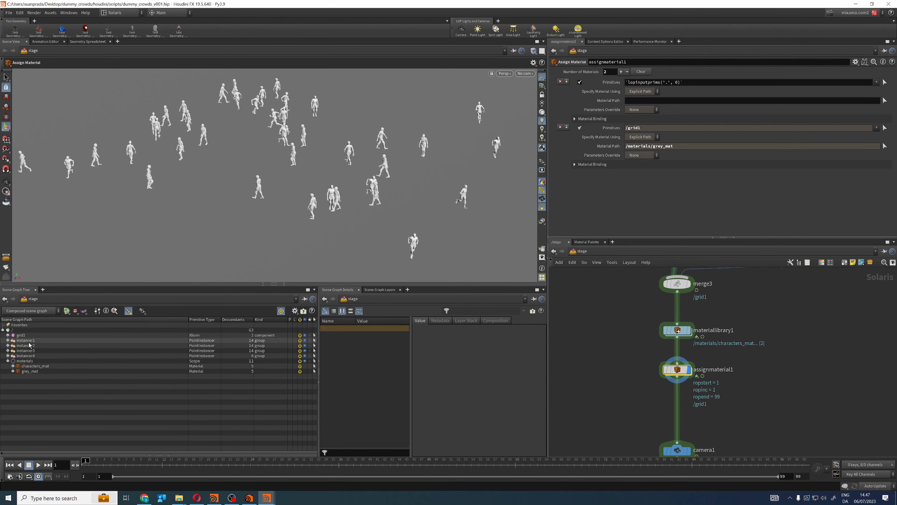
left_click_drag(25, 356, 26, 340)
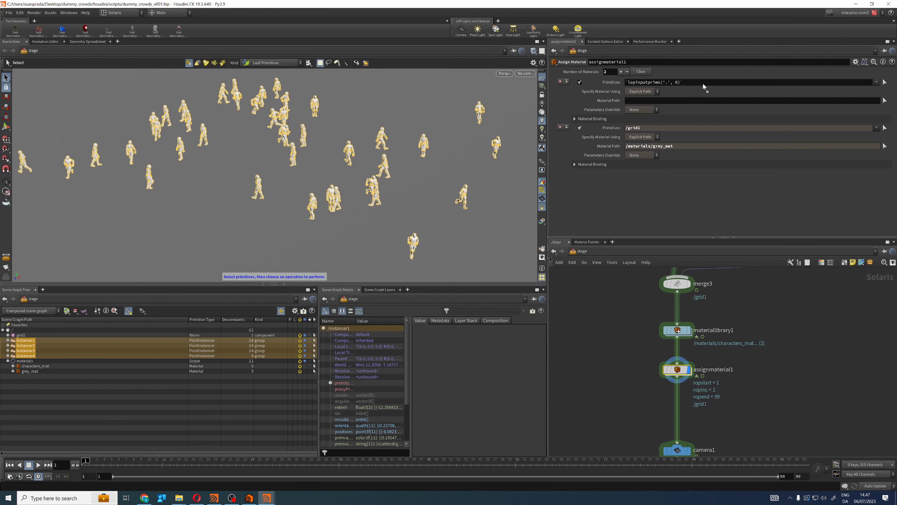
left_click_drag(703, 87, 703, 87)
left_click_drag(35, 366, 673, 101)
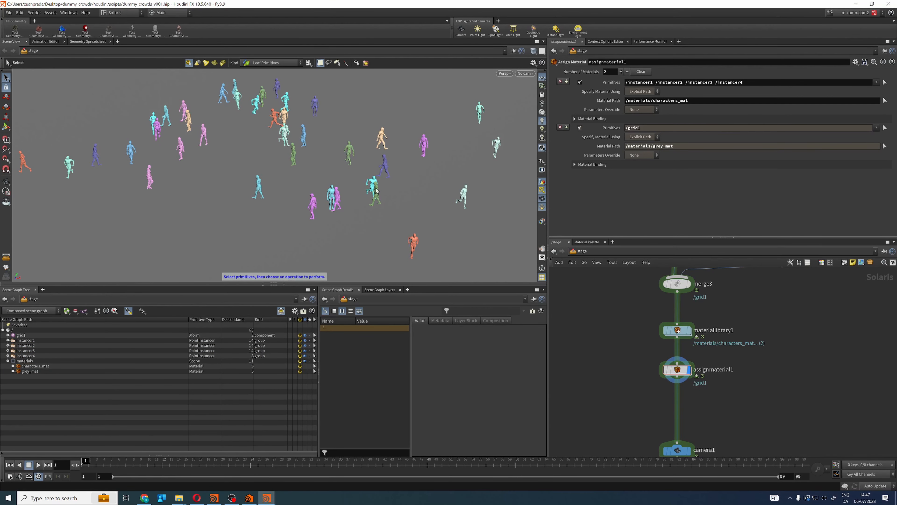
Step: Insert a Dome Light node between assignmaterial1 and camera1 and display it
scroll(758, 410, "down", 1)
middle_click_drag(757, 410, 712, 338)
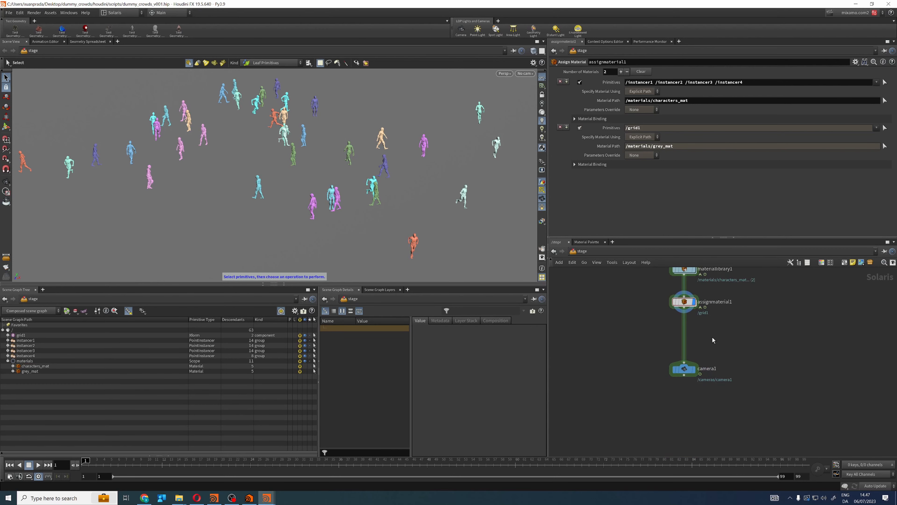
left_click_drag(684, 369, 684, 400)
key("Tab")
type("do")
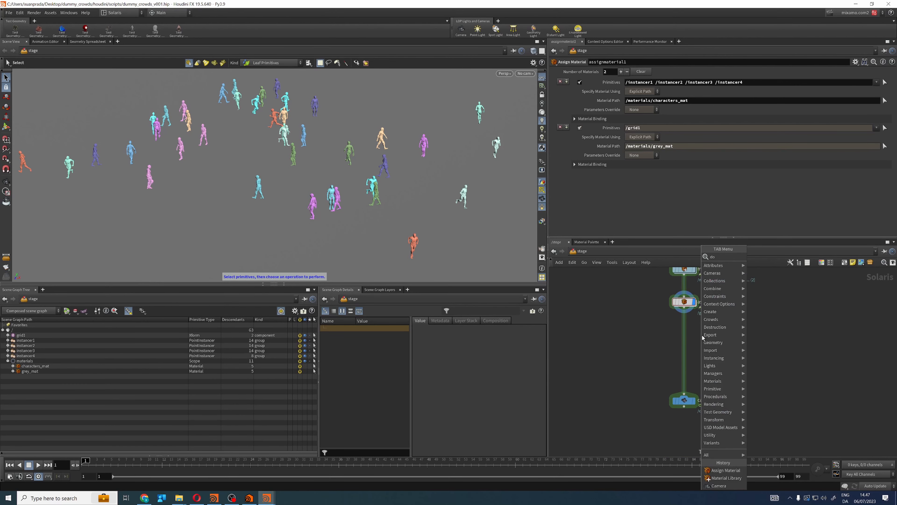
type("me")
key("Return")
left_click(702, 335)
scroll(702, 335, "up", 2)
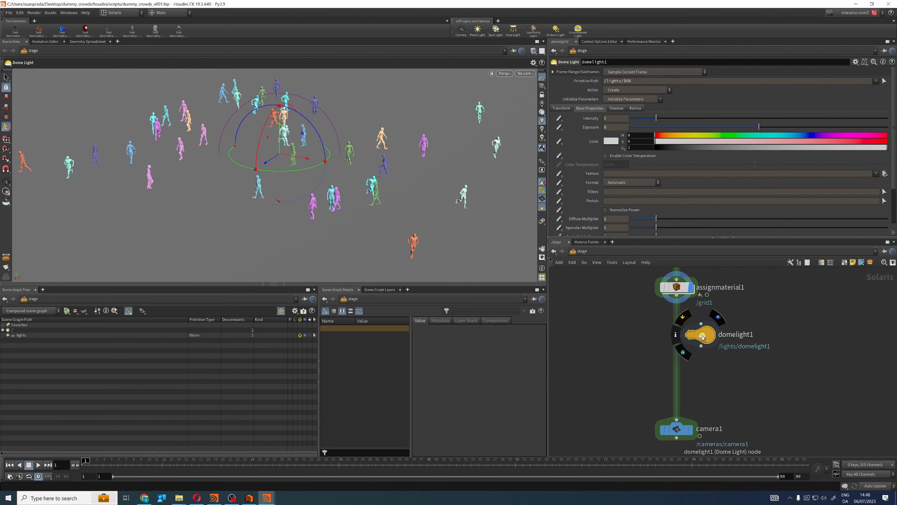
left_click_drag(703, 338, 689, 333)
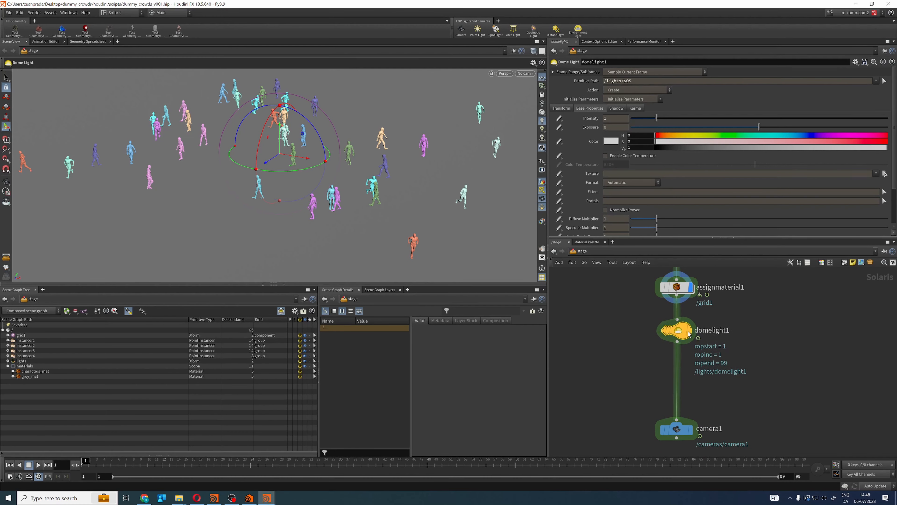
left_click(688, 331)
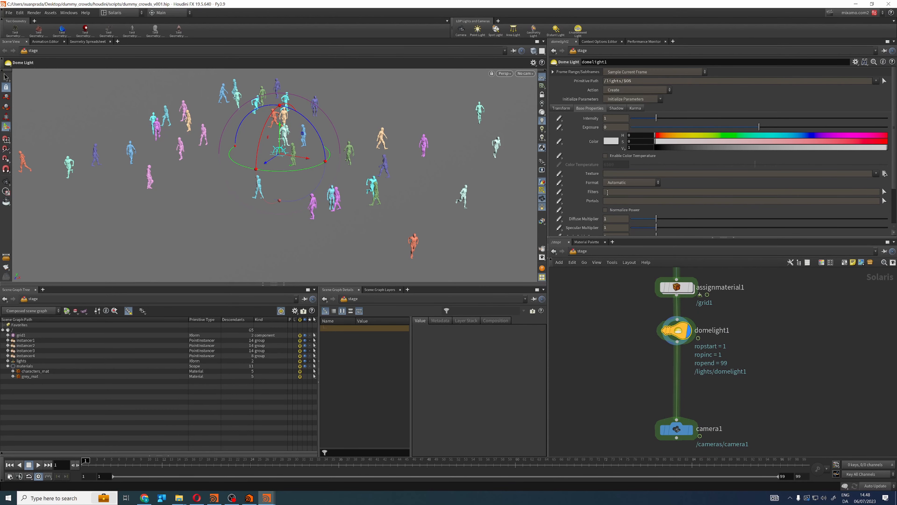
Step: Set the dome light's texture format to Lat-Long and load rural_asphalt_road_4k.exr from $JOB/tex as its texture
left_click(626, 182)
left_click(651, 201)
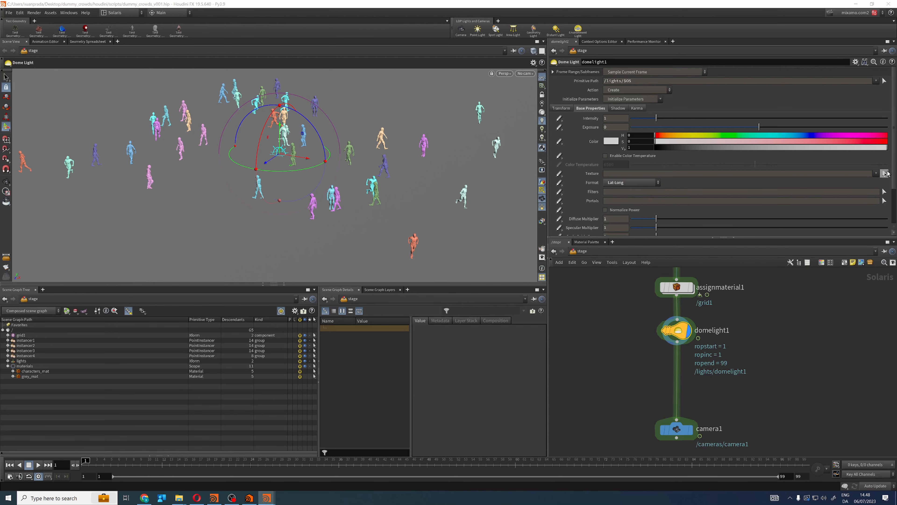
left_click(885, 173)
left_click(663, 168)
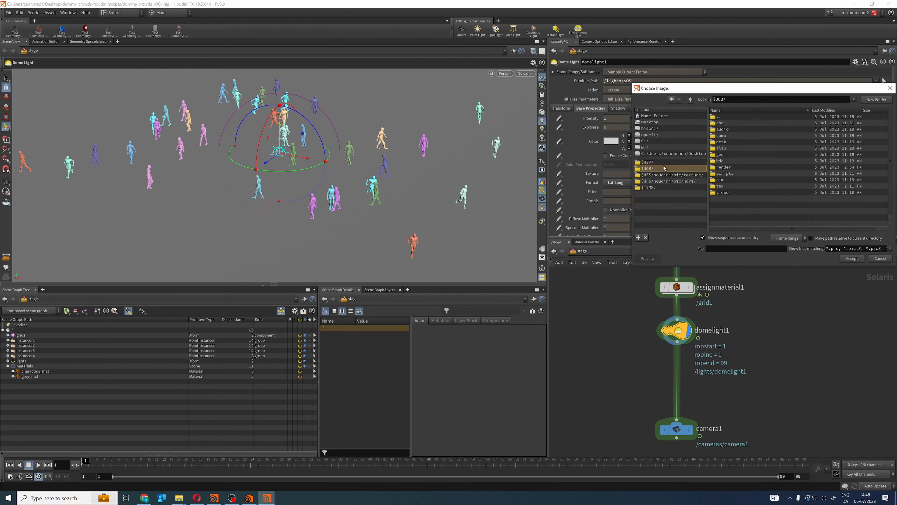
double_click(719, 186)
left_click(745, 123)
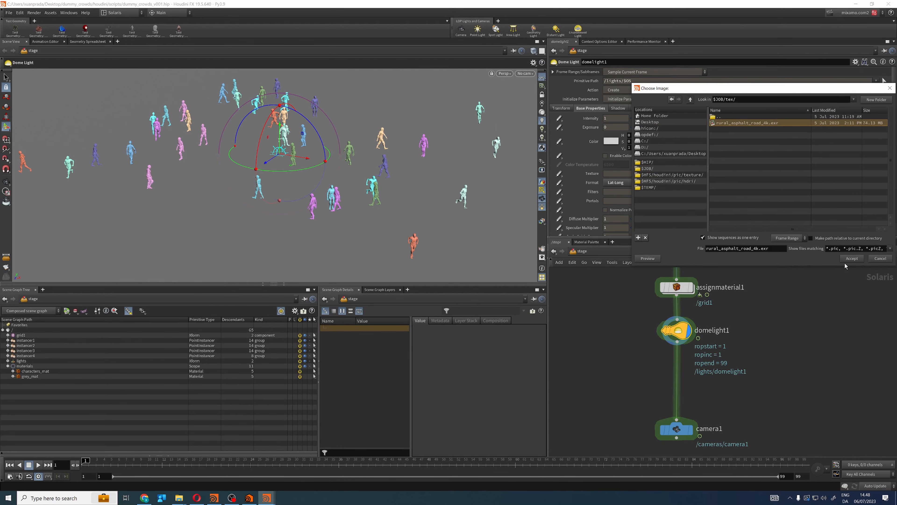
left_click(851, 258)
Step: Insert a Karma Render Settings node between domelight1 and camera1
middle_click_drag(676, 424, 661, 374)
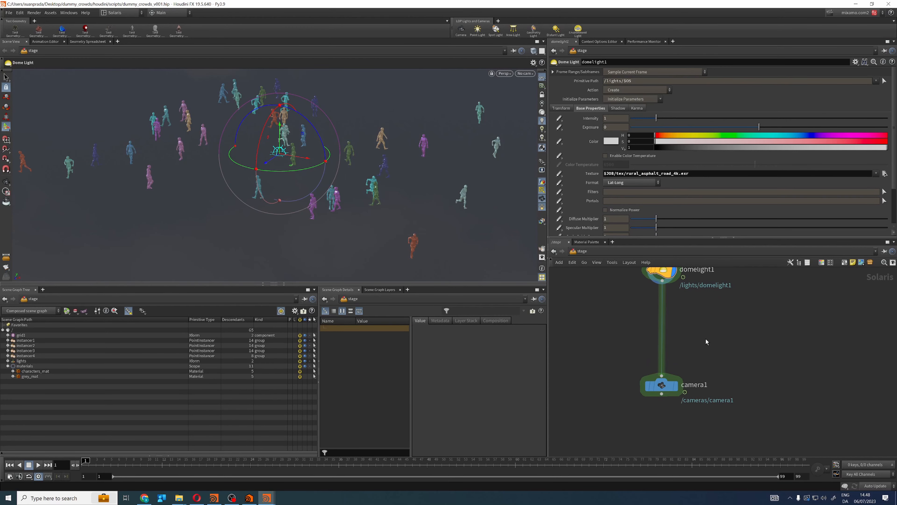
key("Tab")
type("karm")
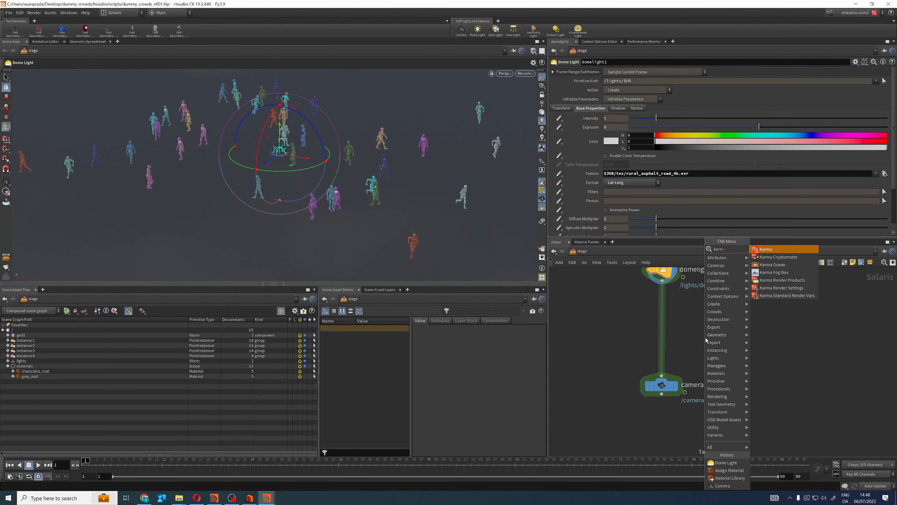
key("Down")
key("Down")
key("Down")
key("Down")
key("Down")
key("Return")
left_click(706, 339)
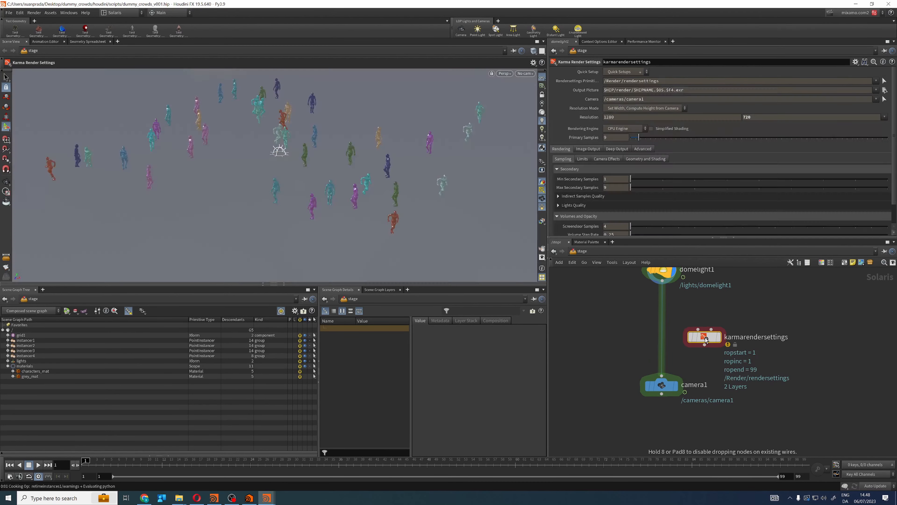
double_click(705, 338)
key("u")
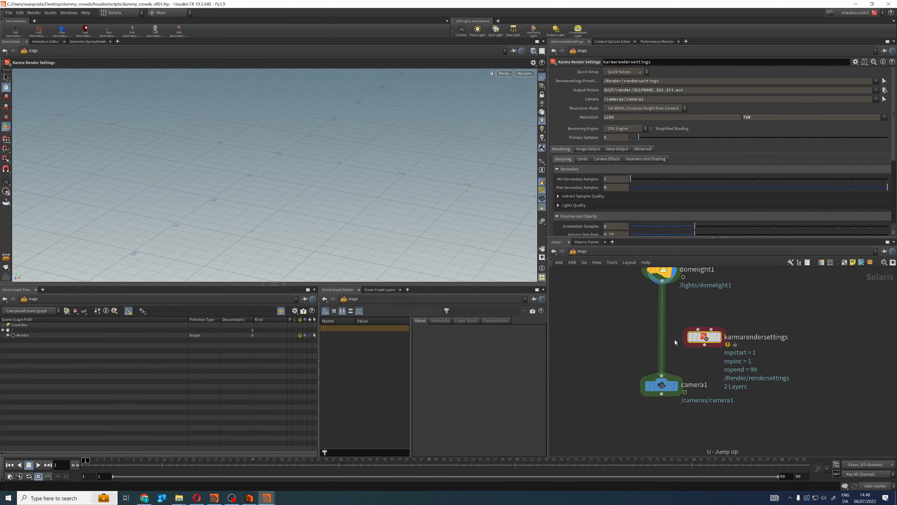
left_click_drag(664, 337, 664, 337)
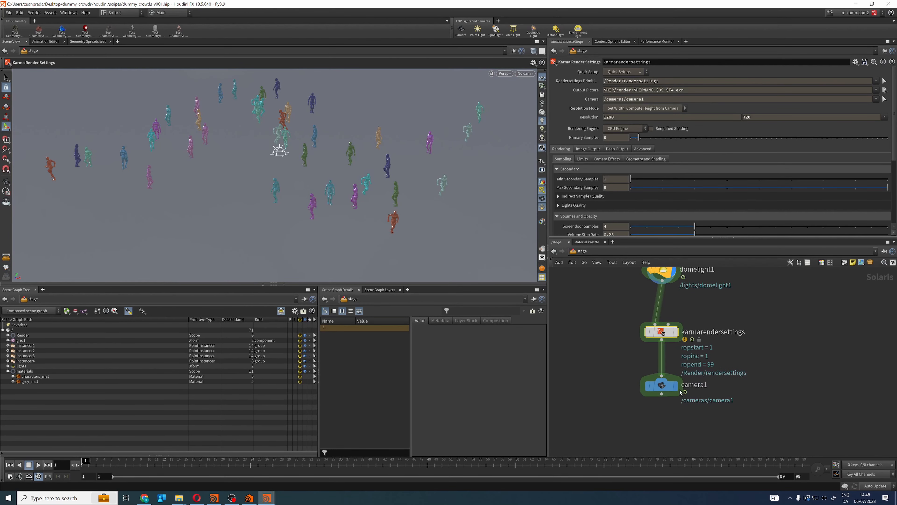
Step: Display camera1, look through it in the viewport and switch the viewport renderer to Karma
left_click(675, 385)
left_click_drag(597, 428, 714, 383)
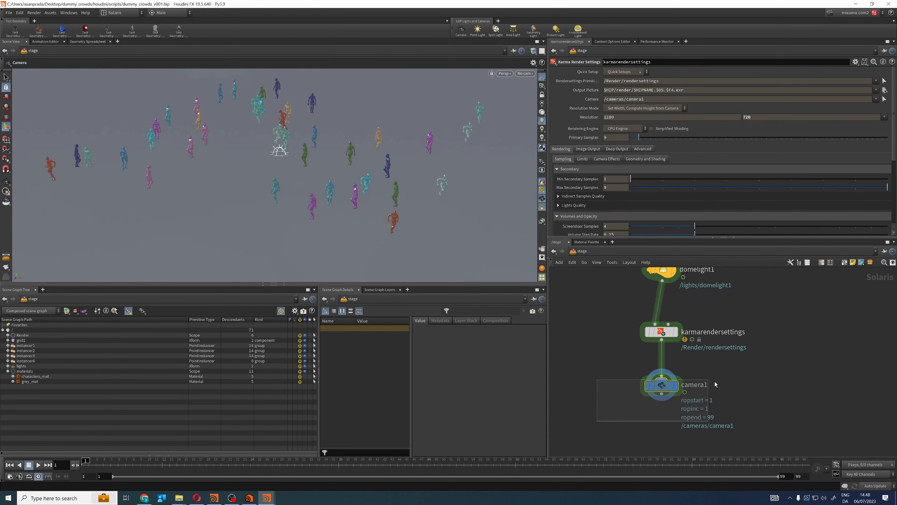
left_click(525, 74)
left_click(538, 91)
left_click(485, 74)
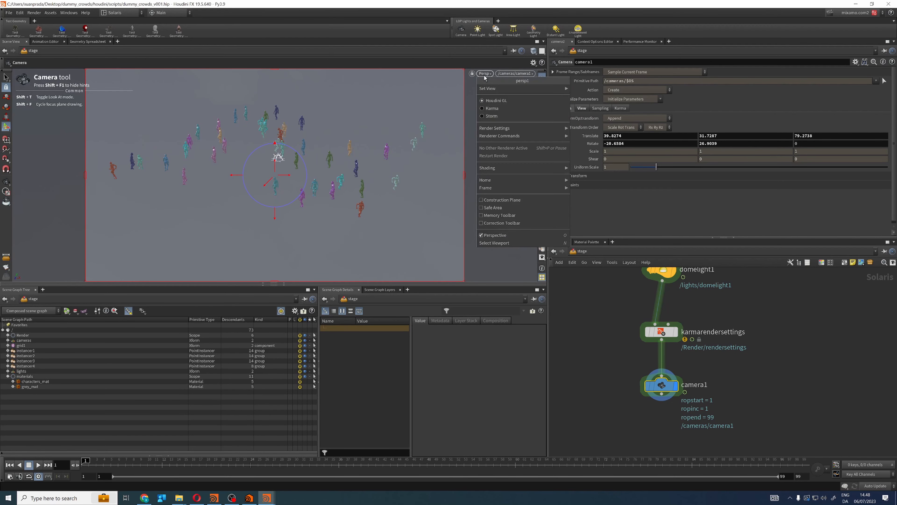
left_click(492, 108)
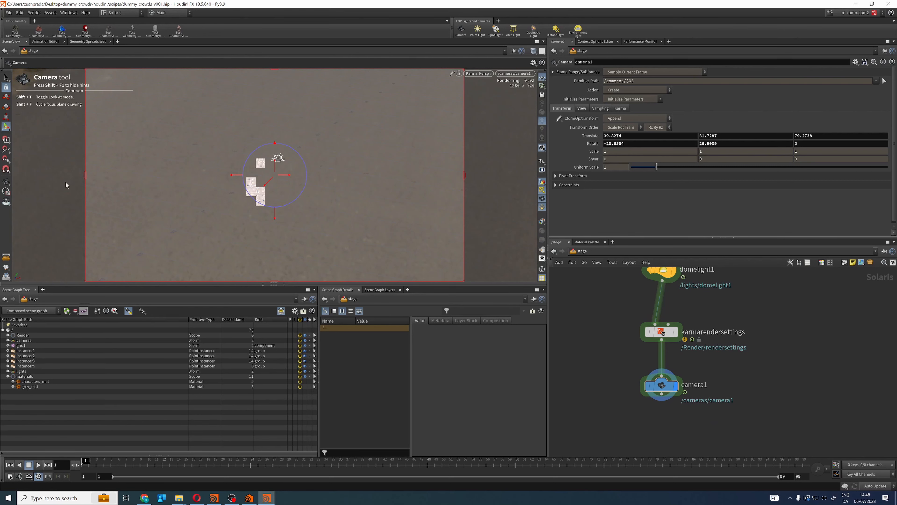
Step: Return the viewport to its native camera and preview the Karma-rendered crowd at frame 42
key("s")
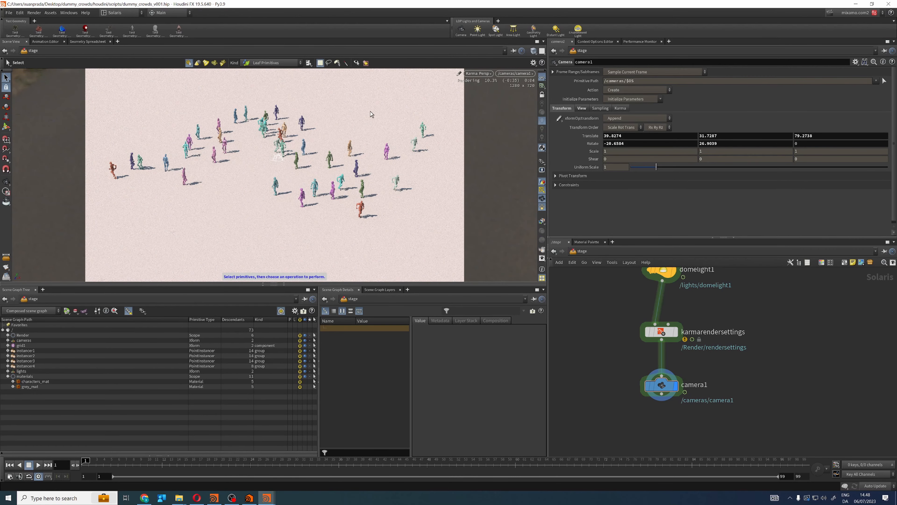
left_click(519, 73)
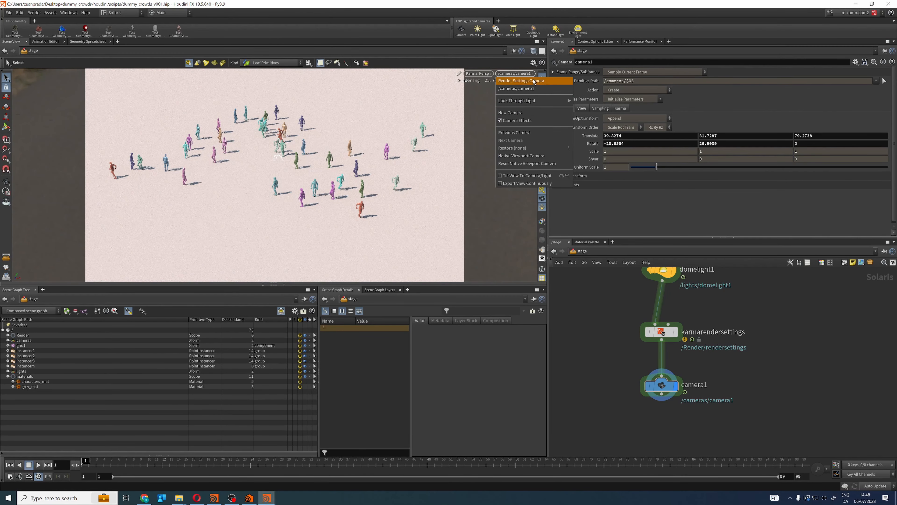
left_click(557, 156)
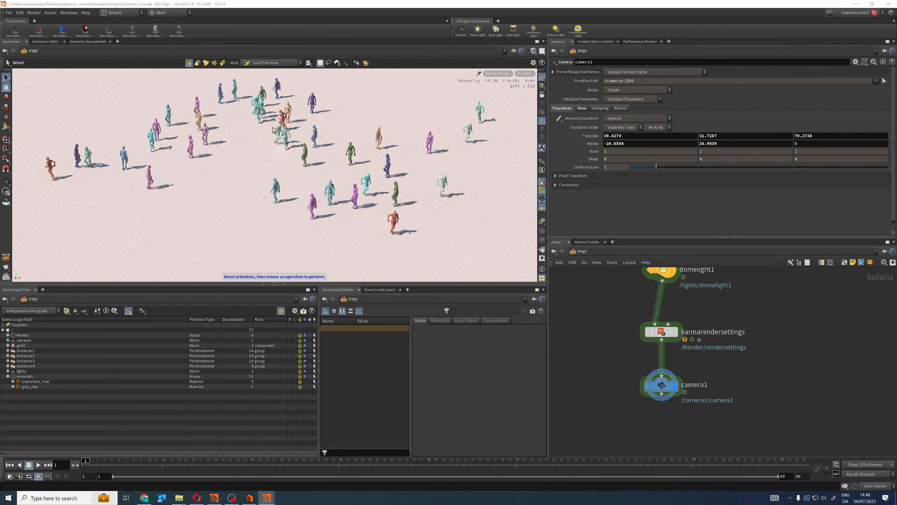
left_click(259, 465)
left_click(383, 465)
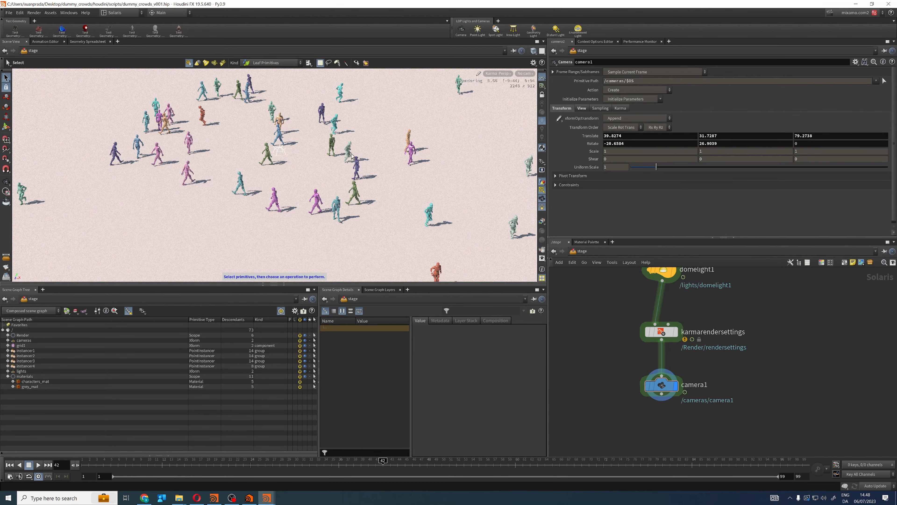
Step: Review the four instancer branches with their cache and retime nodes, and the merged node chain down to camera1
scroll(760, 364, "down", 8)
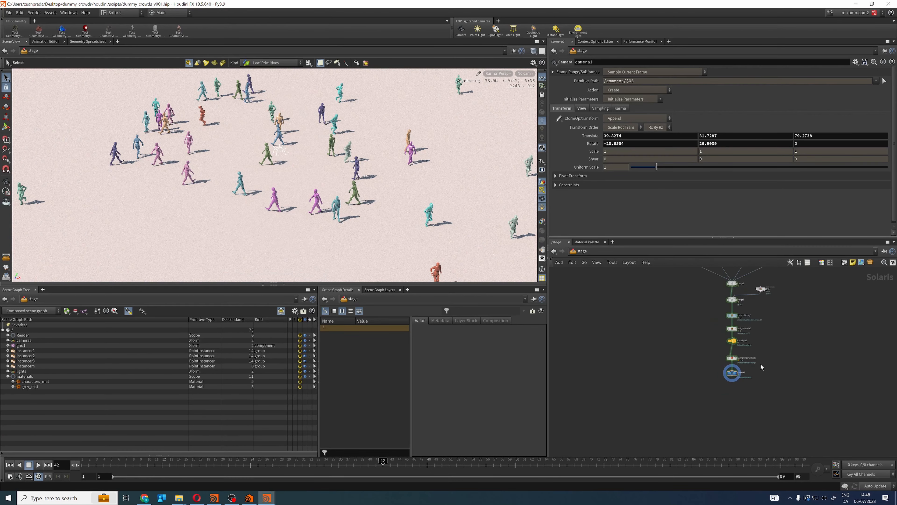
scroll(713, 317, "up", 4)
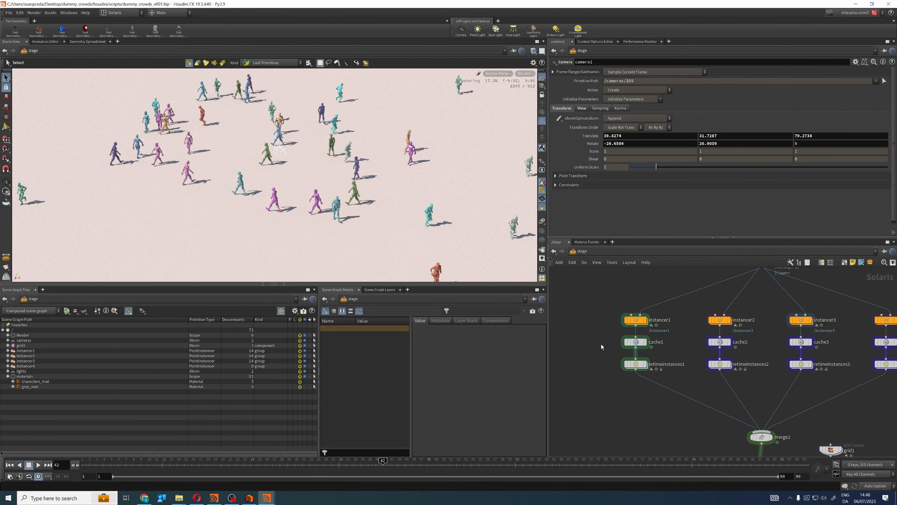
left_click_drag(601, 343, 873, 344)
middle_click_drag(854, 357, 810, 355)
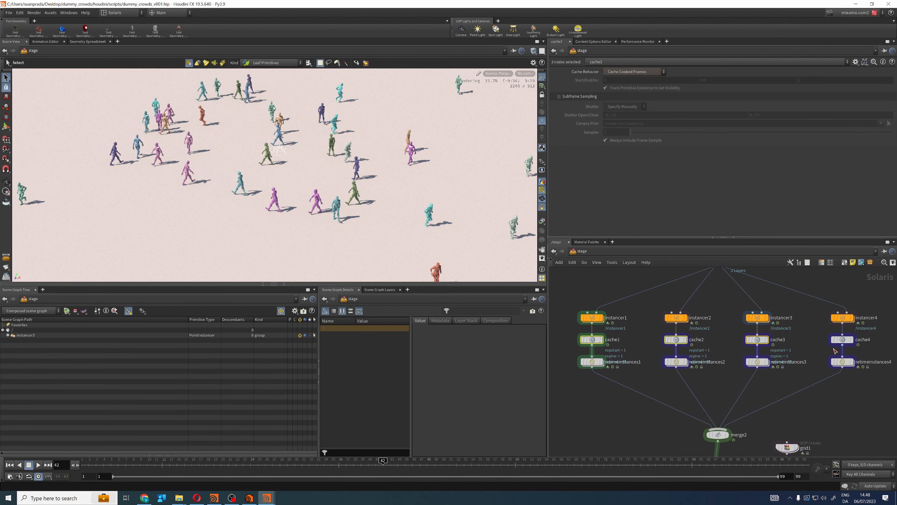
left_click(843, 339)
left_click(846, 398)
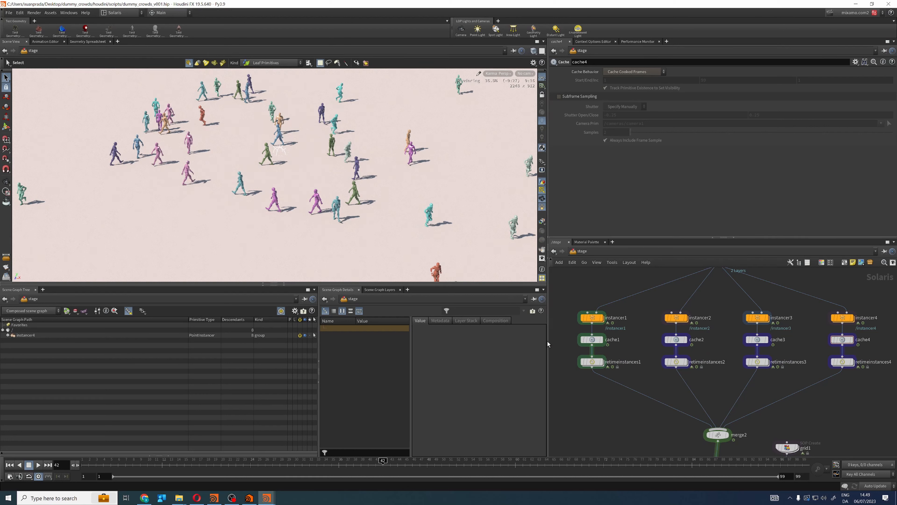
scroll(563, 350, "down", 2)
middle_click_drag(624, 294, 645, 304)
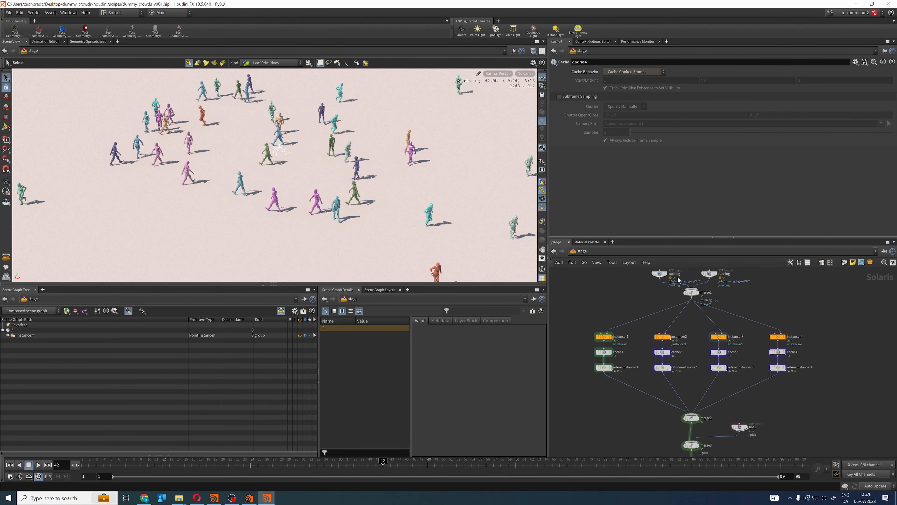
left_click(604, 352)
left_click(603, 396)
scroll(781, 394, "down", 1)
middle_click_drag(797, 405, 756, 319)
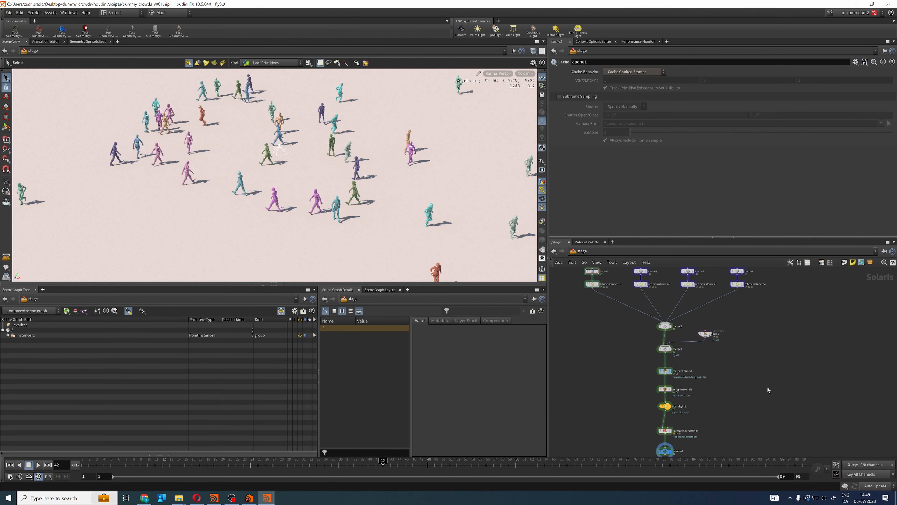
middle_click_drag(767, 386, 775, 343)
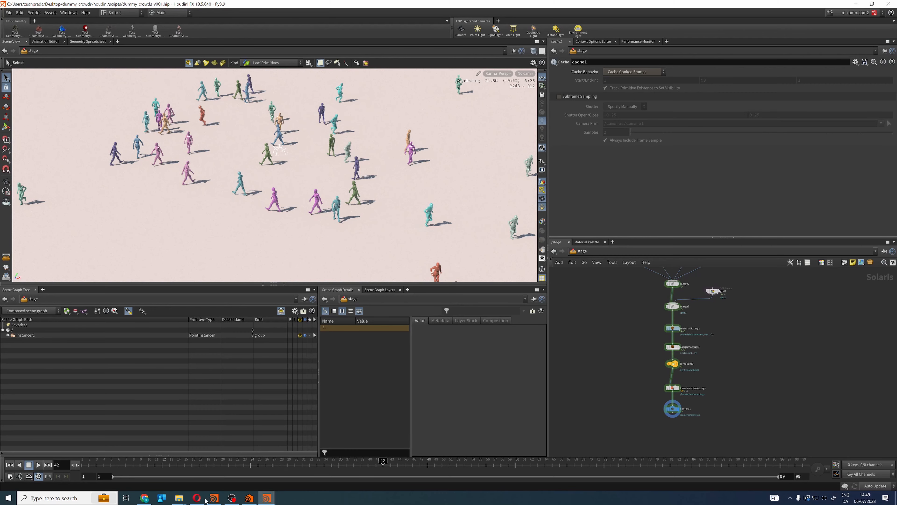
Step: Switch to the MPlay window and play the rendered crowd sequence
left_click(214, 498)
left_click(121, 362)
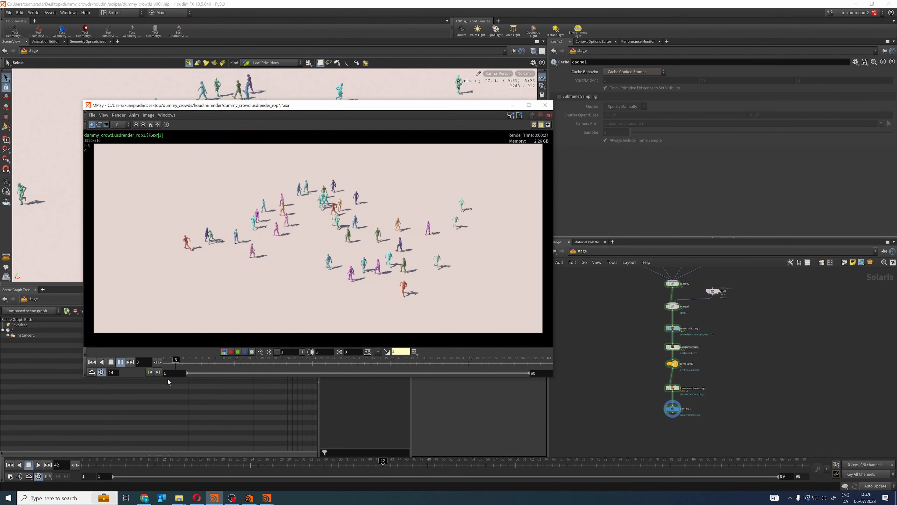